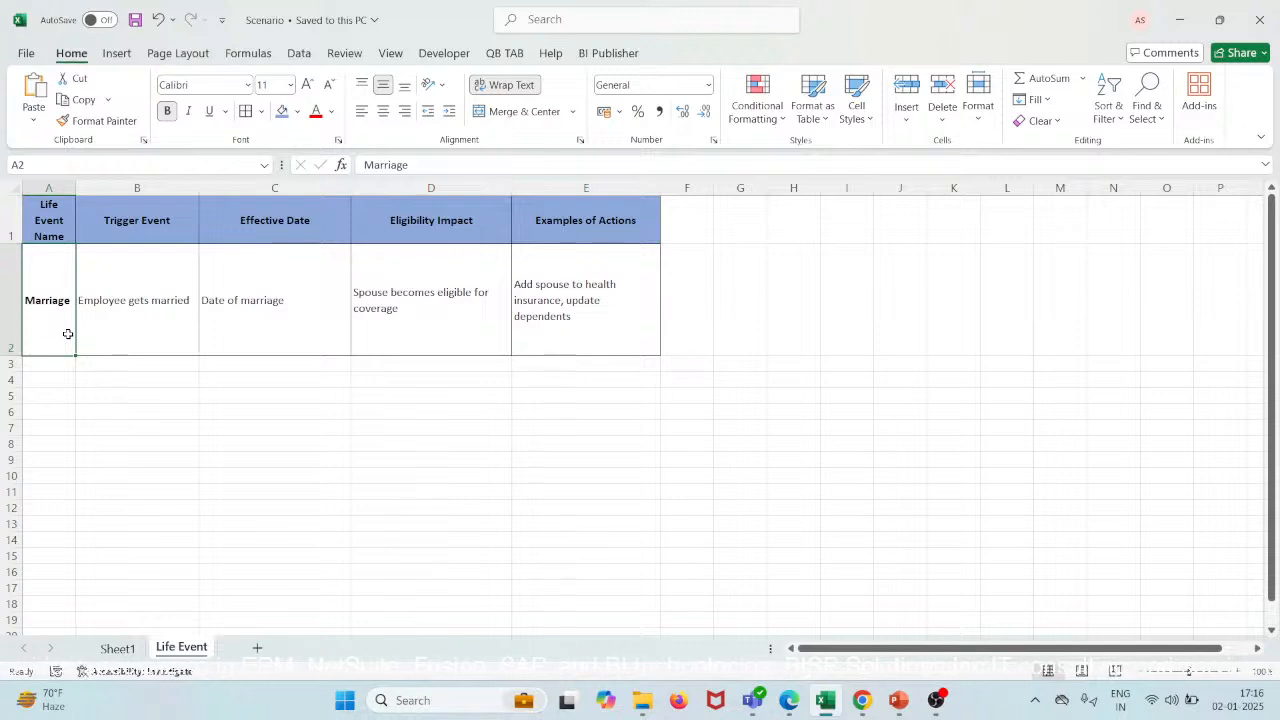
- Switch to the Oracle Fusion window in Chrome, maximize it, and open Plan Configuration under Benefits Administration
{"action": "mouse_move", "coordinate": [790, 706]}
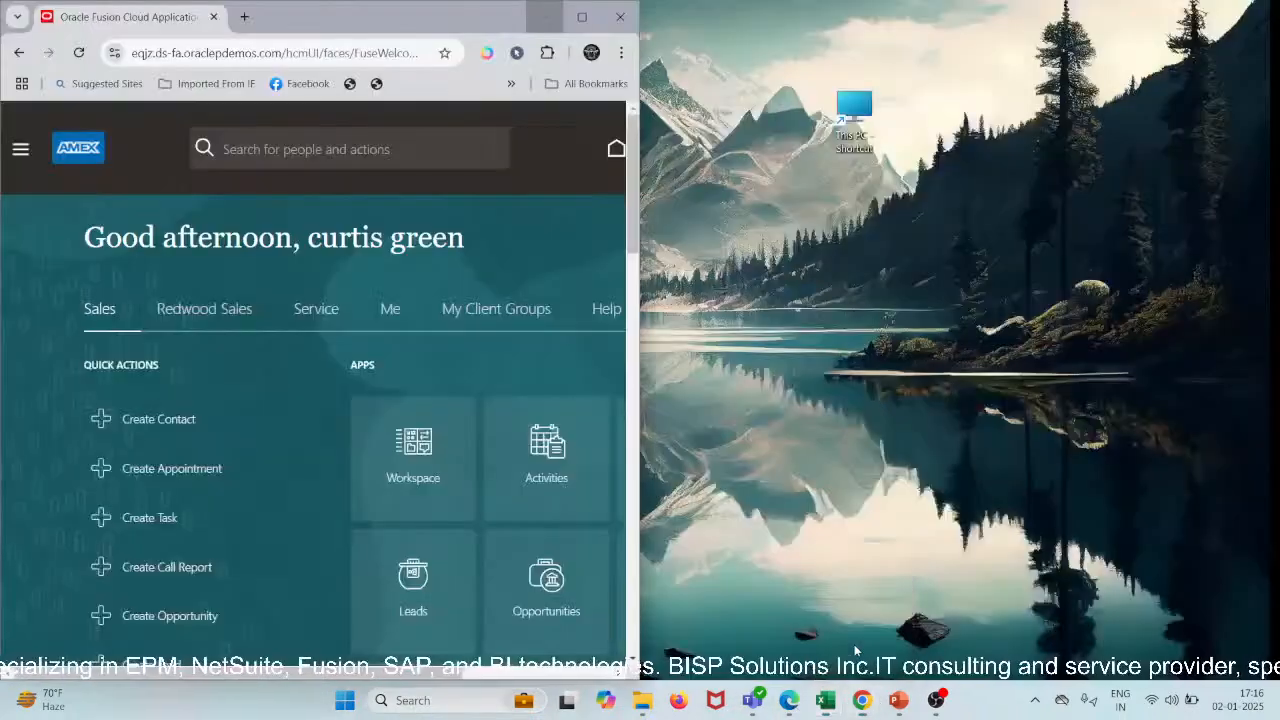
{"action": "left_click", "coordinate": [862, 615]}
{"action": "left_click", "coordinate": [582, 17]}
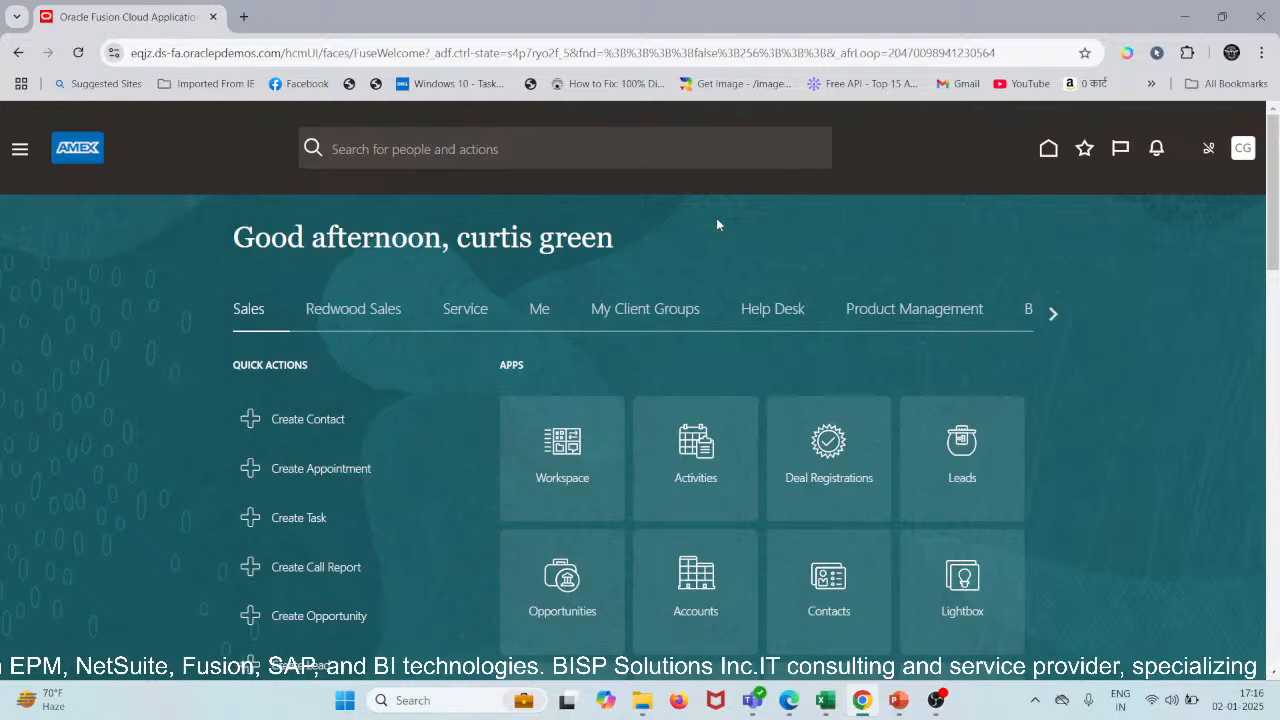
{"action": "scroll", "coordinate": [780, 221], "scroll_direction": "down", "scroll_amount": 1}
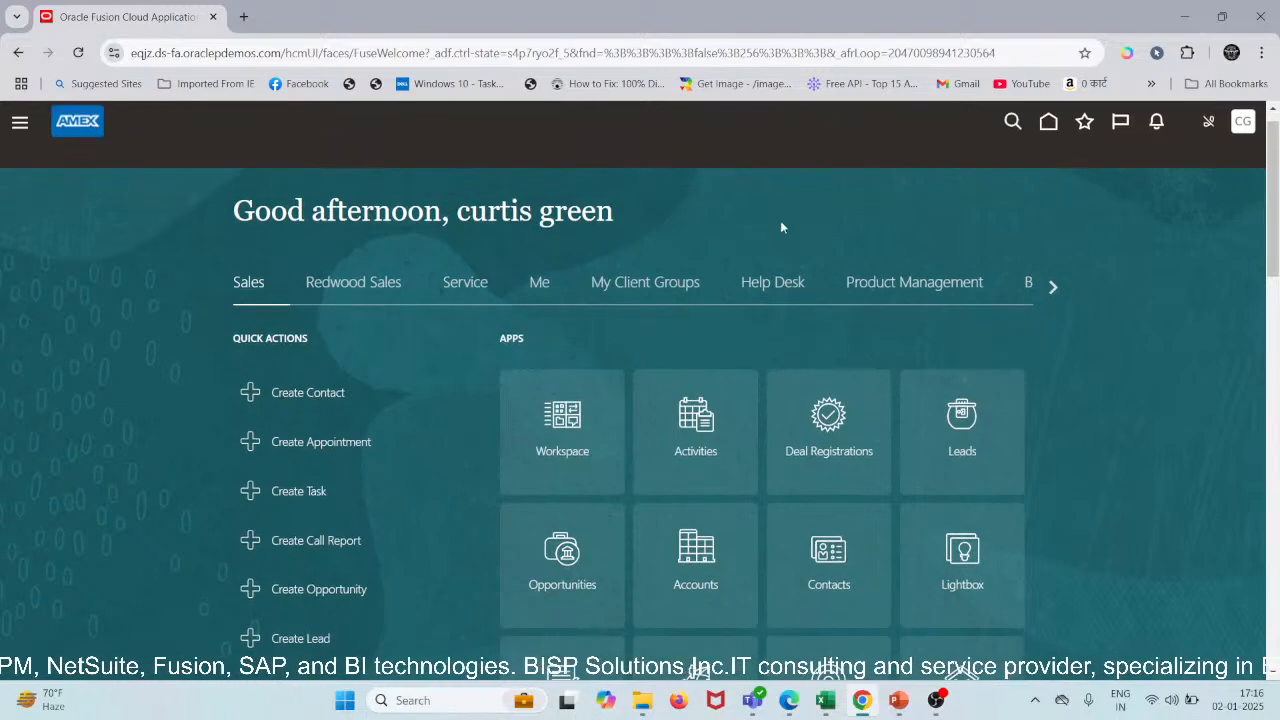
{"action": "left_click", "coordinate": [1052, 287]}
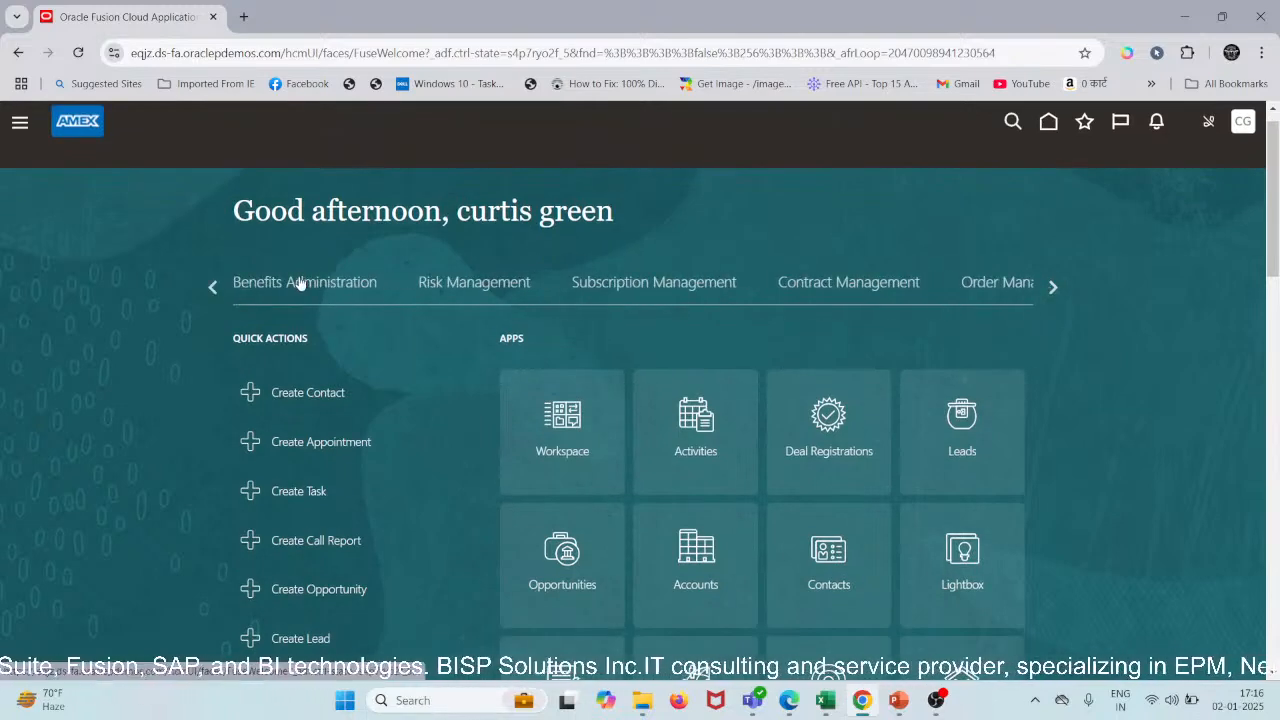
{"action": "left_click", "coordinate": [300, 283]}
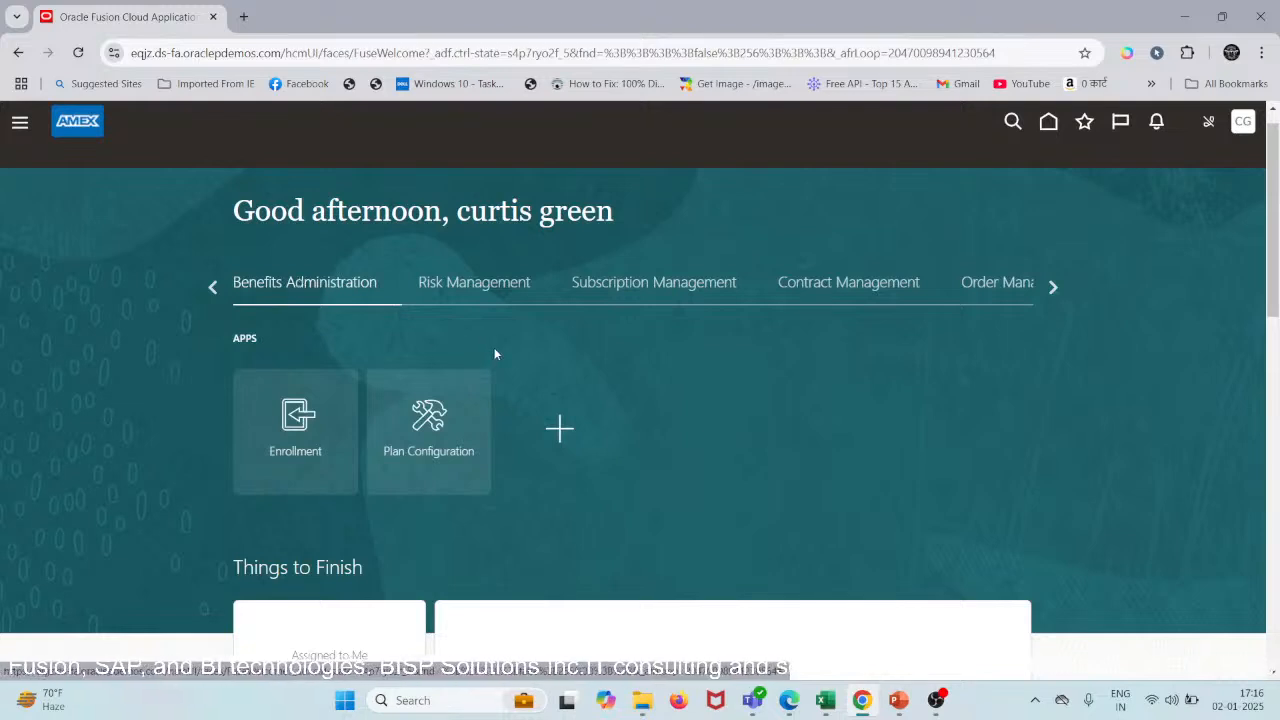
{"action": "left_click", "coordinate": [444, 418]}
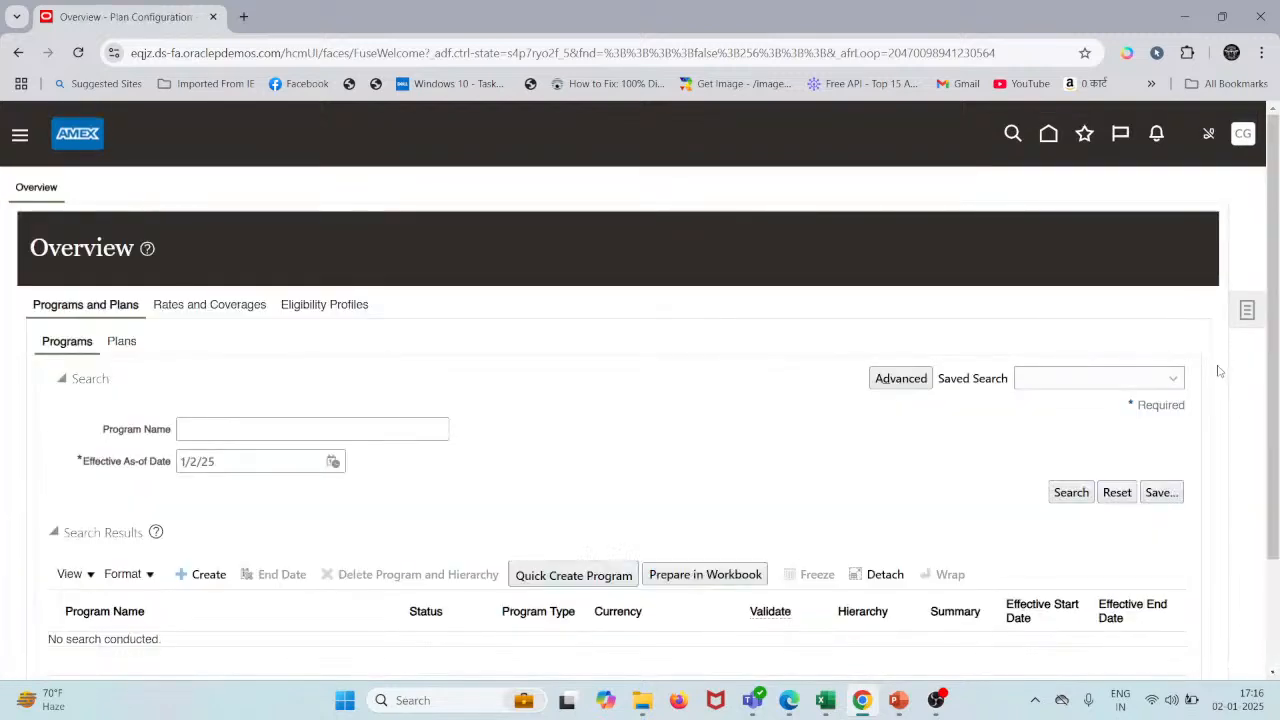
- Open the Benefit Life Events page from the plan configuration tasks
{"action": "left_click", "coordinate": [1250, 311]}
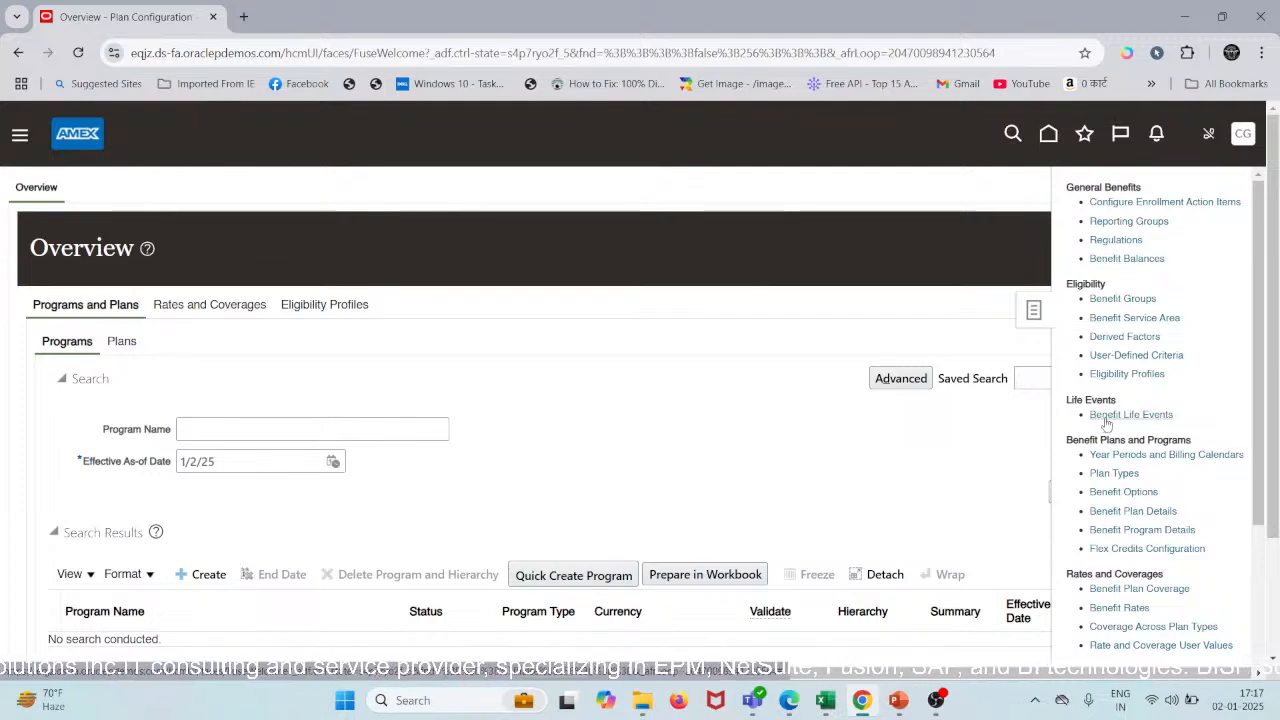
{"action": "left_click", "coordinate": [1106, 418]}
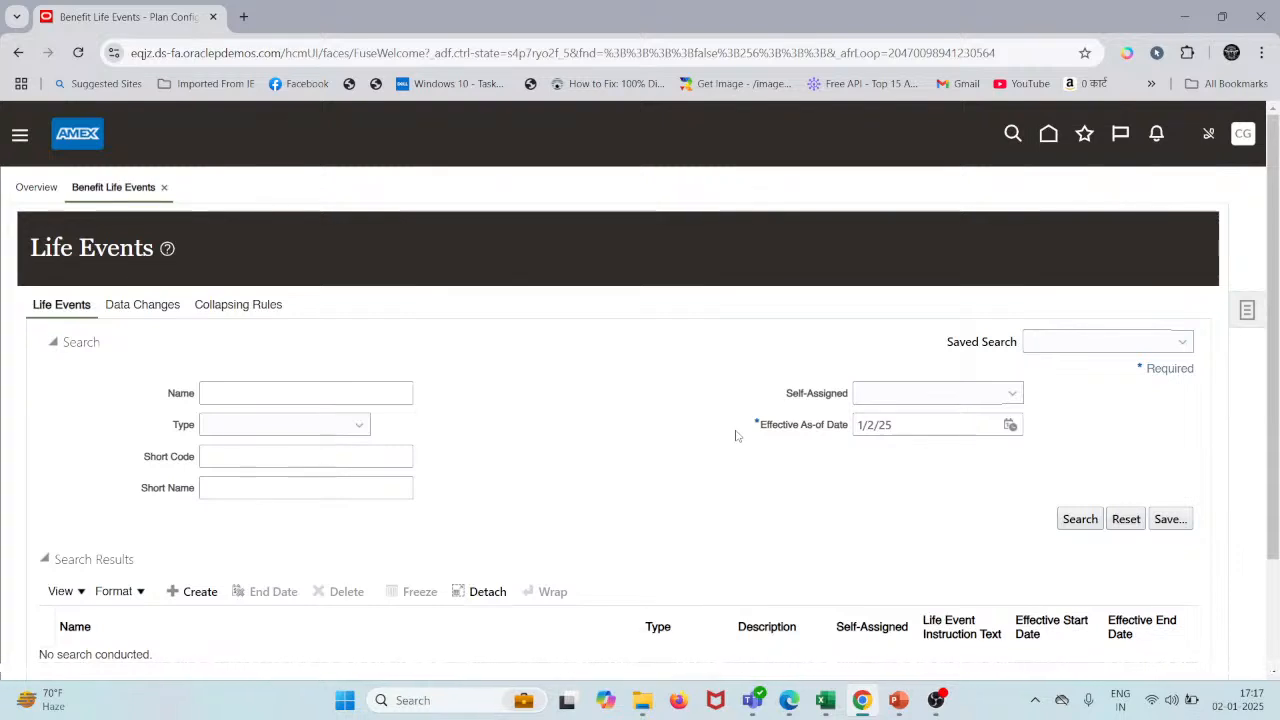
{"action": "scroll", "coordinate": [303, 306], "scroll_direction": "down", "scroll_amount": 1}
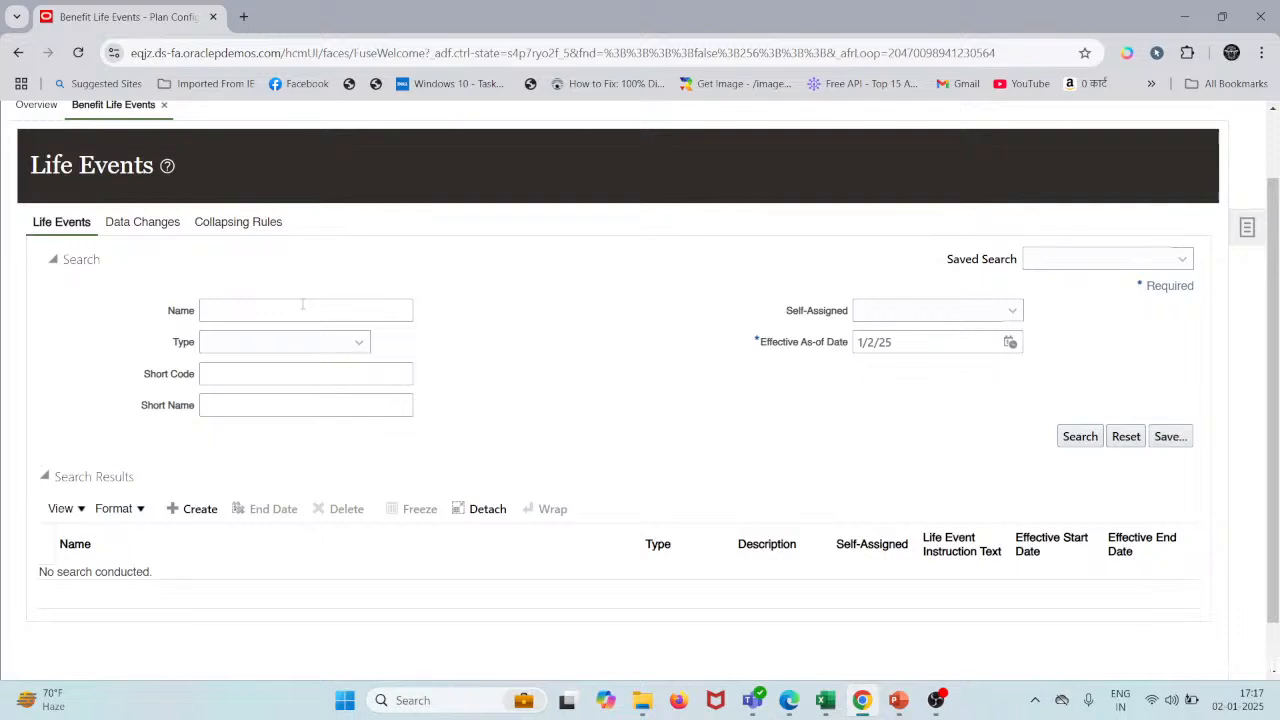
- Start a new life event and set its session effective date to 1/1/20, accepting the loss of unsaved changes
{"action": "left_click", "coordinate": [201, 510]}
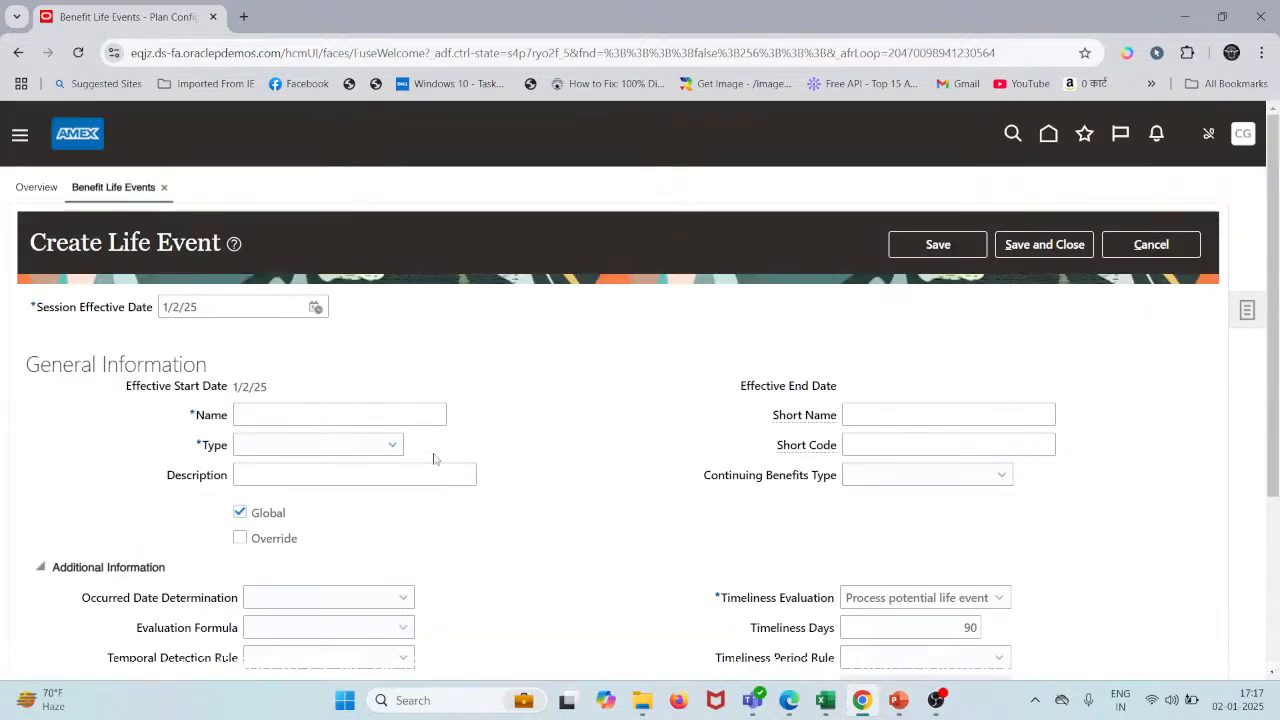
{"action": "left_click_drag", "start_coordinate": [205, 307], "coordinate": [3, 310]}
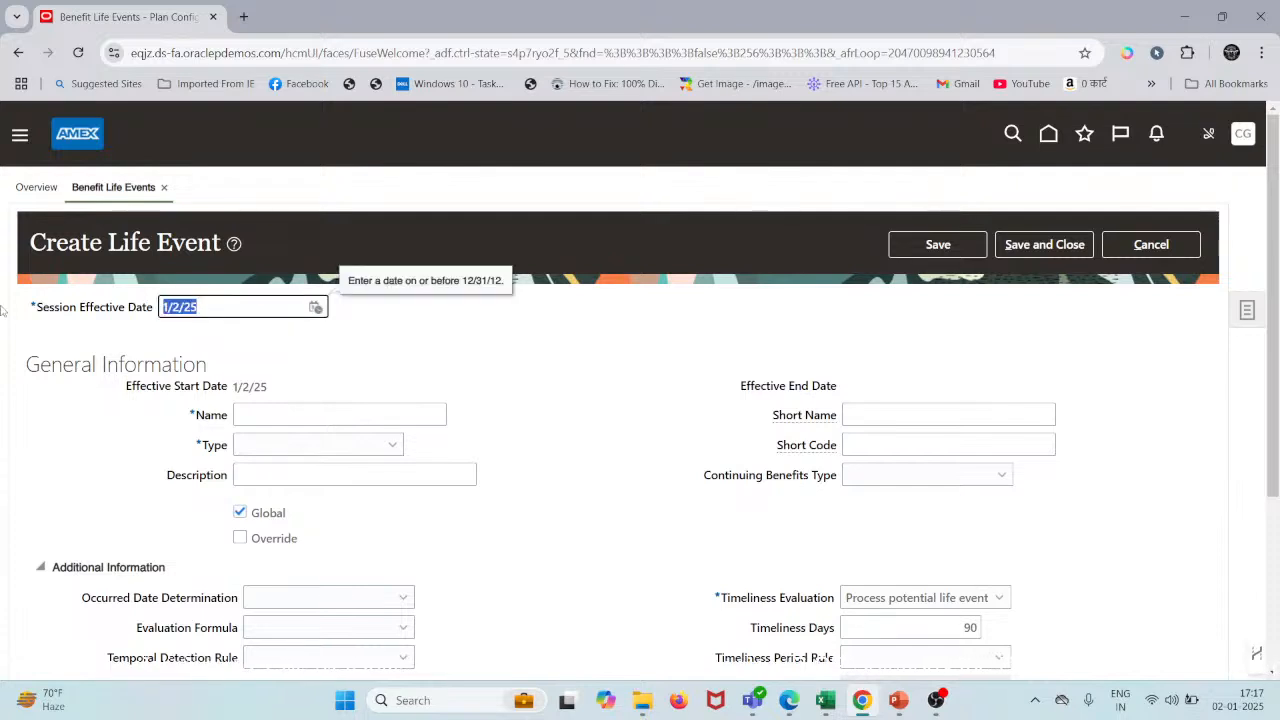
{"action": "type", "text": "1/1/"}
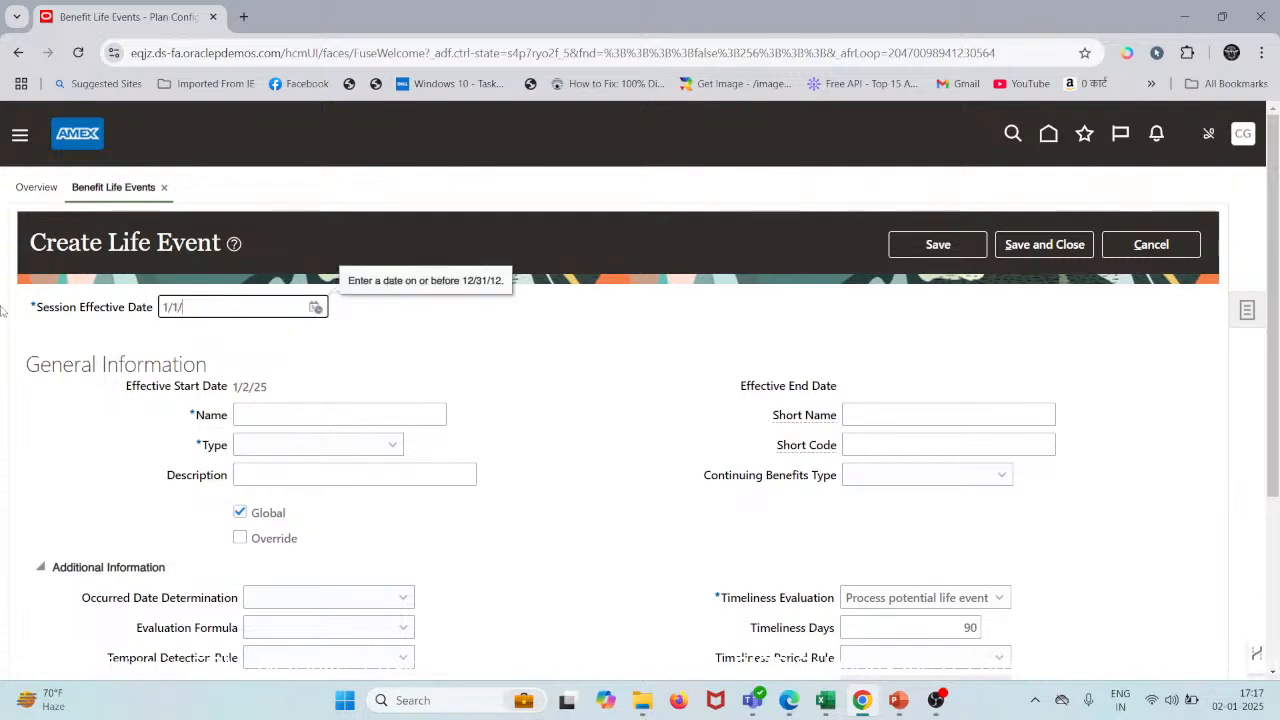
{"action": "type", "text": "20"}
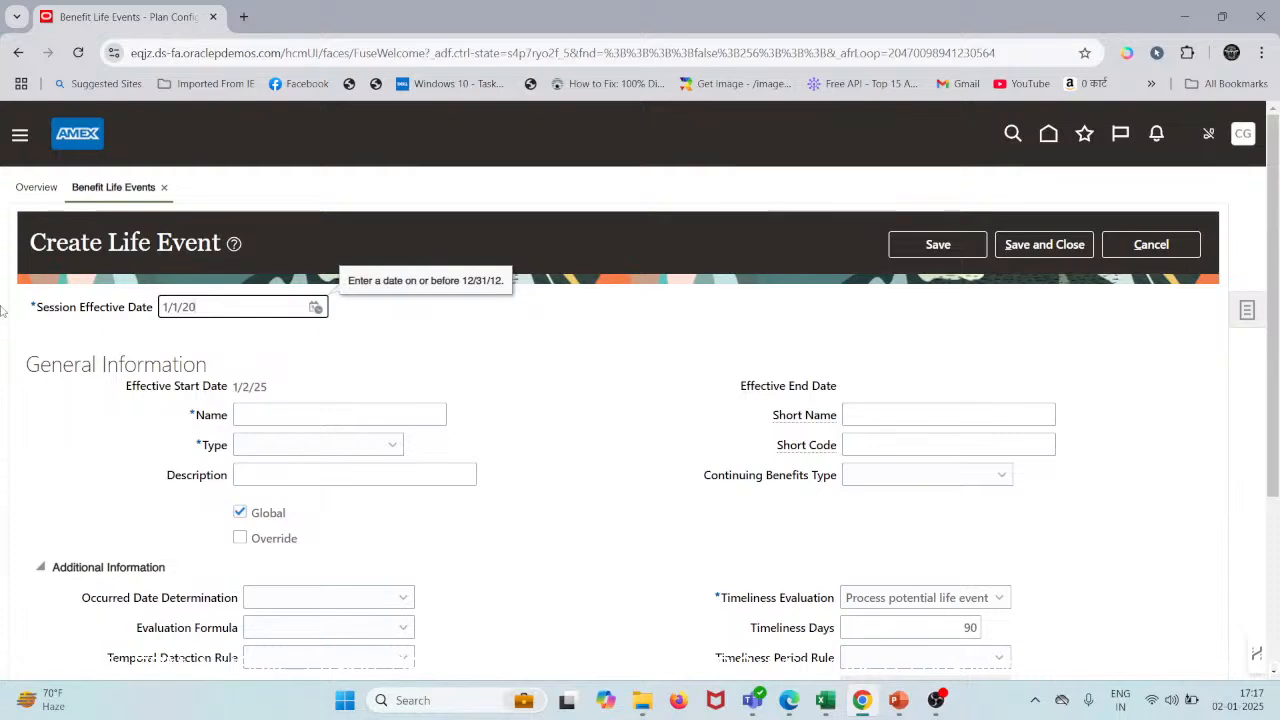
{"action": "key", "text": "Tab"}
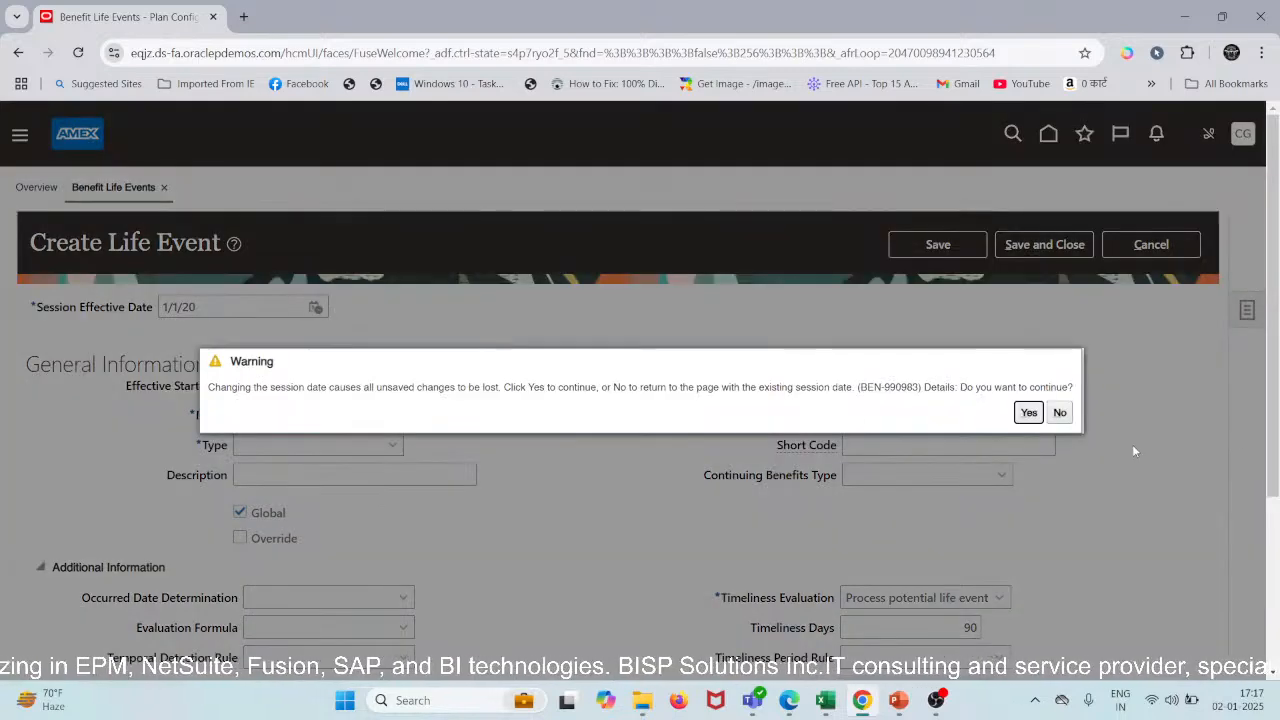
{"action": "left_click", "coordinate": [1027, 412]}
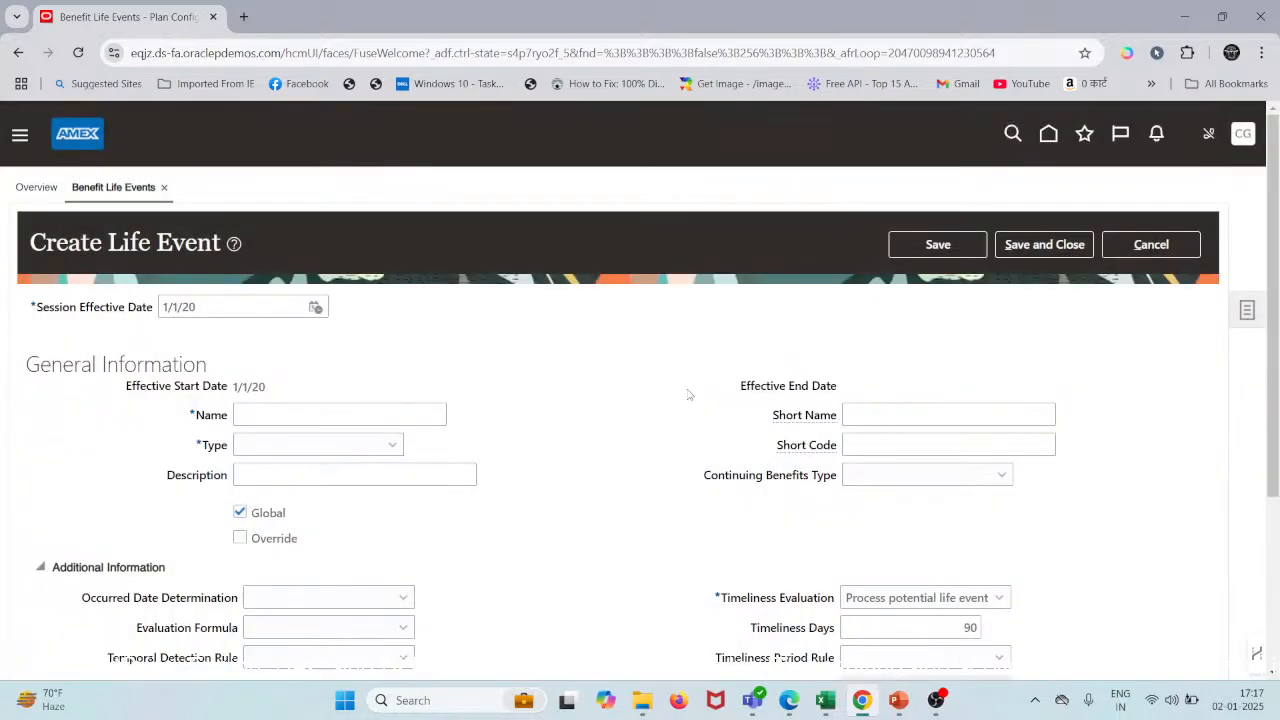
- Name the life event Marriage and set its type to Personal
{"action": "left_click", "coordinate": [334, 419]}
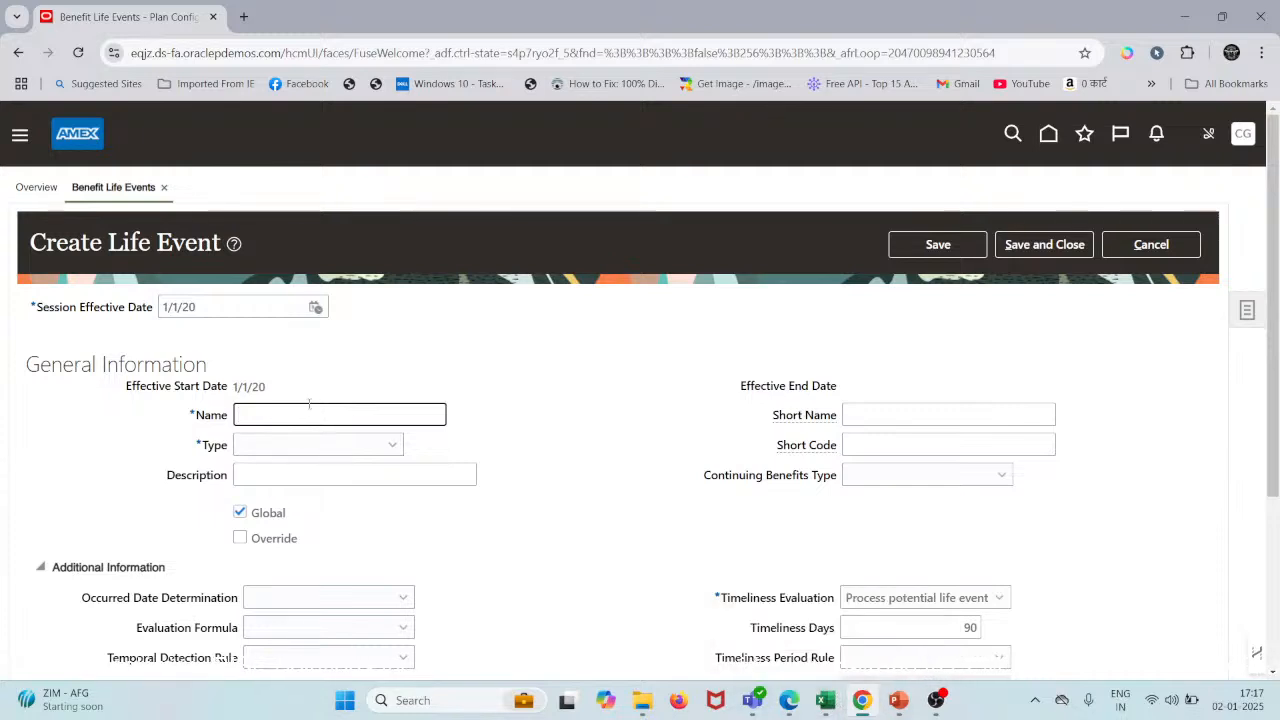
{"action": "type", "text": "Marriage"}
{"action": "left_click", "coordinate": [300, 445]}
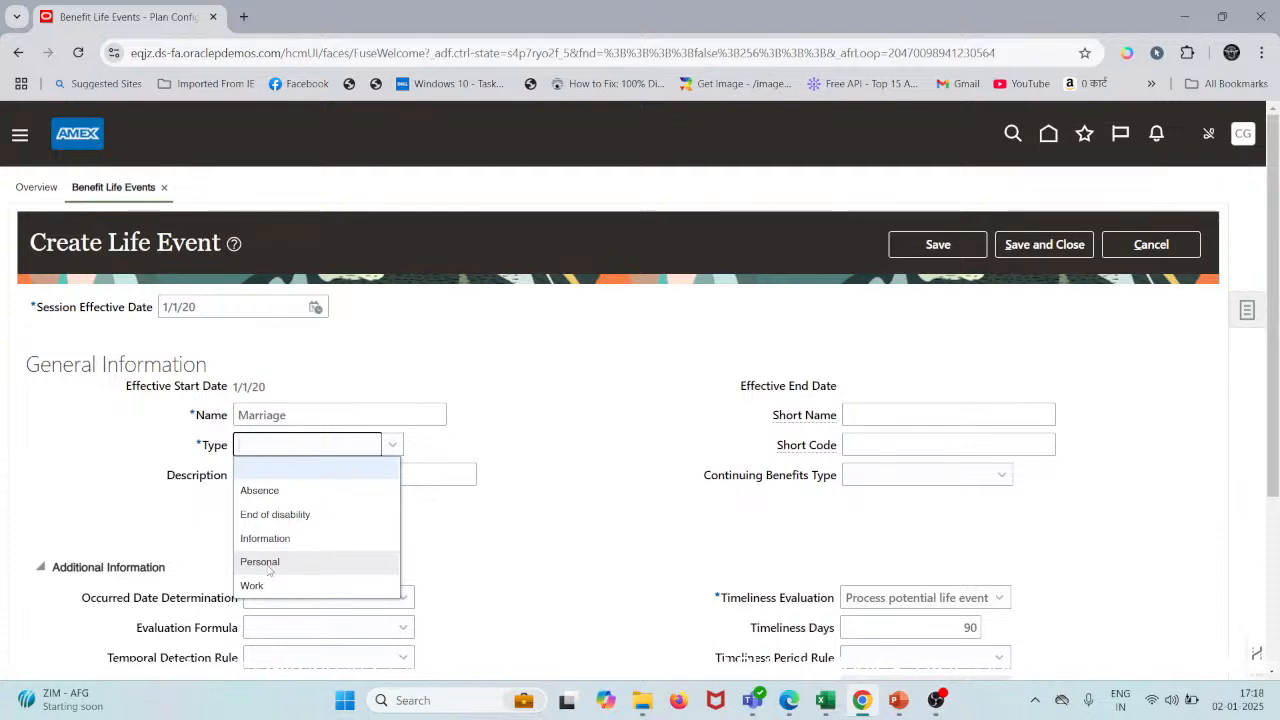
{"action": "left_click", "coordinate": [268, 569]}
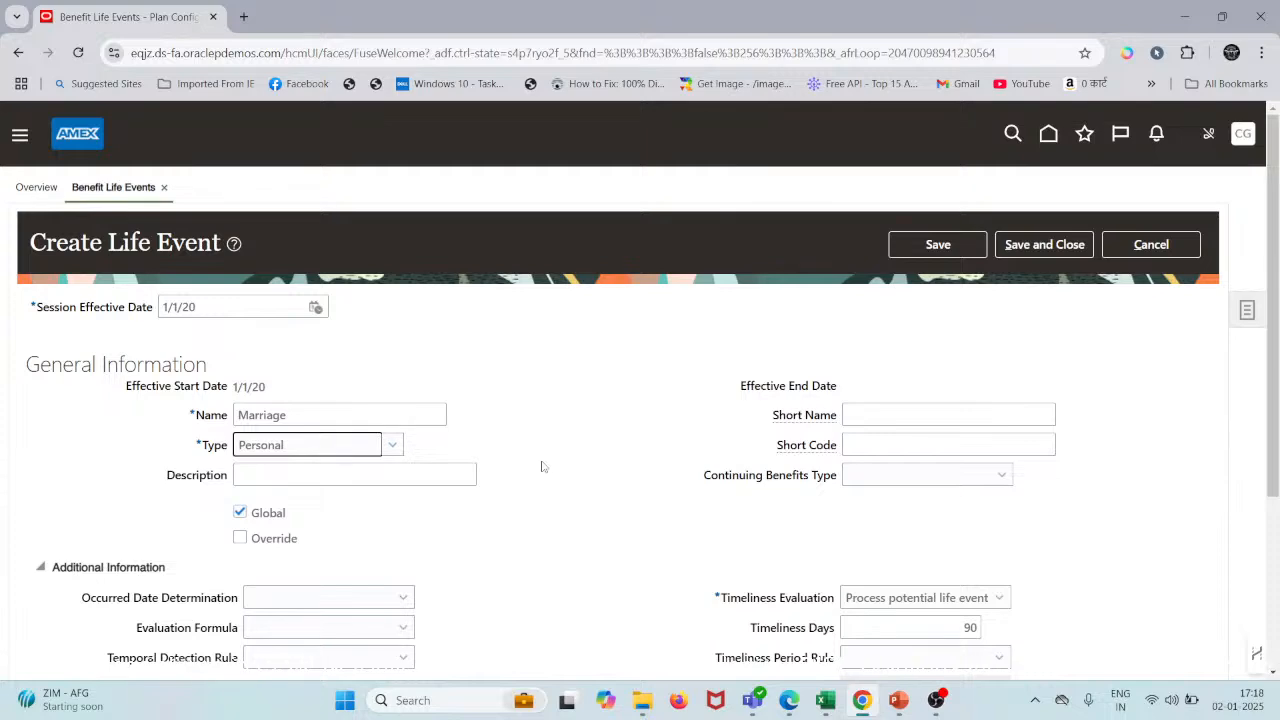
- Review the Continuing Benefits Type choices without selecting one, and set Occurred Date Determination to Event occurred date
{"action": "scroll", "coordinate": [765, 510], "scroll_direction": "down", "scroll_amount": 1}
{"action": "scroll", "coordinate": [765, 510], "scroll_direction": "down", "scroll_amount": 1}
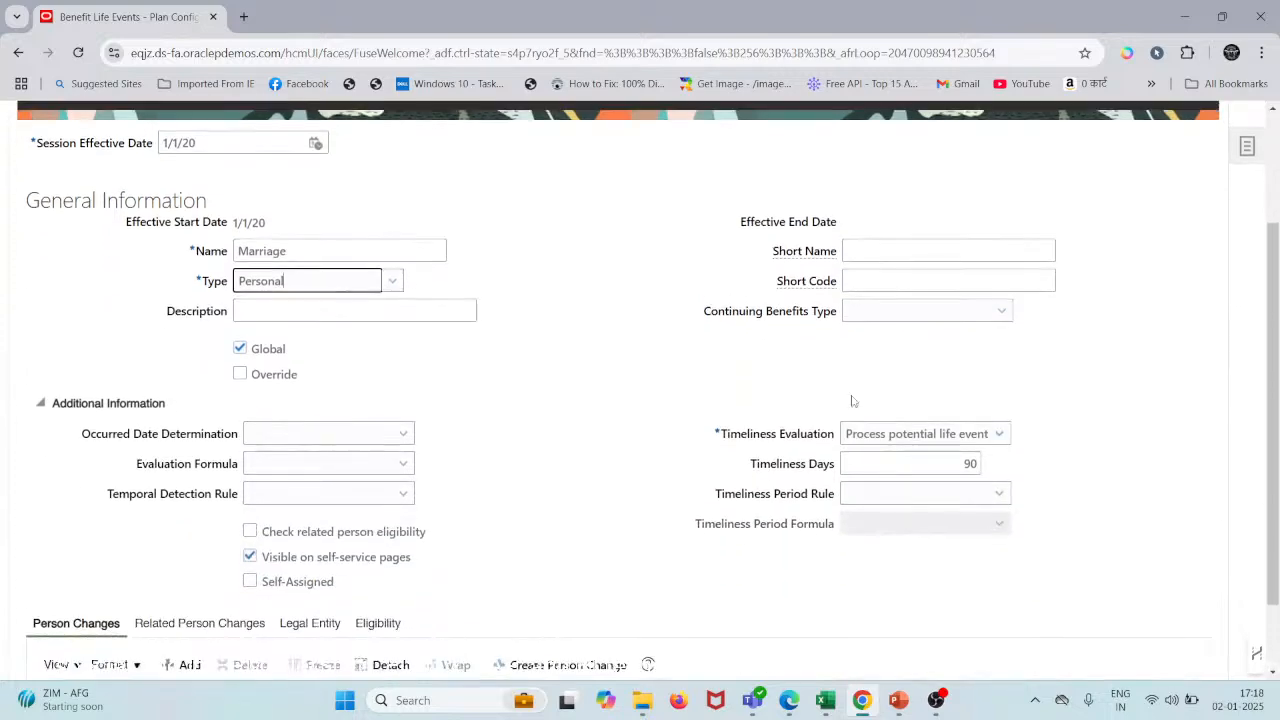
{"action": "left_click", "coordinate": [966, 311]}
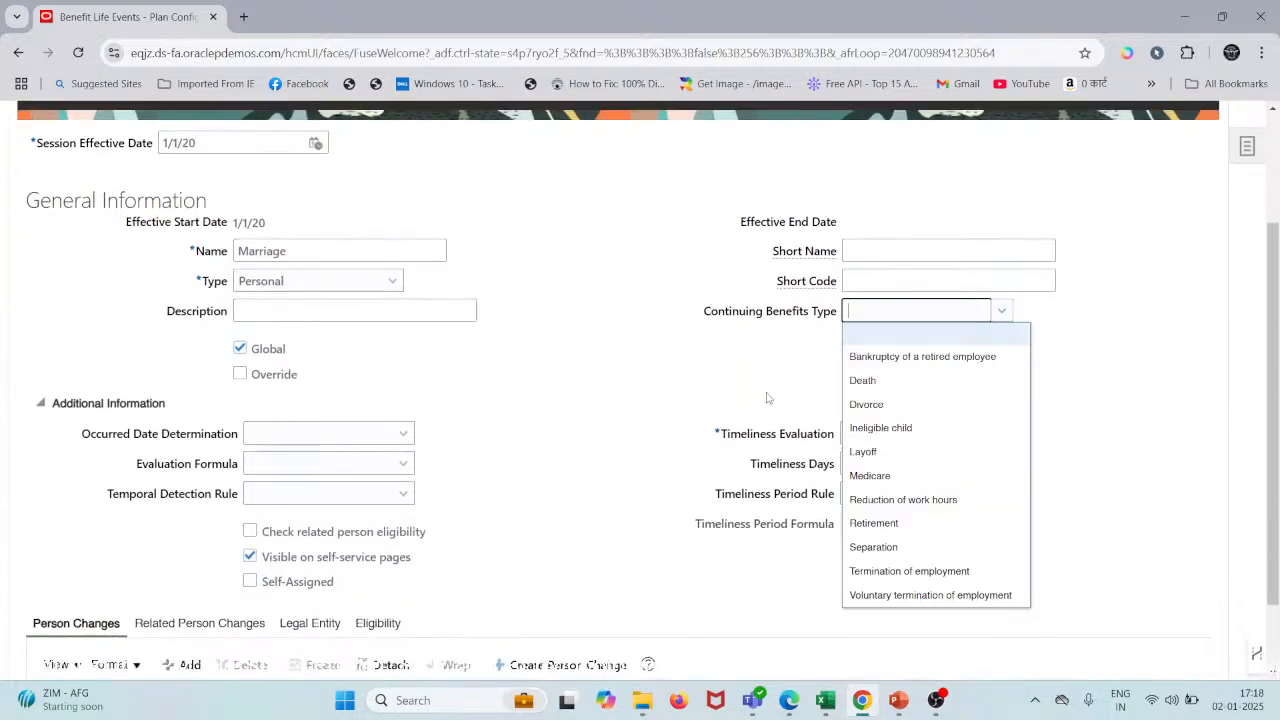
{"action": "scroll", "coordinate": [766, 397], "scroll_direction": "down", "scroll_amount": 1}
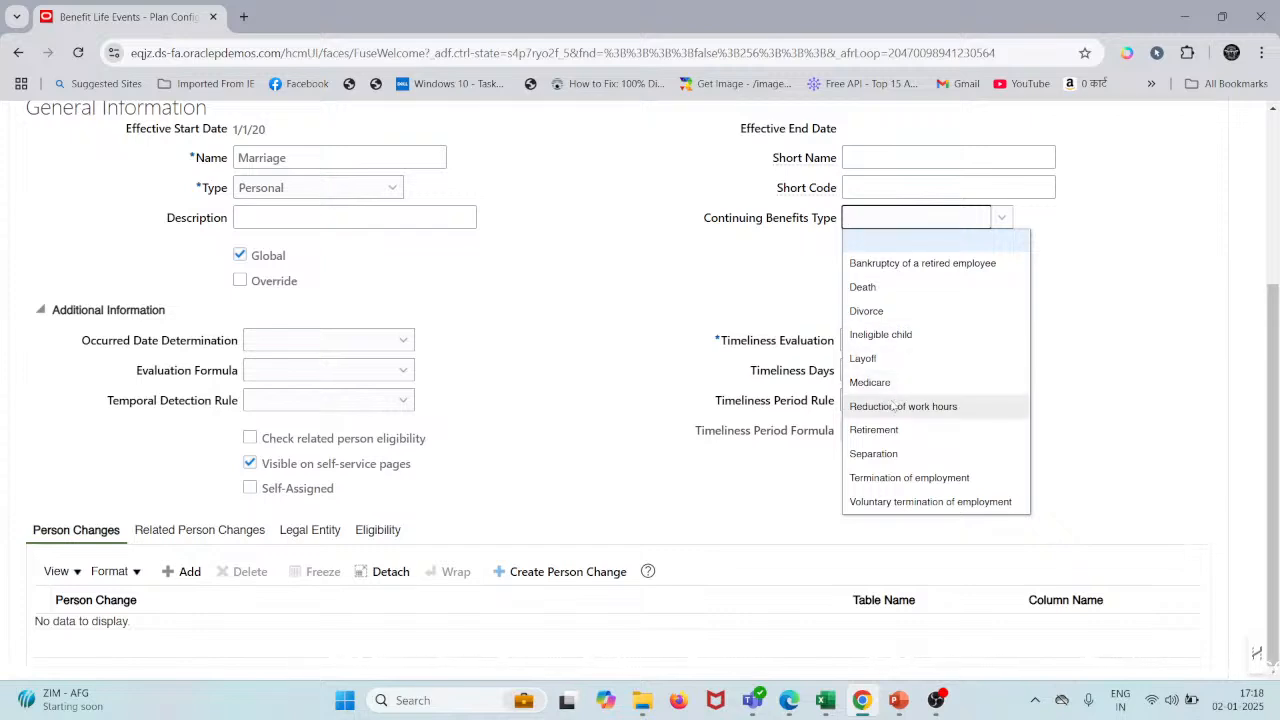
{"action": "left_click", "coordinate": [750, 288]}
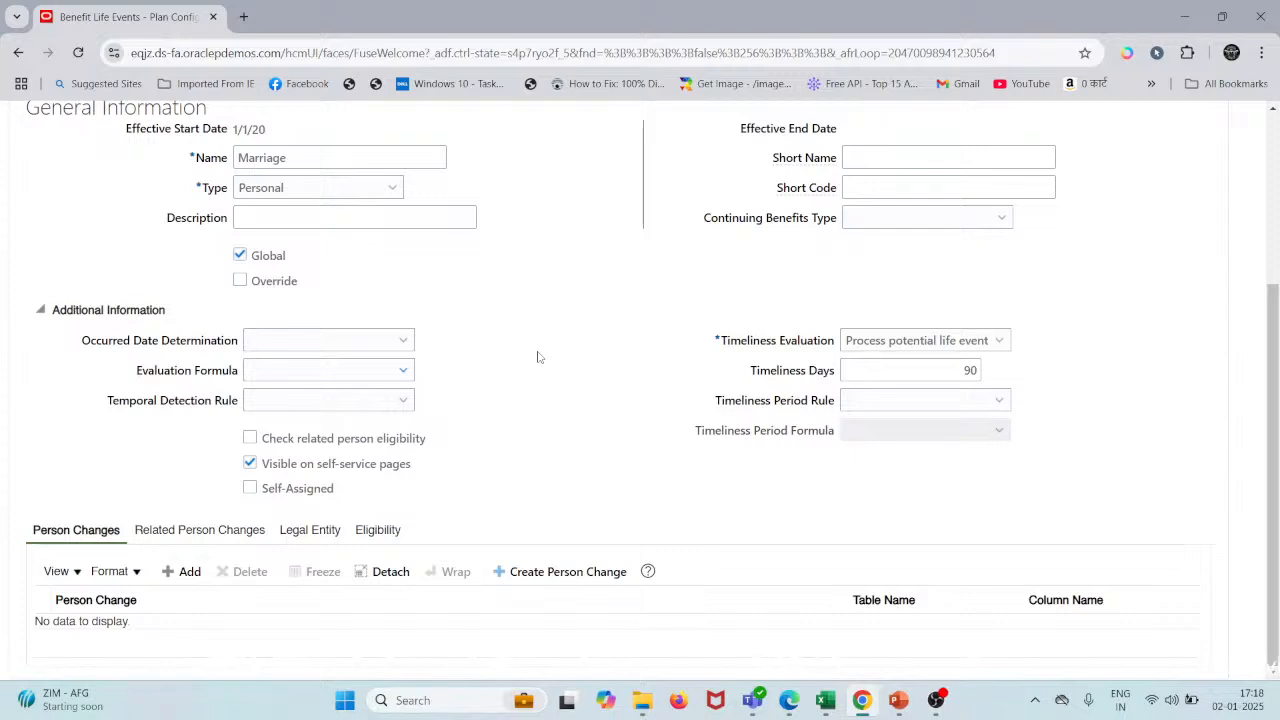
{"action": "left_click", "coordinate": [318, 345]}
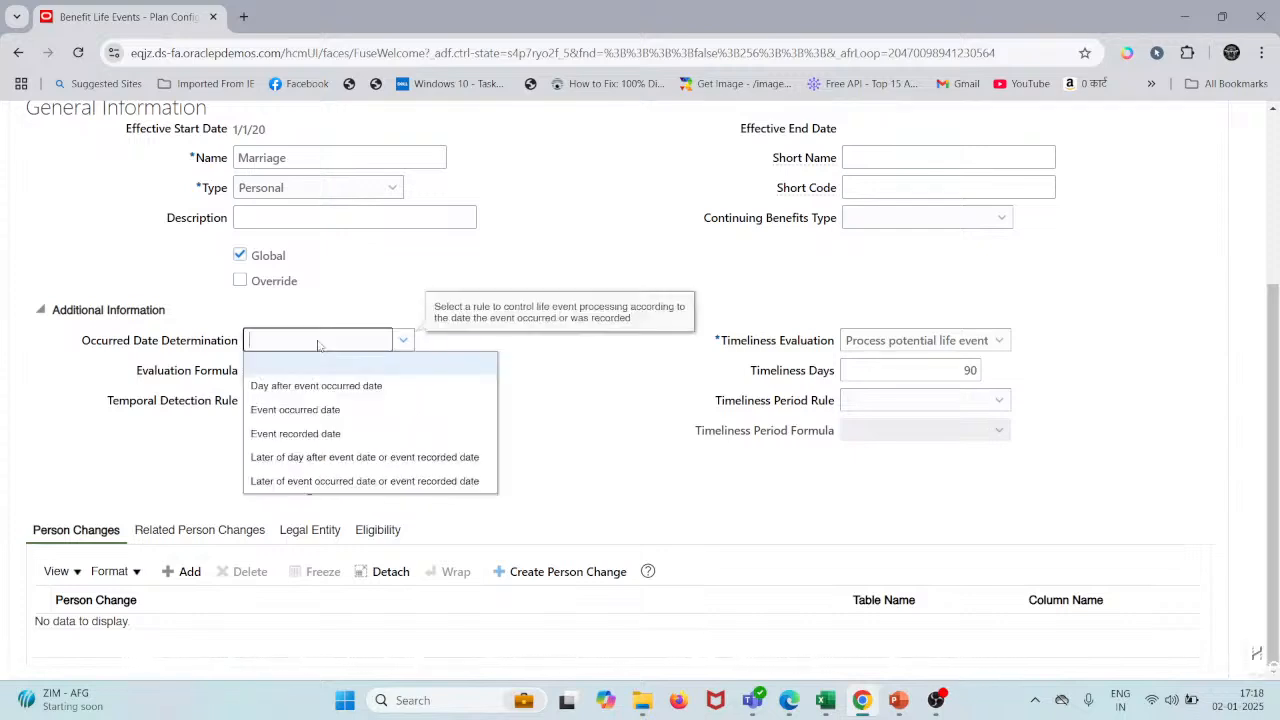
{"action": "left_click", "coordinate": [295, 410]}
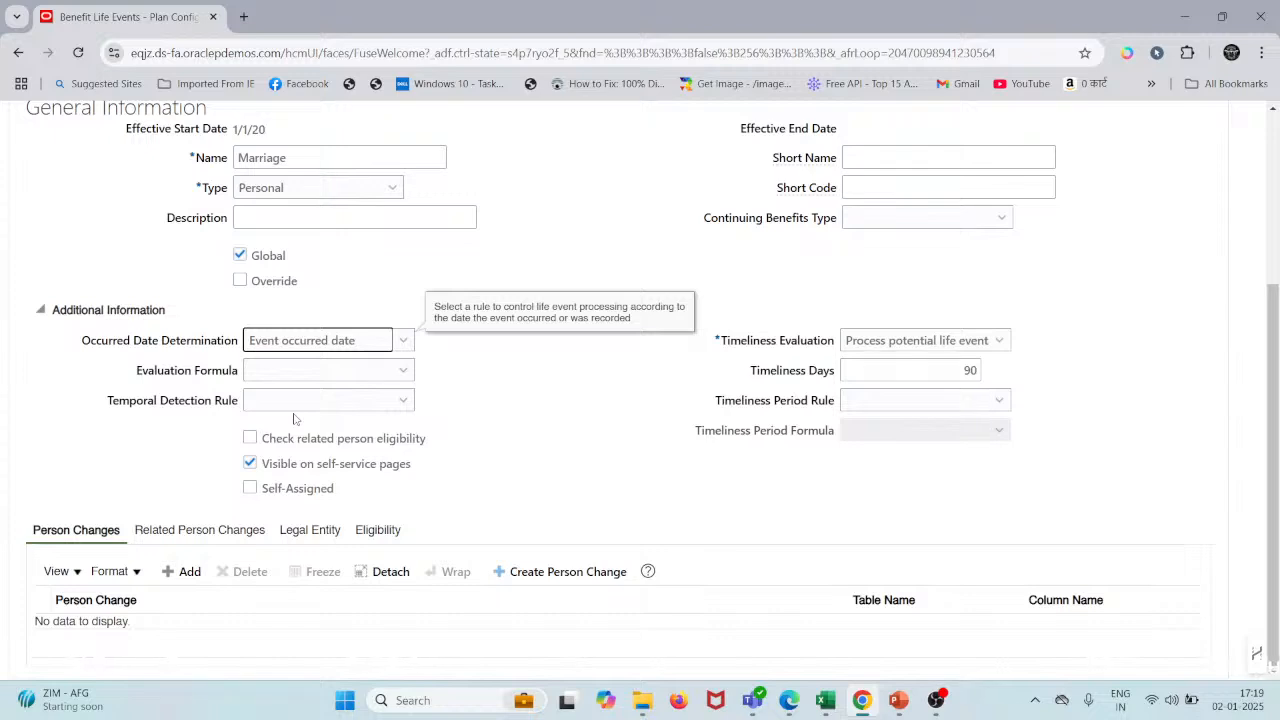
- Examine the Evaluation Formula, Temporal Detection Rule, Timeliness Evaluation and Timeliness Period Rule options of the Marriage life event
{"action": "left_click", "coordinate": [389, 371]}
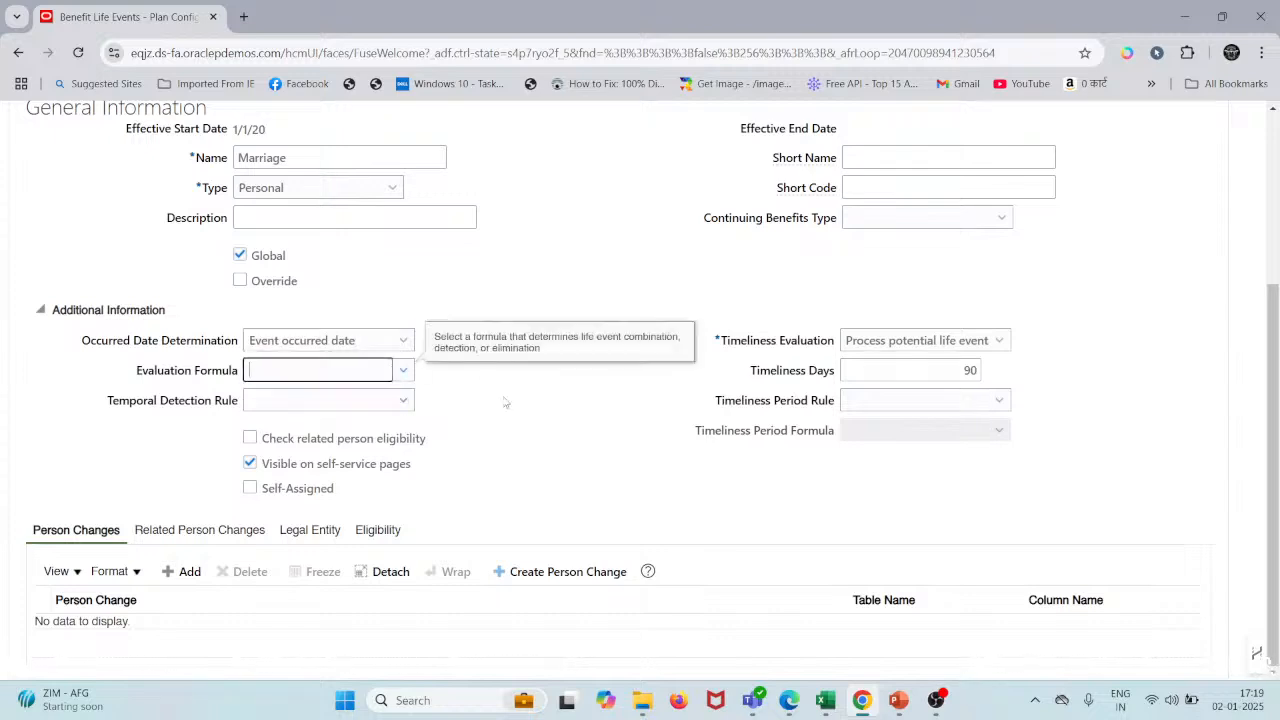
{"action": "left_click", "coordinate": [403, 400]}
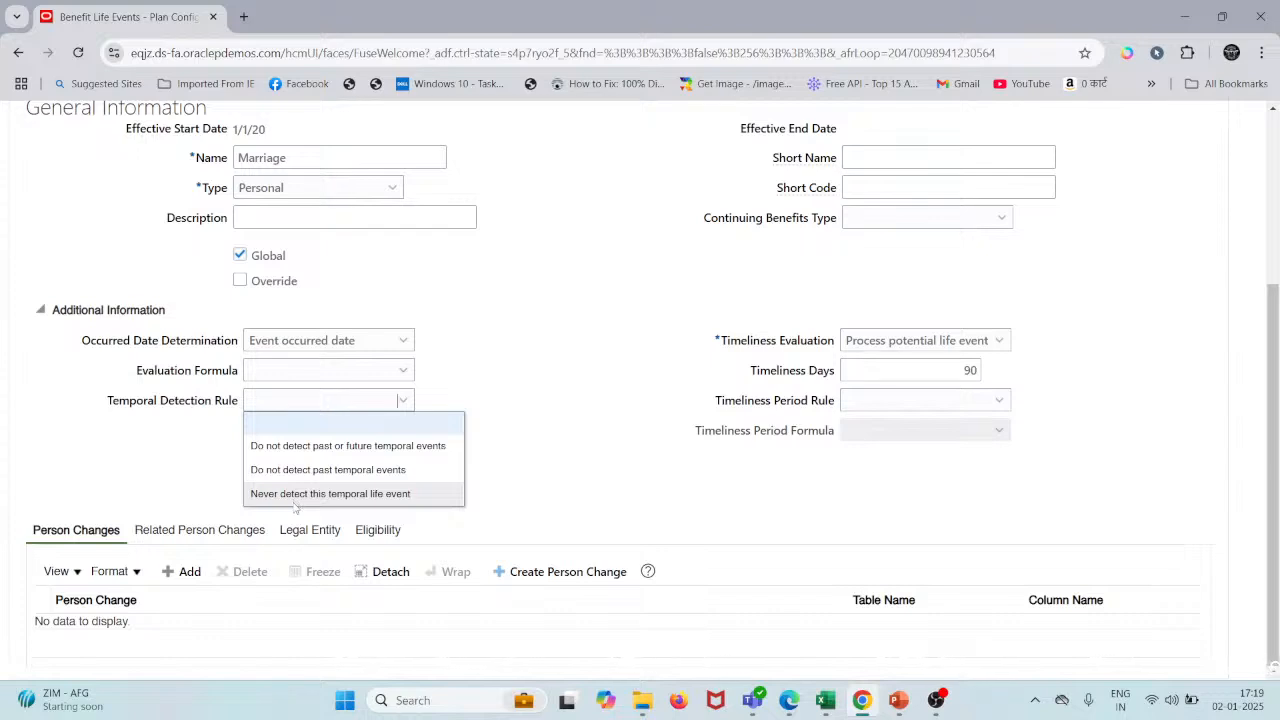
{"action": "left_click", "coordinate": [221, 469]}
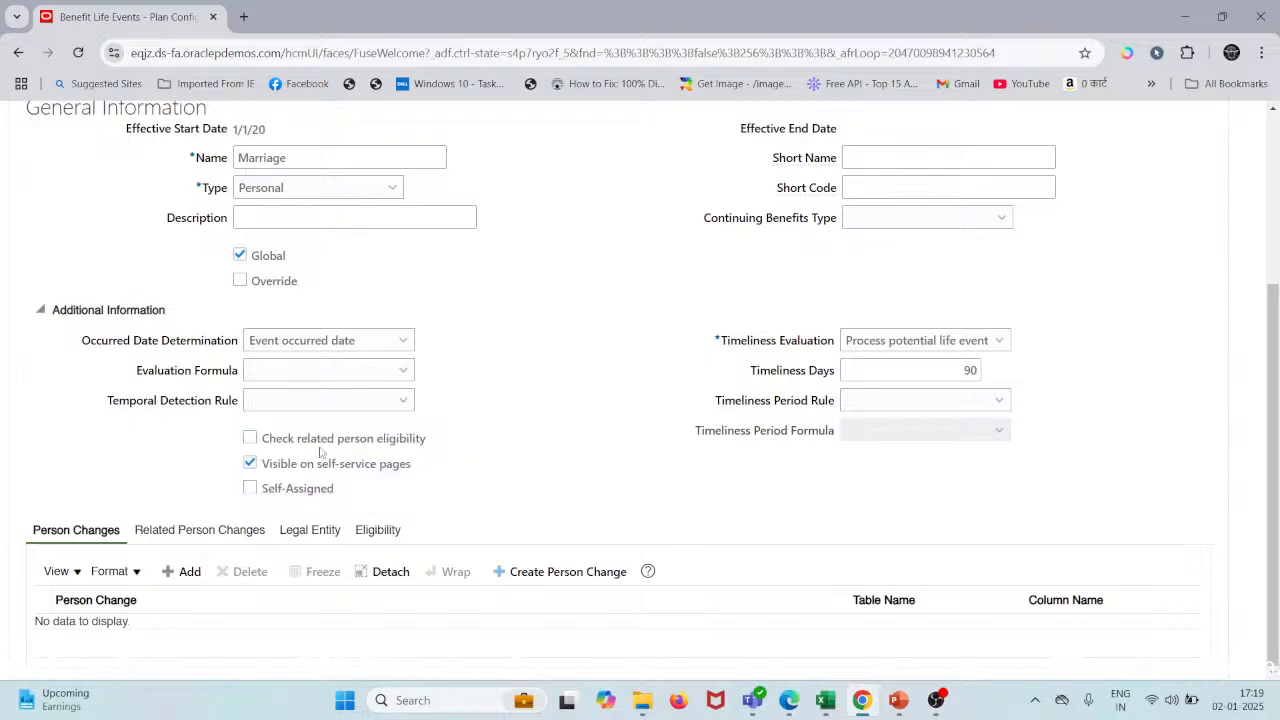
{"action": "left_click", "coordinate": [896, 342]}
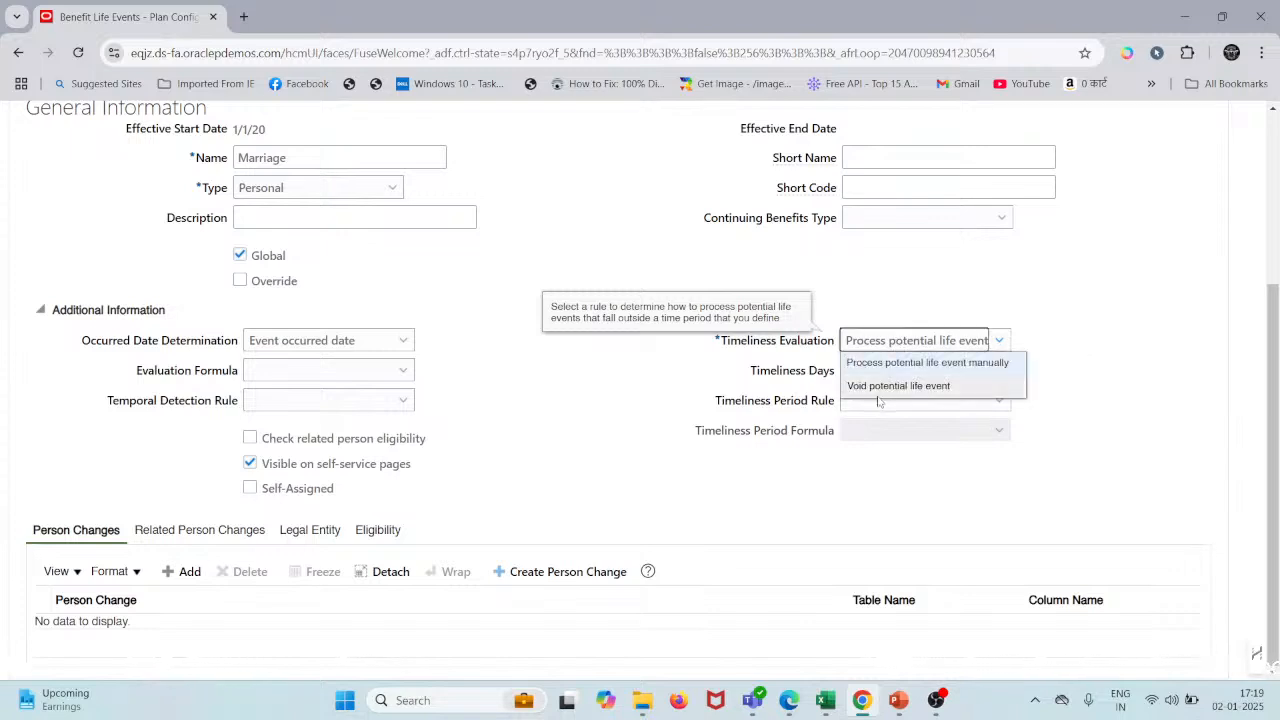
{"action": "left_click", "coordinate": [875, 480]}
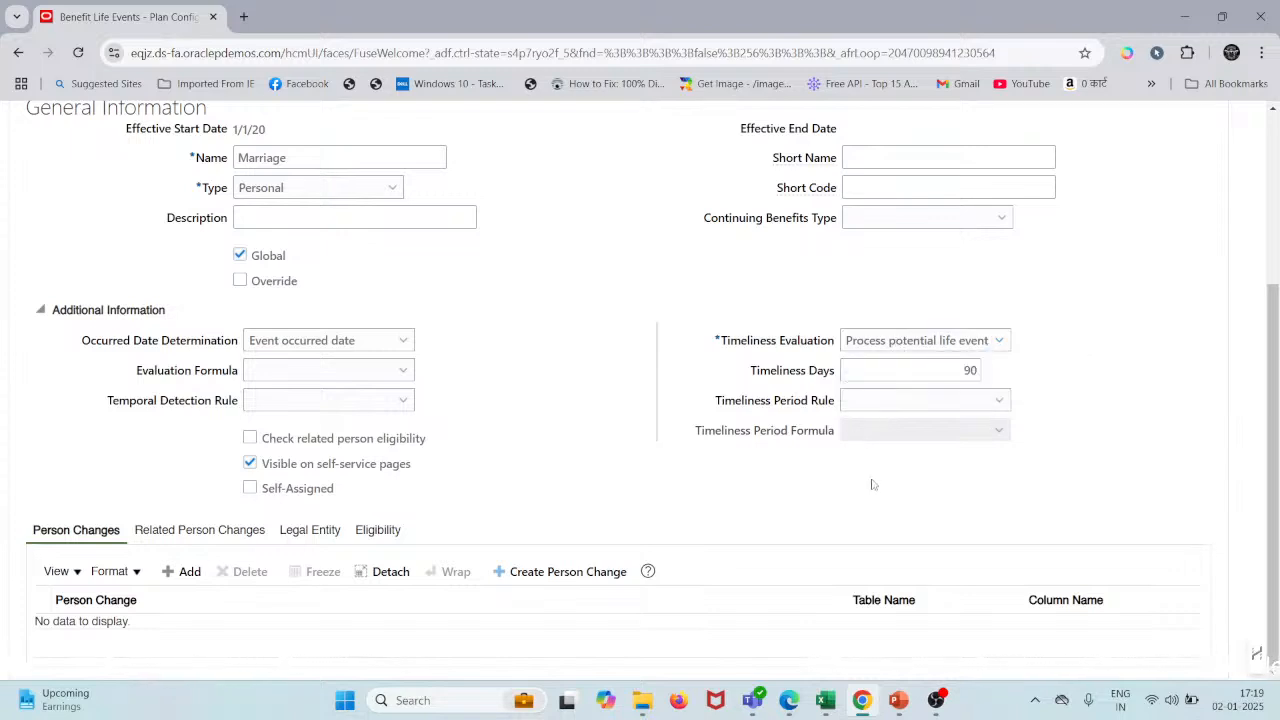
{"action": "left_click", "coordinate": [927, 404]}
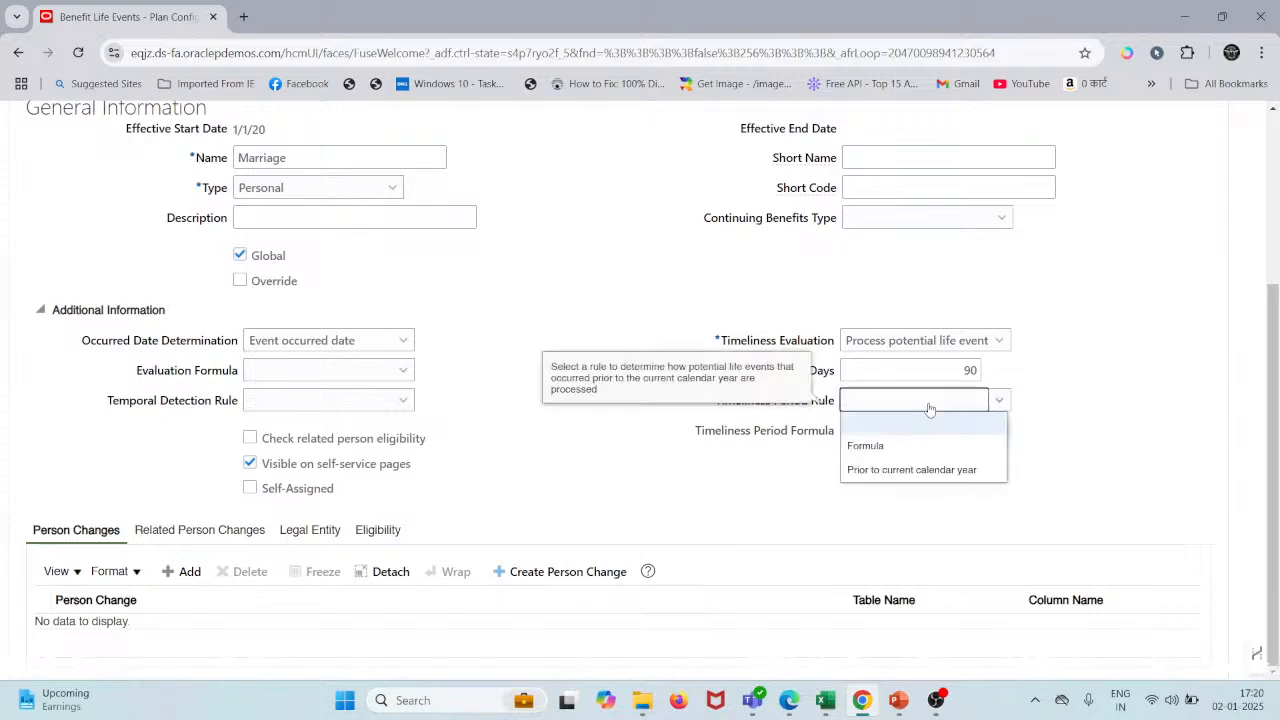
{"action": "left_click", "coordinate": [746, 519]}
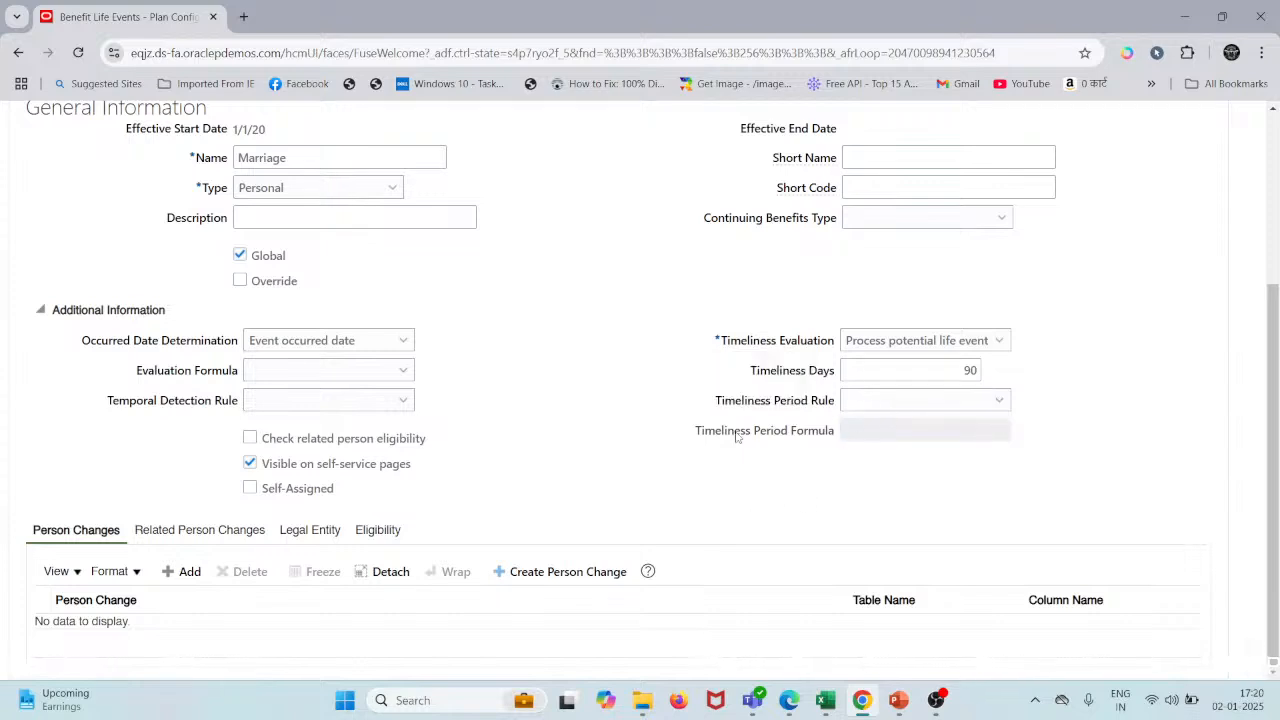
{"action": "left_click", "coordinate": [866, 400]}
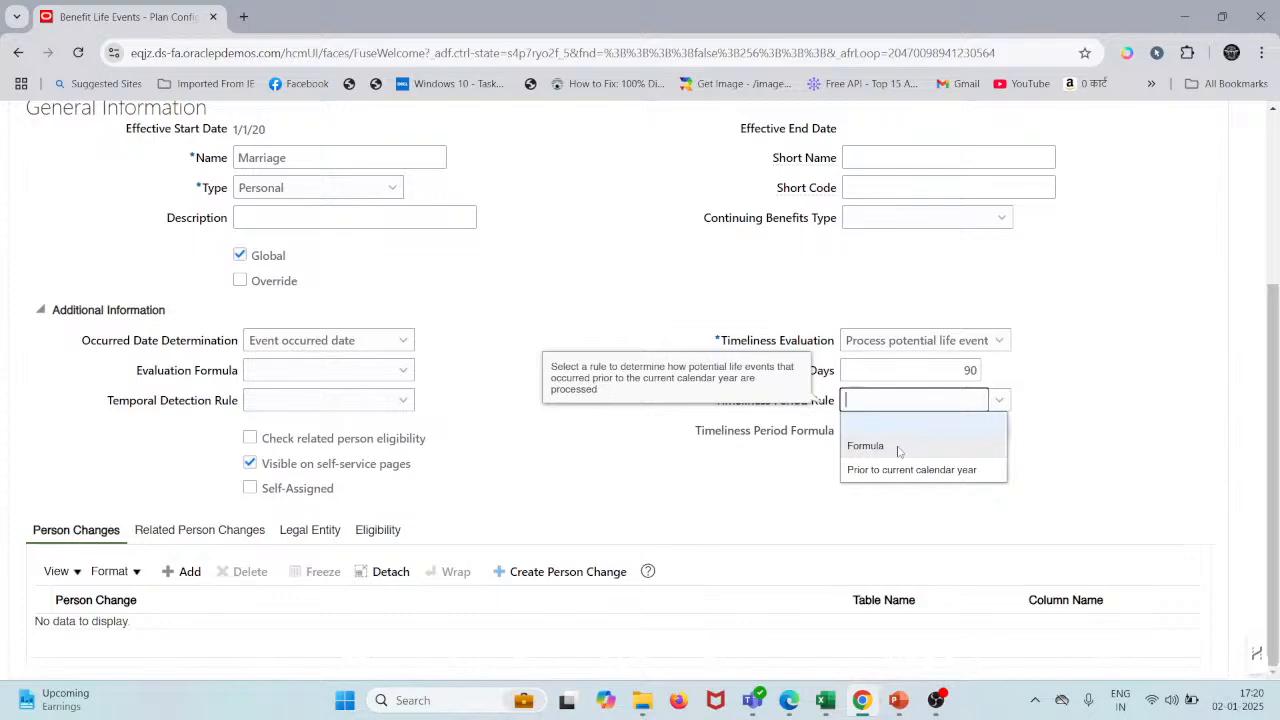
{"action": "left_click", "coordinate": [718, 505]}
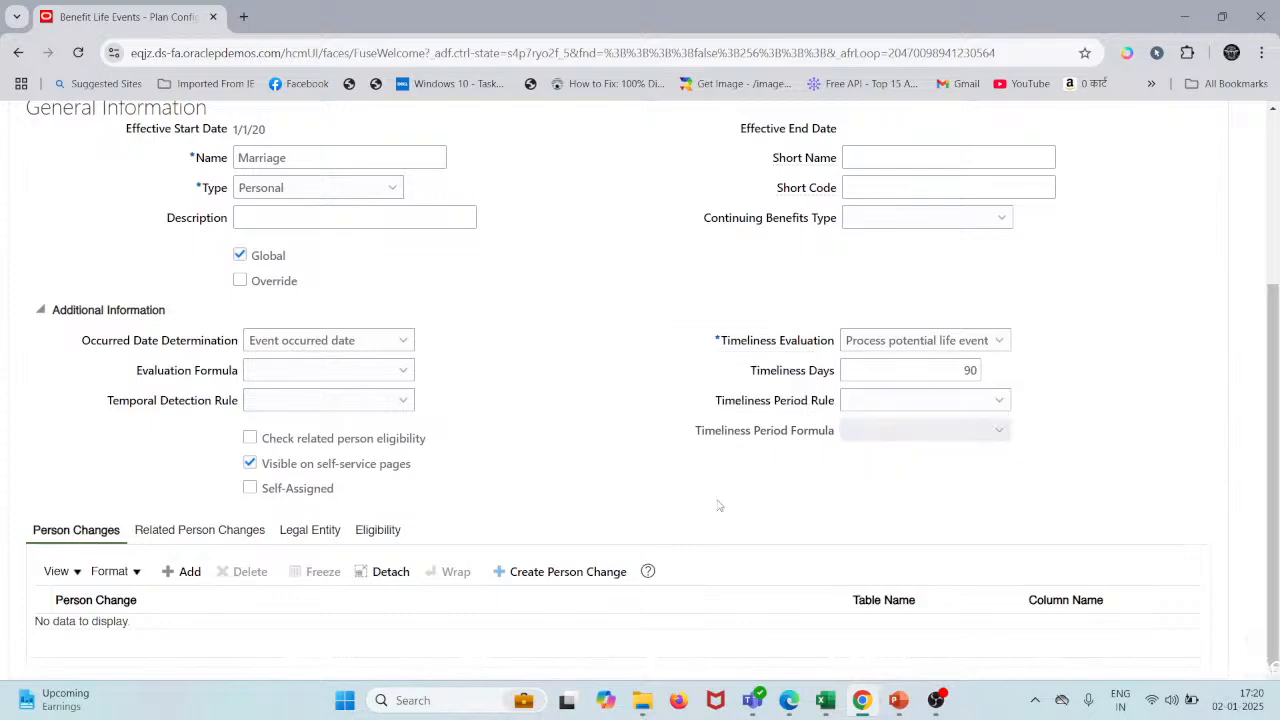
{"action": "scroll", "coordinate": [718, 505], "scroll_direction": "up", "scroll_amount": 2}
{"action": "scroll", "coordinate": [718, 505], "scroll_direction": "down", "scroll_amount": 1}
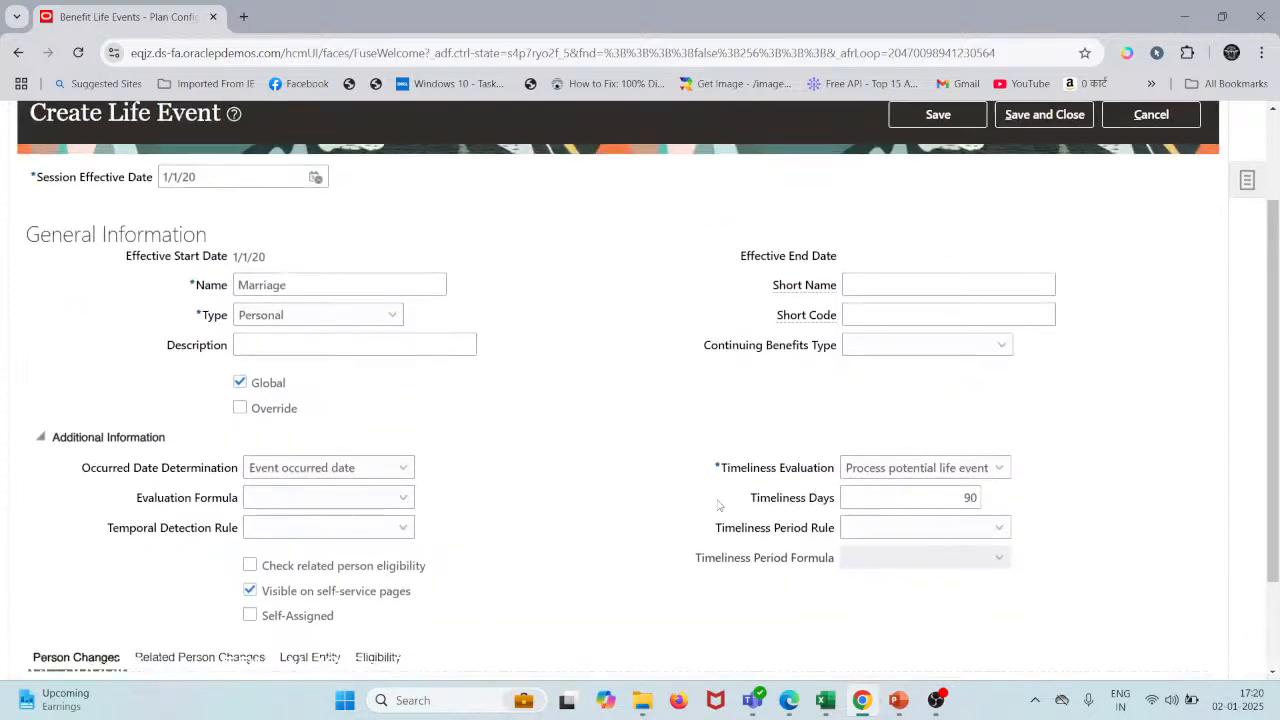
{"action": "scroll", "coordinate": [718, 505], "scroll_direction": "down", "scroll_amount": 2}
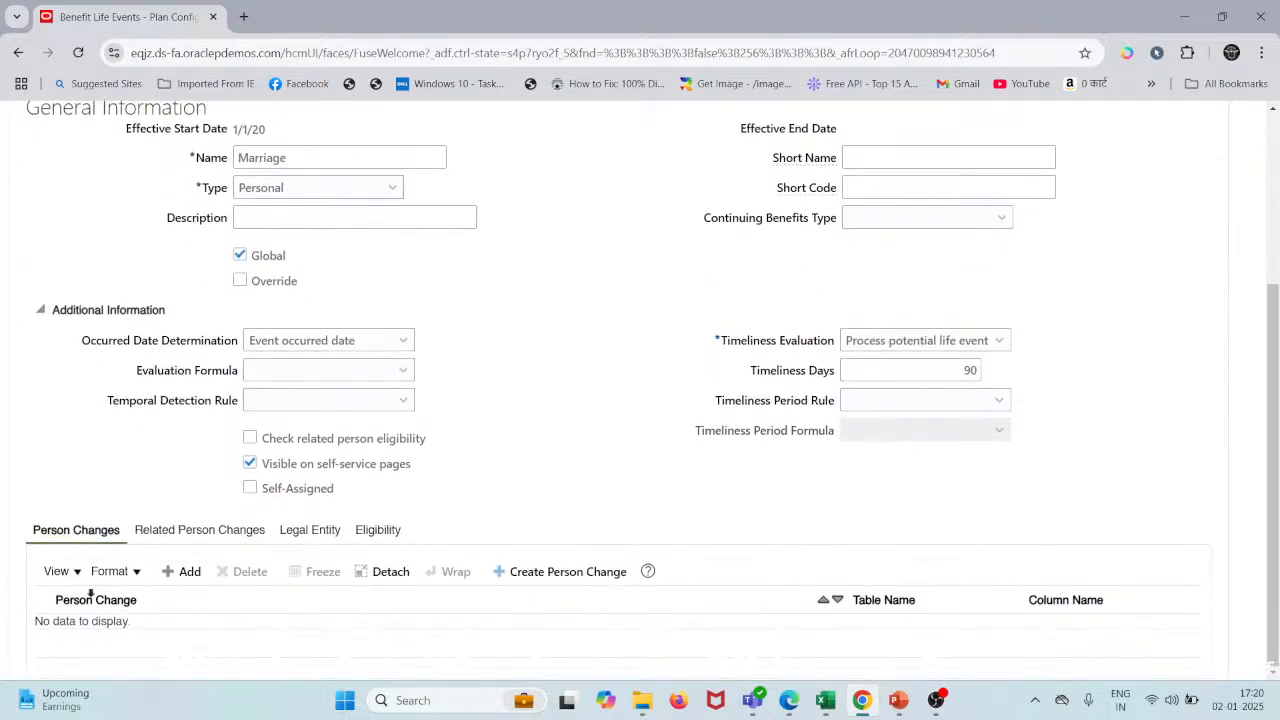
{"action": "left_click", "coordinate": [104, 573]}
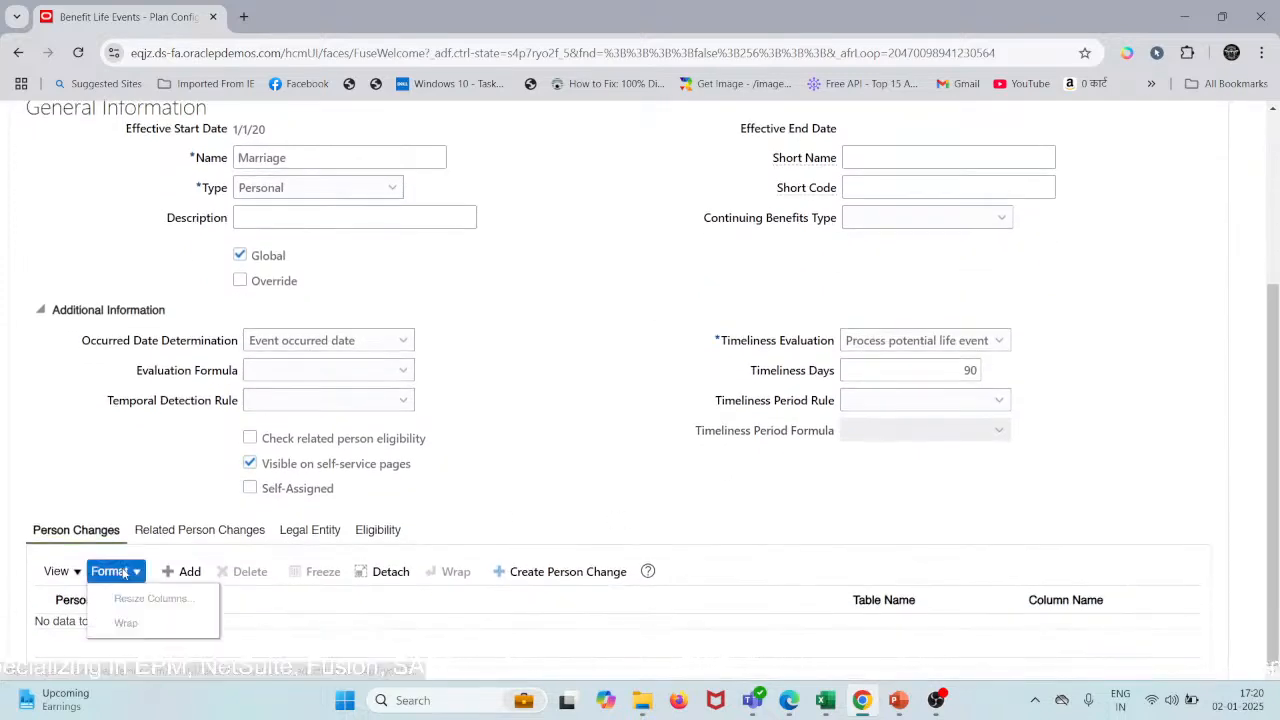
{"action": "left_click", "coordinate": [113, 473]}
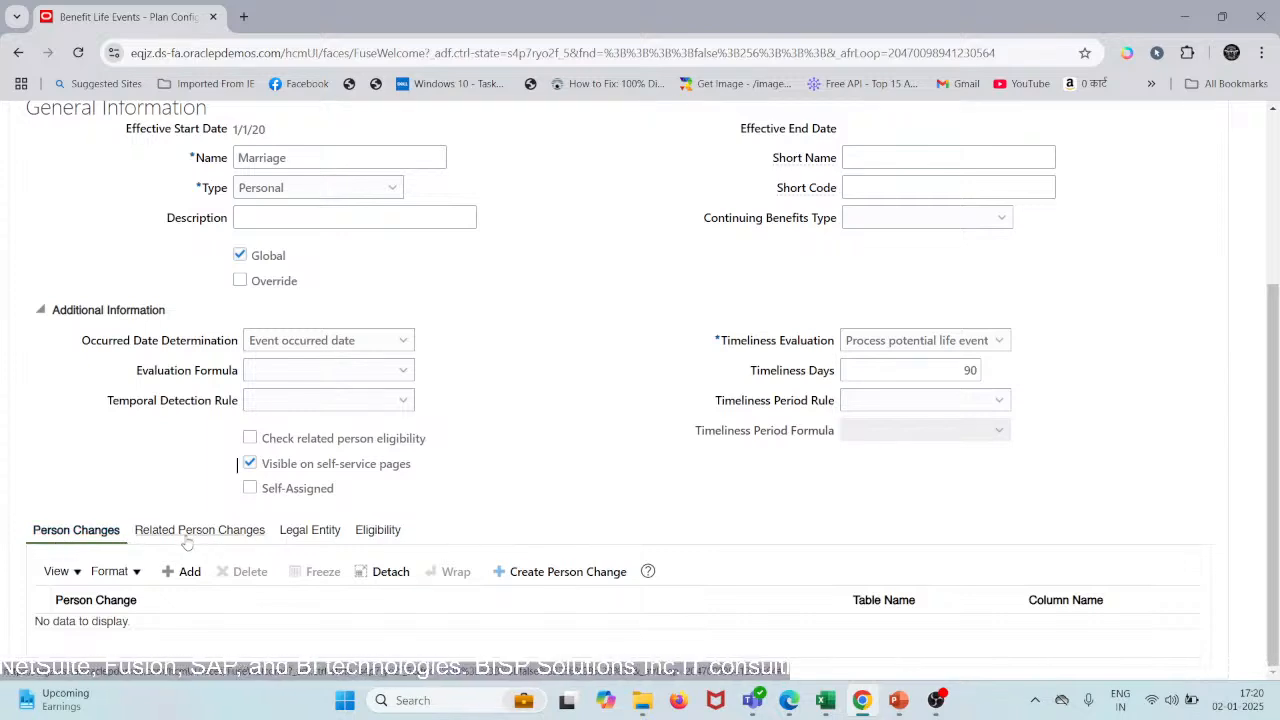
{"action": "scroll", "coordinate": [186, 543], "scroll_direction": "up", "scroll_amount": 3}
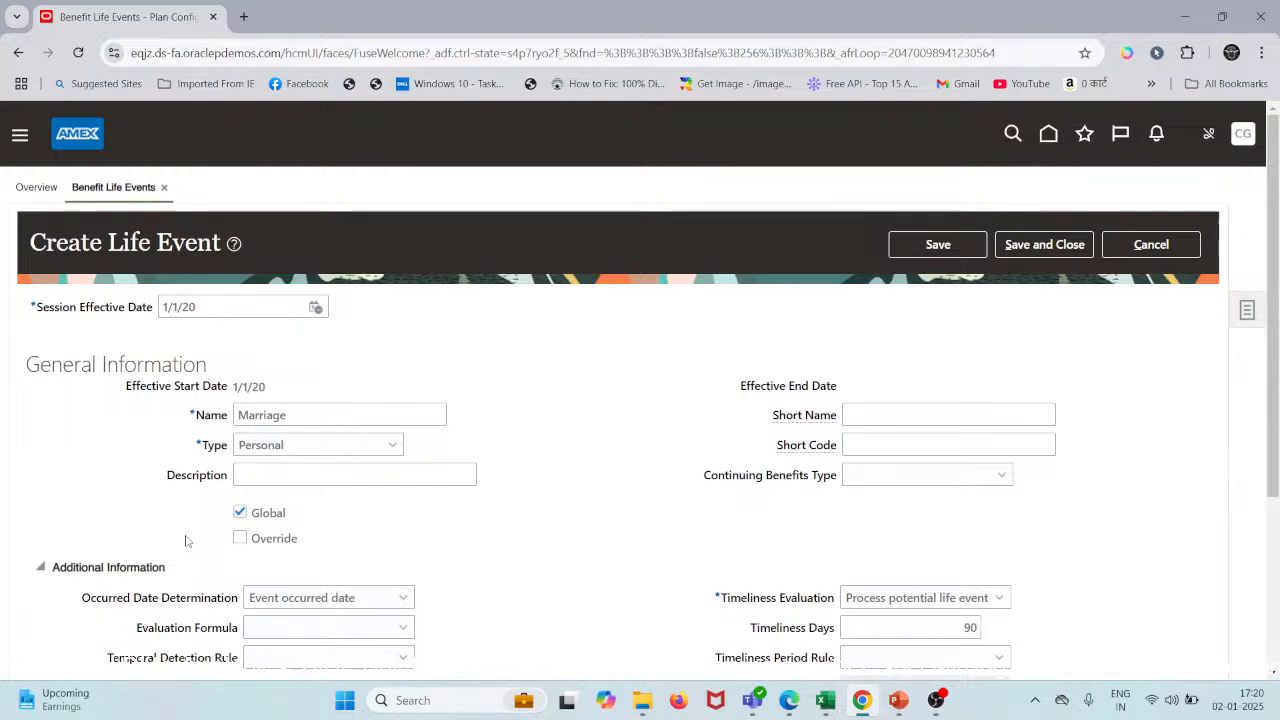
{"action": "left_click", "coordinate": [898, 700]}
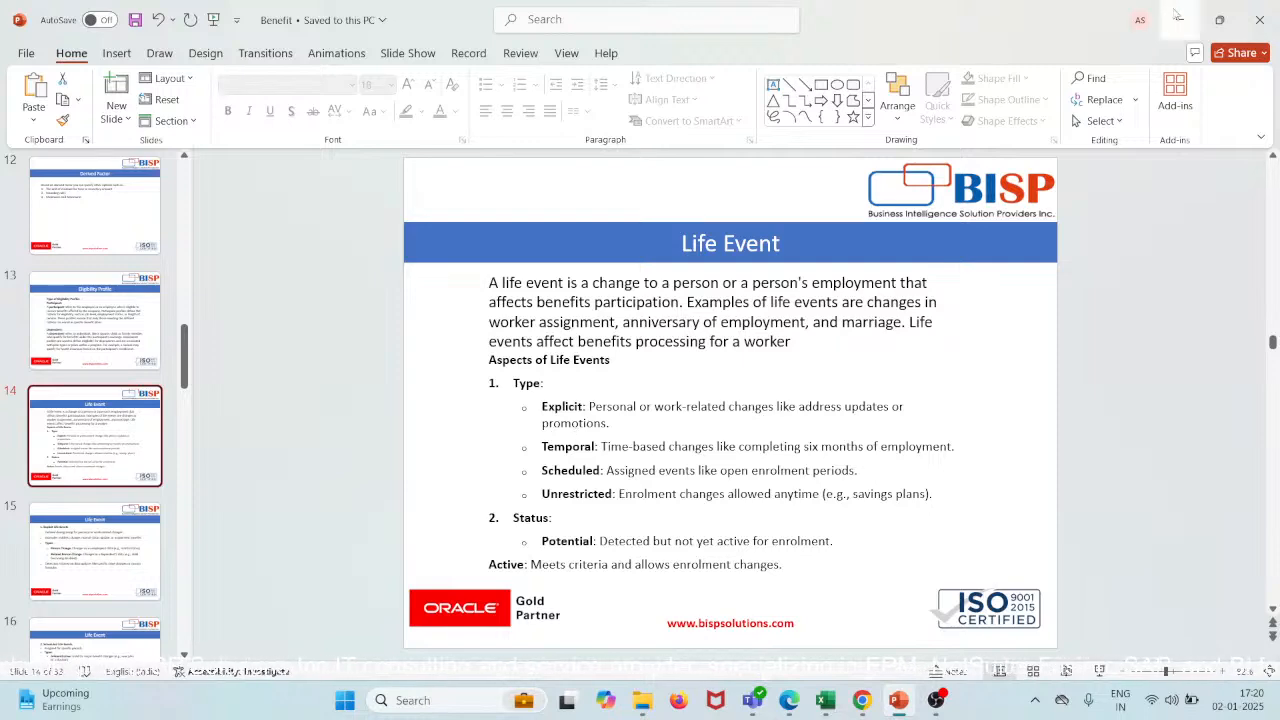
{"action": "key", "text": "alt+Tab"}
- Add a person change row to the life event and set it to Marriage
{"action": "scroll", "coordinate": [468, 436], "scroll_direction": "down", "scroll_amount": 3}
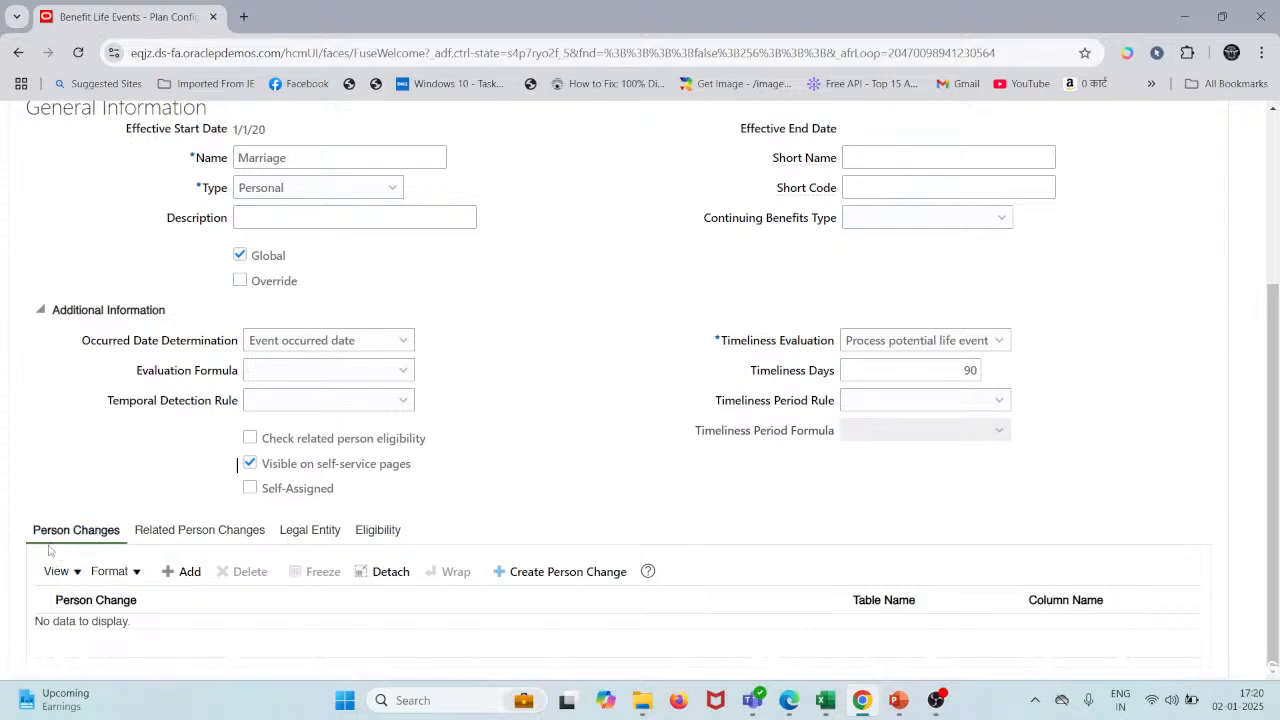
{"action": "left_click", "coordinate": [183, 571]}
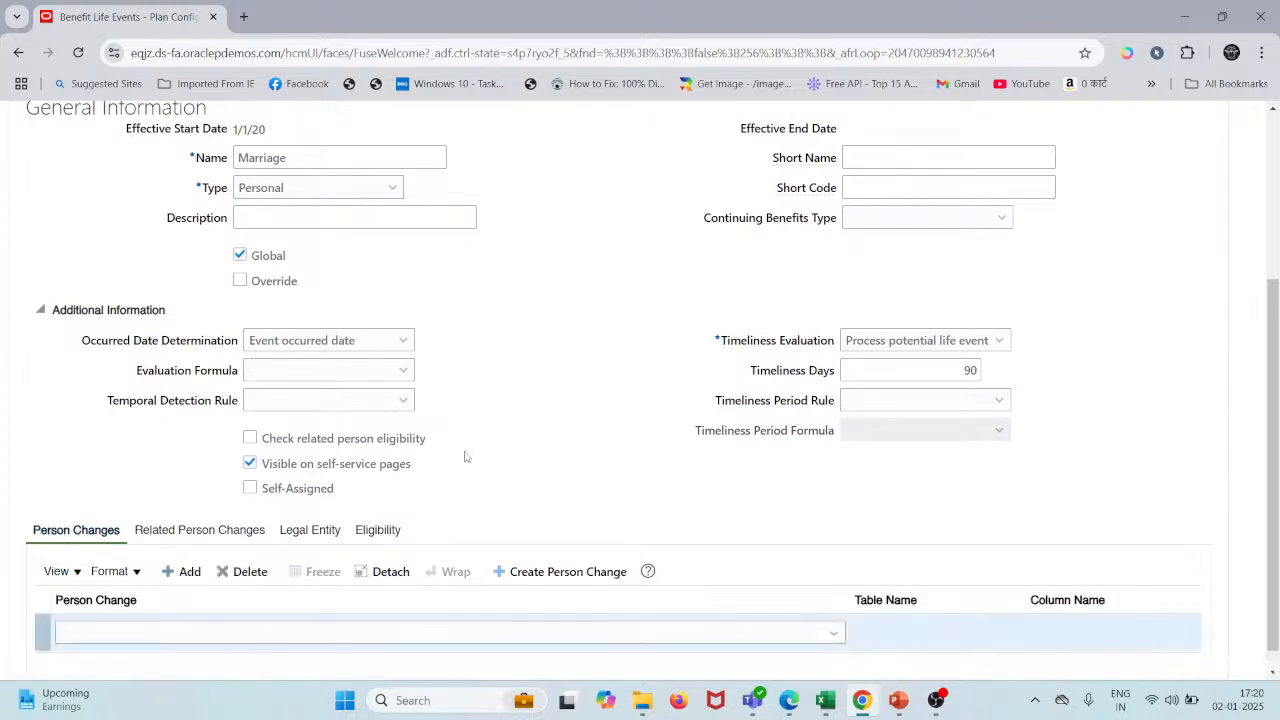
{"action": "scroll", "coordinate": [460, 440], "scroll_direction": "down", "scroll_amount": 1}
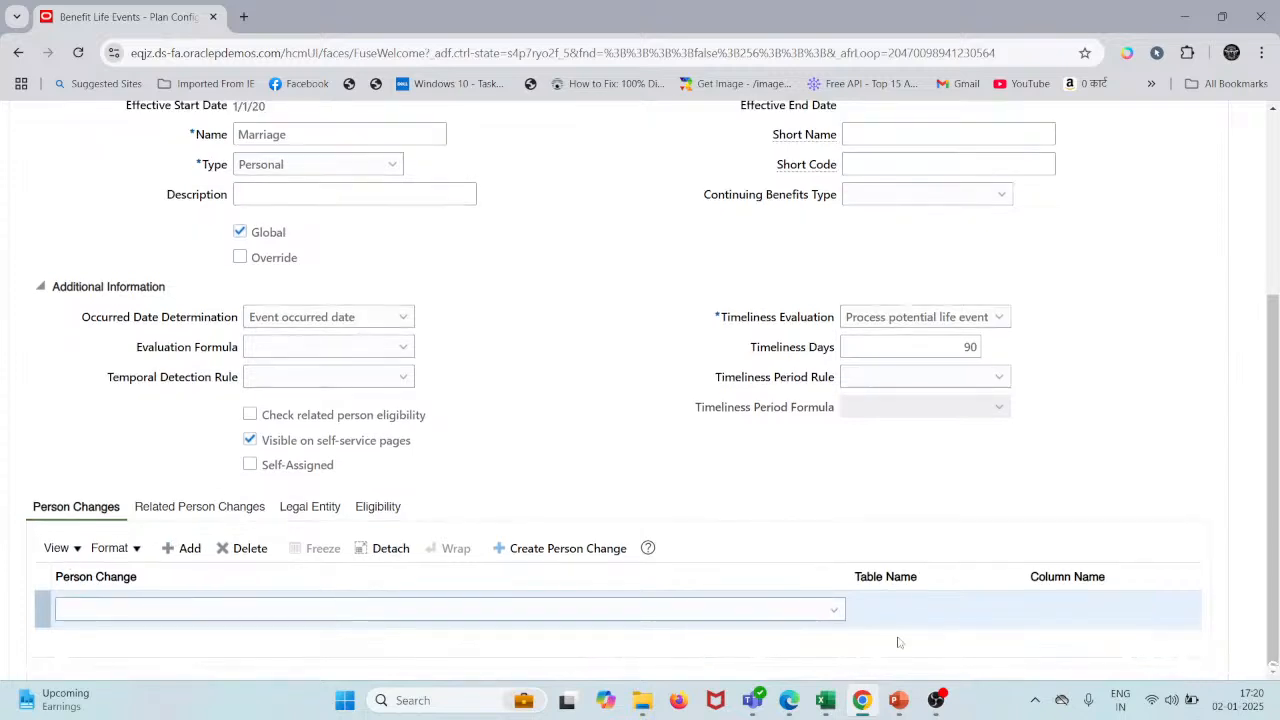
{"action": "left_click", "coordinate": [832, 611]}
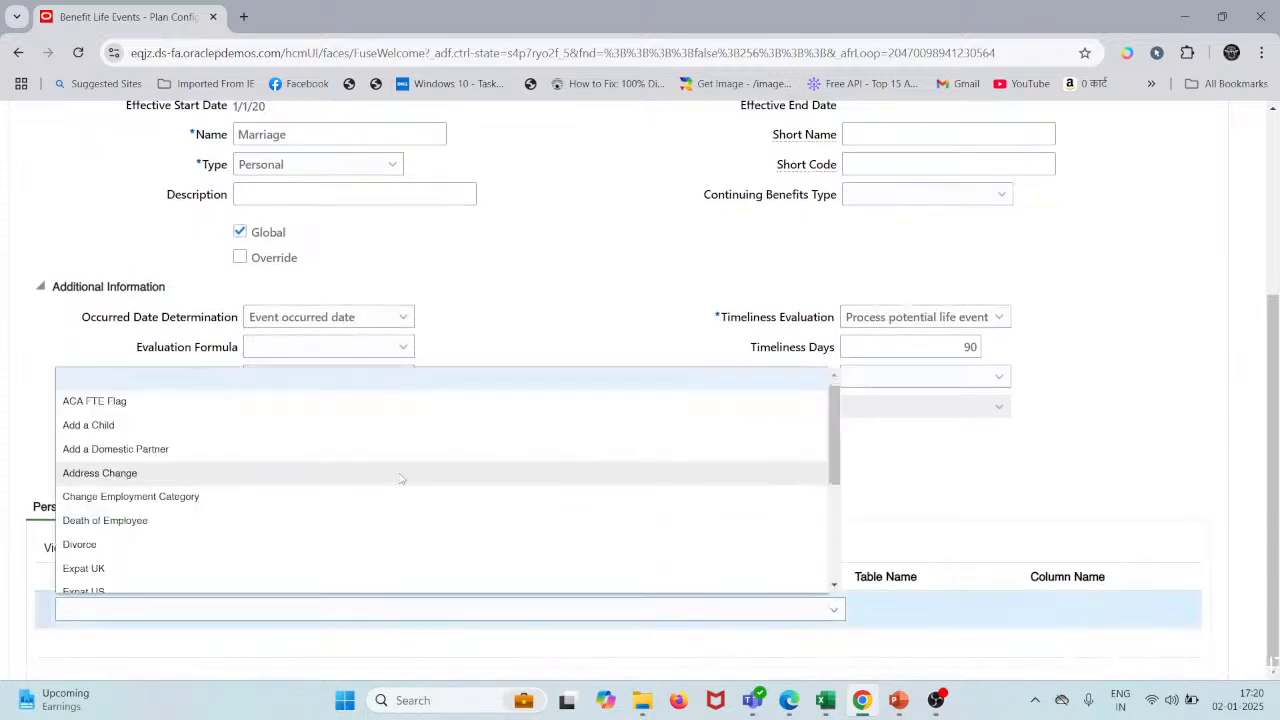
{"action": "scroll", "coordinate": [400, 478], "scroll_direction": "down", "scroll_amount": 6}
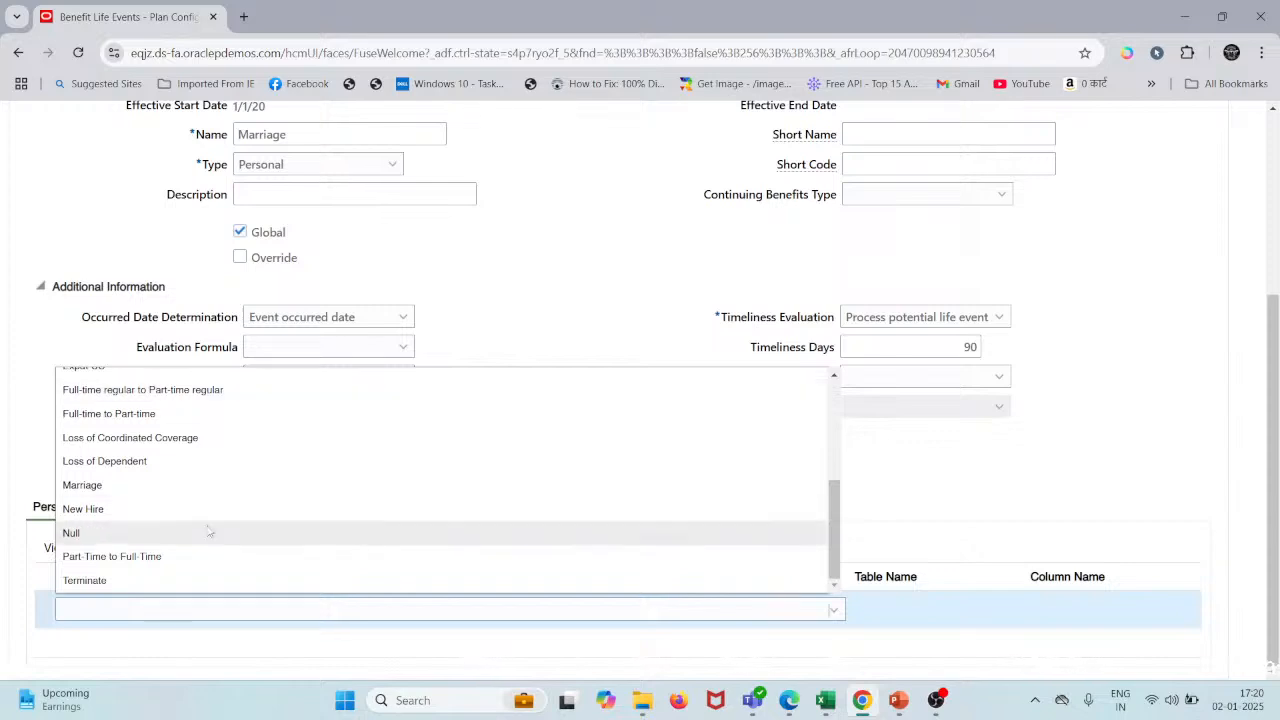
{"action": "left_click", "coordinate": [98, 487]}
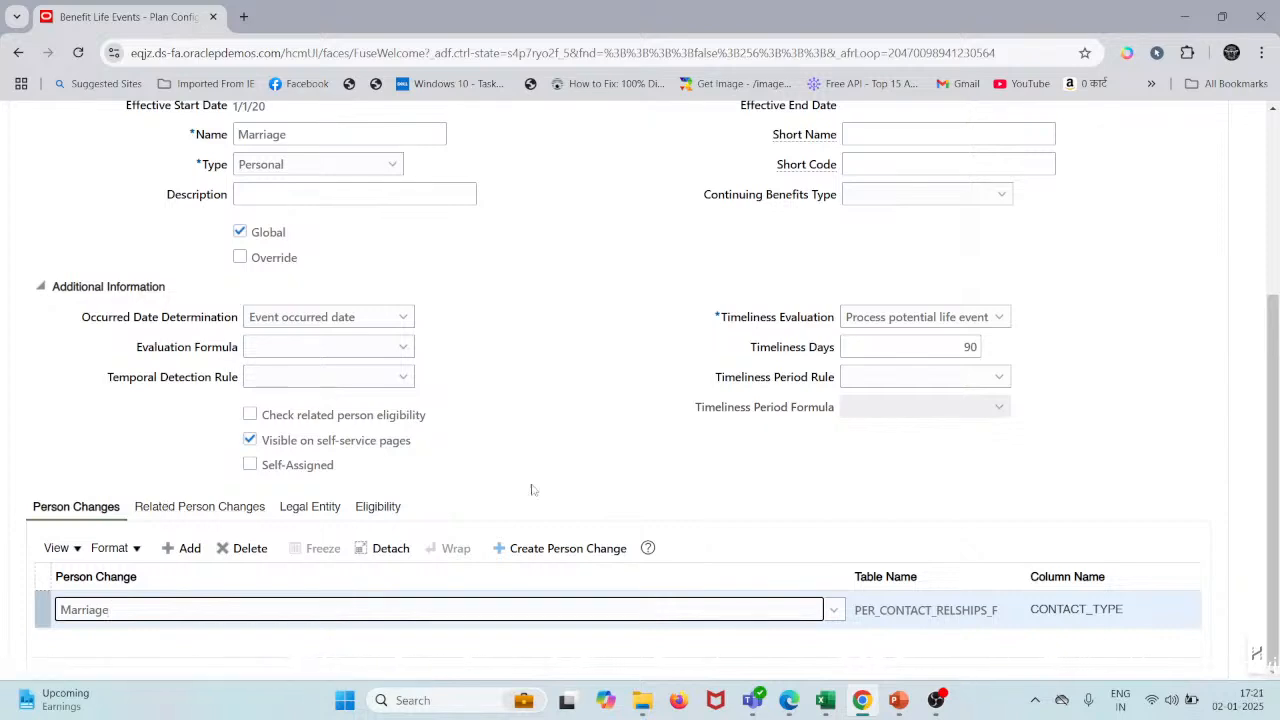
{"action": "left_click", "coordinate": [188, 510]}
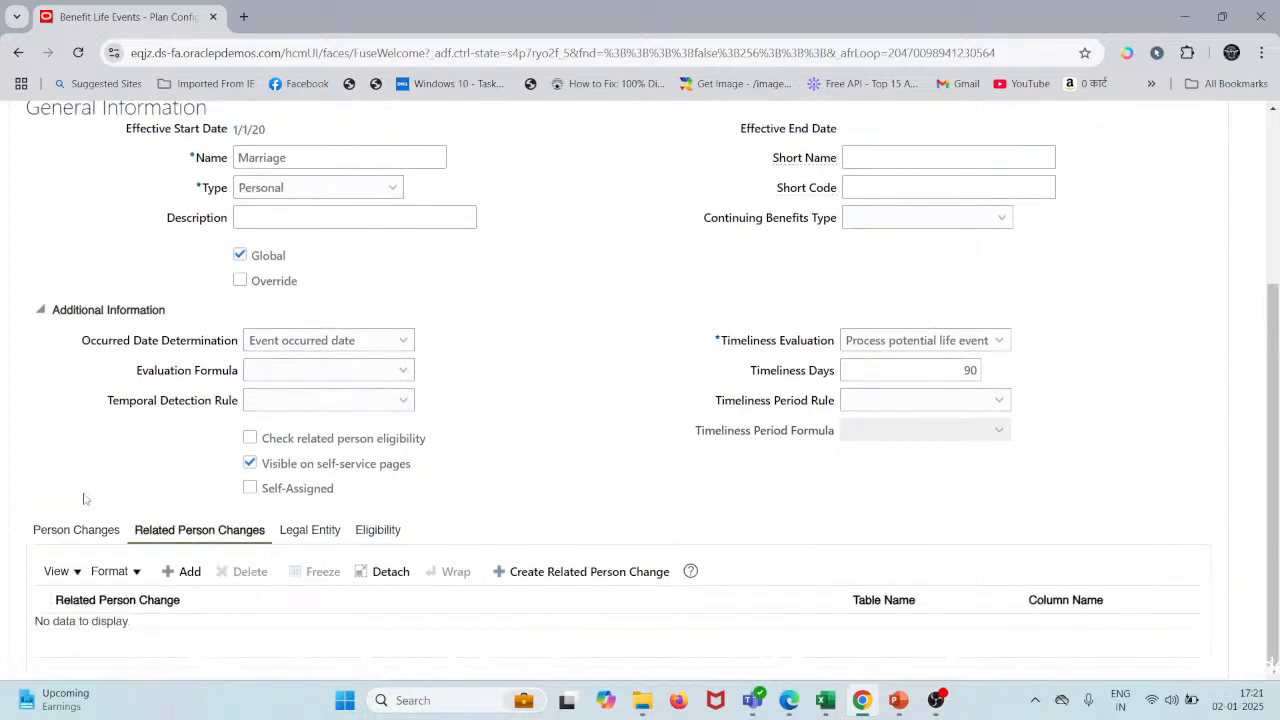
{"action": "left_click", "coordinate": [187, 571]}
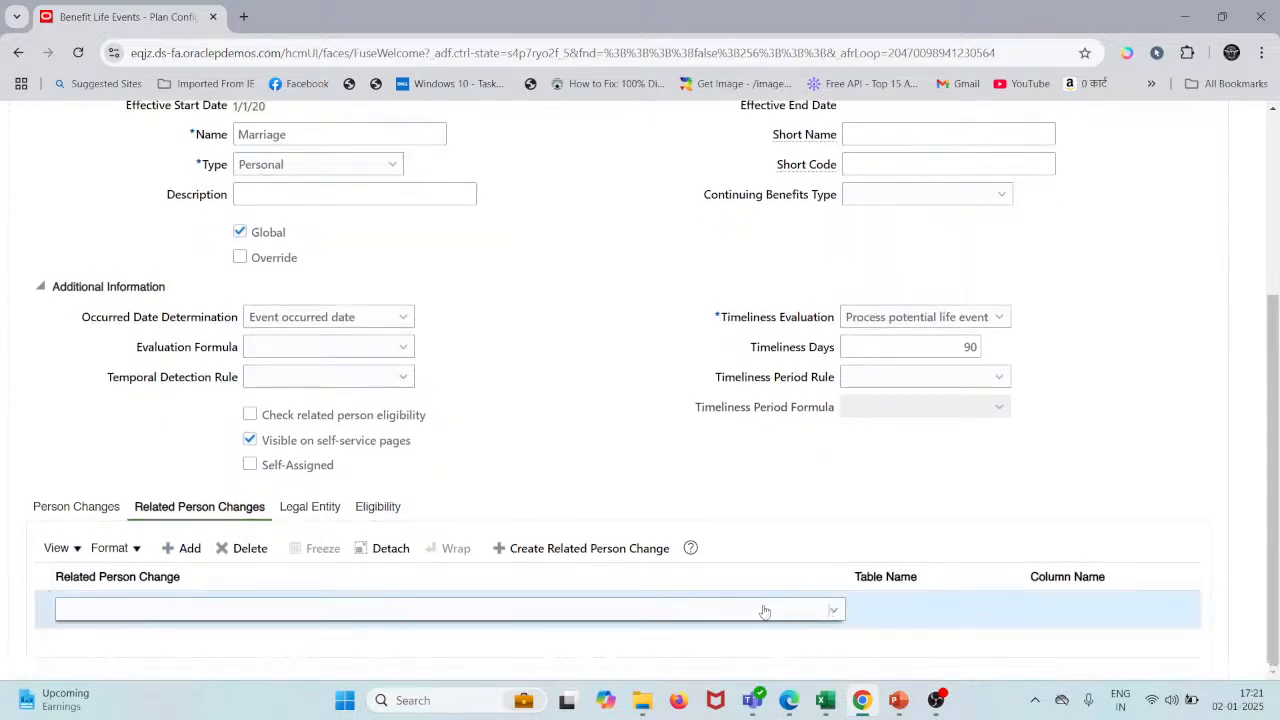
{"action": "left_click", "coordinate": [620, 614]}
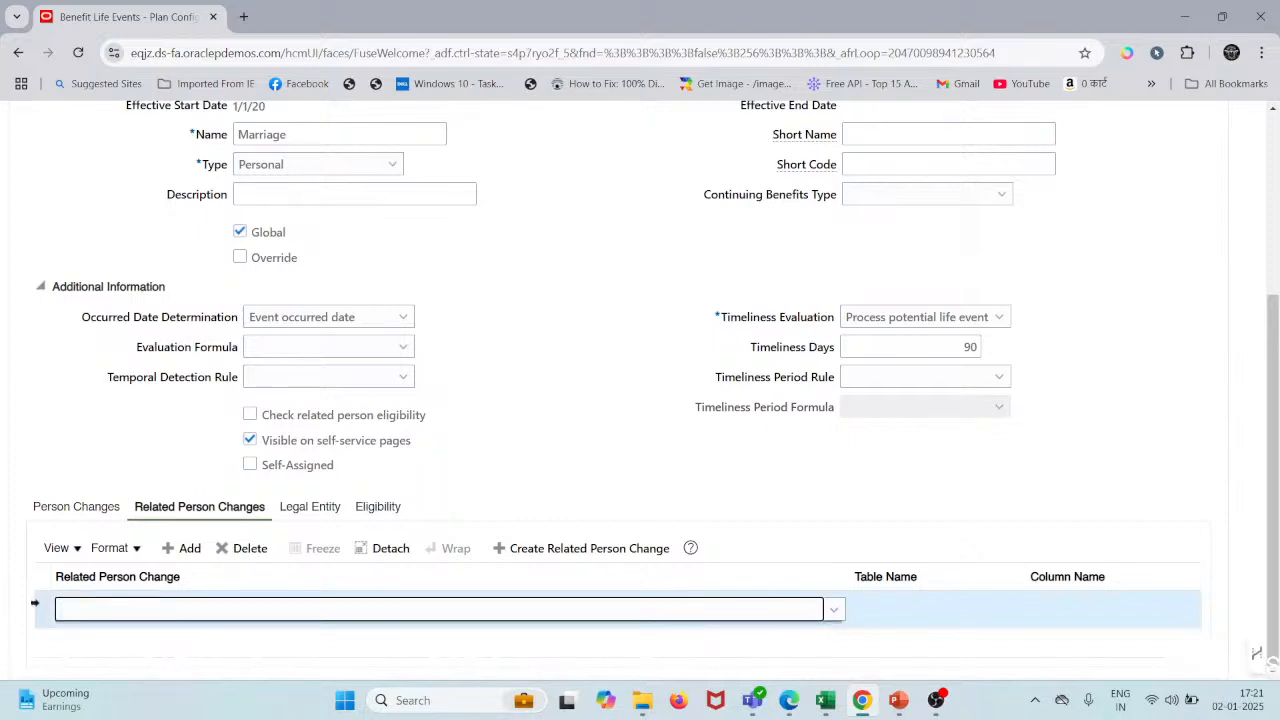
{"action": "left_click", "coordinate": [242, 548]}
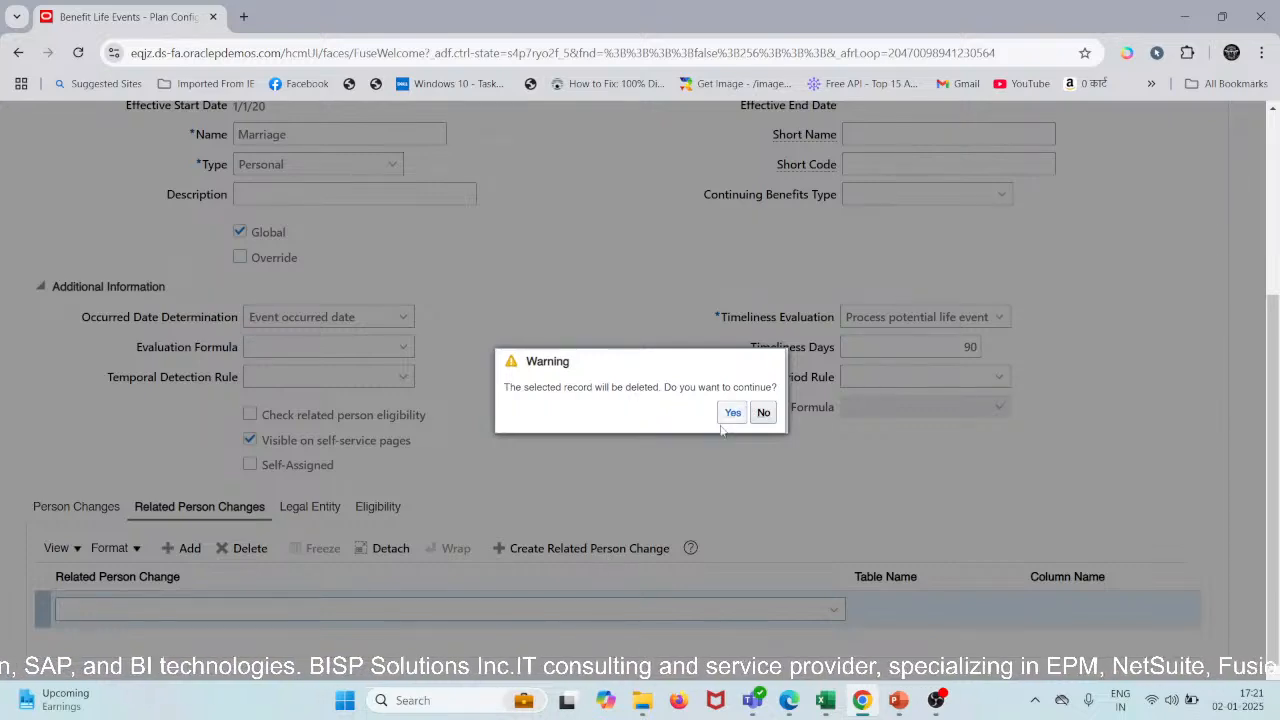
{"action": "left_click", "coordinate": [732, 413]}
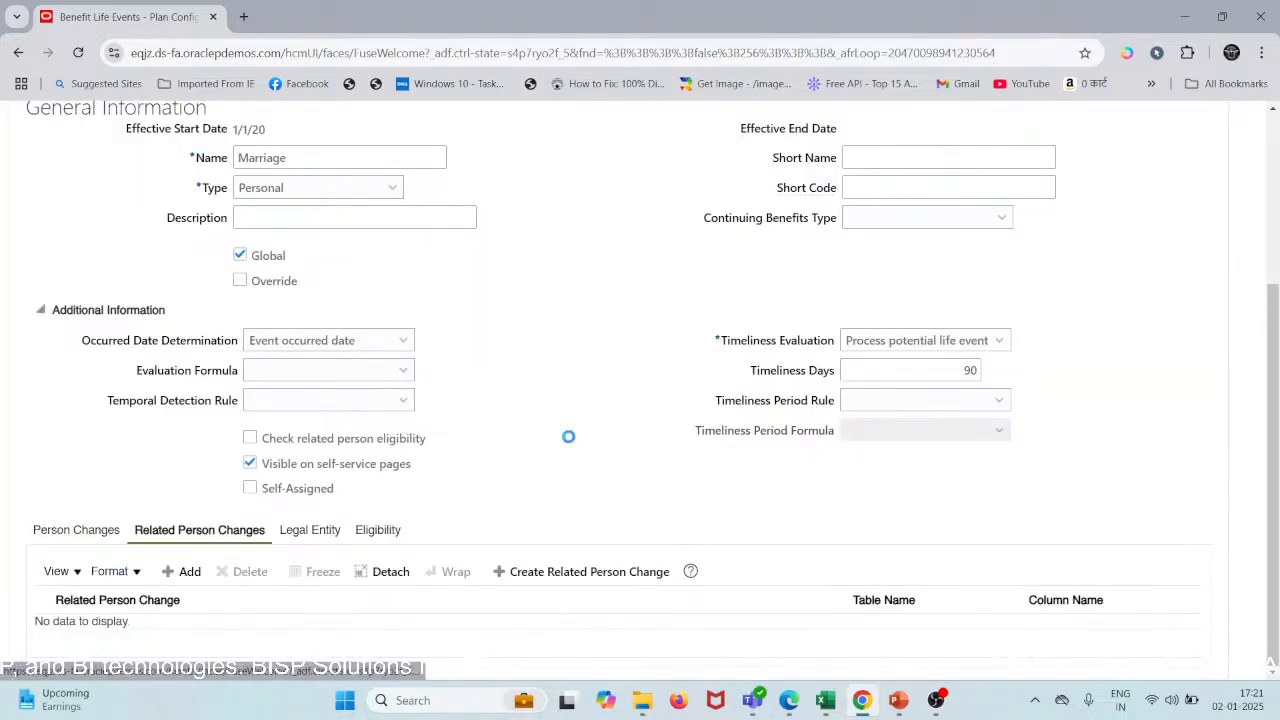
- Review the available choices for the existing person change and switch it to Add a Domestic Partner
{"action": "scroll", "coordinate": [571, 443], "scroll_direction": "down", "scroll_amount": 1}
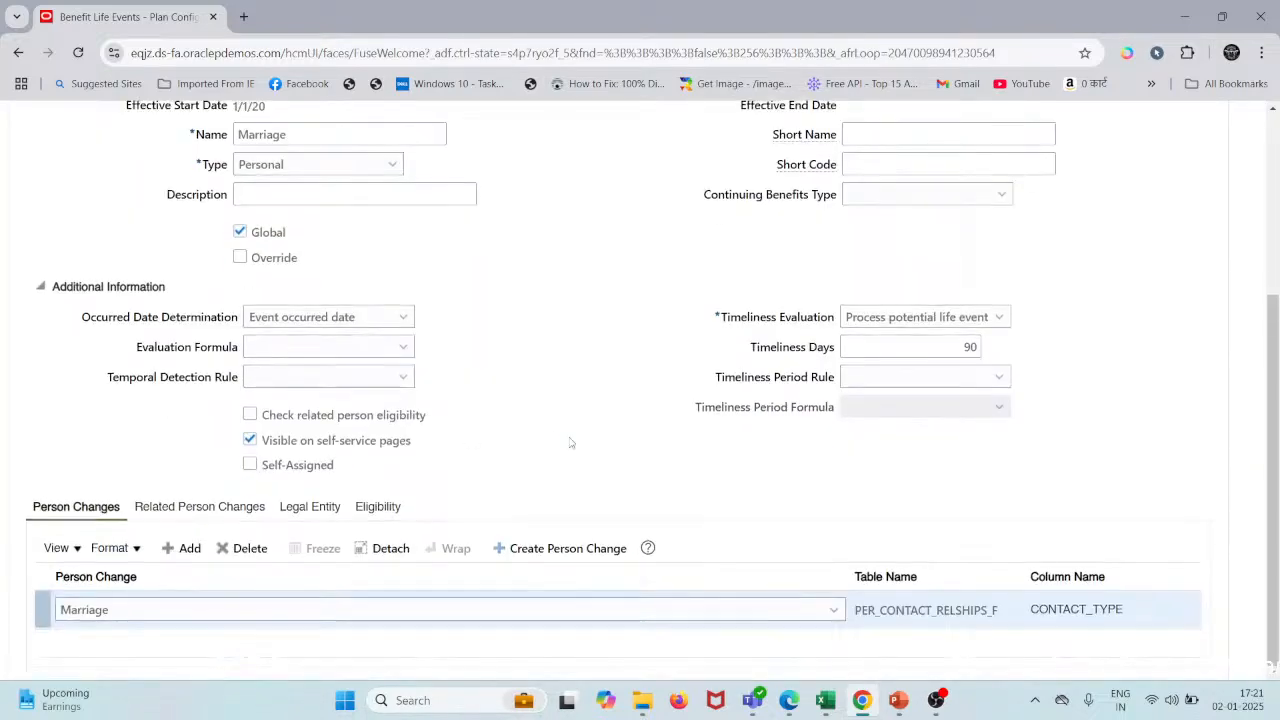
{"action": "left_click", "coordinate": [833, 610]}
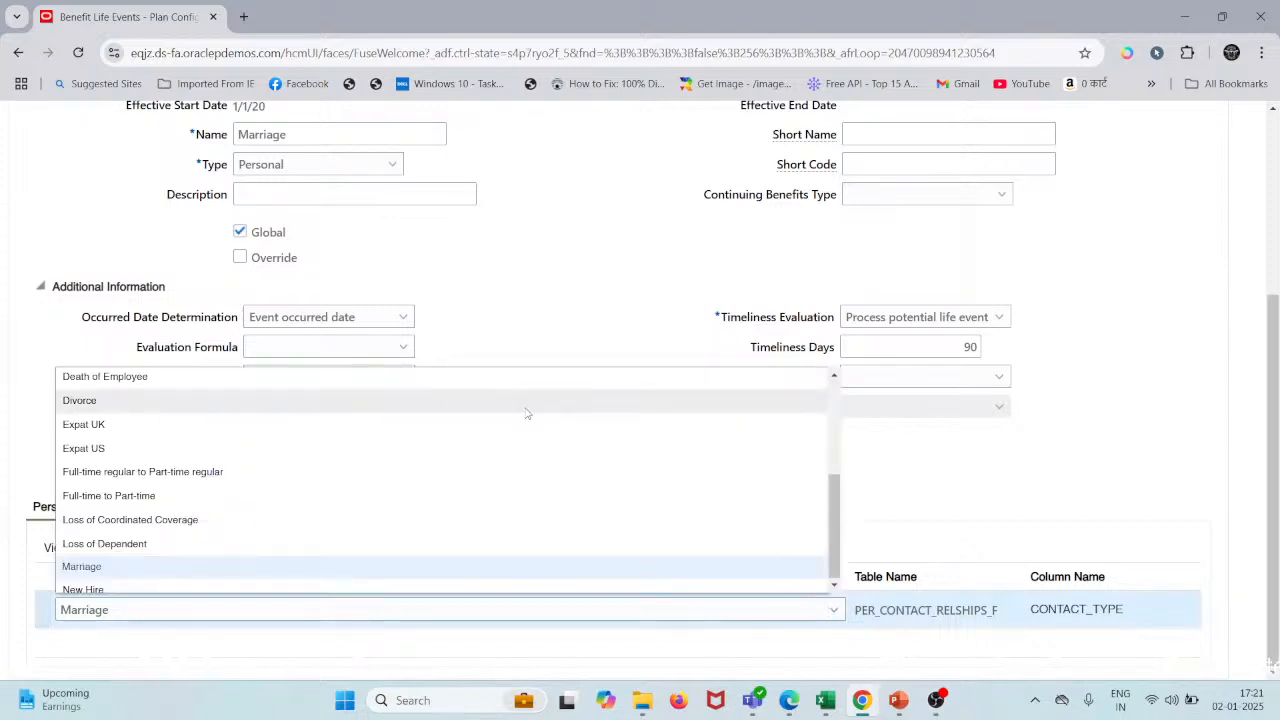
{"action": "scroll", "coordinate": [527, 413], "scroll_direction": "down", "scroll_amount": 1}
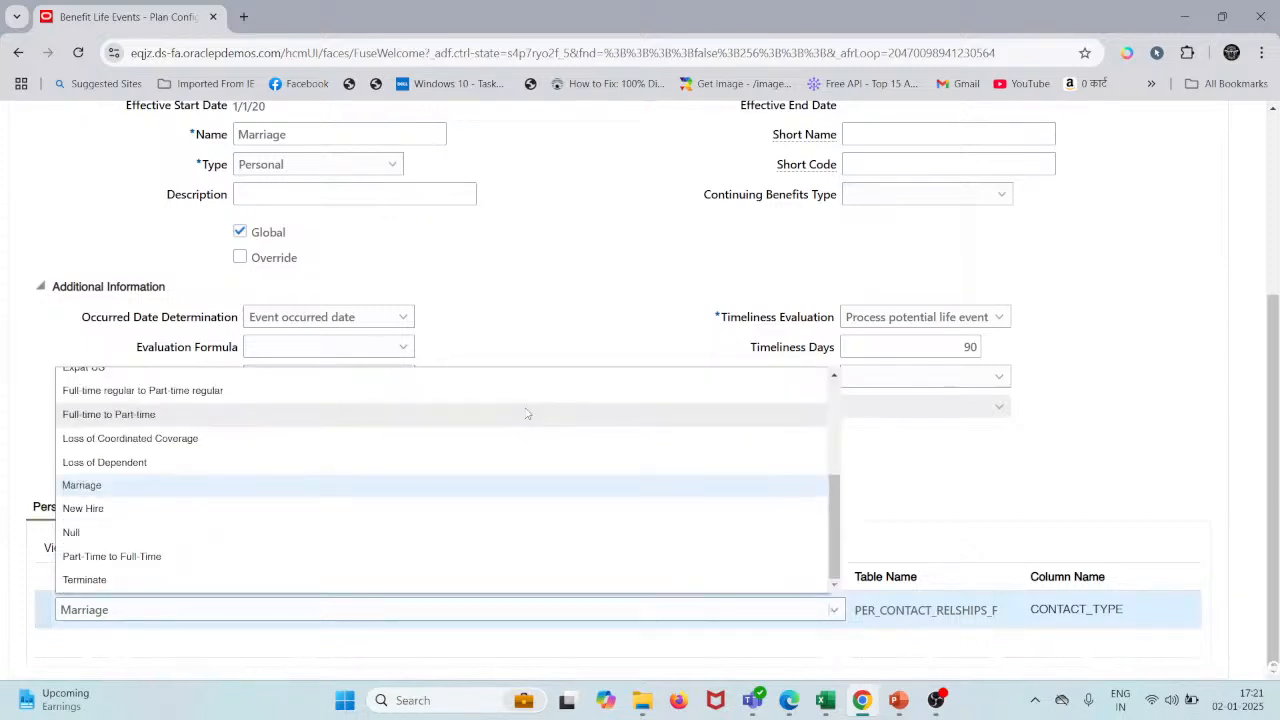
{"action": "scroll", "coordinate": [527, 413], "scroll_direction": "up", "scroll_amount": 4}
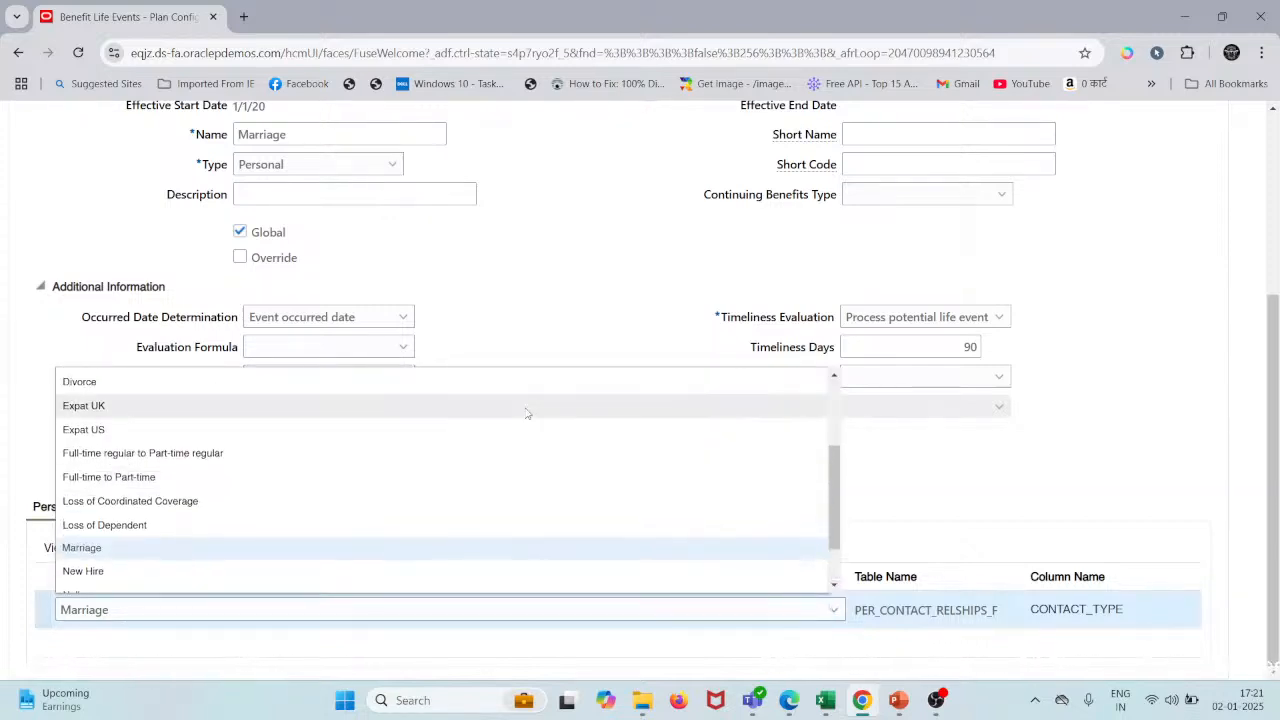
{"action": "scroll", "coordinate": [333, 469], "scroll_direction": "up", "scroll_amount": 2}
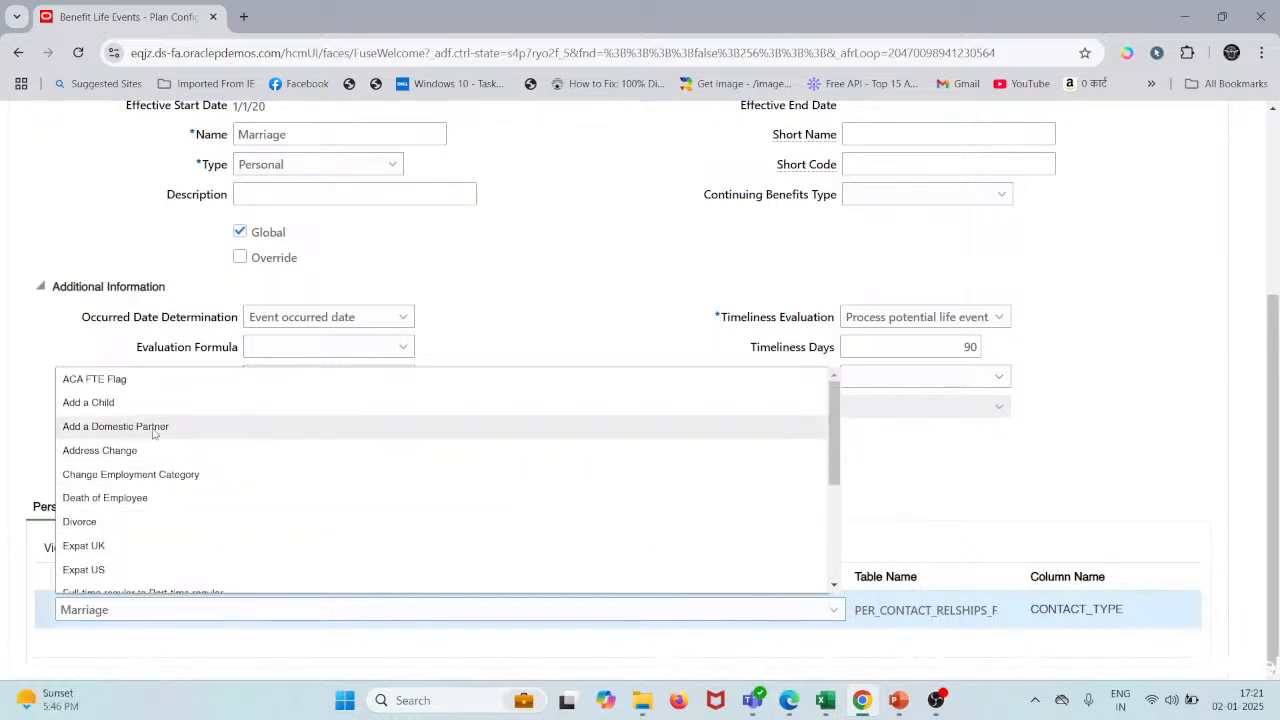
{"action": "left_click", "coordinate": [115, 426]}
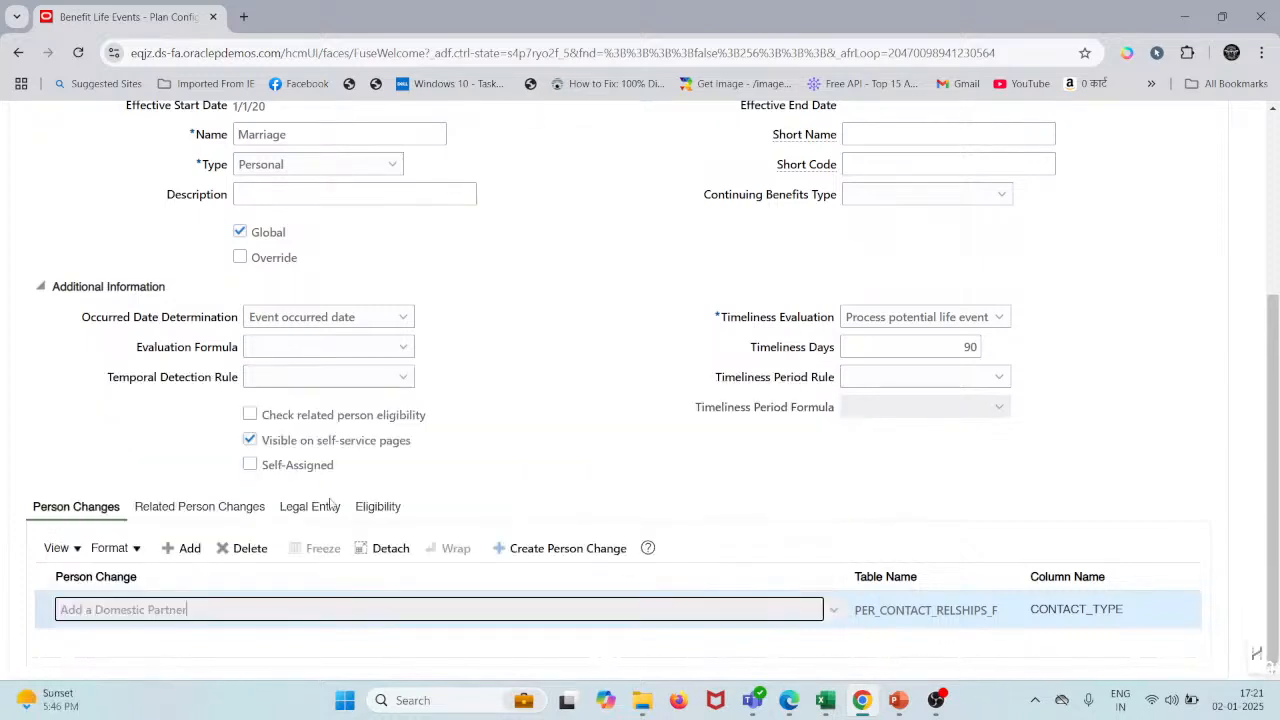
{"action": "left_click", "coordinate": [150, 507]}
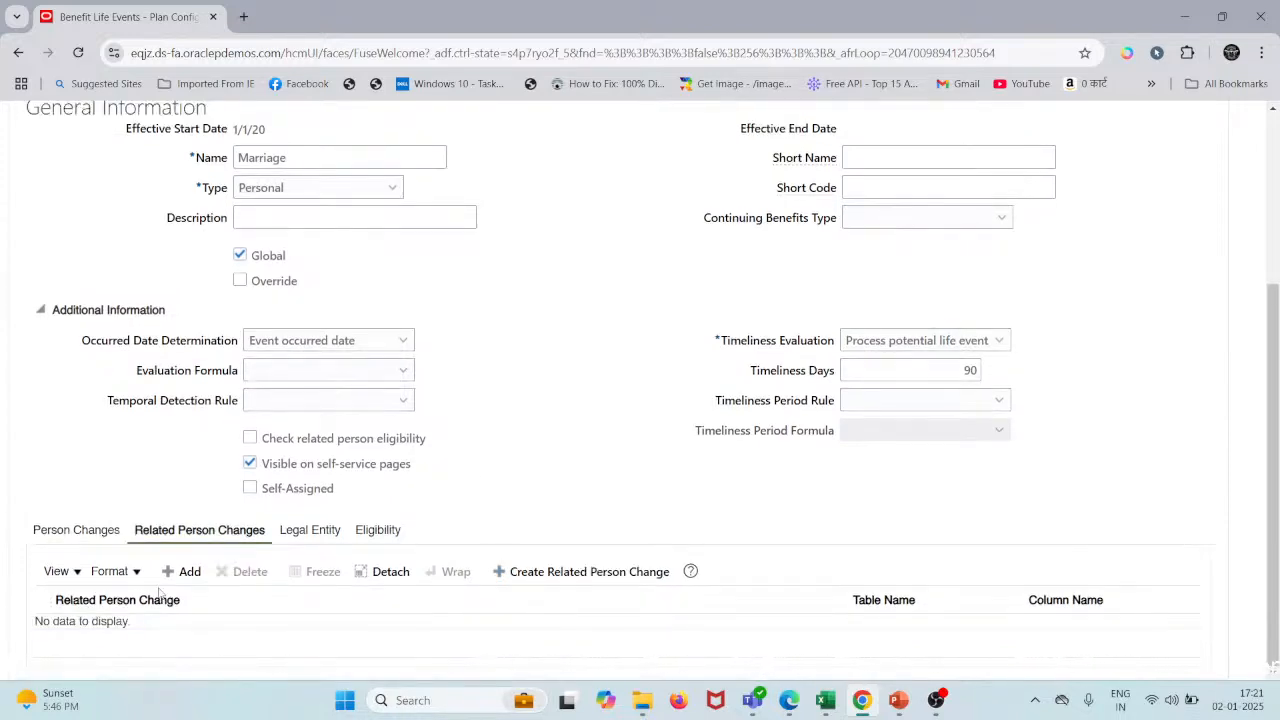
{"action": "left_click", "coordinate": [182, 571]}
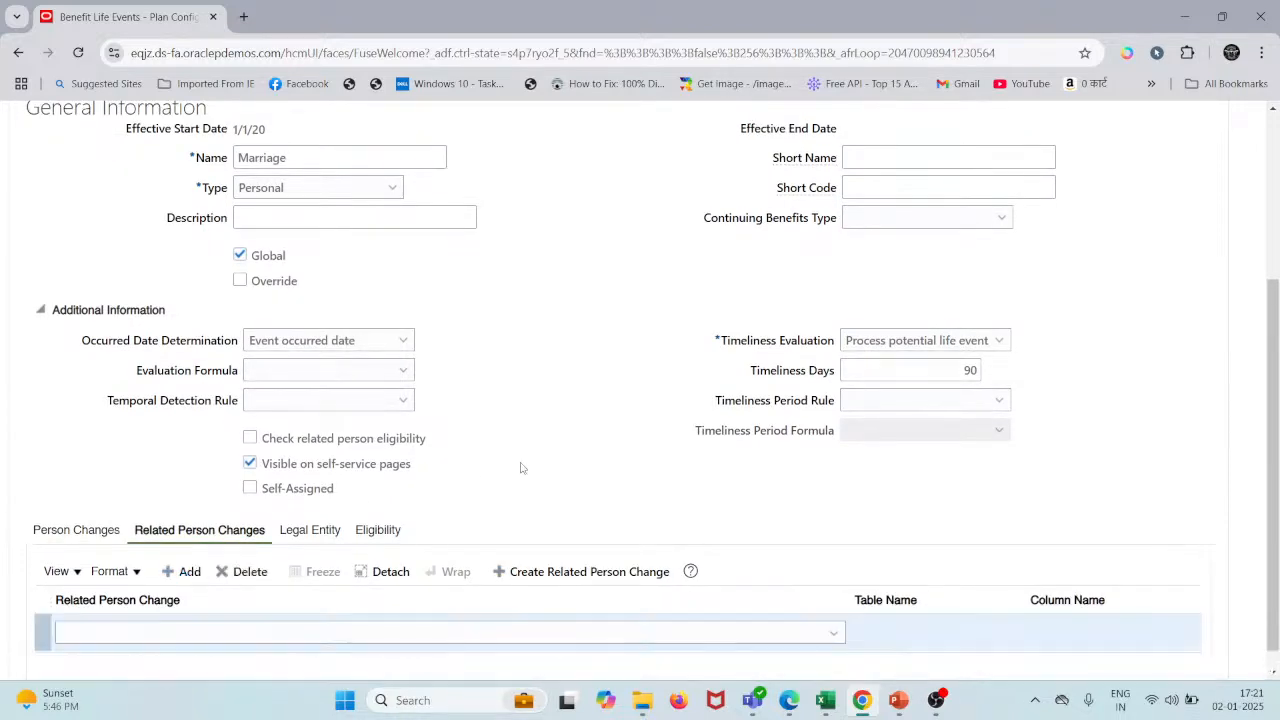
{"action": "left_click", "coordinate": [832, 636]}
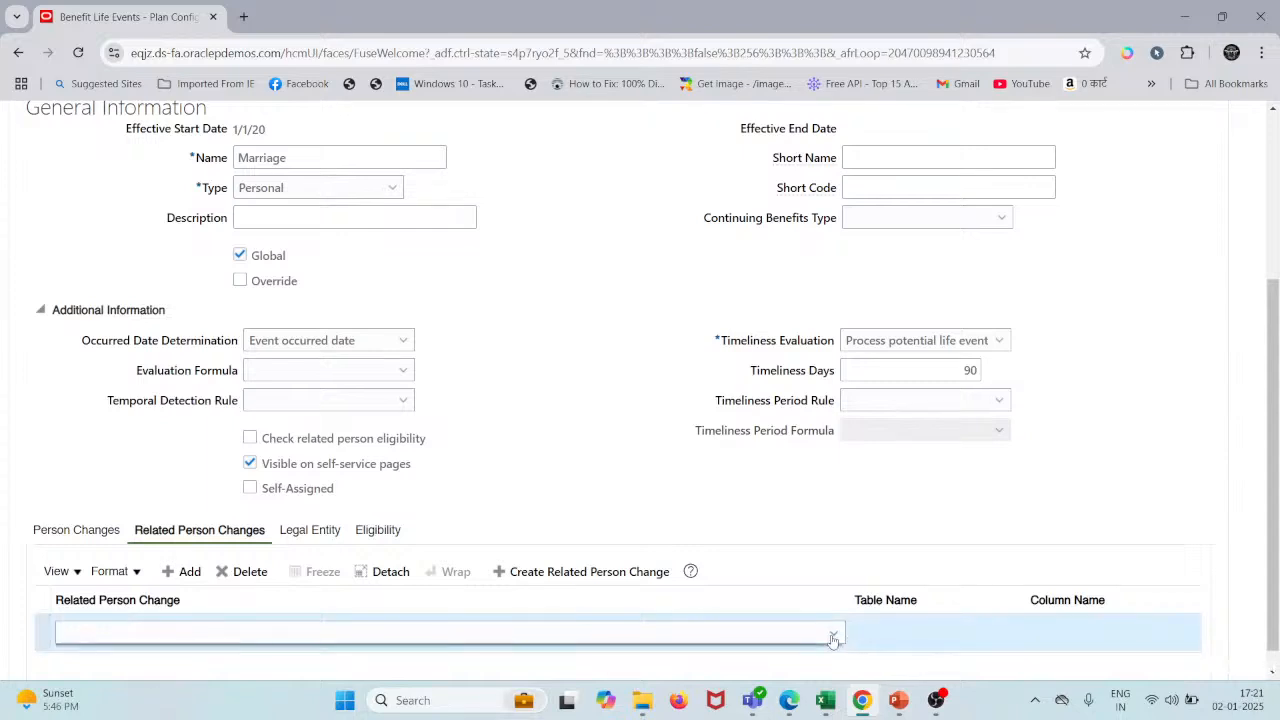
{"action": "left_click", "coordinate": [833, 640]}
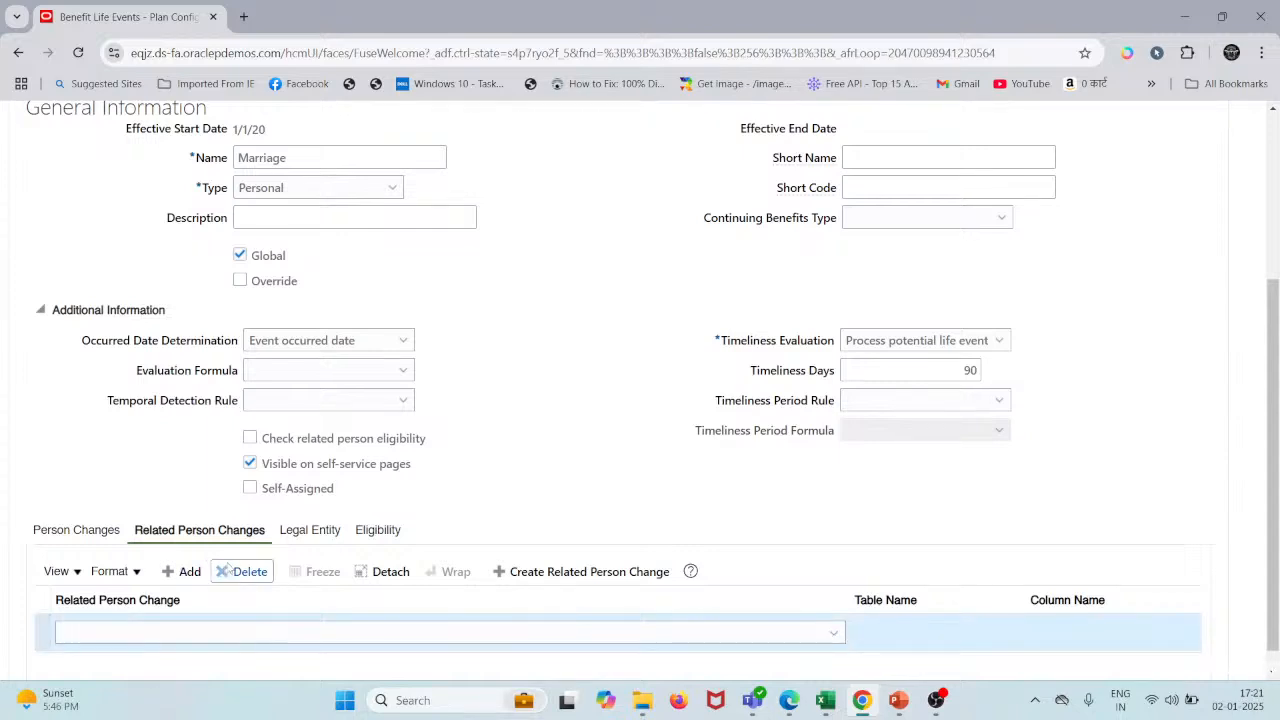
{"action": "left_click", "coordinate": [240, 571]}
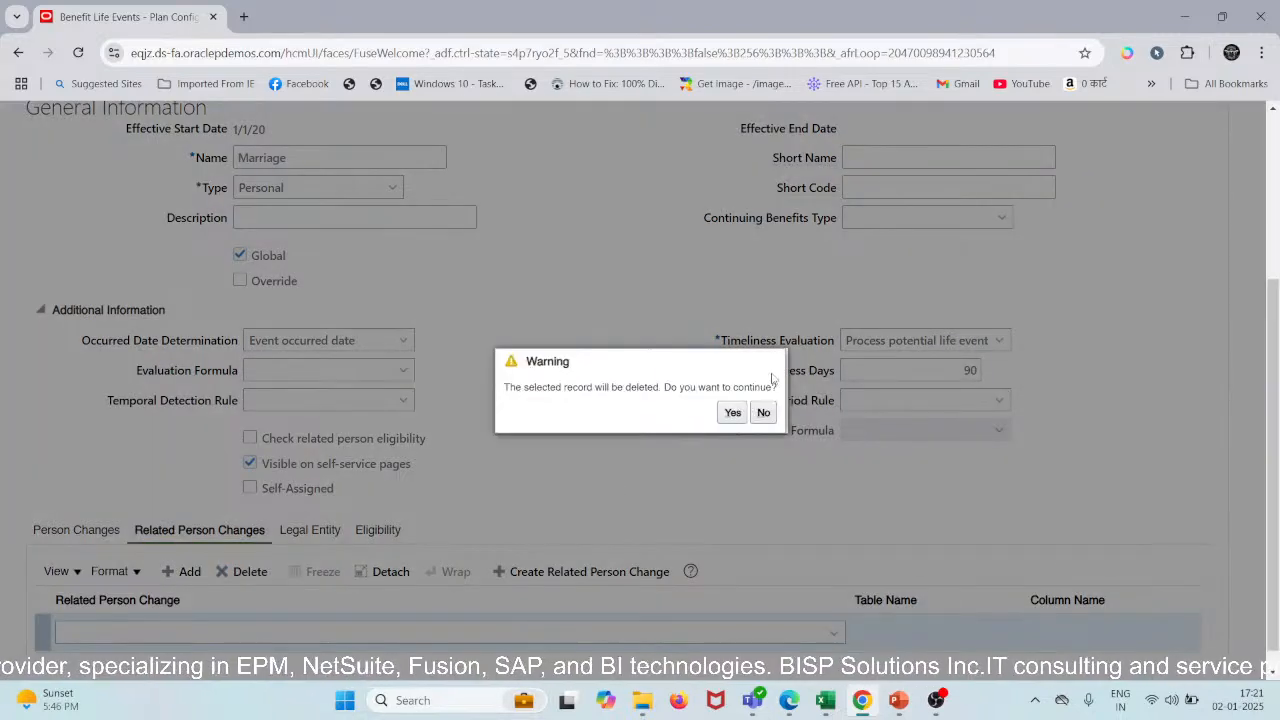
{"action": "left_click", "coordinate": [733, 412]}
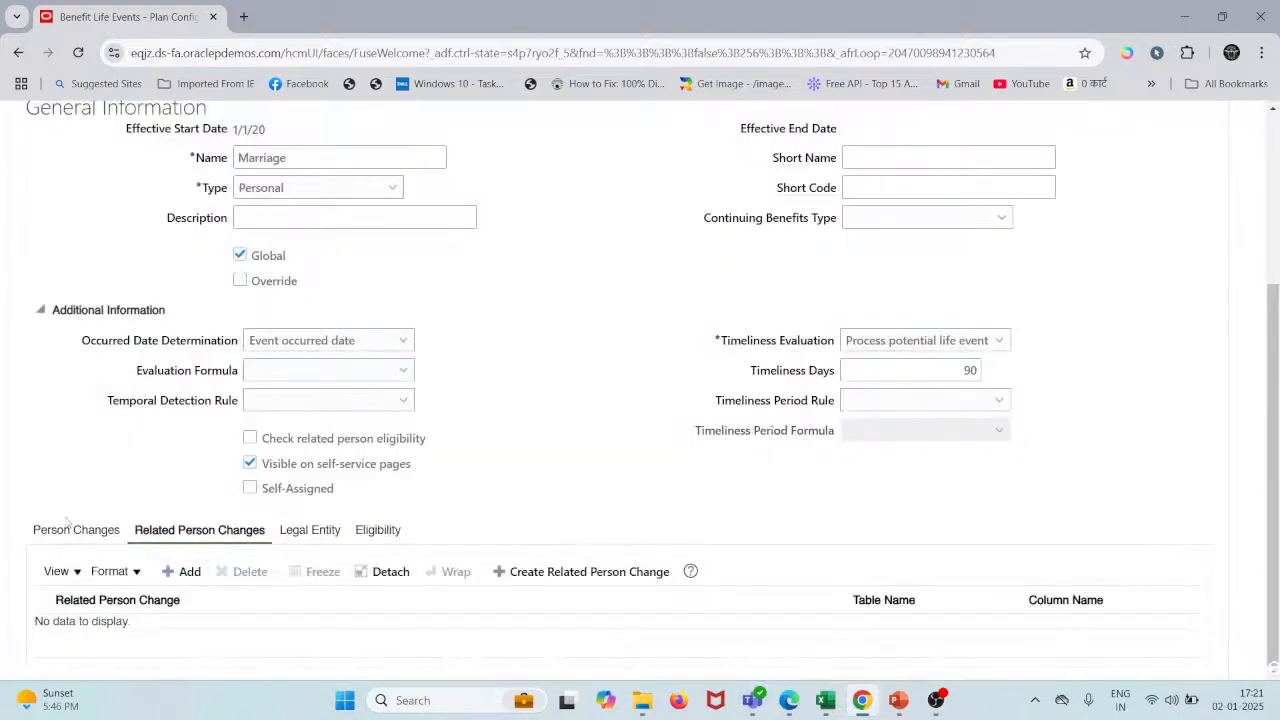
- Set the life event's person change back to Marriage
{"action": "left_click", "coordinate": [72, 530]}
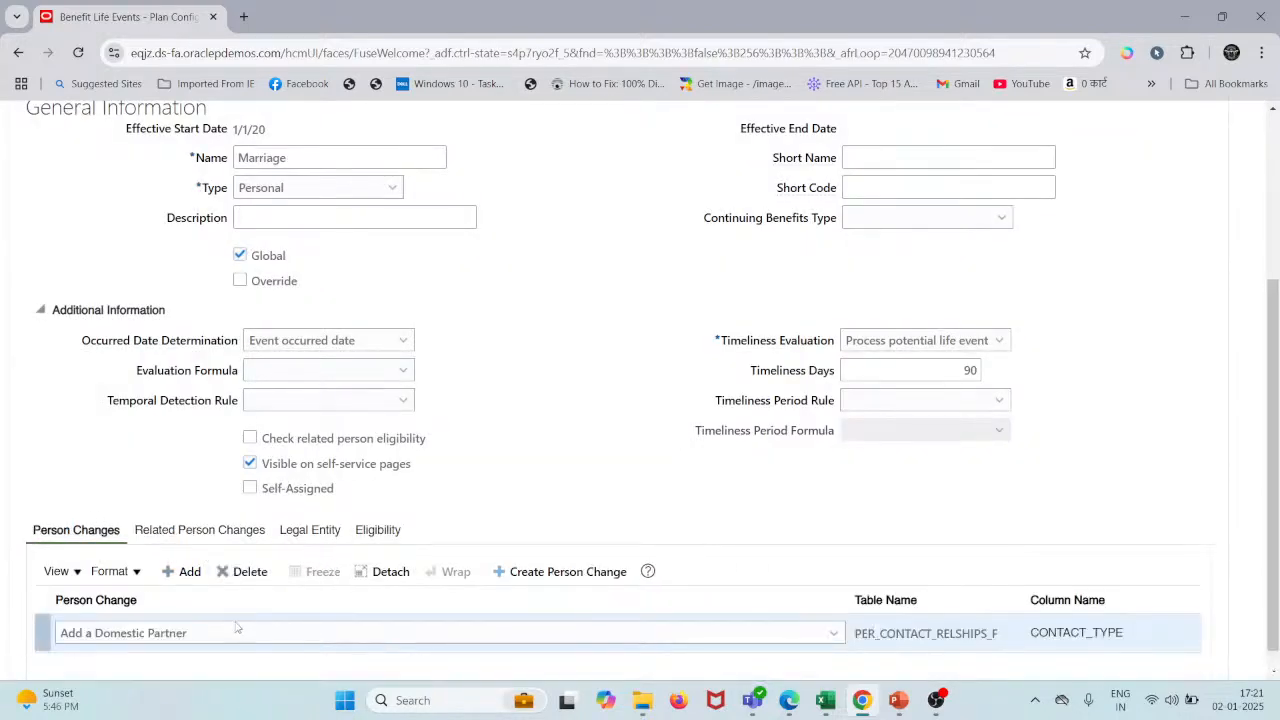
{"action": "left_click", "coordinate": [233, 636]}
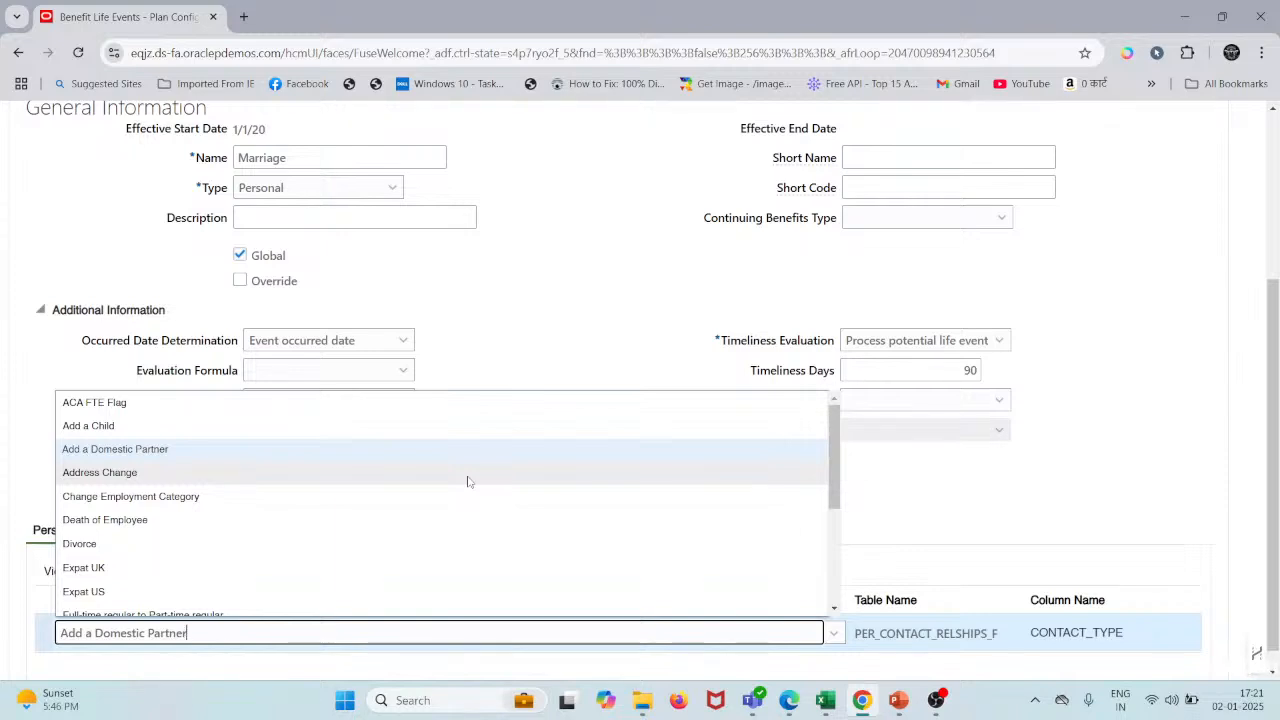
{"action": "scroll", "coordinate": [257, 514], "scroll_direction": "down", "scroll_amount": 2}
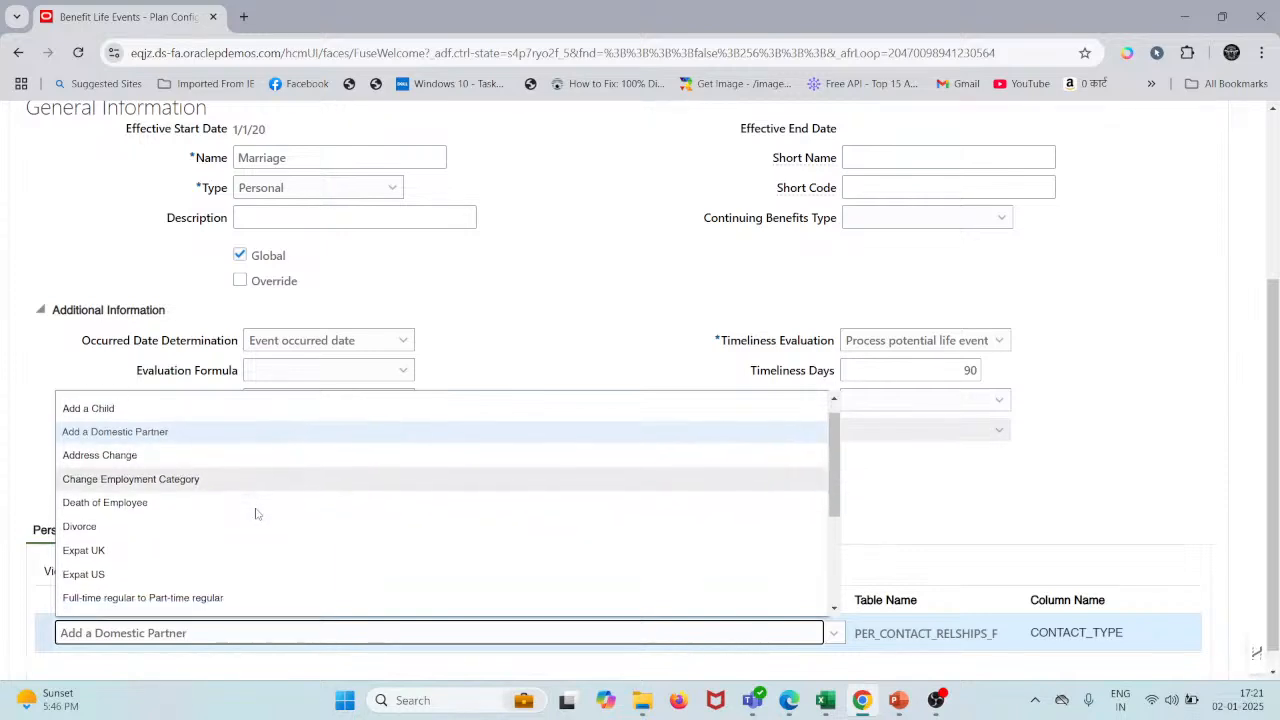
{"action": "scroll", "coordinate": [256, 514], "scroll_direction": "down", "scroll_amount": 4}
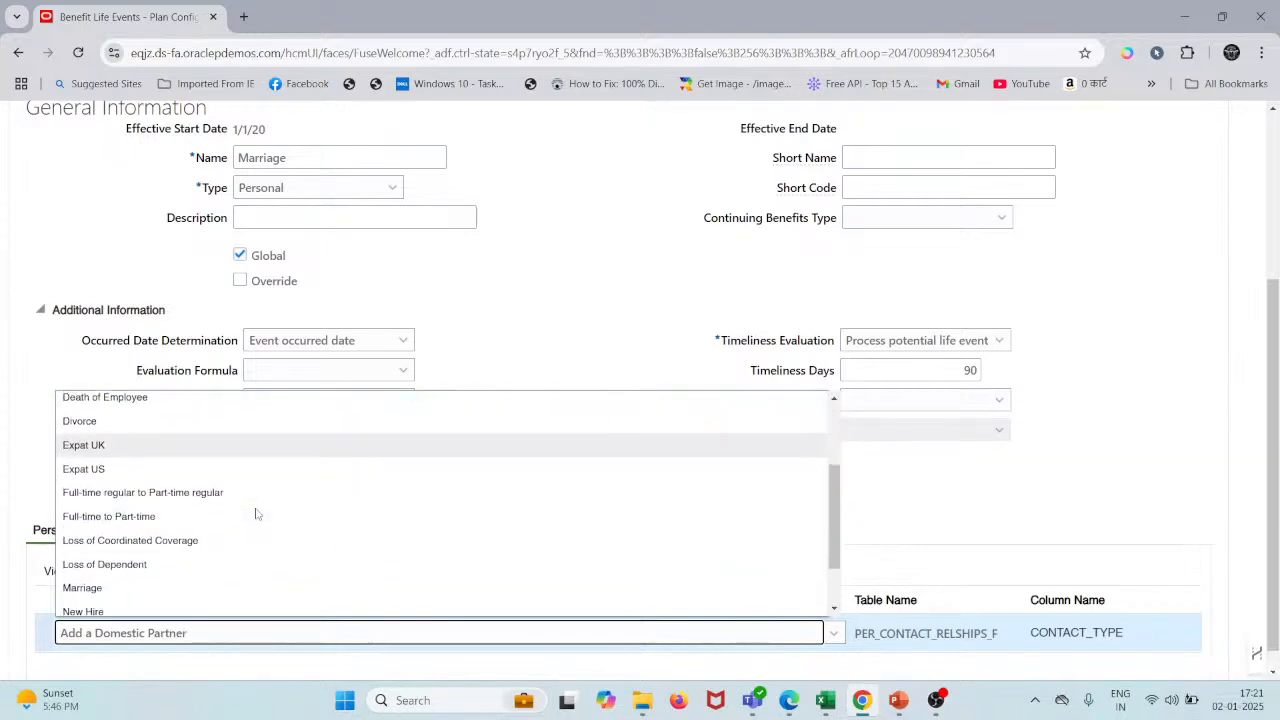
{"action": "left_click", "coordinate": [218, 533]}
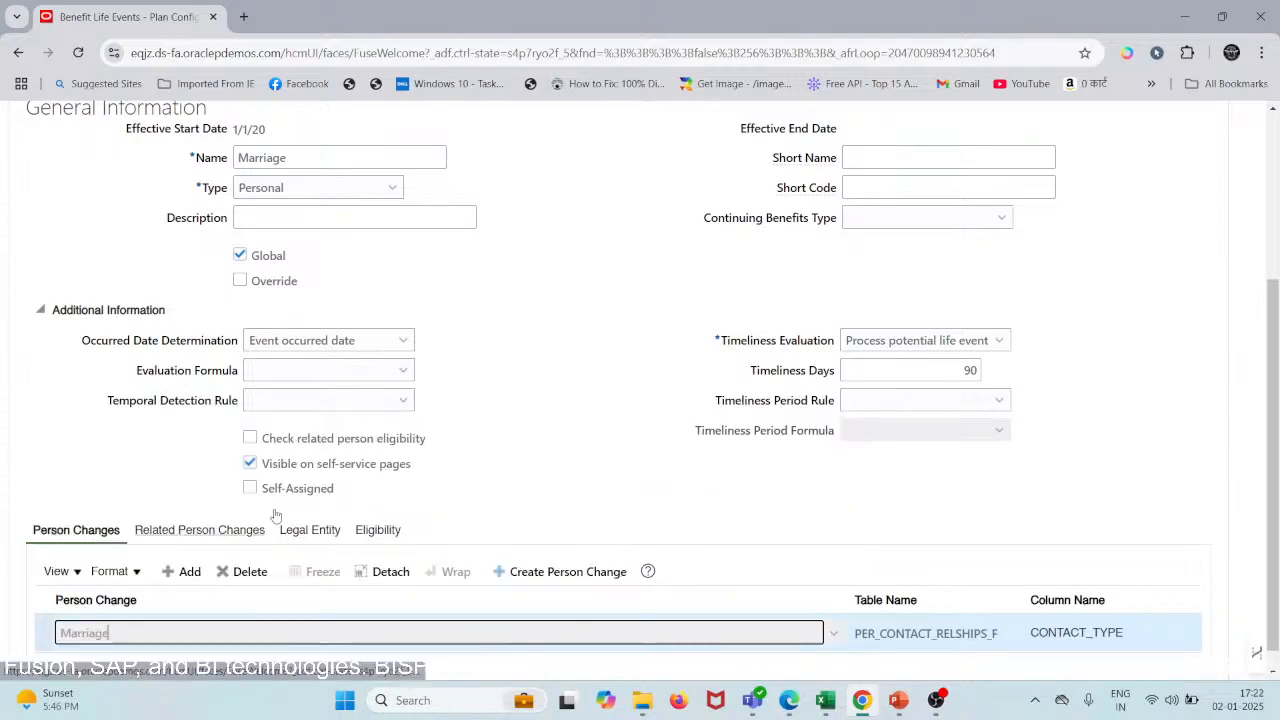
- Try to save the Marriage life event and dismiss the resulting dialog
{"action": "scroll", "coordinate": [666, 440], "scroll_direction": "up", "scroll_amount": 3}
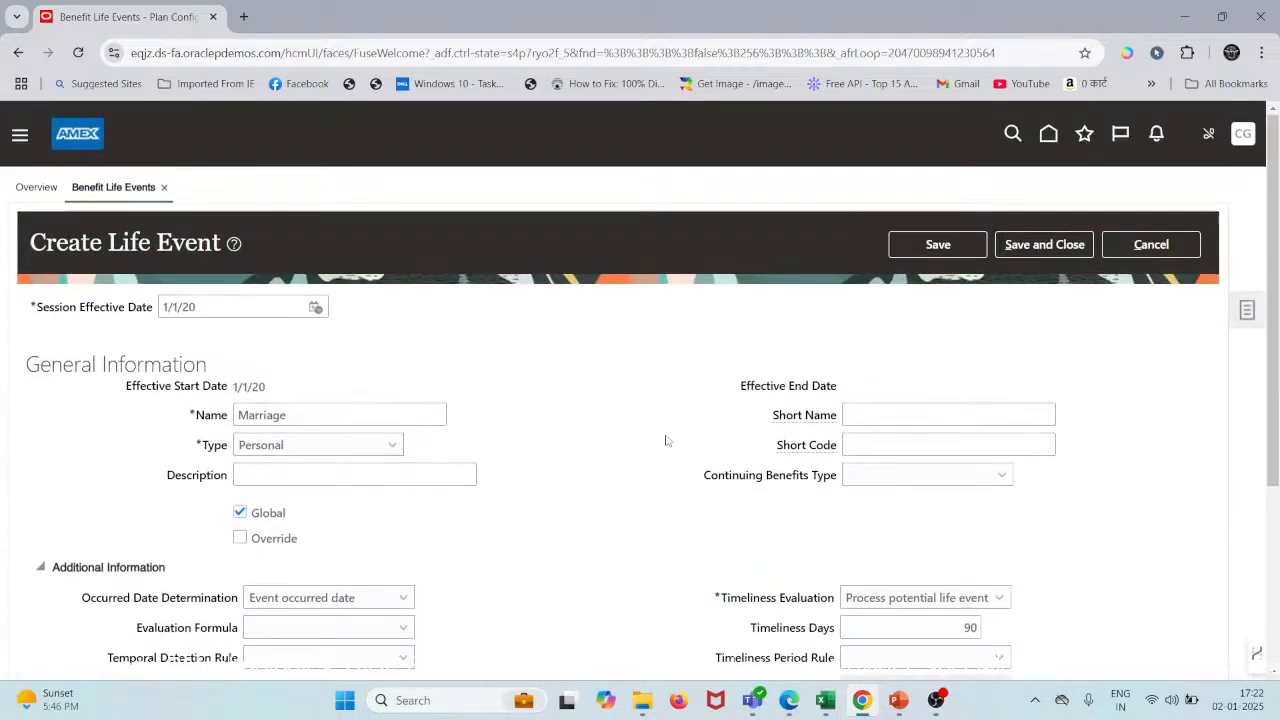
{"action": "left_click", "coordinate": [945, 248]}
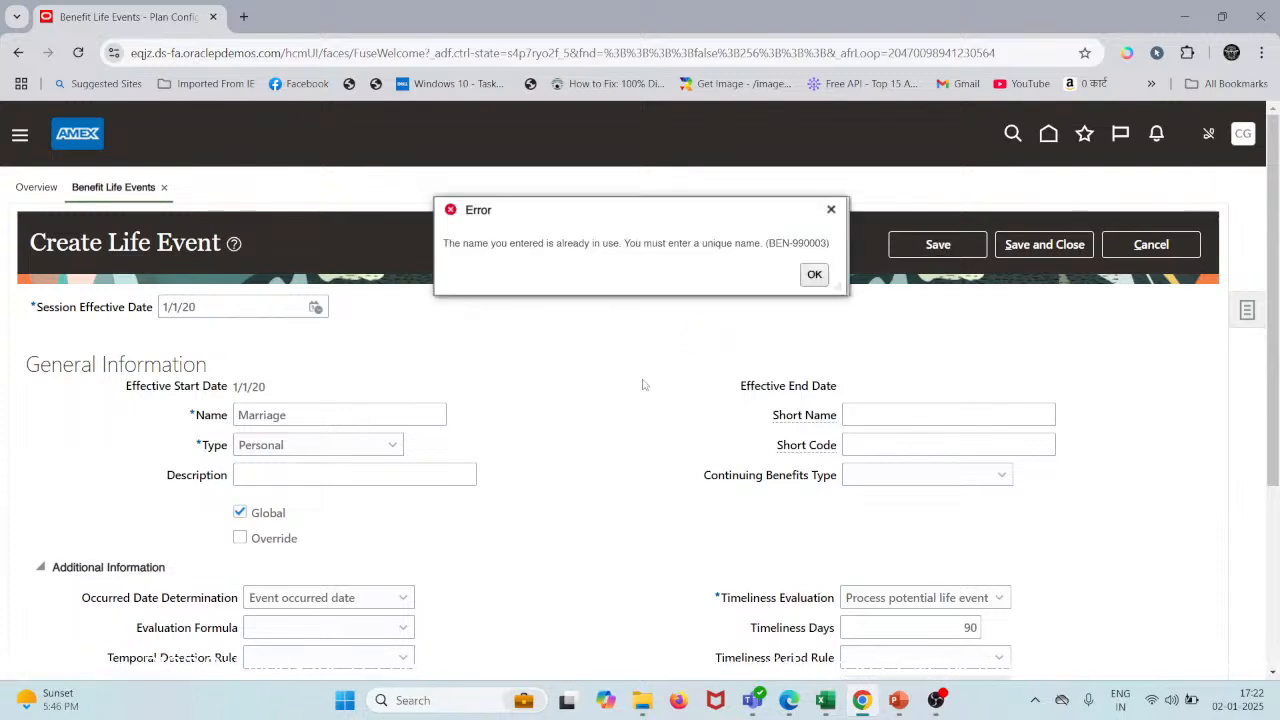
{"action": "left_click", "coordinate": [814, 277]}
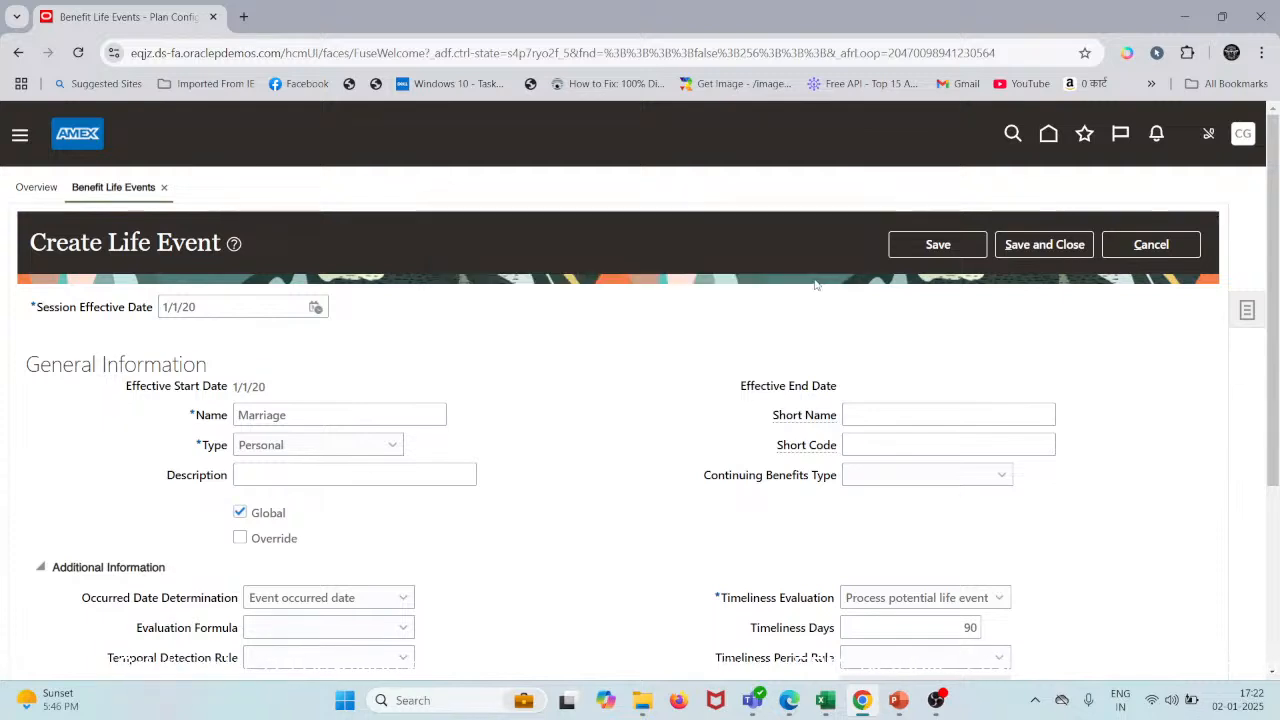
- Rename the new life event as Marriage 01 and copy the name
{"action": "left_click", "coordinate": [345, 412]}
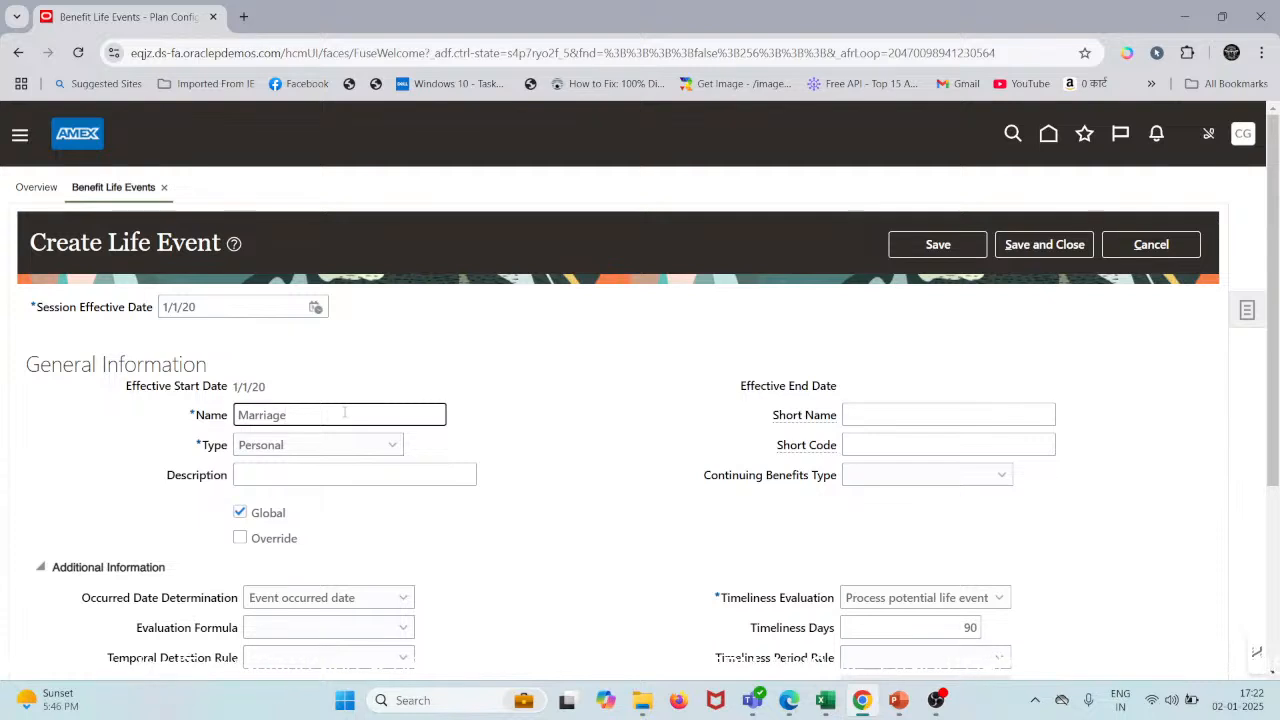
{"action": "type", "text": "01"}
{"action": "triple_click", "coordinate": [312, 415]}
{"action": "key", "text": "ctrl+c"}
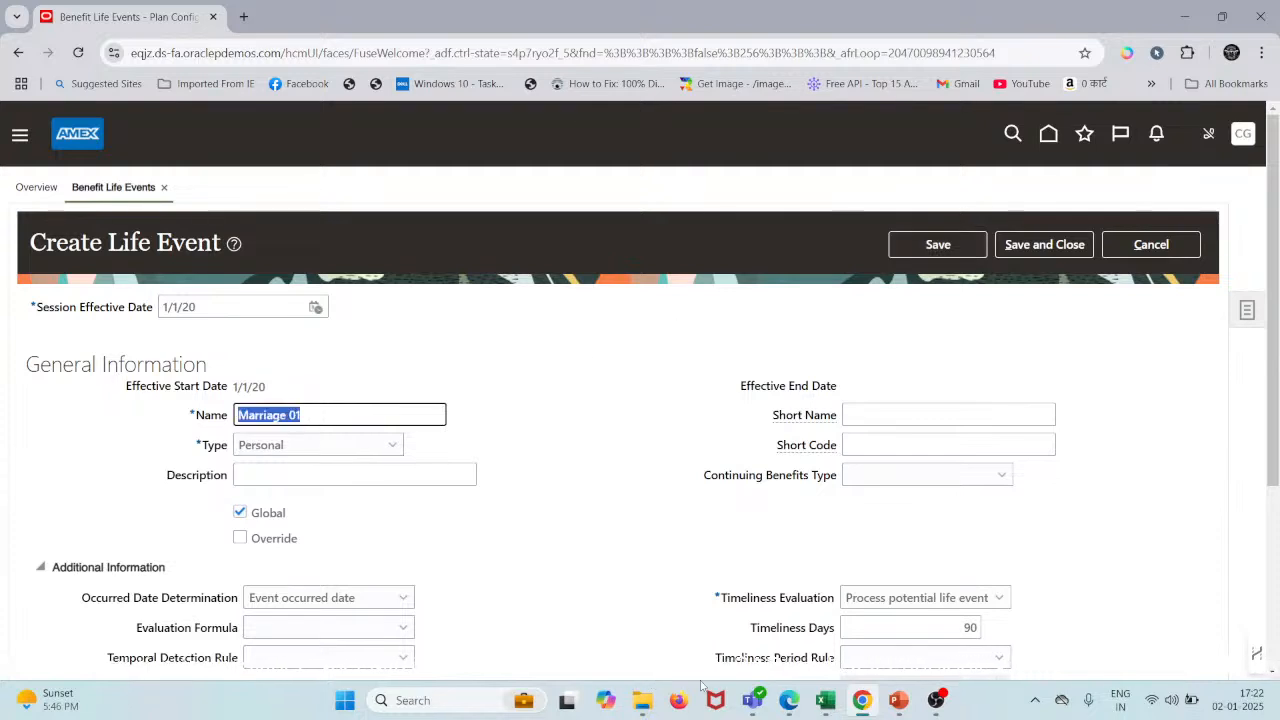
- Switch to the Scenario workbook in Excel and, on Sheet1, enter Life Event in A12 and paste the copied name into B12
{"action": "mouse_move", "coordinate": [822, 698]}
{"action": "left_click", "coordinate": [825, 610]}
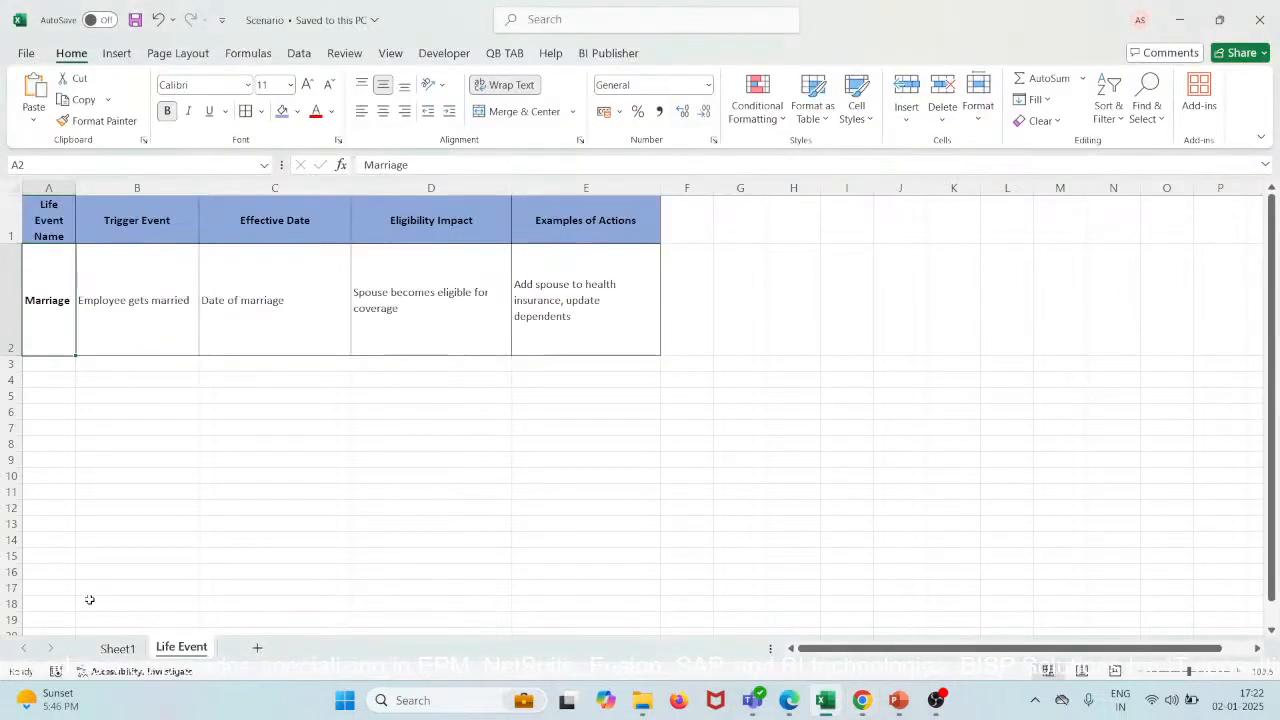
{"action": "left_click", "coordinate": [112, 650]}
{"action": "left_click", "coordinate": [251, 497]}
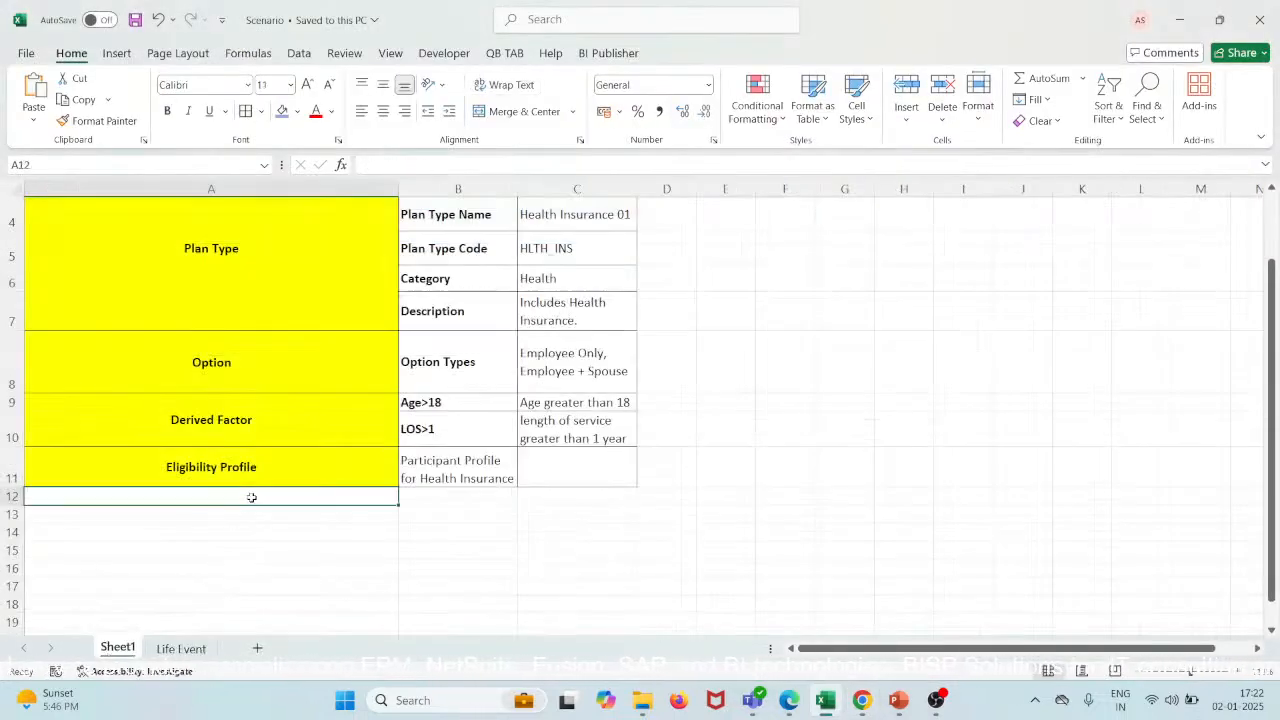
{"action": "type", "text": "Life E"}
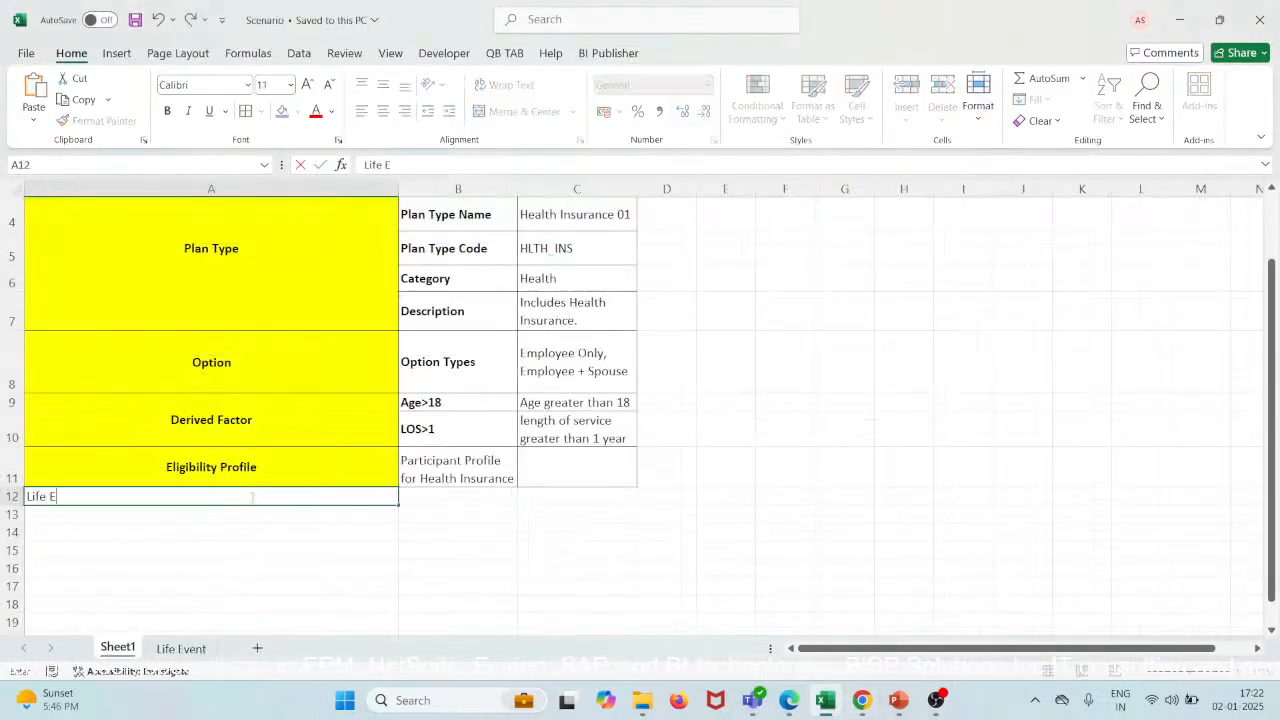
{"action": "type", "text": "bent"}
{"action": "key", "text": "BackSpace"}
{"action": "key", "text": "BackSpace"}
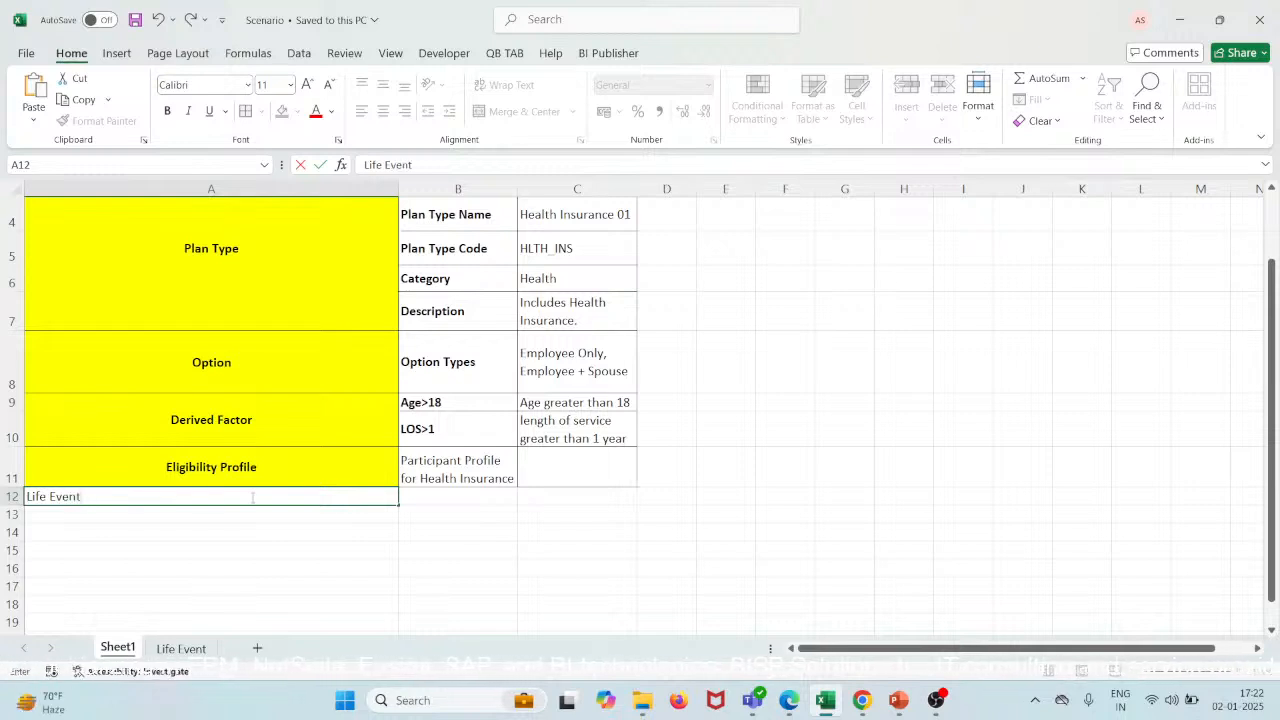
{"action": "key", "text": "Tab"}
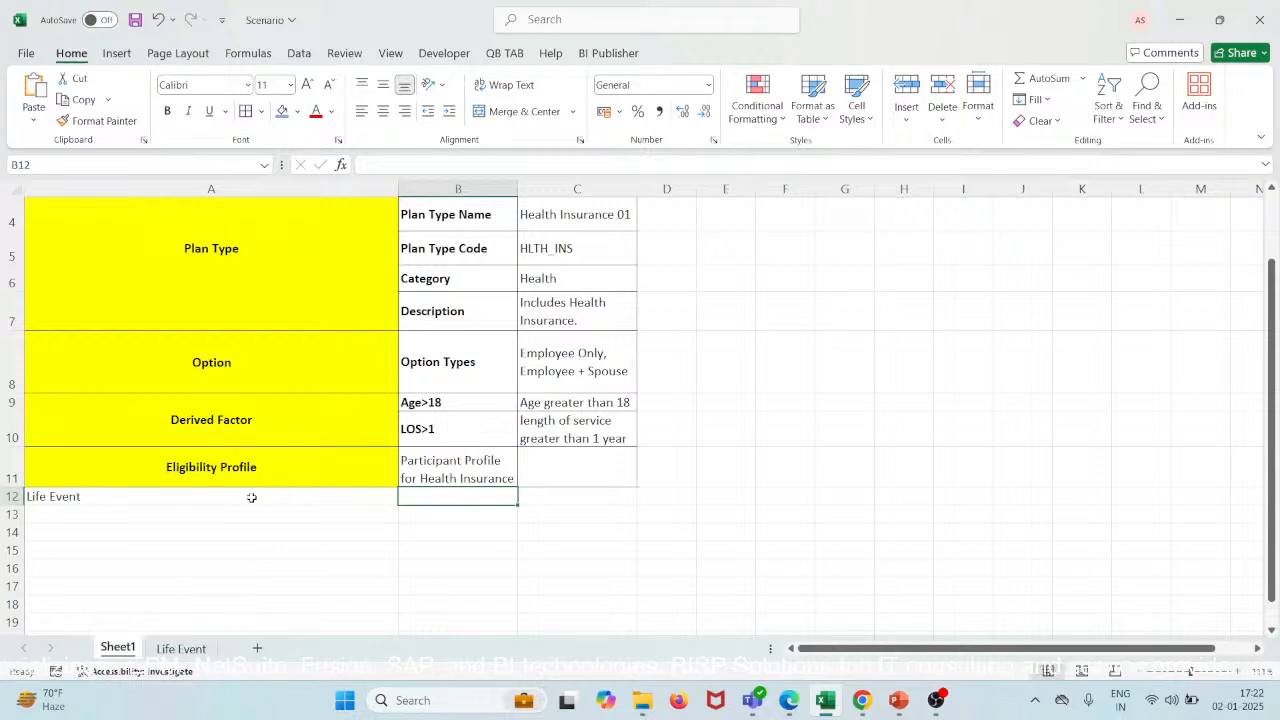
{"action": "key", "text": "ctrl+v"}
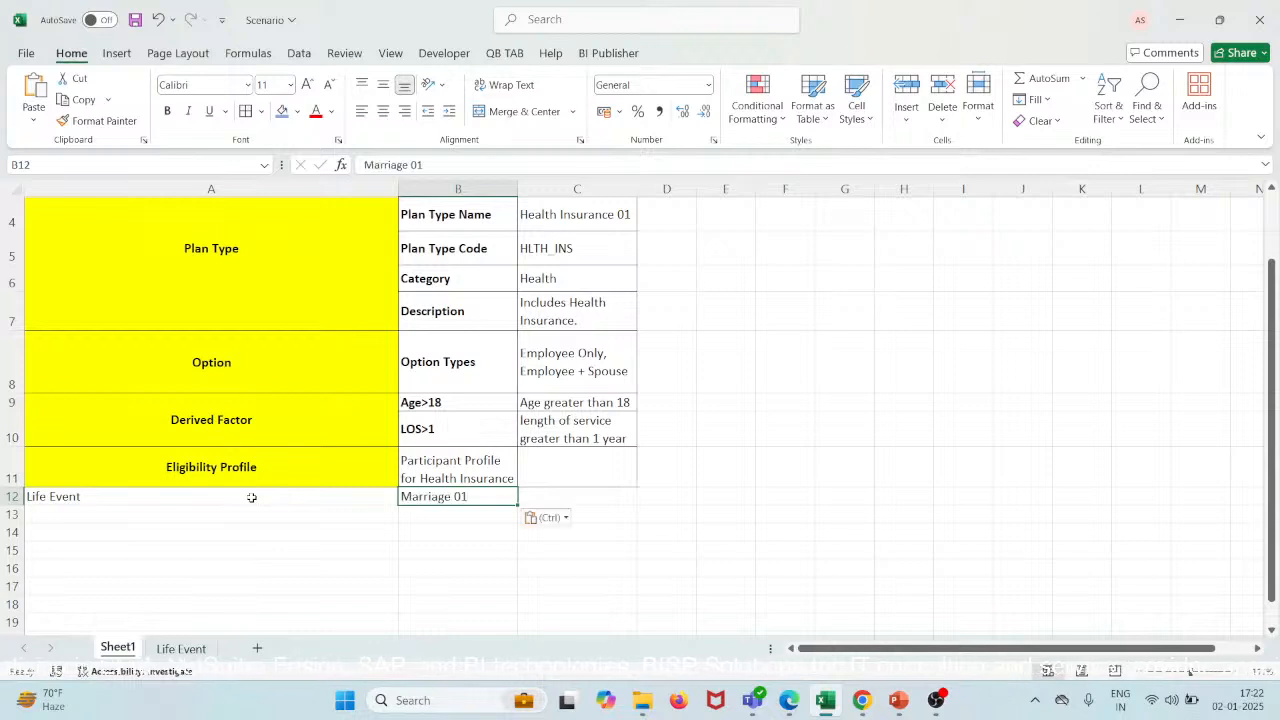
- Format the Life Event label in A12 as centred bold text with a yellow fill
{"action": "left_click", "coordinate": [190, 499]}
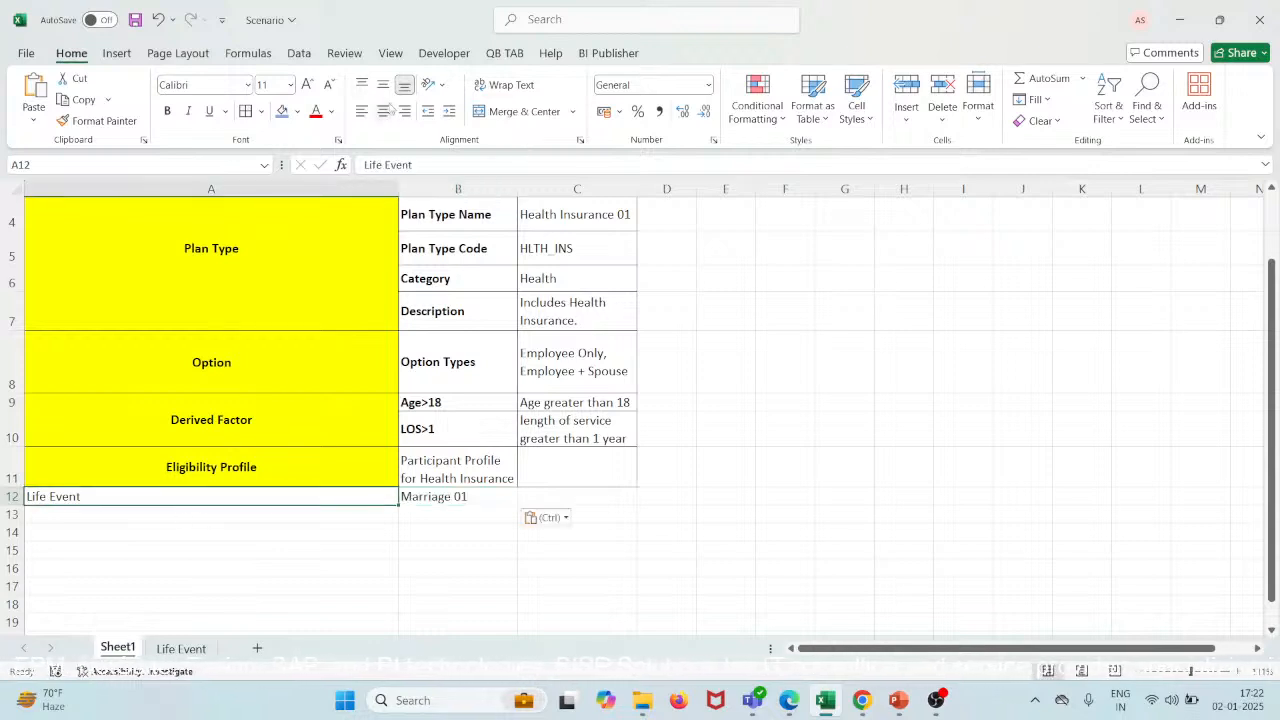
{"action": "left_click", "coordinate": [383, 111]}
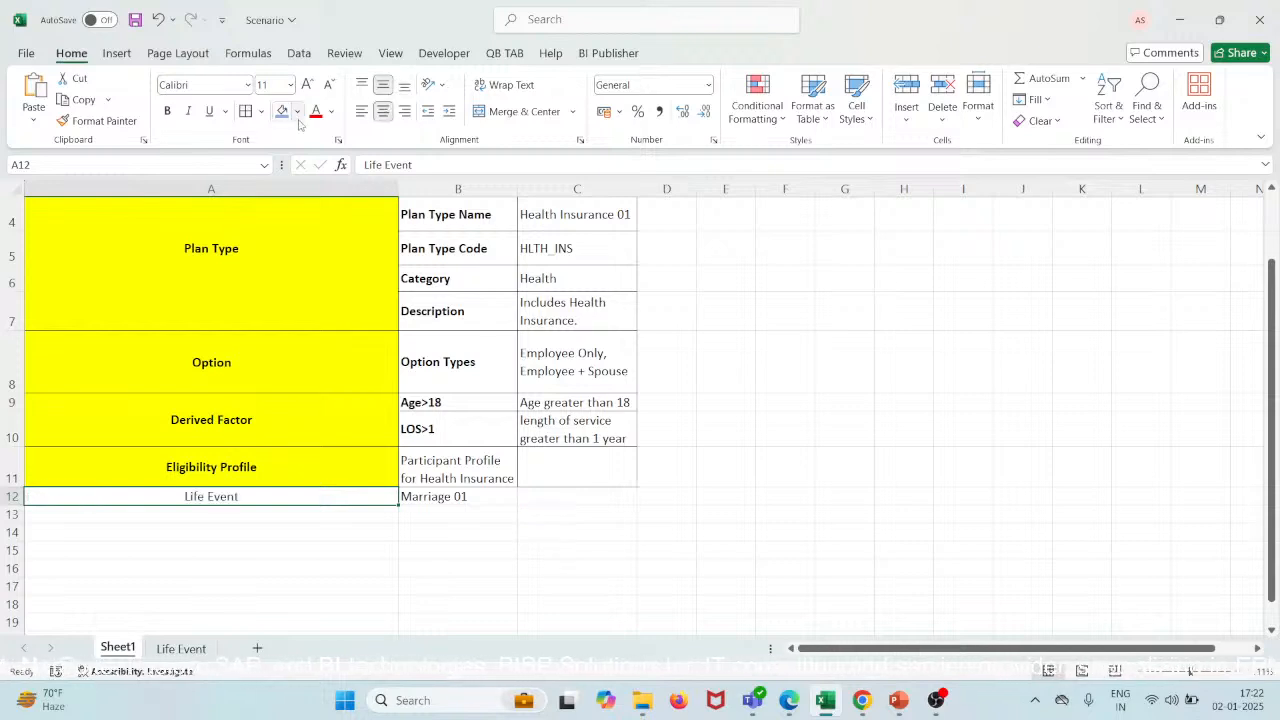
{"action": "left_click", "coordinate": [297, 111]}
{"action": "left_click", "coordinate": [319, 301]}
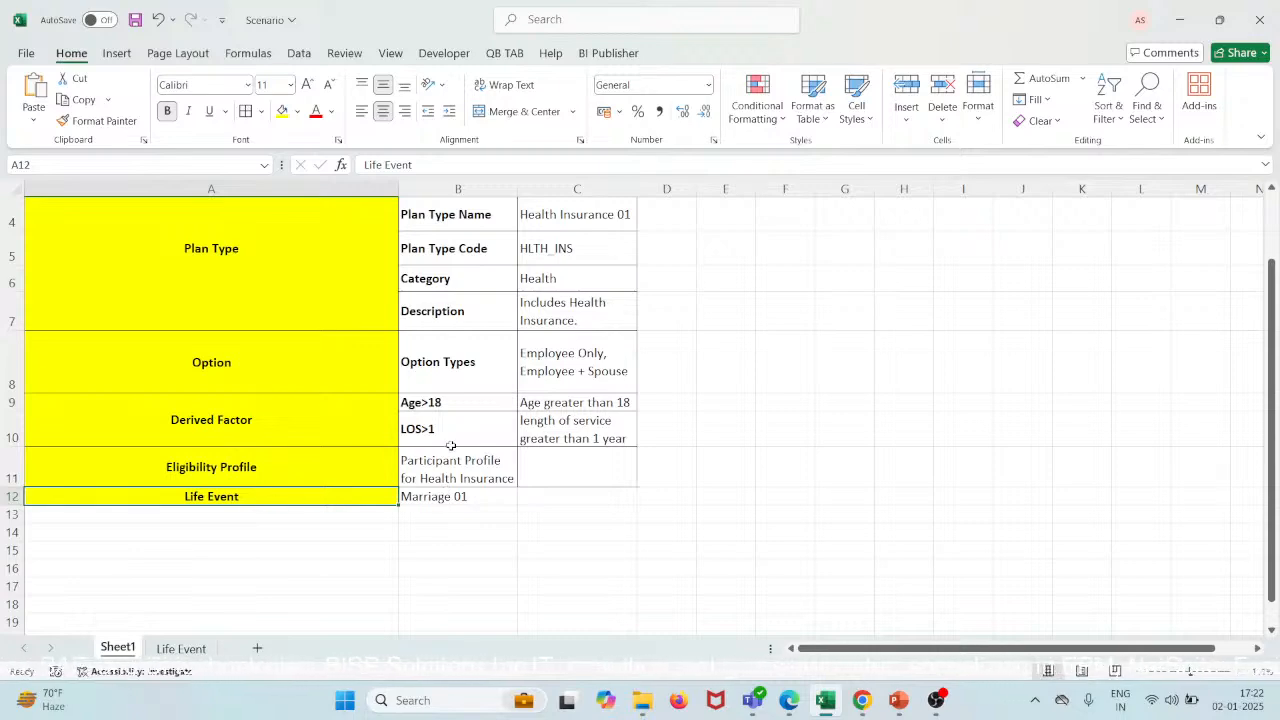
{"action": "scroll", "coordinate": [451, 445], "scroll_direction": "up", "scroll_amount": 1}
{"action": "scroll", "coordinate": [449, 443], "scroll_direction": "down", "scroll_amount": 1}
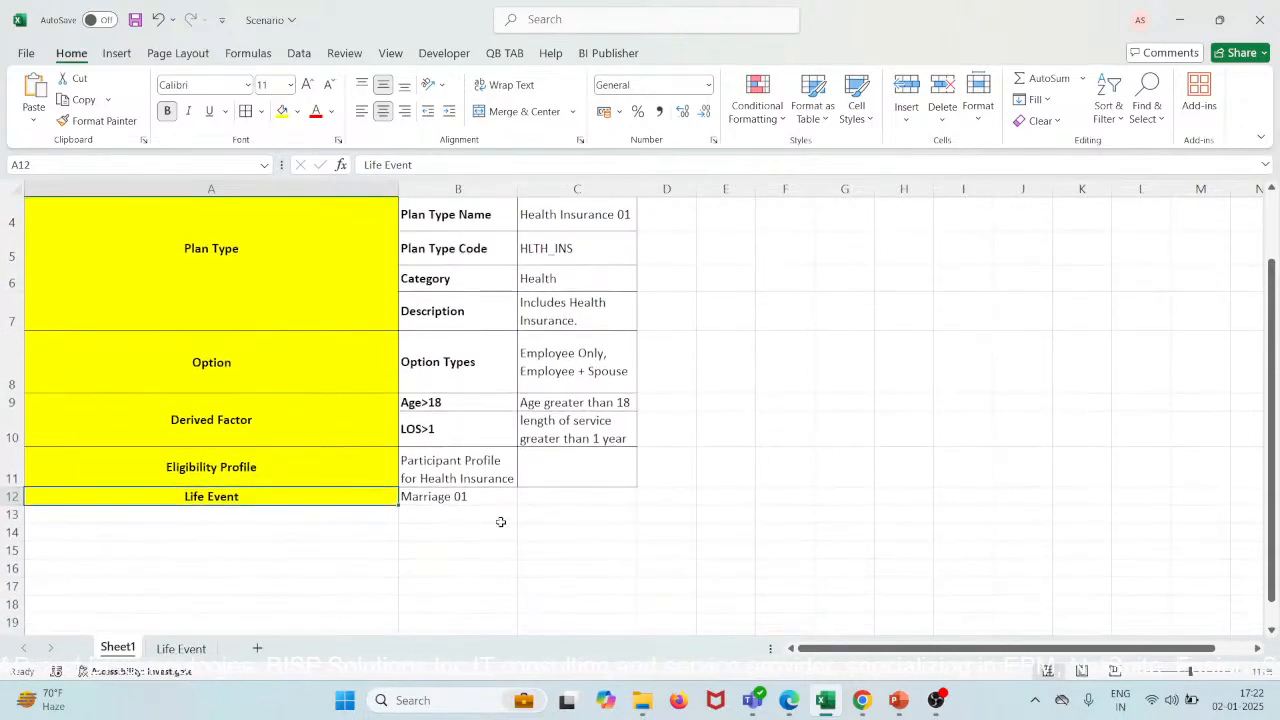
- Move Marriage 01 from B12 to C12 and enter the bold label Name in B12
{"action": "left_click", "coordinate": [488, 500]}
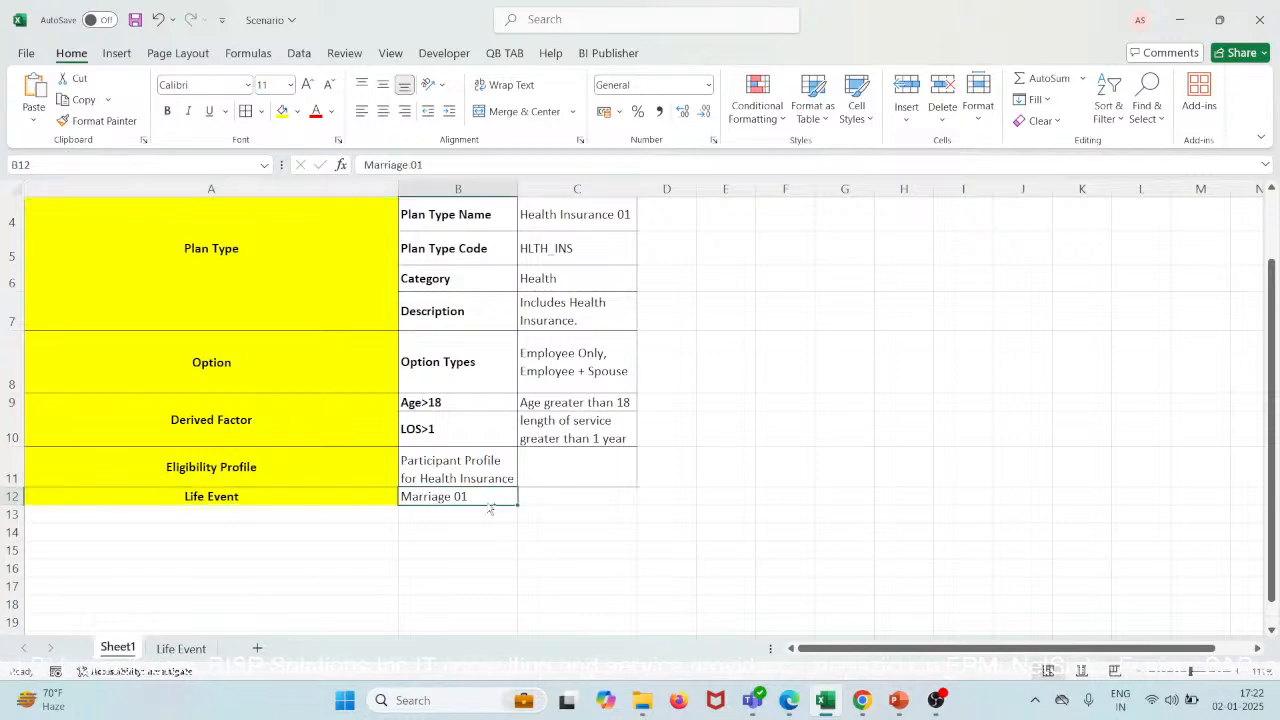
{"action": "left_click", "coordinate": [600, 490]}
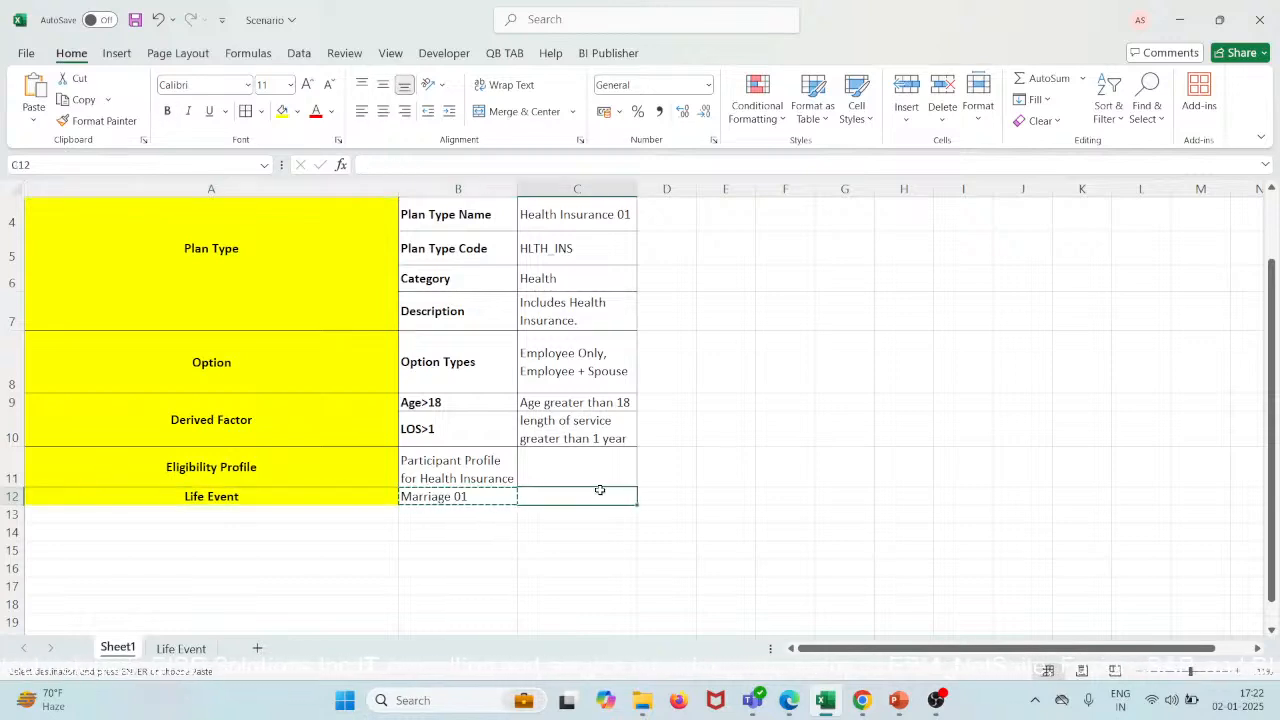
{"action": "key", "text": "ctrl+v"}
{"action": "left_click", "coordinate": [452, 503]}
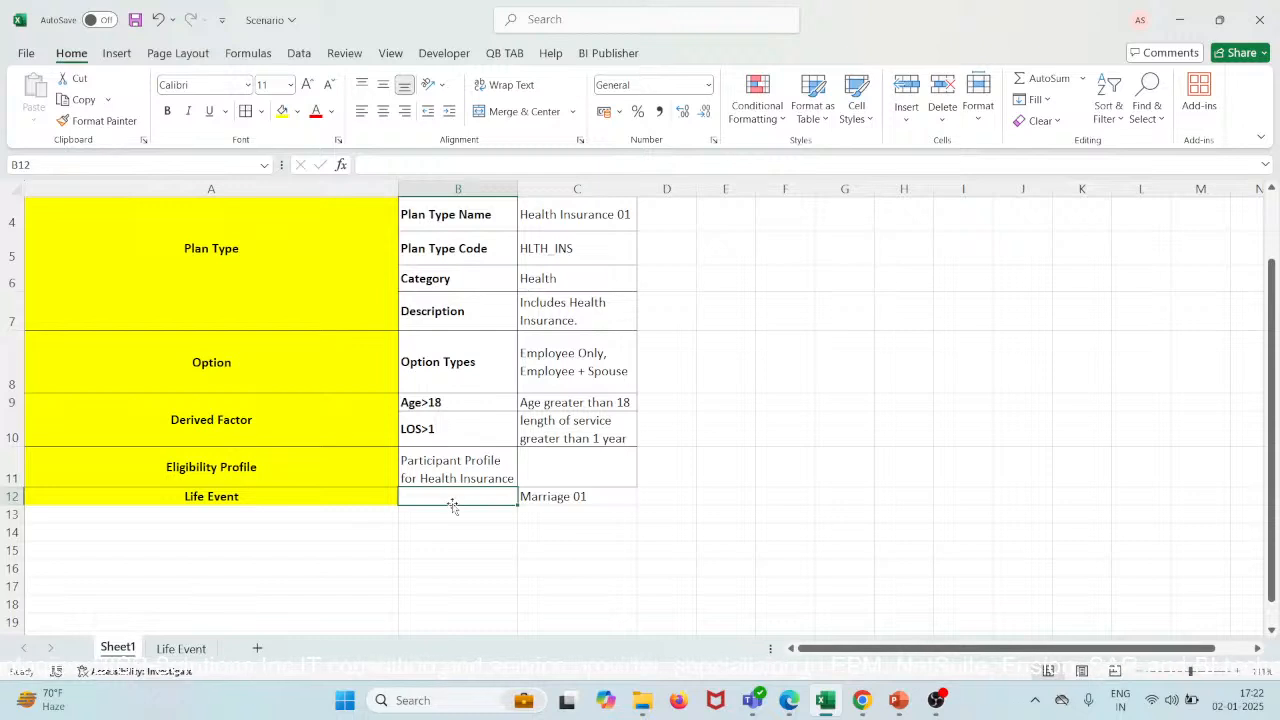
{"action": "type", "text": "Name"}
{"action": "key", "text": "shift+Left"}
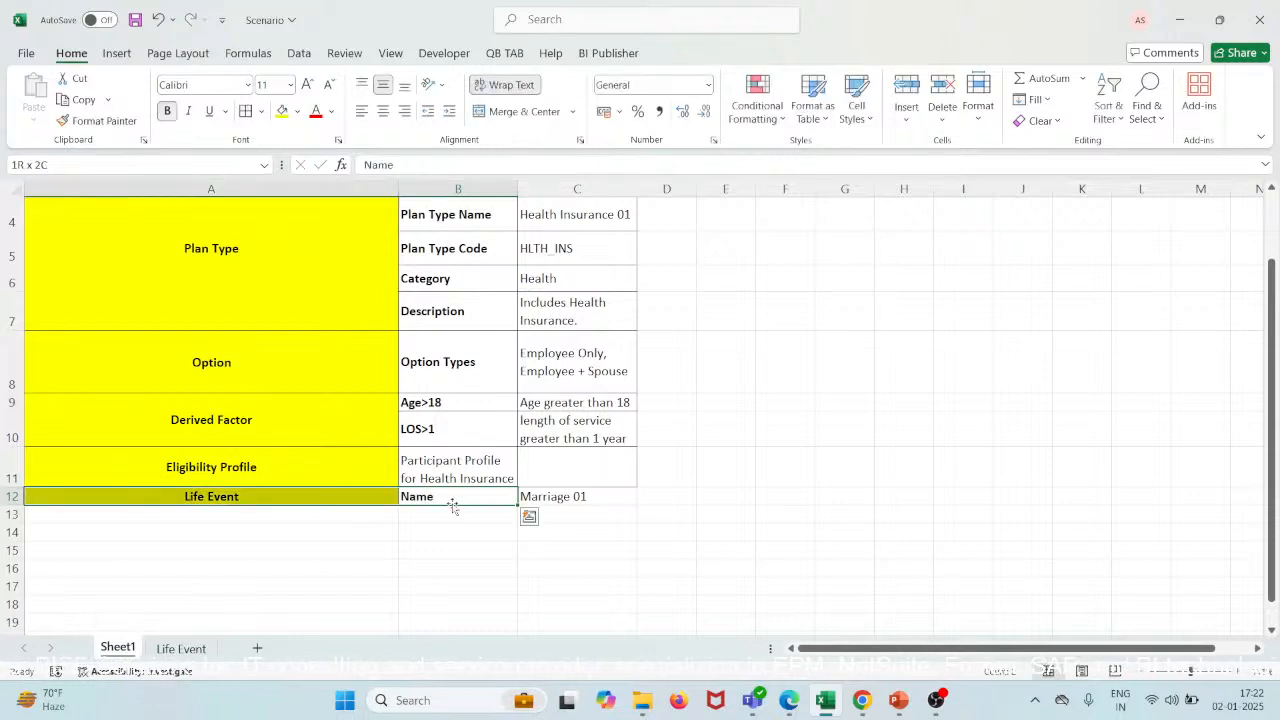
- Apply borders to all cells in A12:C12 and increase the height of row 12
{"action": "left_click_drag", "start_coordinate": [383, 496], "coordinate": [546, 492]}
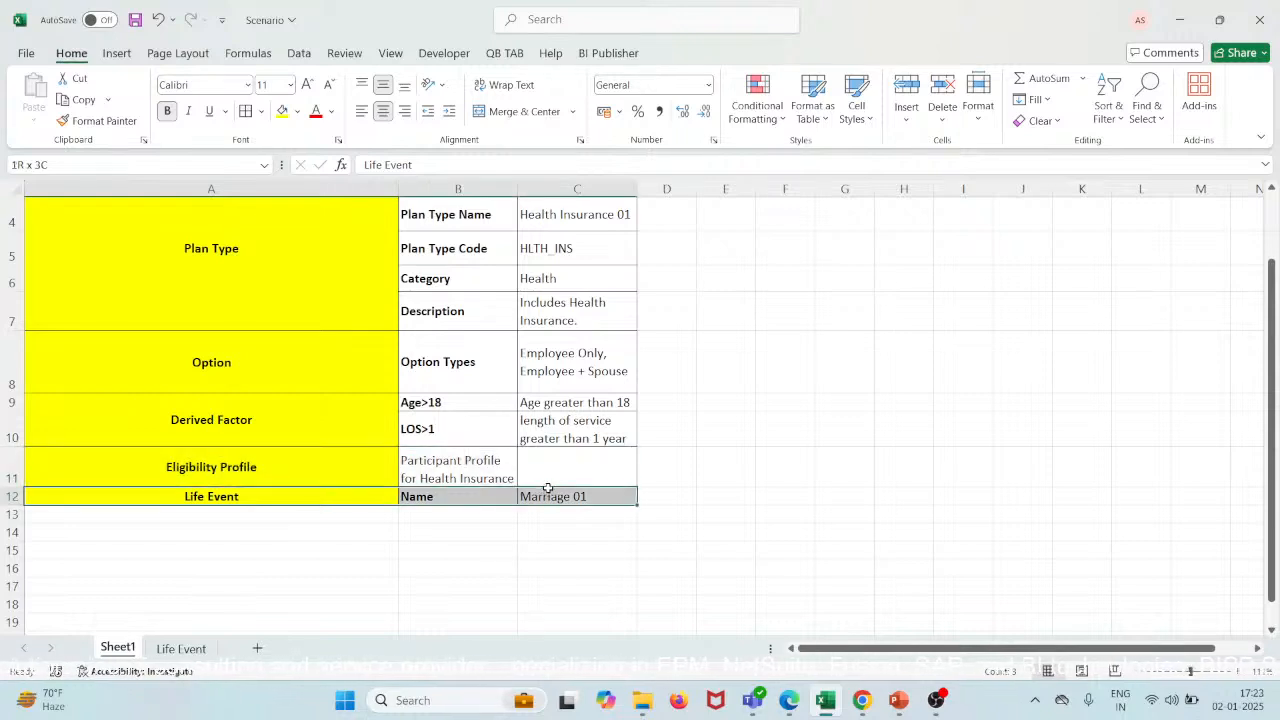
{"action": "left_click_drag", "start_coordinate": [343, 480], "coordinate": [576, 480]}
{"action": "key", "text": "shift+Down"}
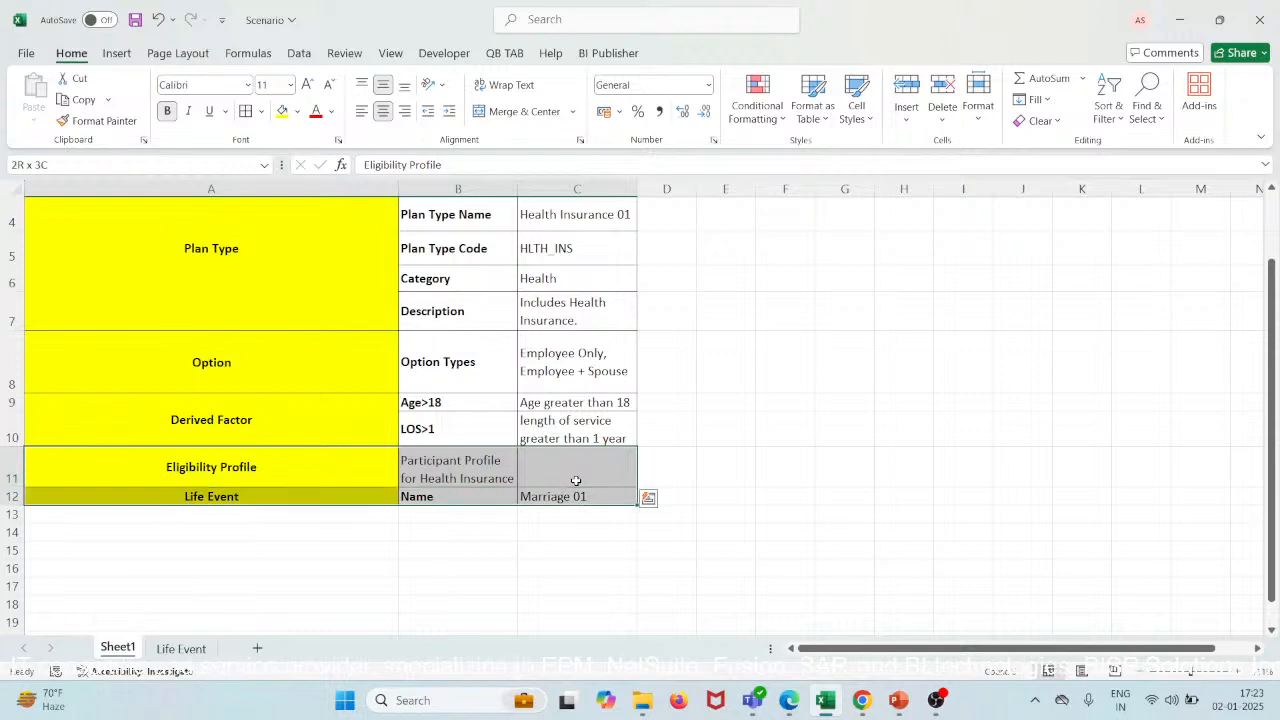
{"action": "left_click", "coordinate": [563, 534]}
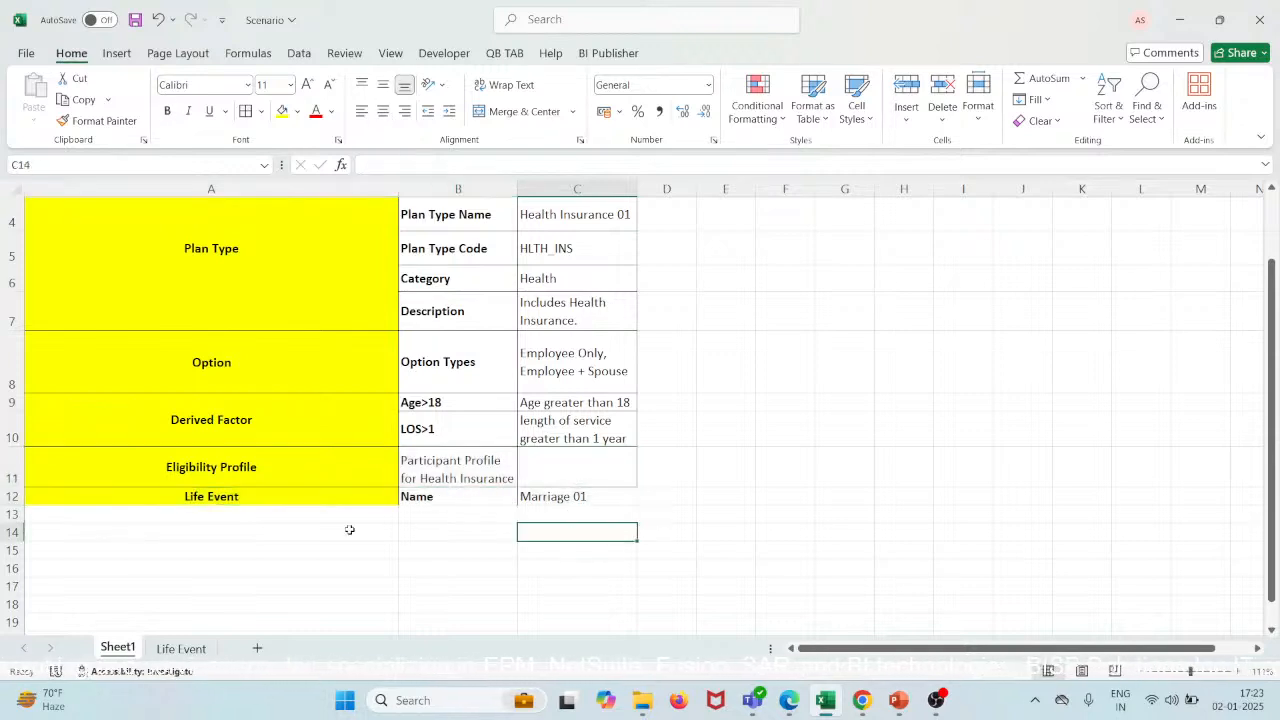
{"action": "left_click_drag", "start_coordinate": [341, 501], "coordinate": [560, 497]}
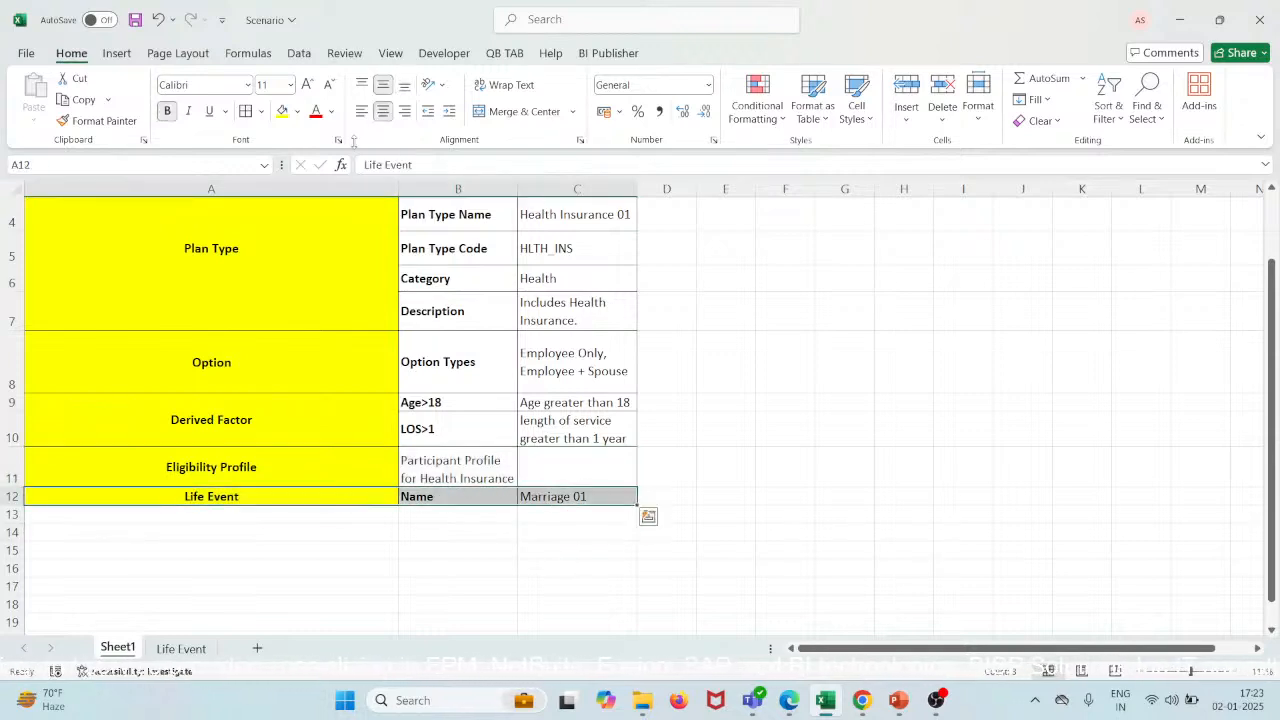
{"action": "left_click", "coordinate": [280, 398]}
{"action": "left_click_drag", "start_coordinate": [28, 503], "coordinate": [28, 521]}
{"action": "left_click", "coordinate": [481, 500]}
{"action": "scroll", "coordinate": [481, 500], "scroll_direction": "up", "scroll_amount": 3}
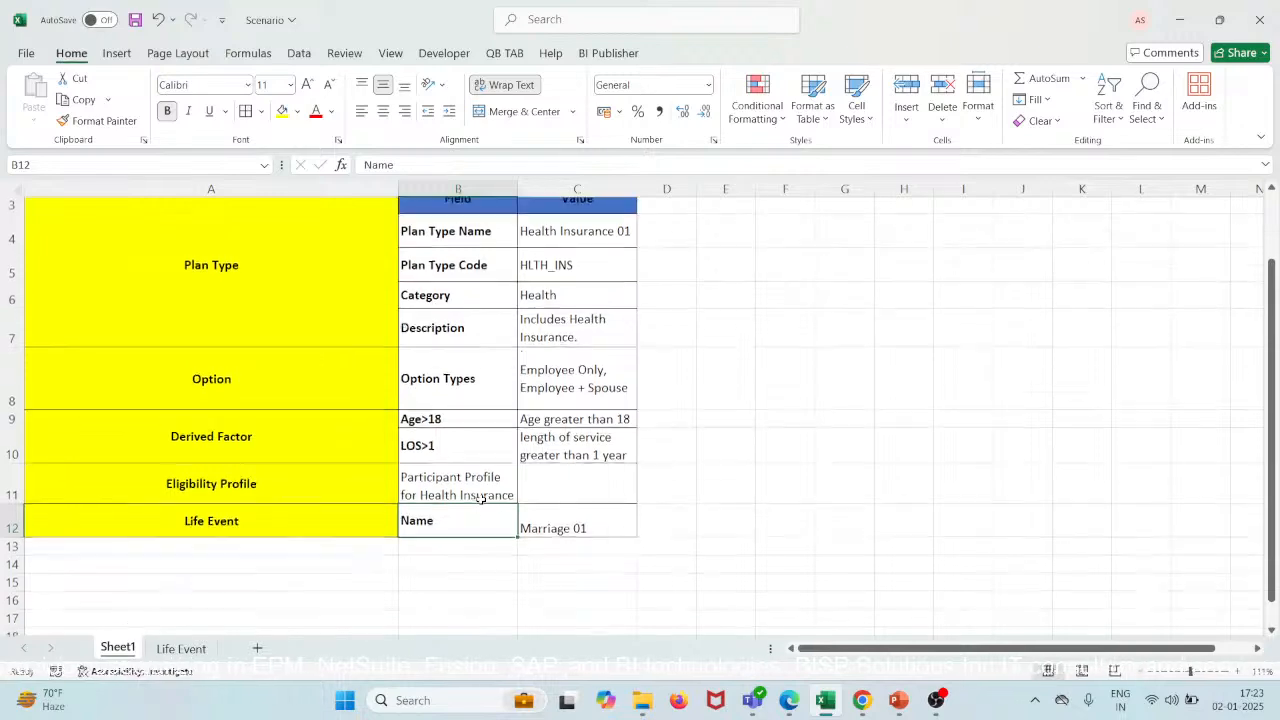
{"action": "scroll", "coordinate": [481, 500], "scroll_direction": "down", "scroll_amount": 1}
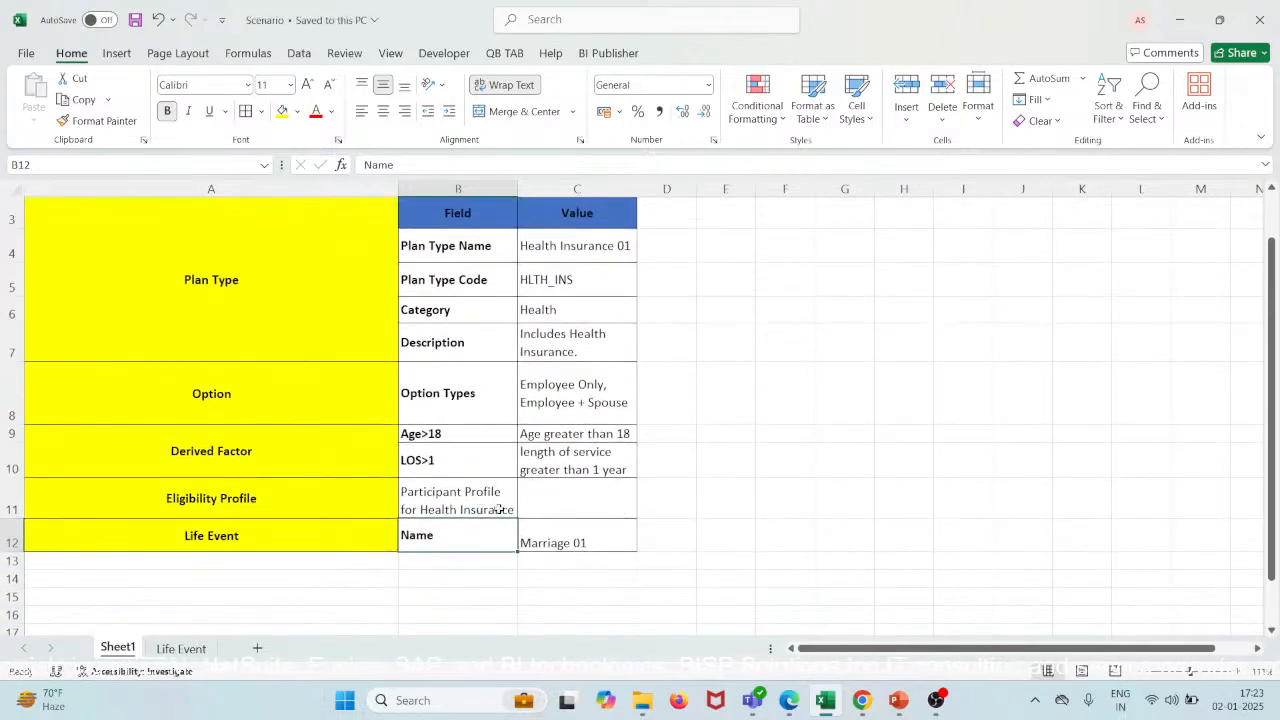
- Switch back to Oracle Fusion in Chrome, then save and close the Marriage 01 life event
{"action": "mouse_move", "coordinate": [897, 709]}
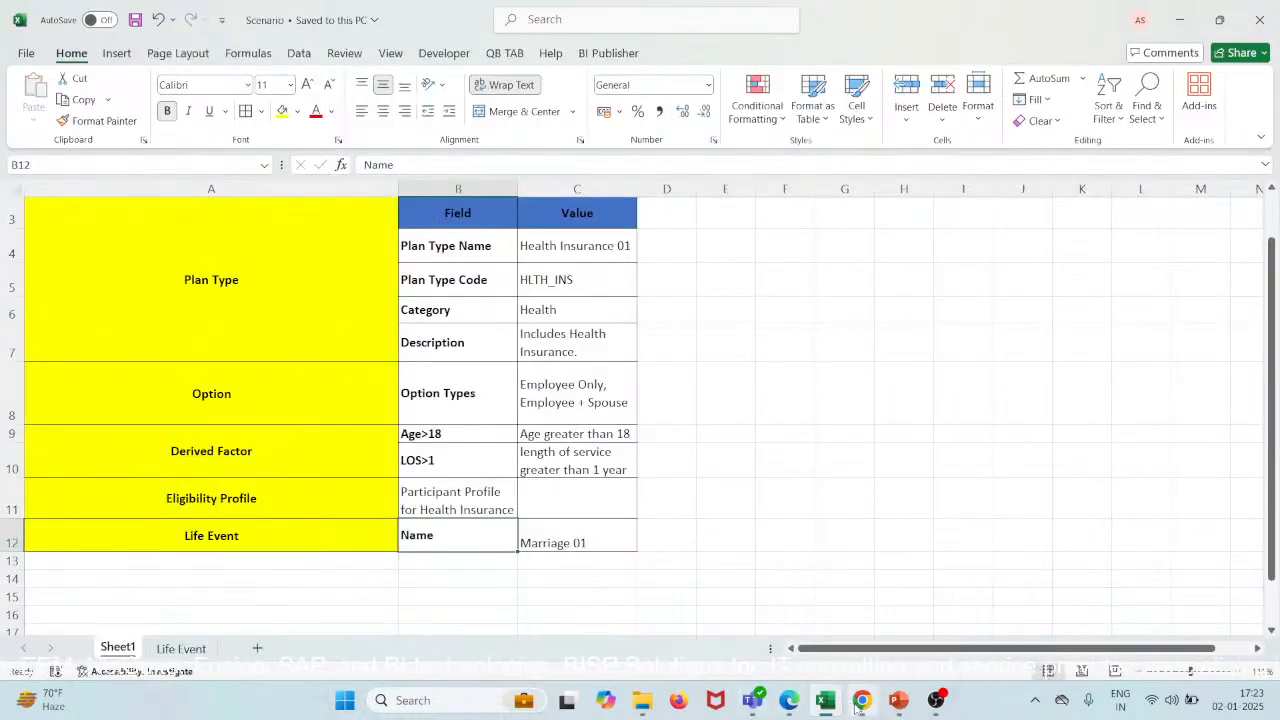
{"action": "mouse_move", "coordinate": [858, 709]}
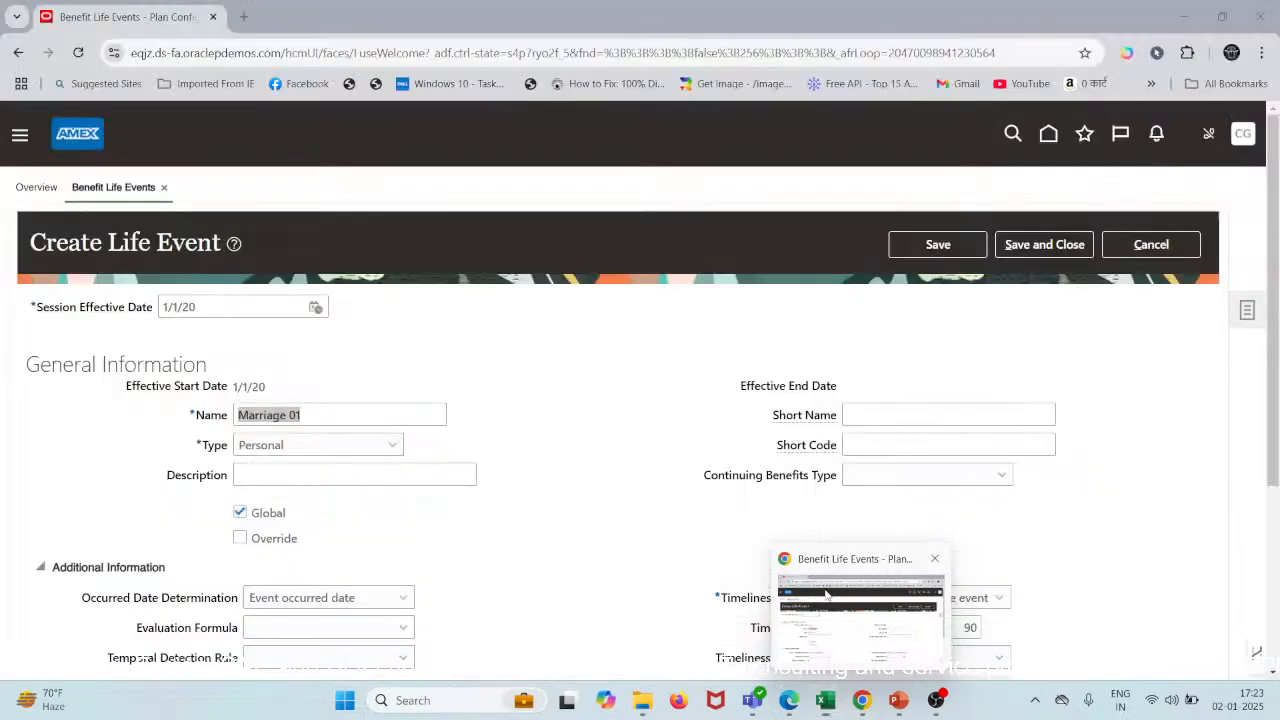
{"action": "left_click", "coordinate": [860, 610]}
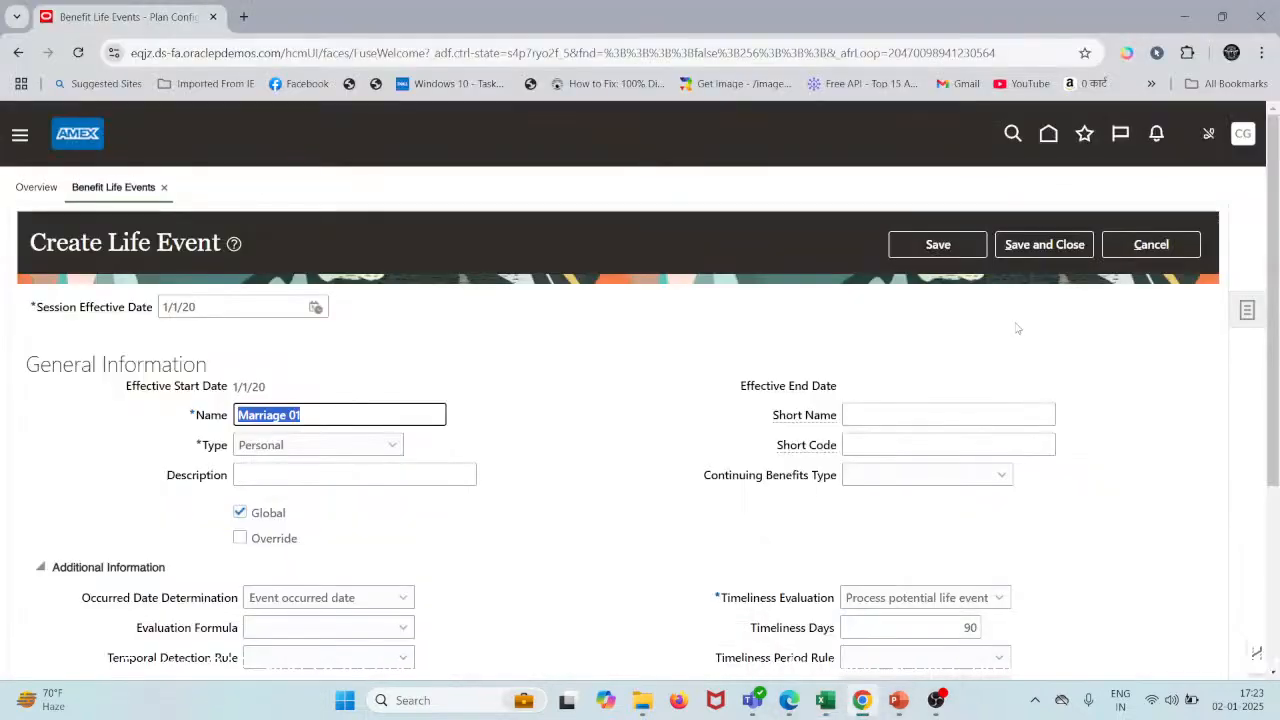
{"action": "left_click", "coordinate": [1023, 249]}
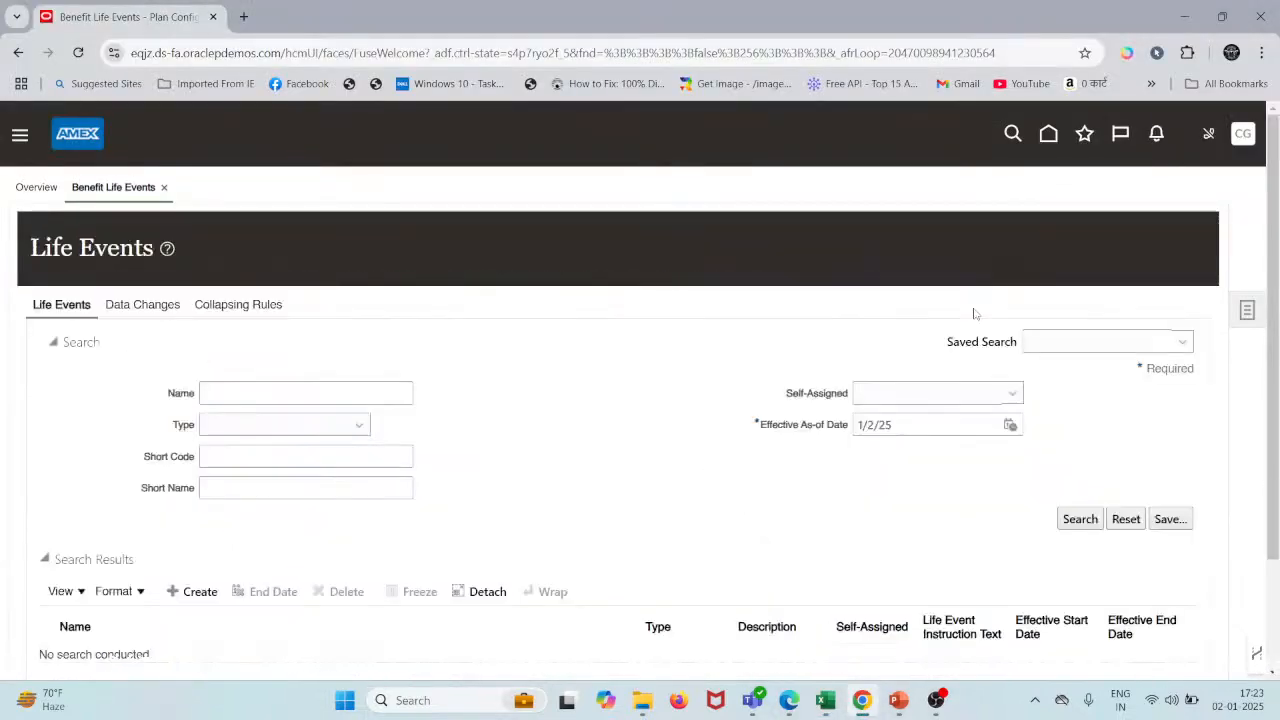
- Search the life events by the name Marriage
{"action": "left_click", "coordinate": [270, 398]}
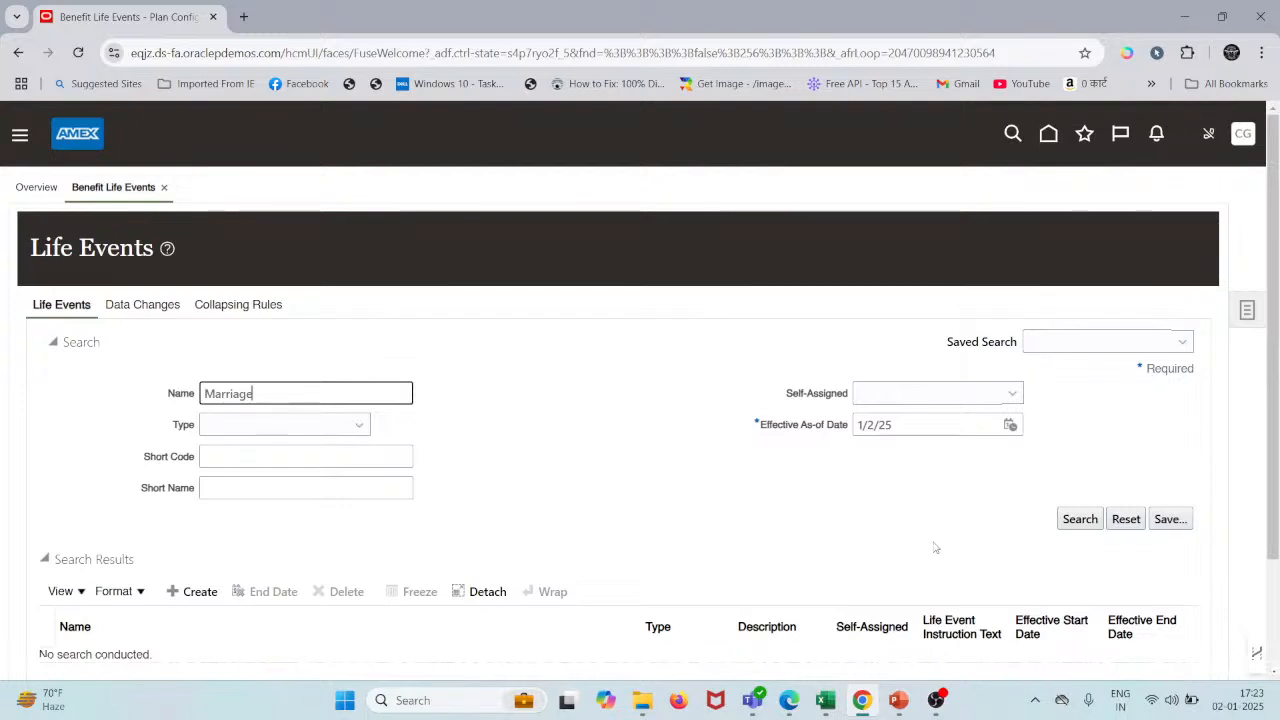
{"action": "left_click", "coordinate": [1078, 519]}
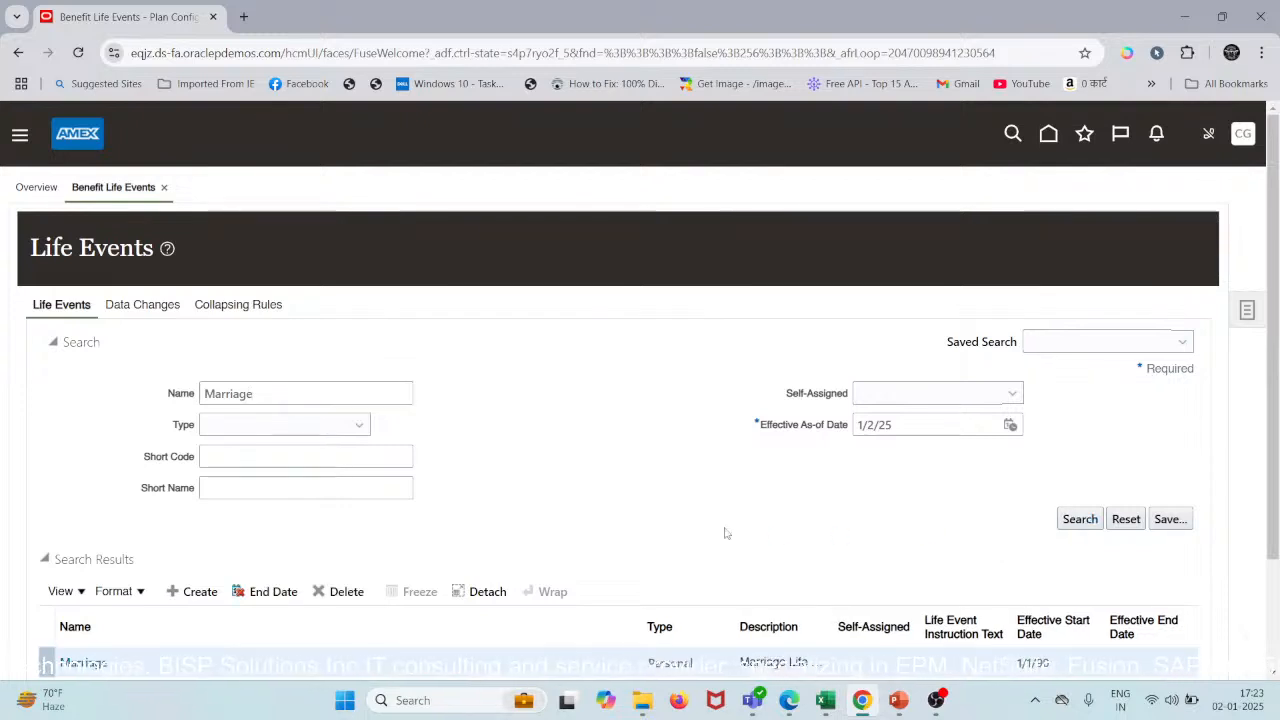
{"action": "scroll", "coordinate": [724, 530], "scroll_direction": "down", "scroll_amount": 2}
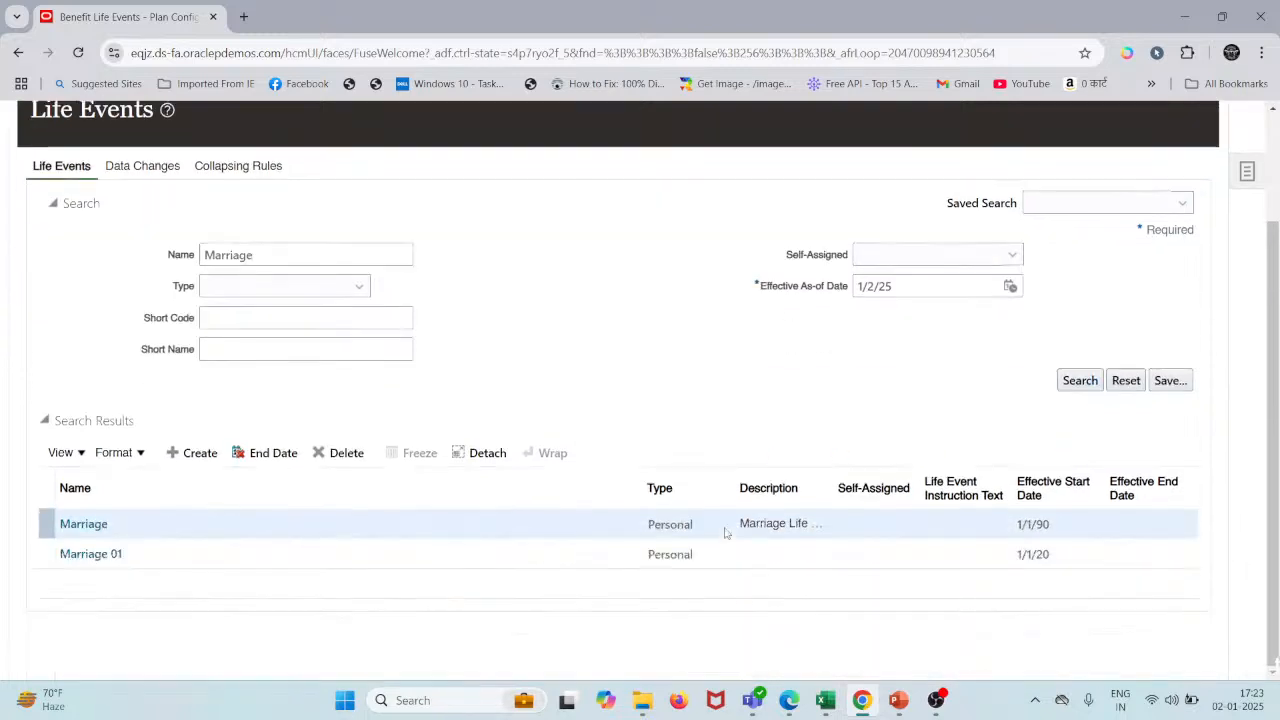
- Open the existing Marriage life event, review its general information, person changes and related person changes, and leave without saving
{"action": "left_click", "coordinate": [90, 527]}
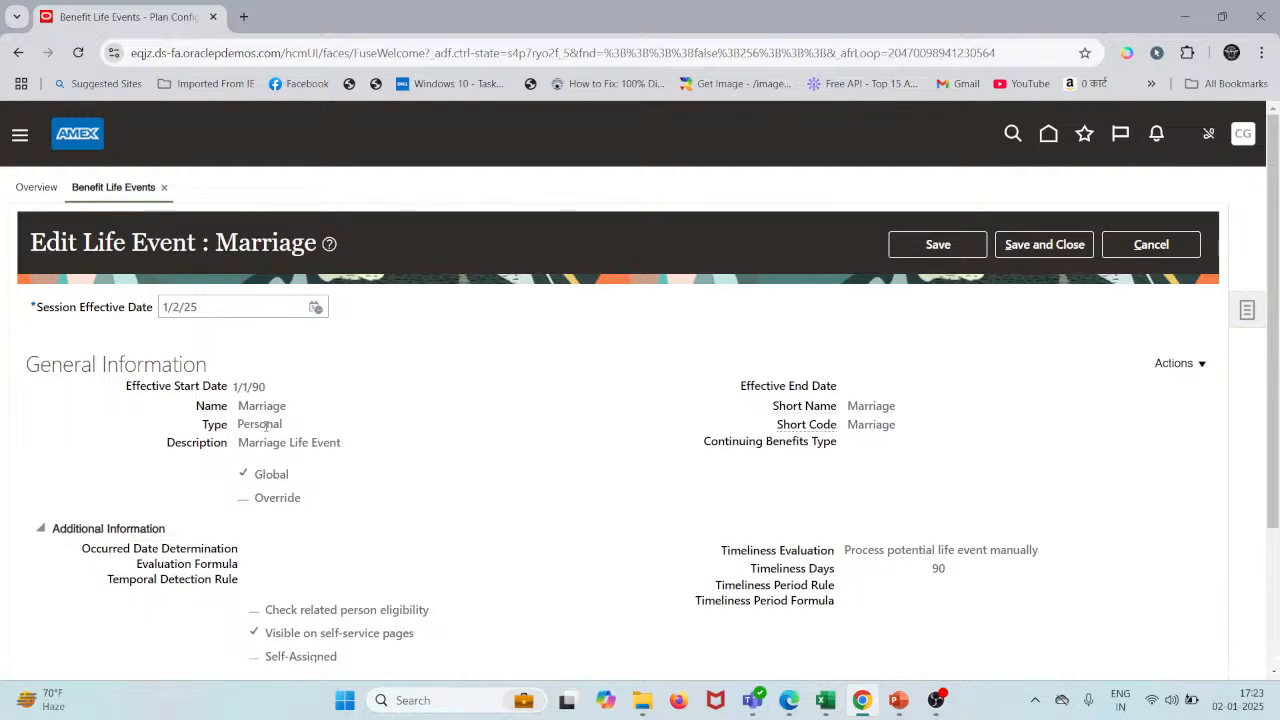
{"action": "scroll", "coordinate": [296, 448], "scroll_direction": "down", "scroll_amount": 2}
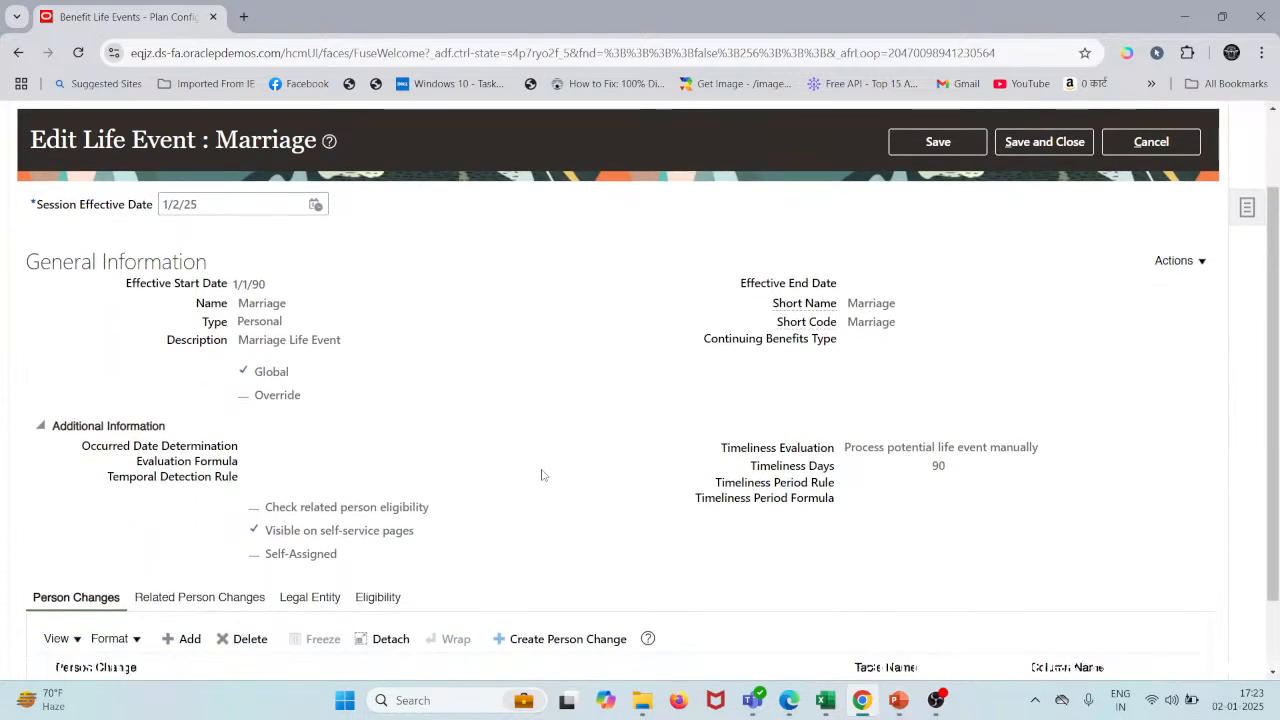
{"action": "scroll", "coordinate": [690, 400], "scroll_direction": "down", "scroll_amount": 2}
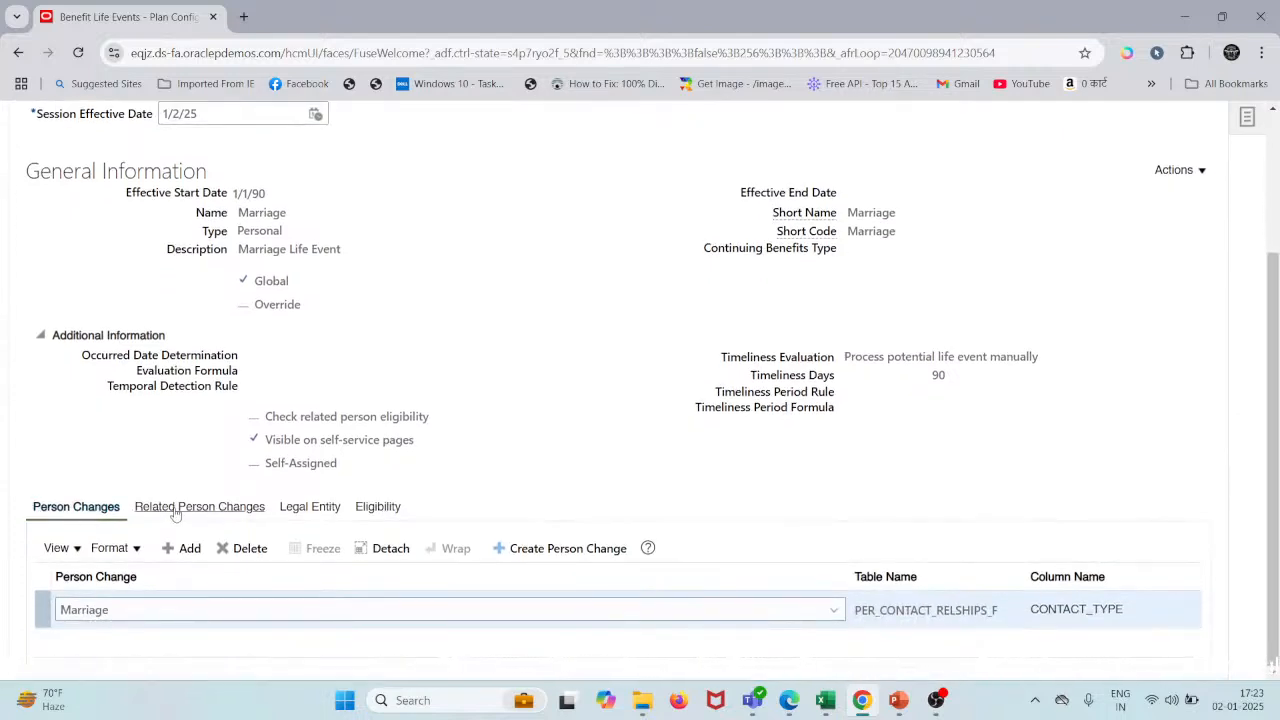
{"action": "left_click", "coordinate": [179, 508]}
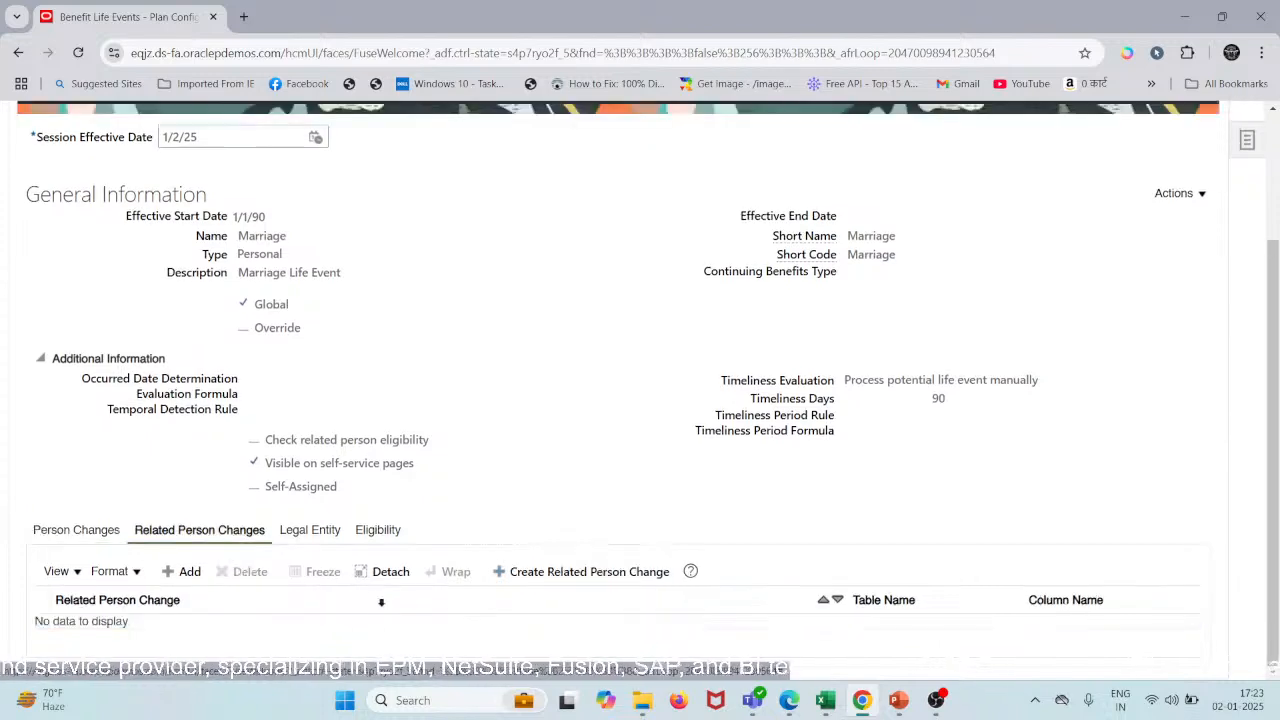
{"action": "scroll", "coordinate": [1114, 249], "scroll_direction": "up", "scroll_amount": 1}
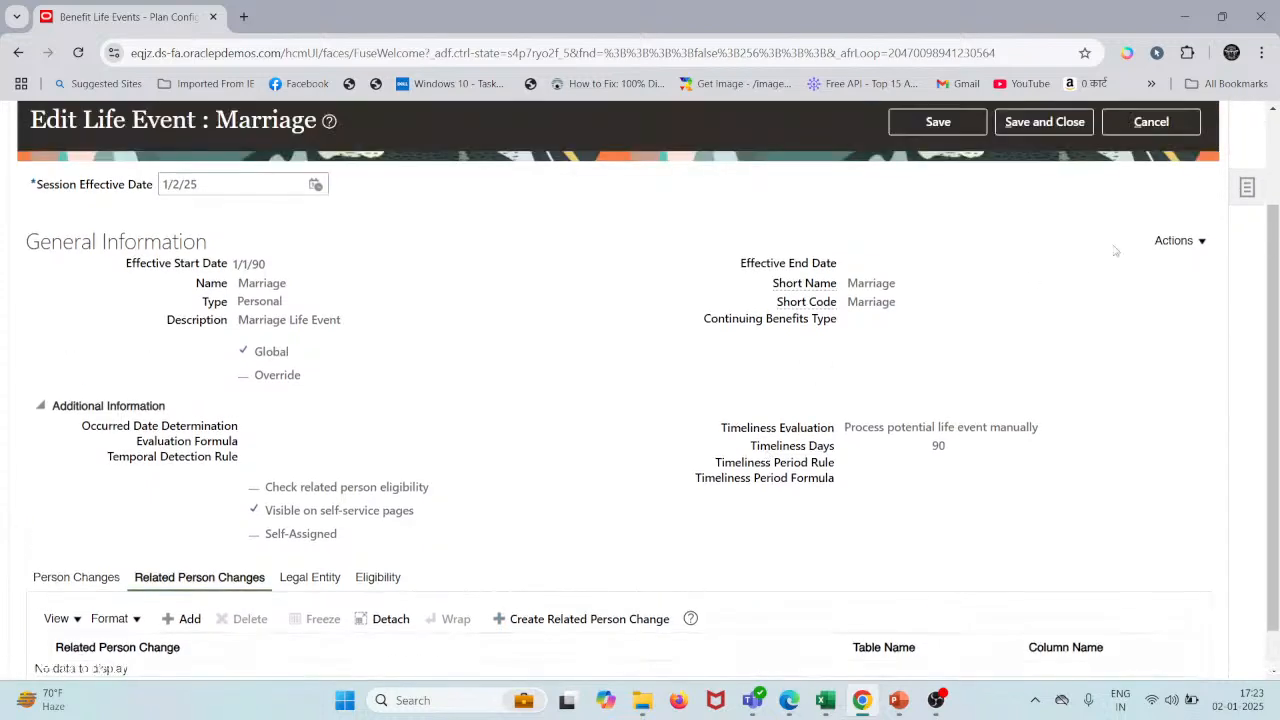
{"action": "left_click", "coordinate": [1159, 139]}
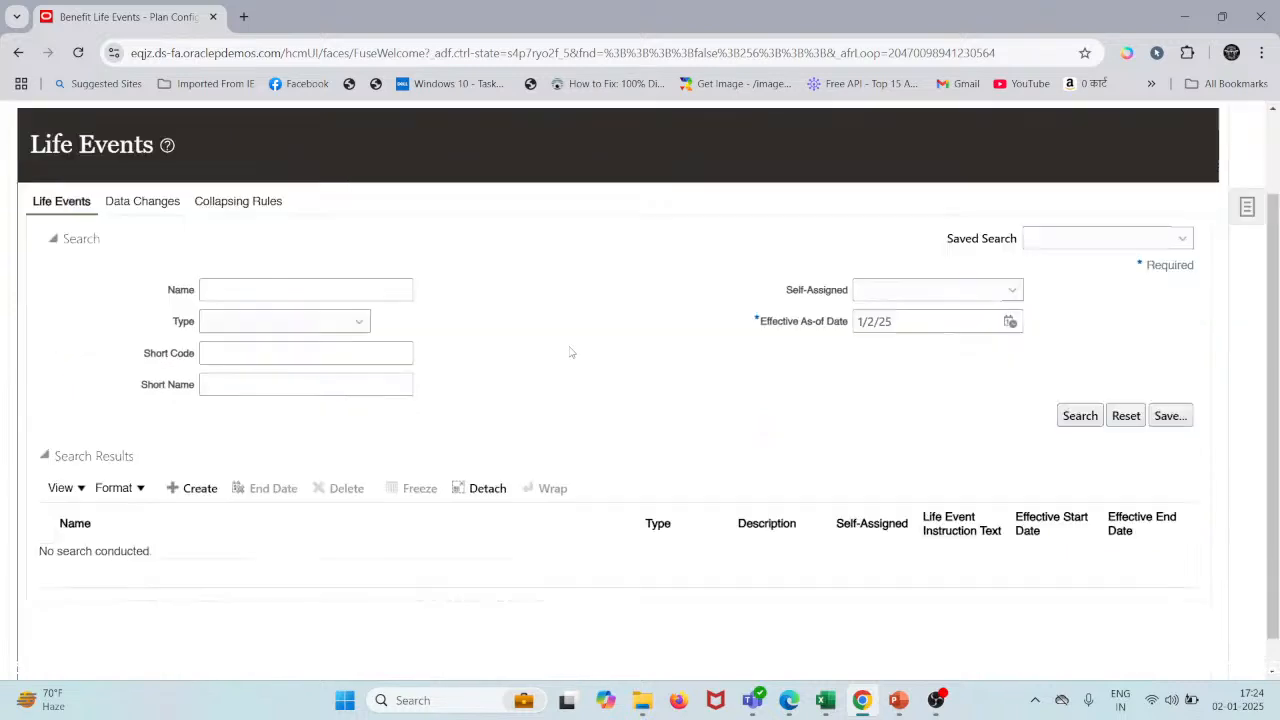
- Search the life events for Marriage again to check the Marriage 01 entry
{"action": "left_click", "coordinate": [300, 255]}
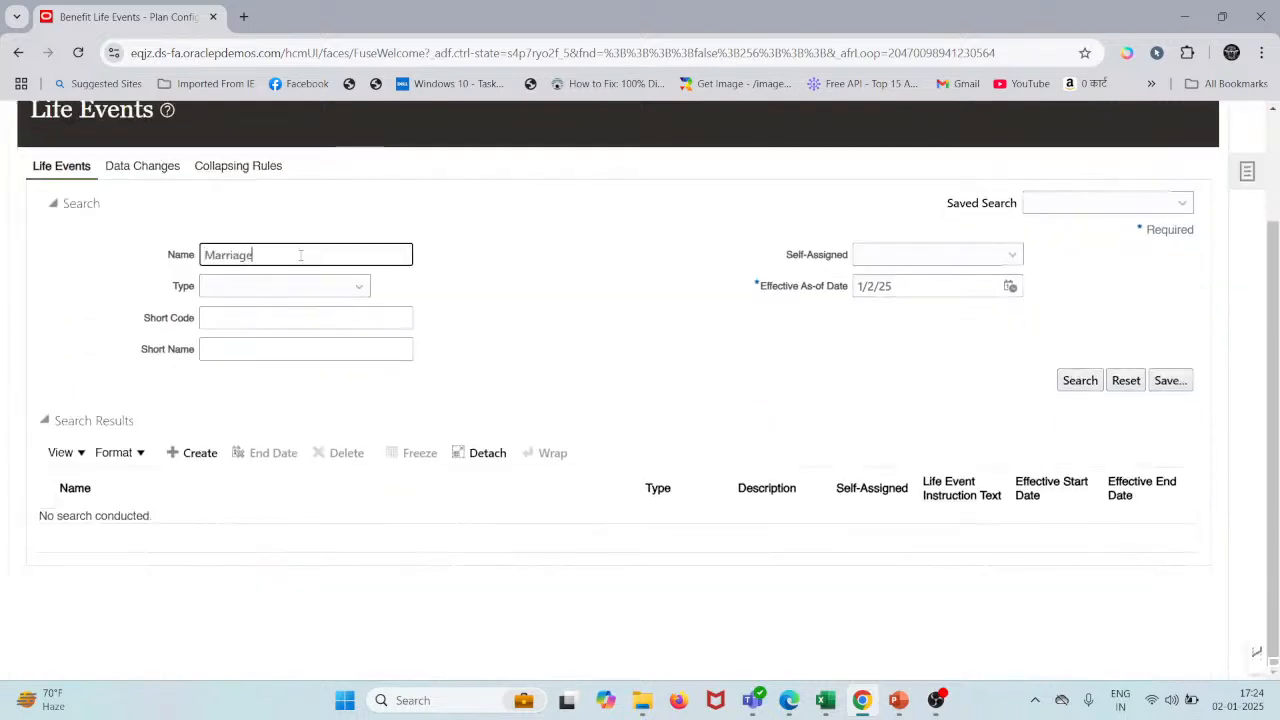
{"action": "key", "text": "Tab"}
{"action": "key", "text": "Tab"}
{"action": "key", "text": "Tab"}
{"action": "key", "text": "Tab"}
{"action": "key", "text": "Tab"}
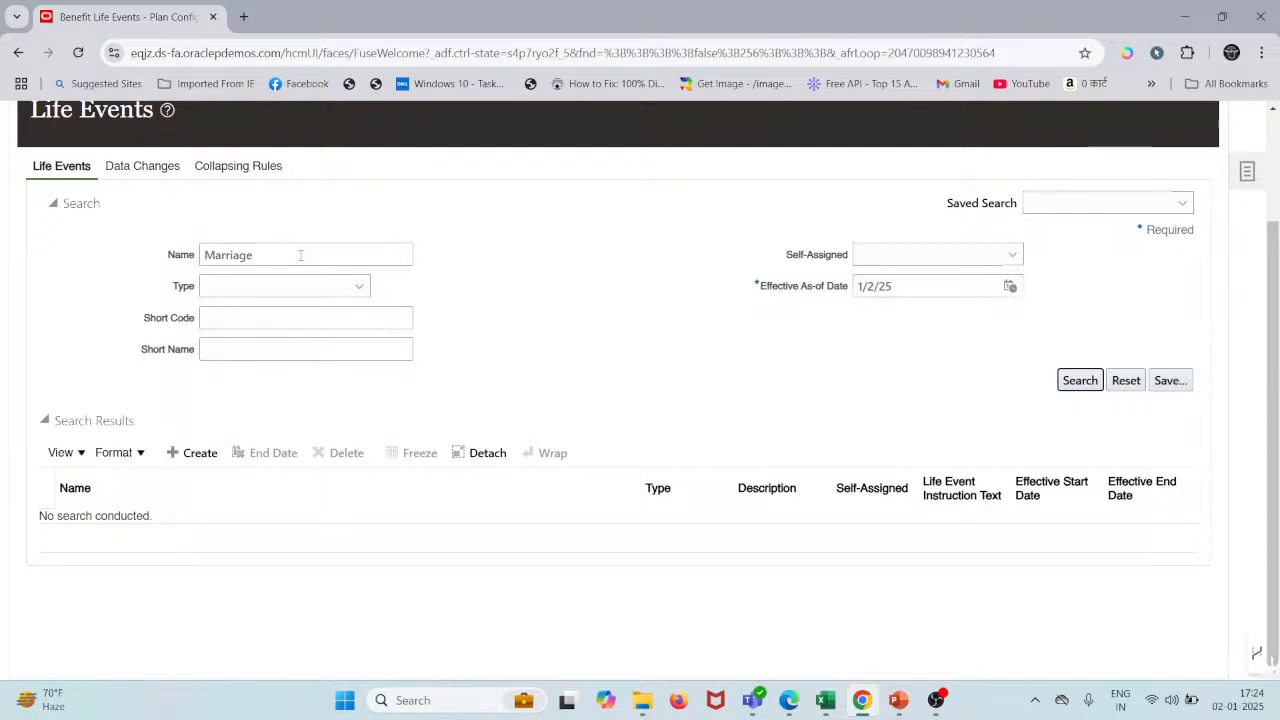
{"action": "key", "text": "Return"}
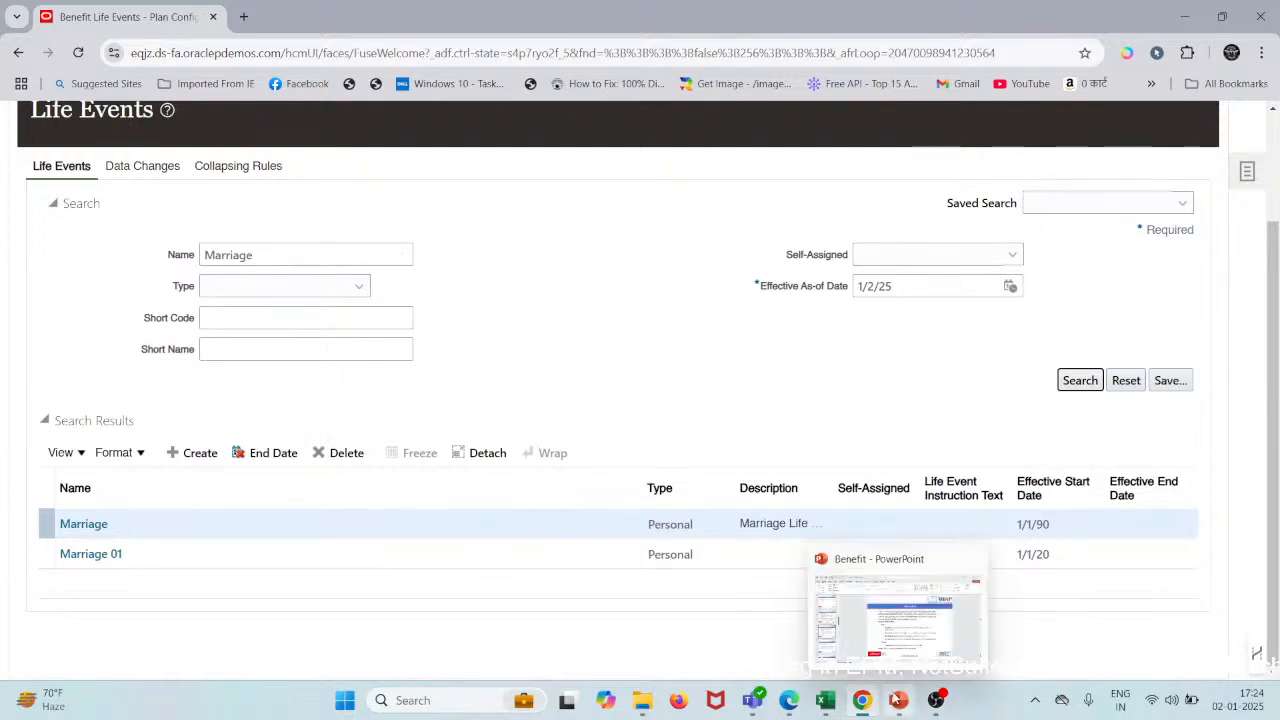
- Switch to the Benefit presentation in PowerPoint and go through the Life Event slides 16 and 17 towards the Rates and Coverages slides
{"action": "left_click", "coordinate": [855, 657]}
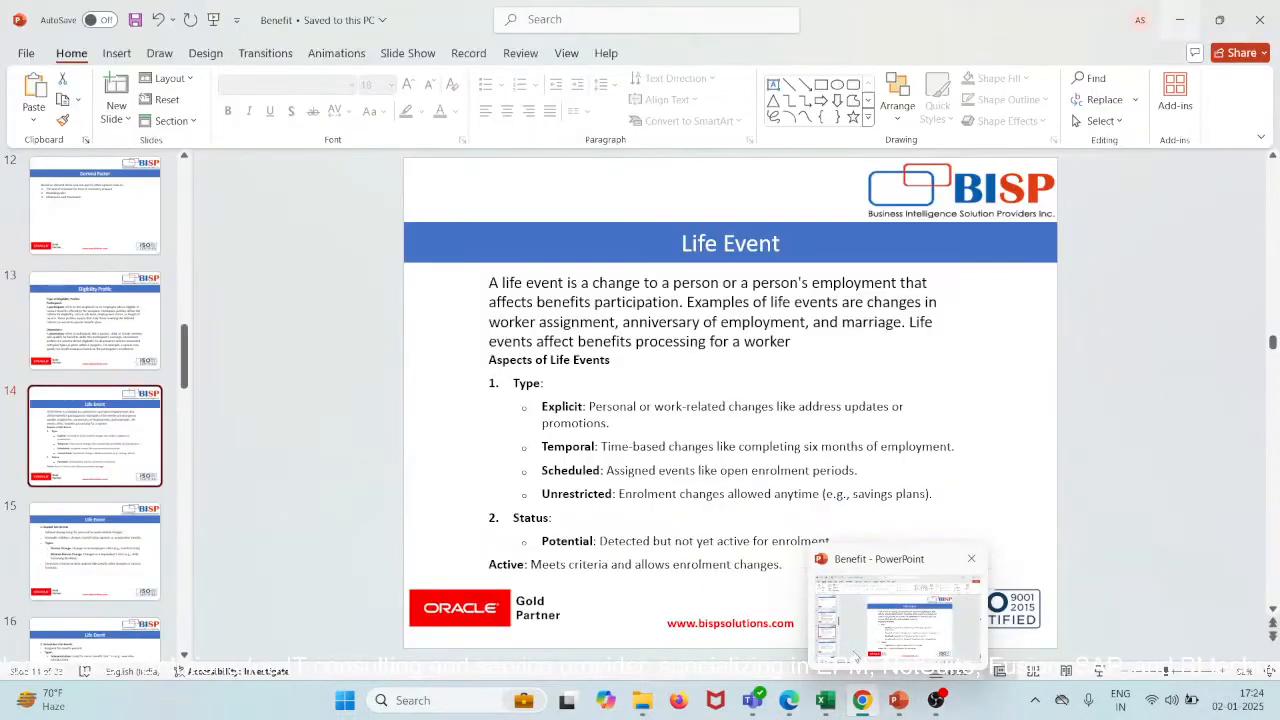
{"action": "scroll", "coordinate": [88, 487], "scroll_direction": "down", "scroll_amount": 2}
{"action": "left_click", "coordinate": [88, 487]}
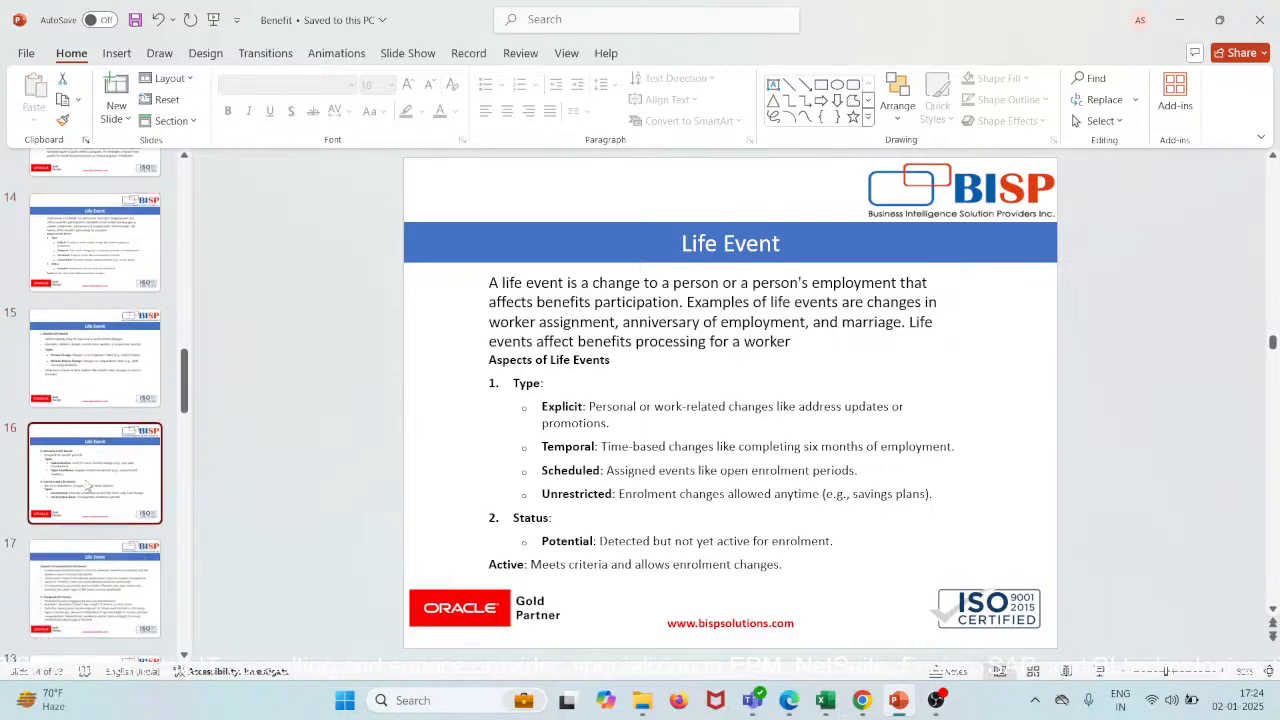
{"action": "left_click", "coordinate": [100, 572]}
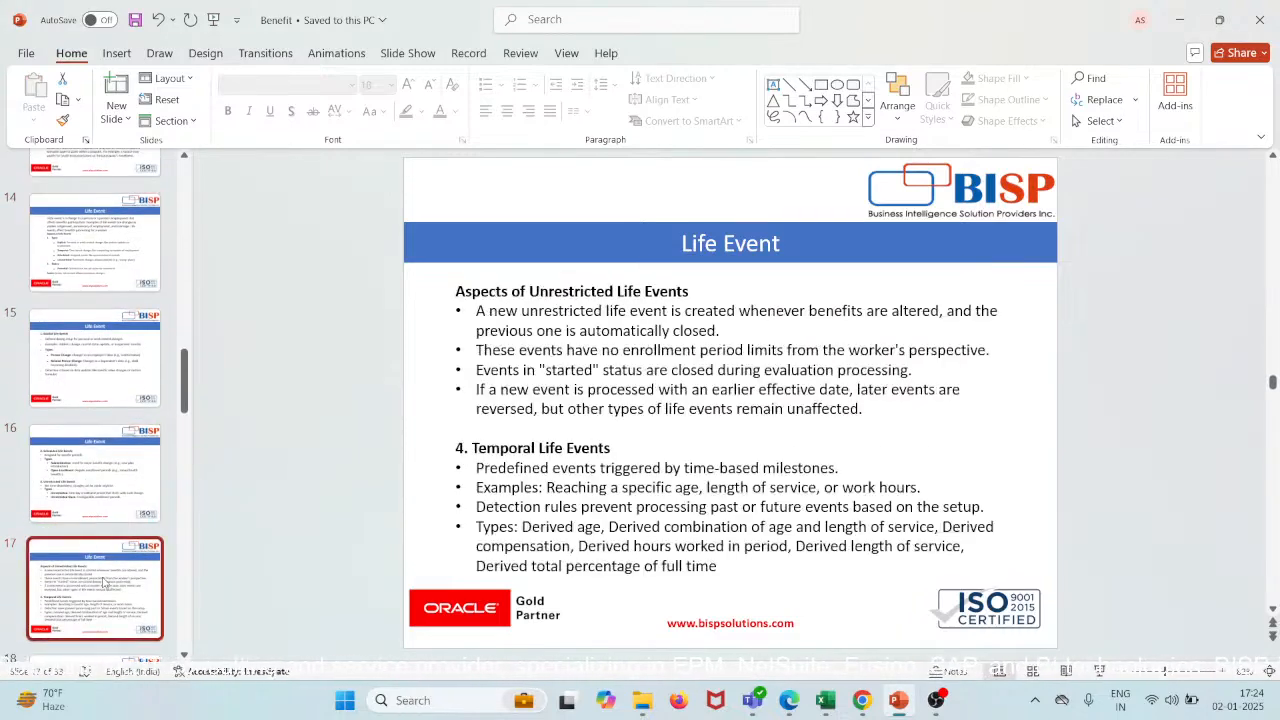
{"action": "scroll", "coordinate": [110, 540], "scroll_direction": "down", "scroll_amount": 2}
{"action": "scroll", "coordinate": [115, 514], "scroll_direction": "down", "scroll_amount": 2}
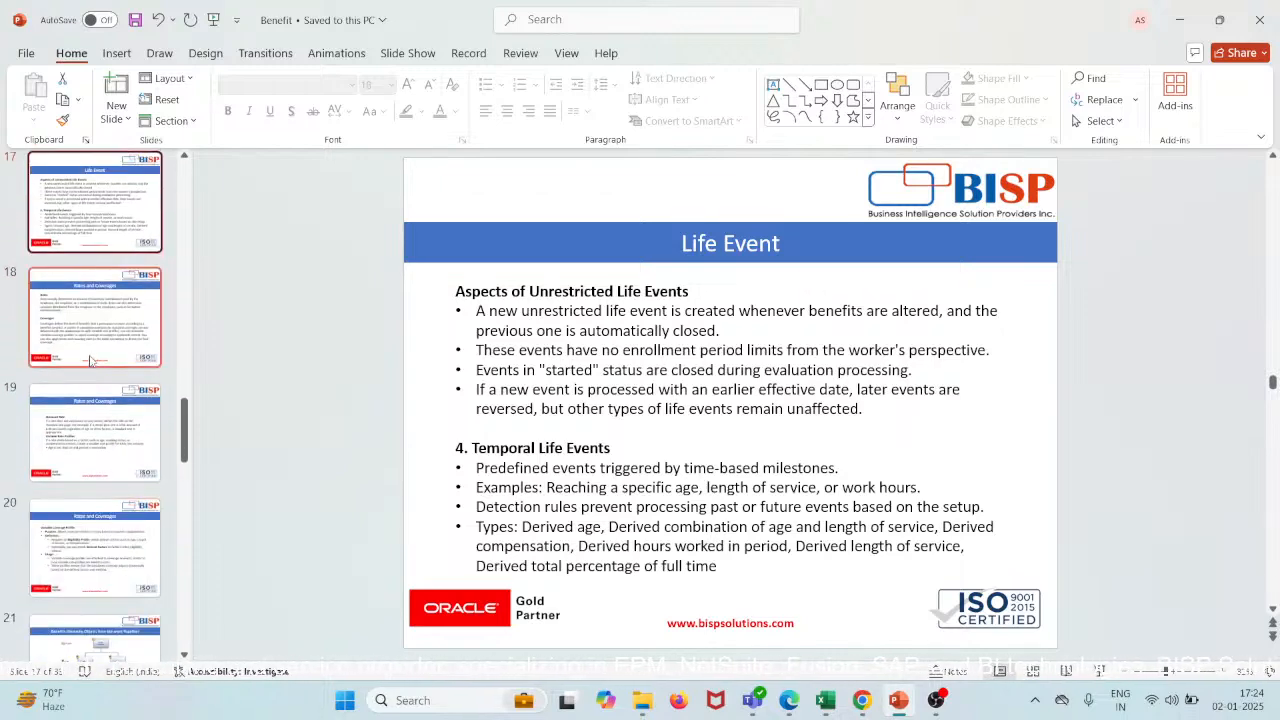
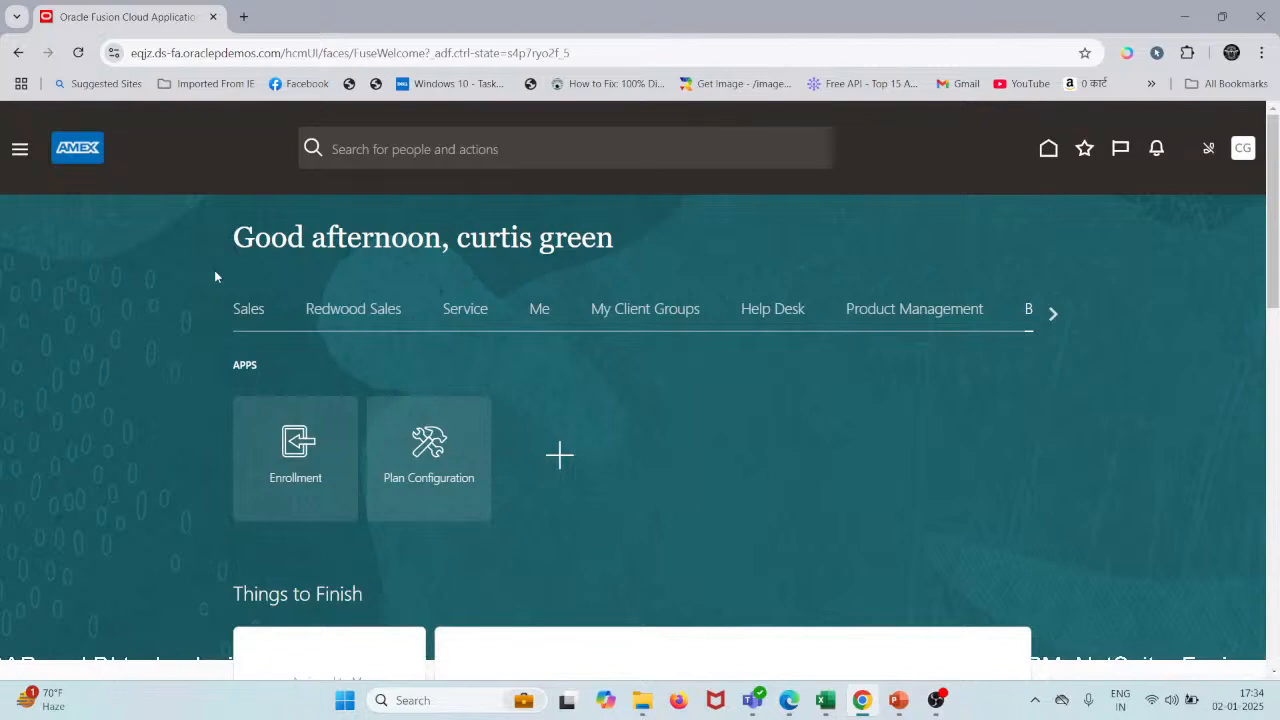
- Open Plan Configuration under Benefits Administration in Oracle Fusion and show the Coverages page of Rates and Coverages
{"action": "left_click", "coordinate": [1053, 316]}
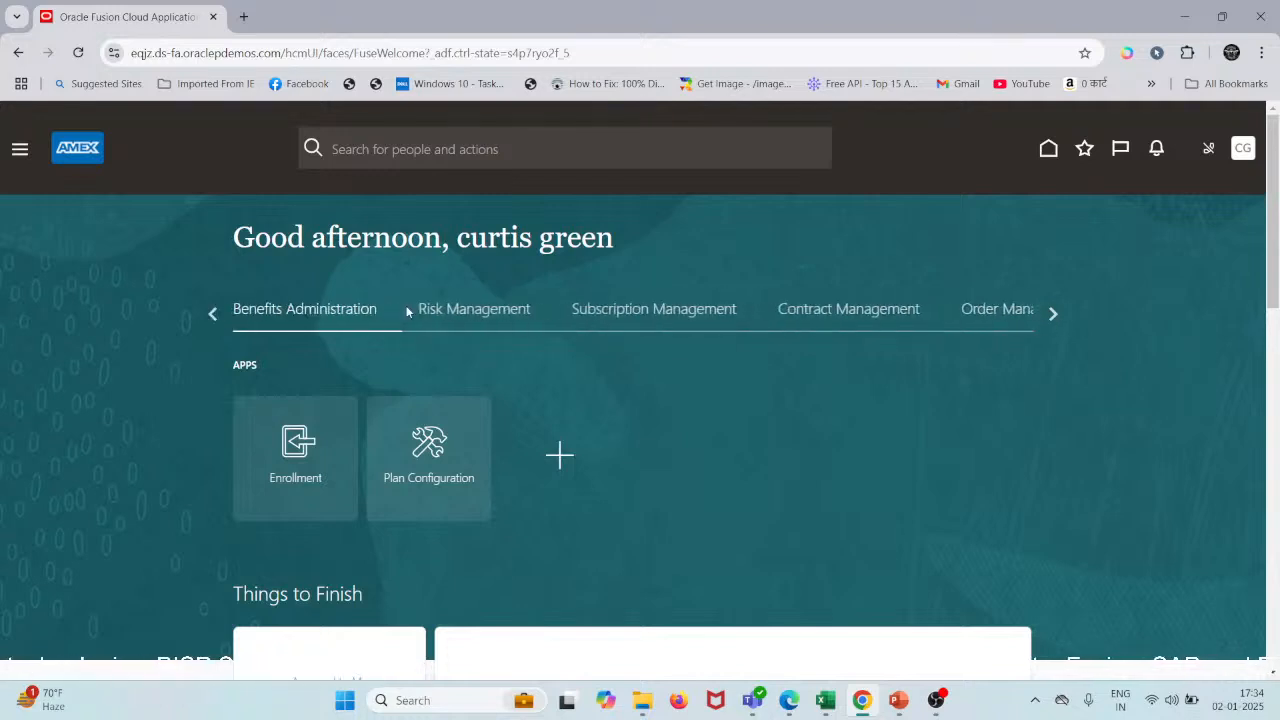
{"action": "left_click", "coordinate": [437, 466]}
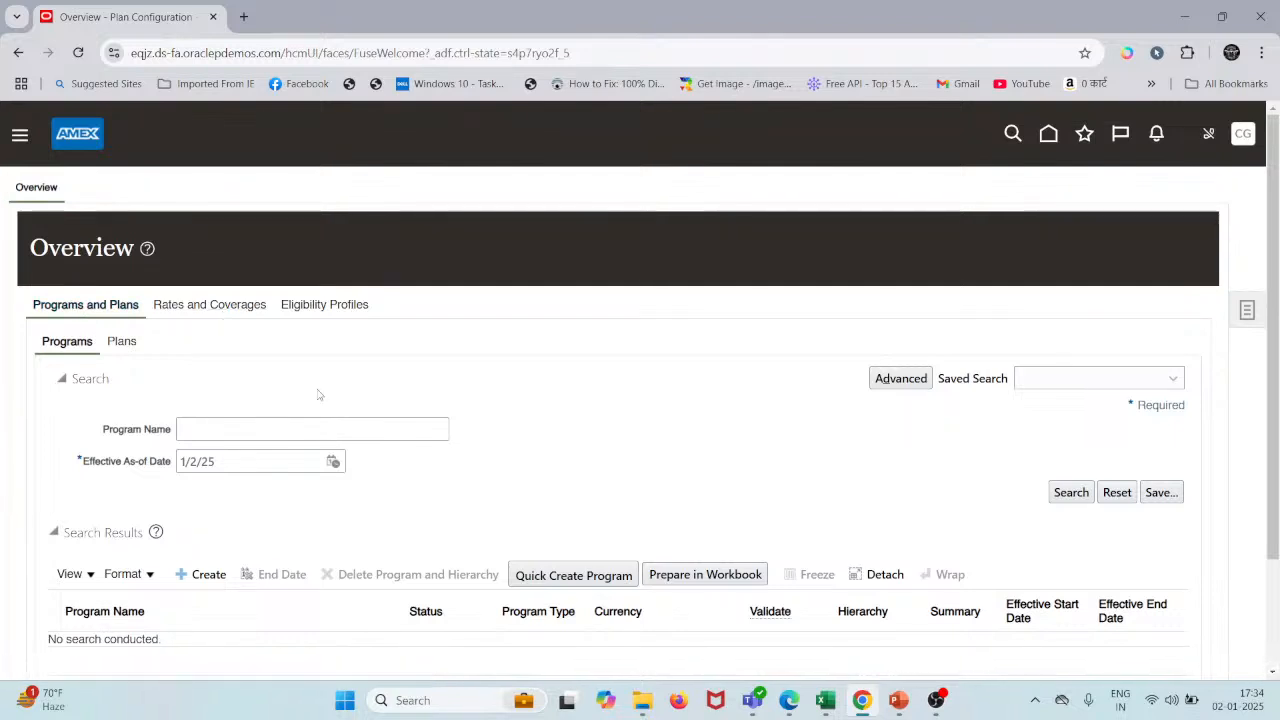
{"action": "scroll", "coordinate": [316, 398], "scroll_direction": "down", "scroll_amount": 2}
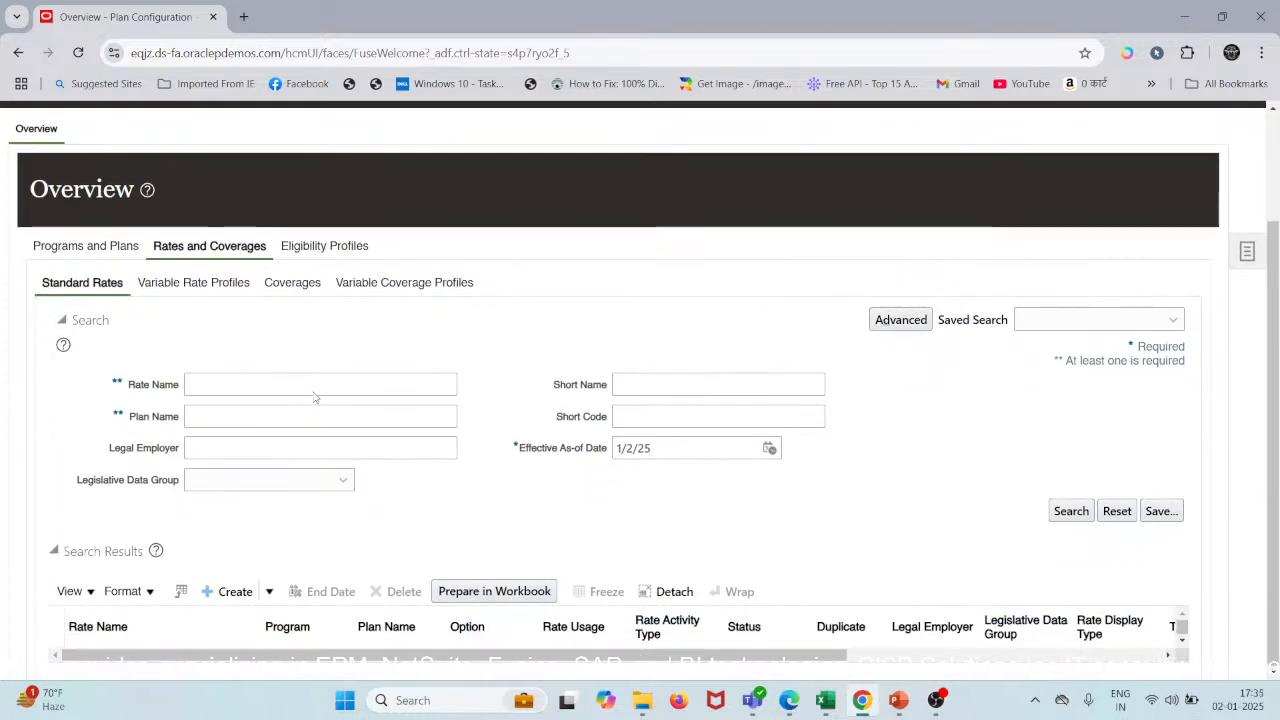
{"action": "scroll", "coordinate": [313, 397], "scroll_direction": "down", "scroll_amount": 1}
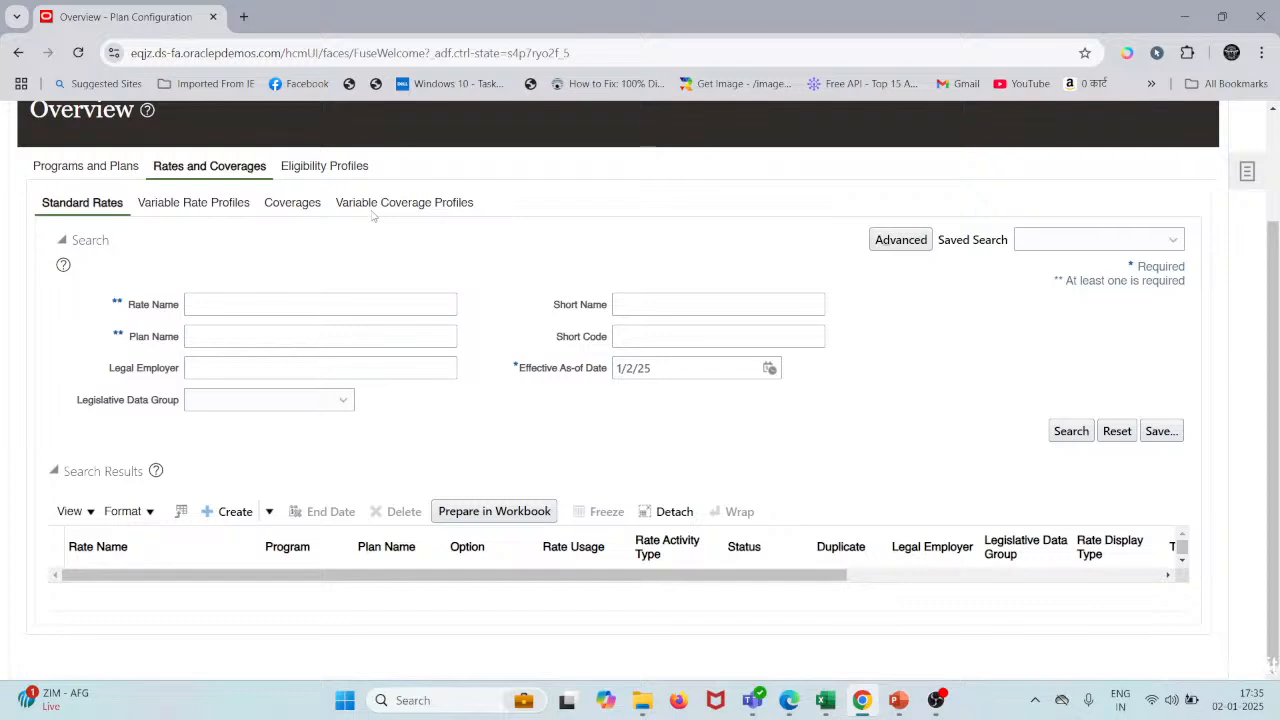
{"action": "left_click", "coordinate": [293, 210]}
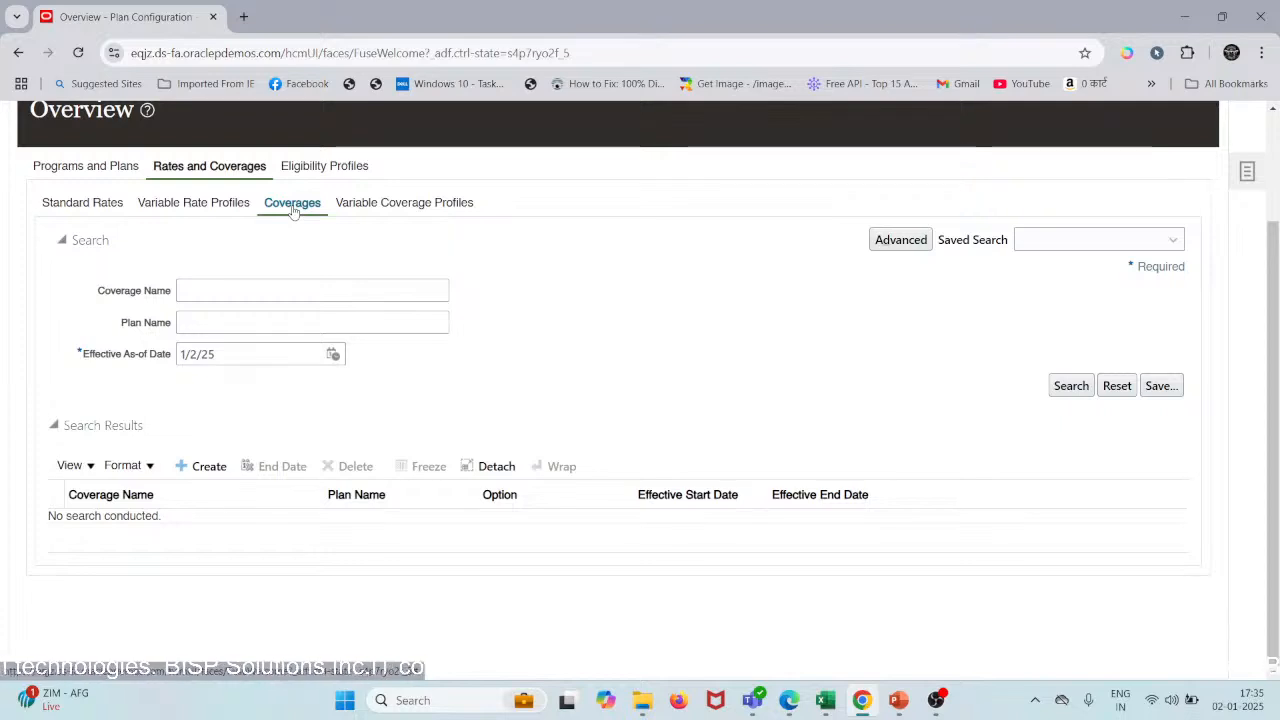
- Start a new coverage and name it Participant Coverage
{"action": "left_click", "coordinate": [205, 466]}
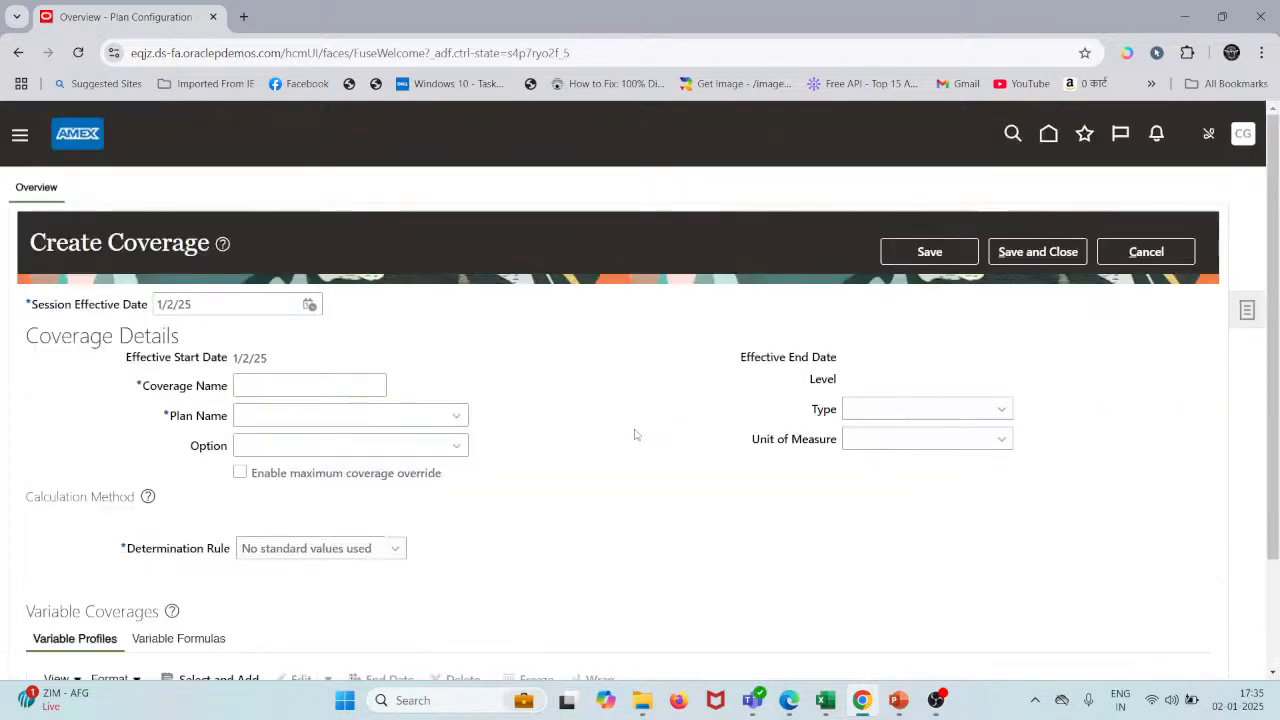
{"action": "left_click", "coordinate": [270, 389]}
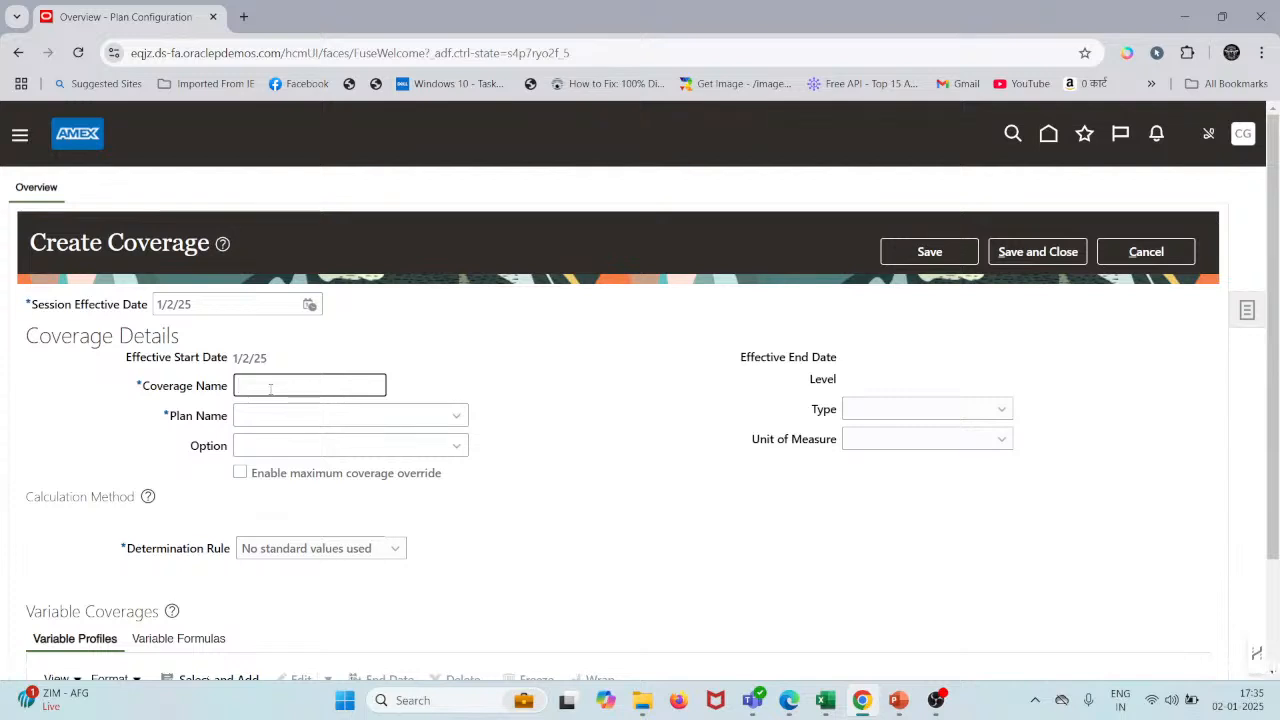
{"action": "type", "text": "Participant Co"}
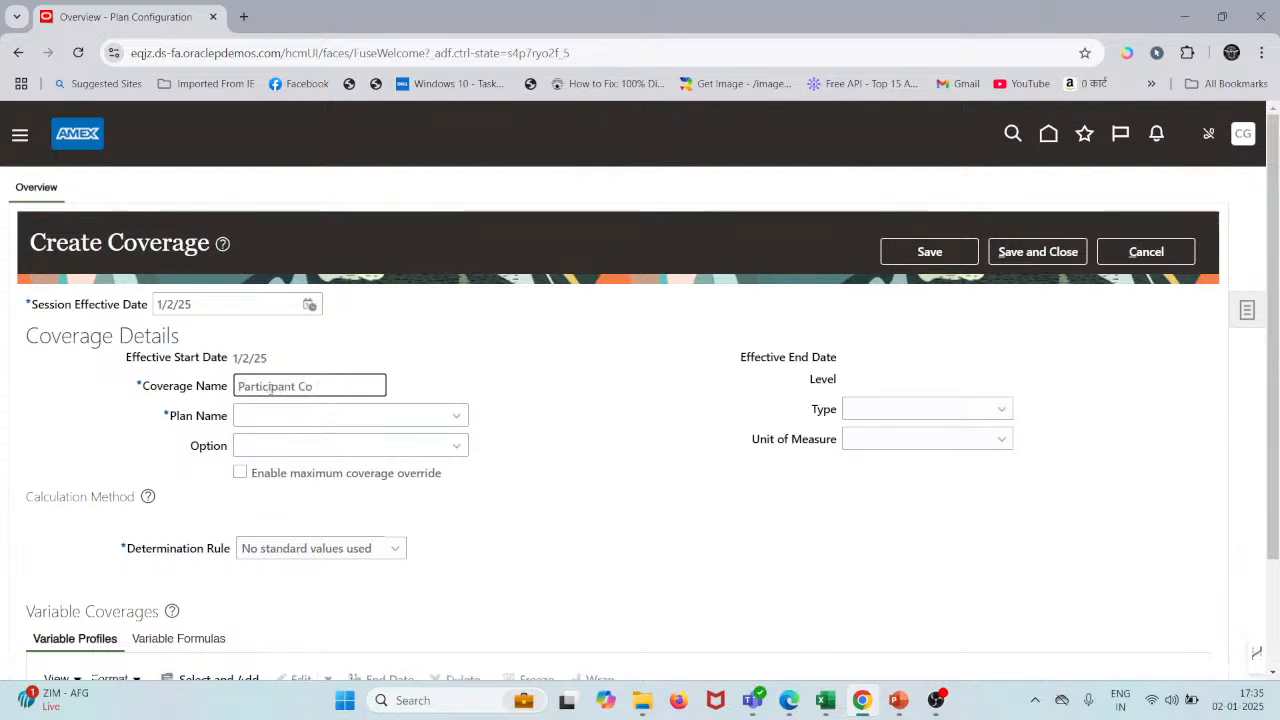
{"action": "type", "text": "verage"}
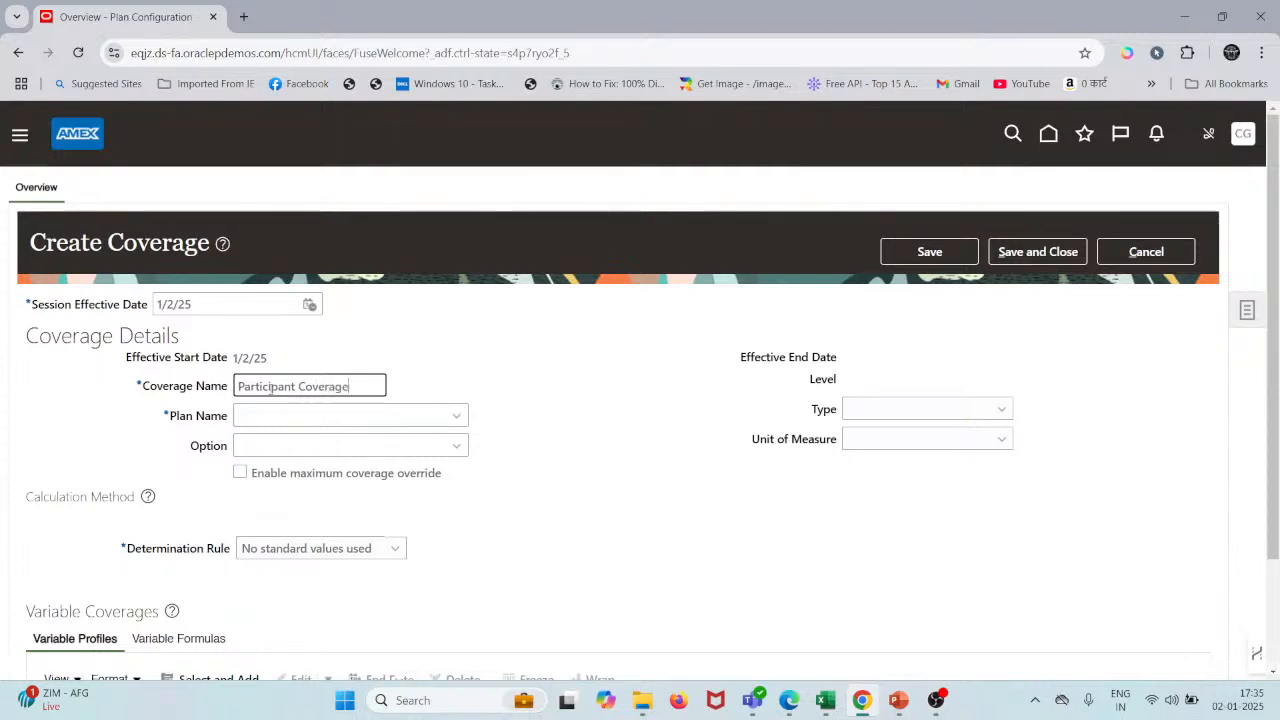
- Assign the coverage to the plan Health Insurance Plan 01 with the option Employee + Spouse
{"action": "scroll", "coordinate": [481, 543], "scroll_direction": "down", "scroll_amount": 3}
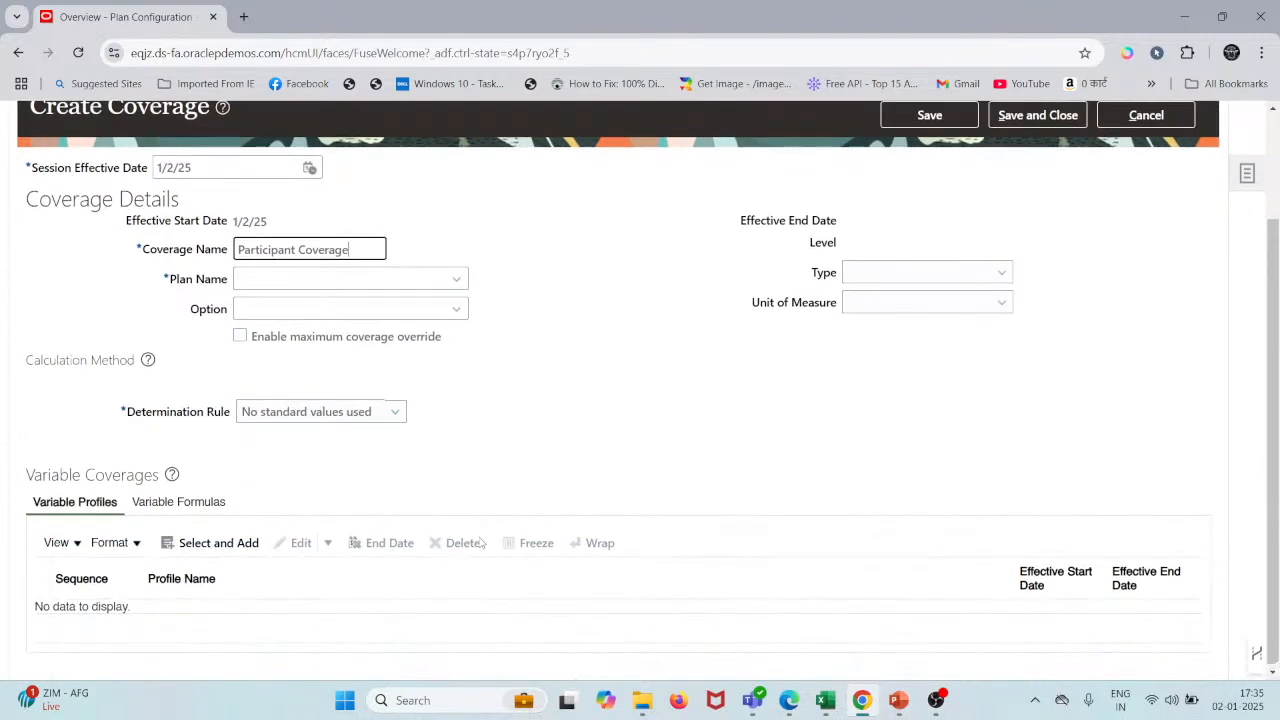
{"action": "left_click", "coordinate": [457, 278]}
{"action": "left_click", "coordinate": [457, 278]}
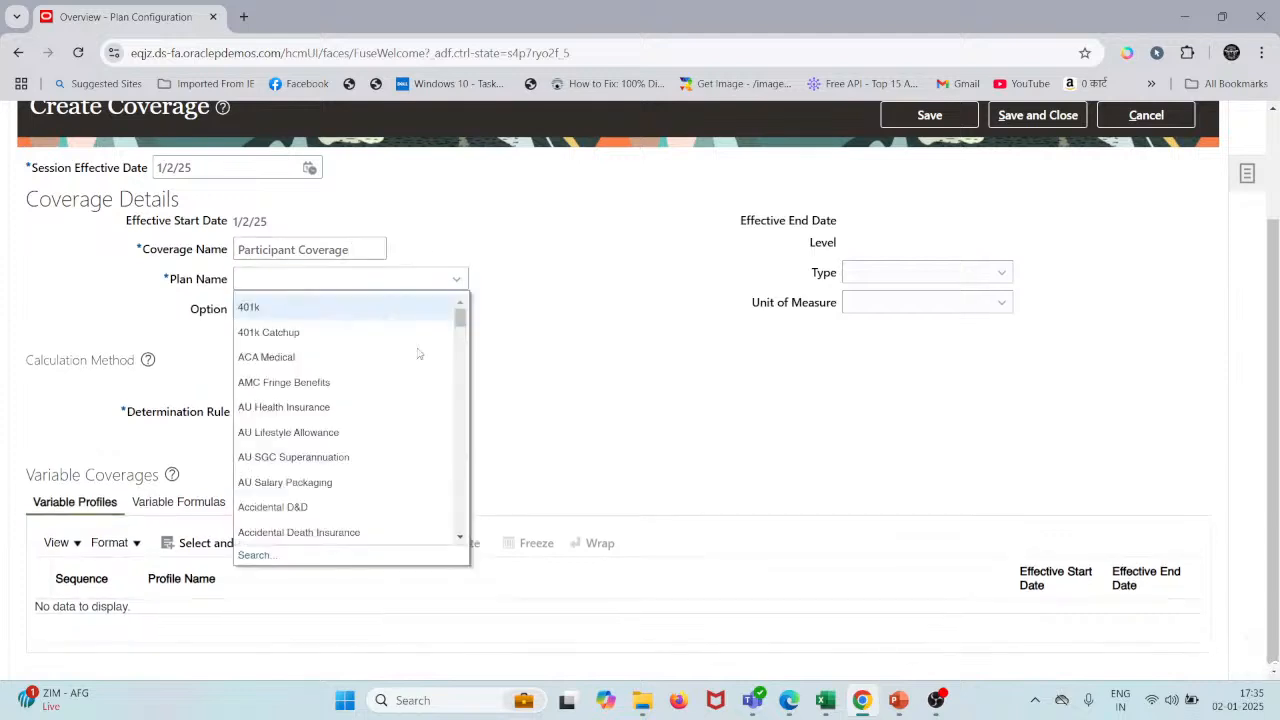
{"action": "scroll", "coordinate": [371, 443], "scroll_direction": "down", "scroll_amount": 3}
{"action": "scroll", "coordinate": [371, 443], "scroll_direction": "down", "scroll_amount": 1}
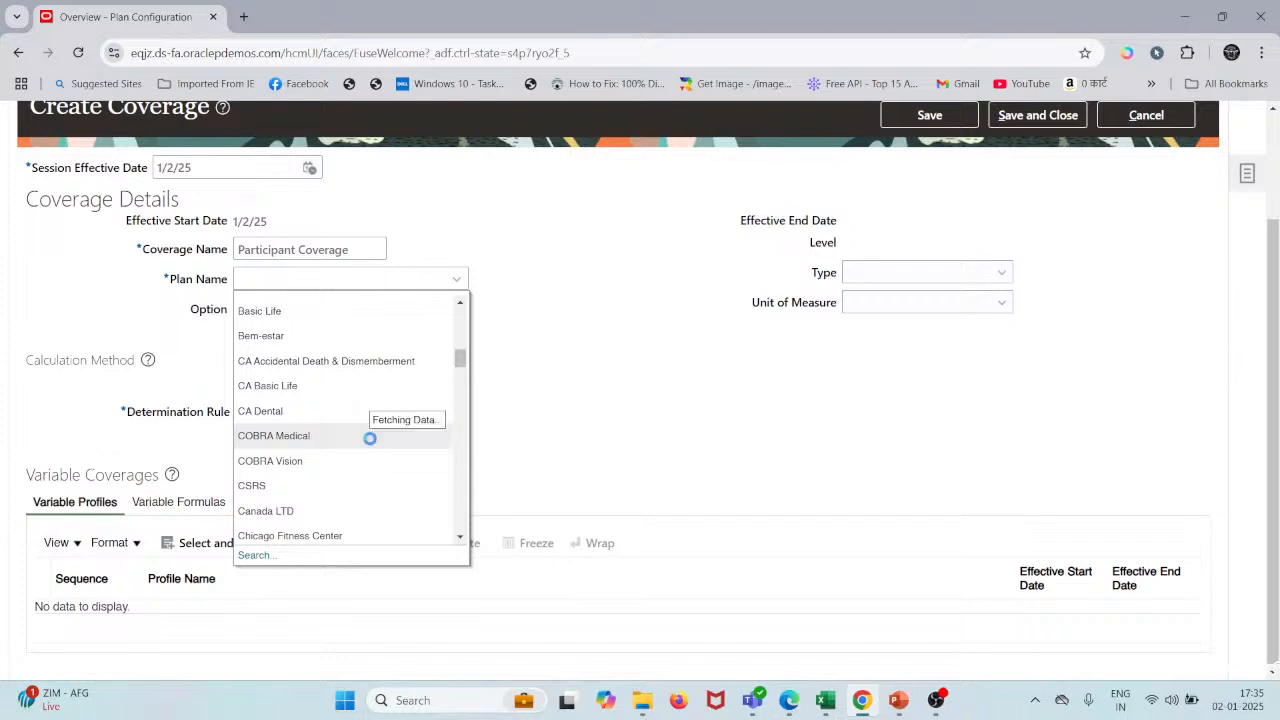
{"action": "scroll", "coordinate": [371, 443], "scroll_direction": "down", "scroll_amount": 5}
{"action": "scroll", "coordinate": [371, 443], "scroll_direction": "down", "scroll_amount": 5}
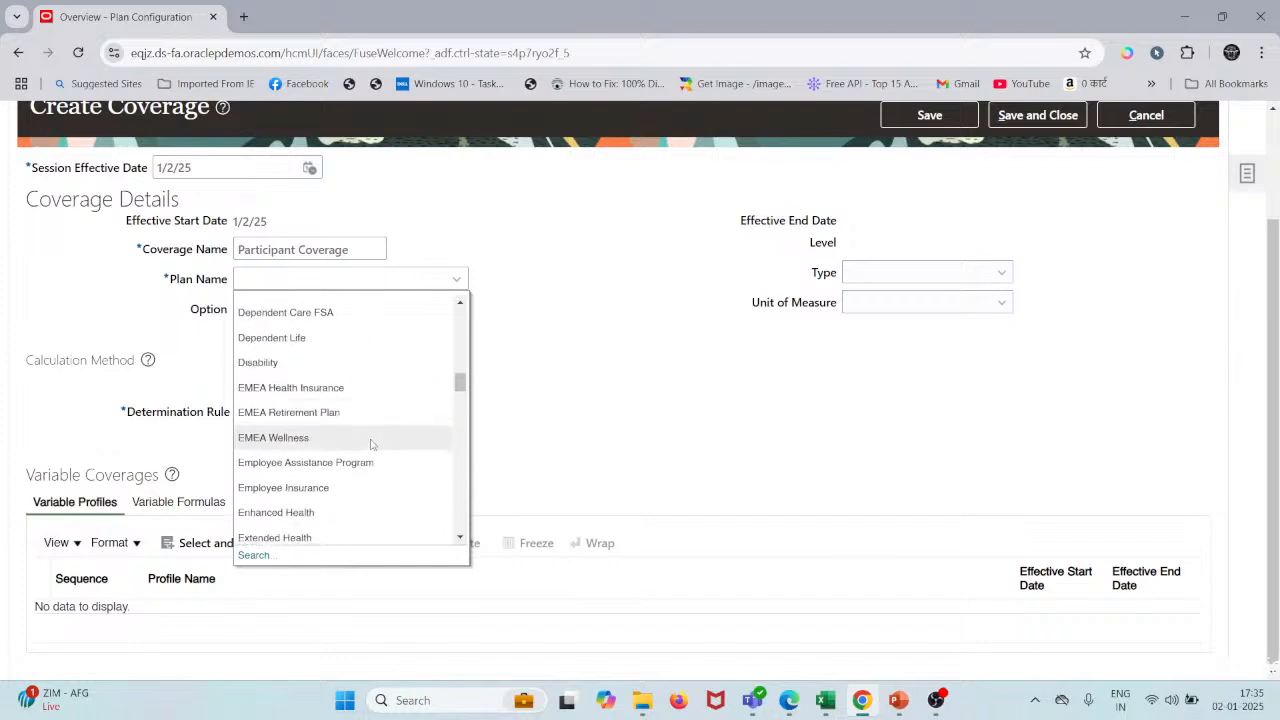
{"action": "scroll", "coordinate": [371, 443], "scroll_direction": "down", "scroll_amount": 7}
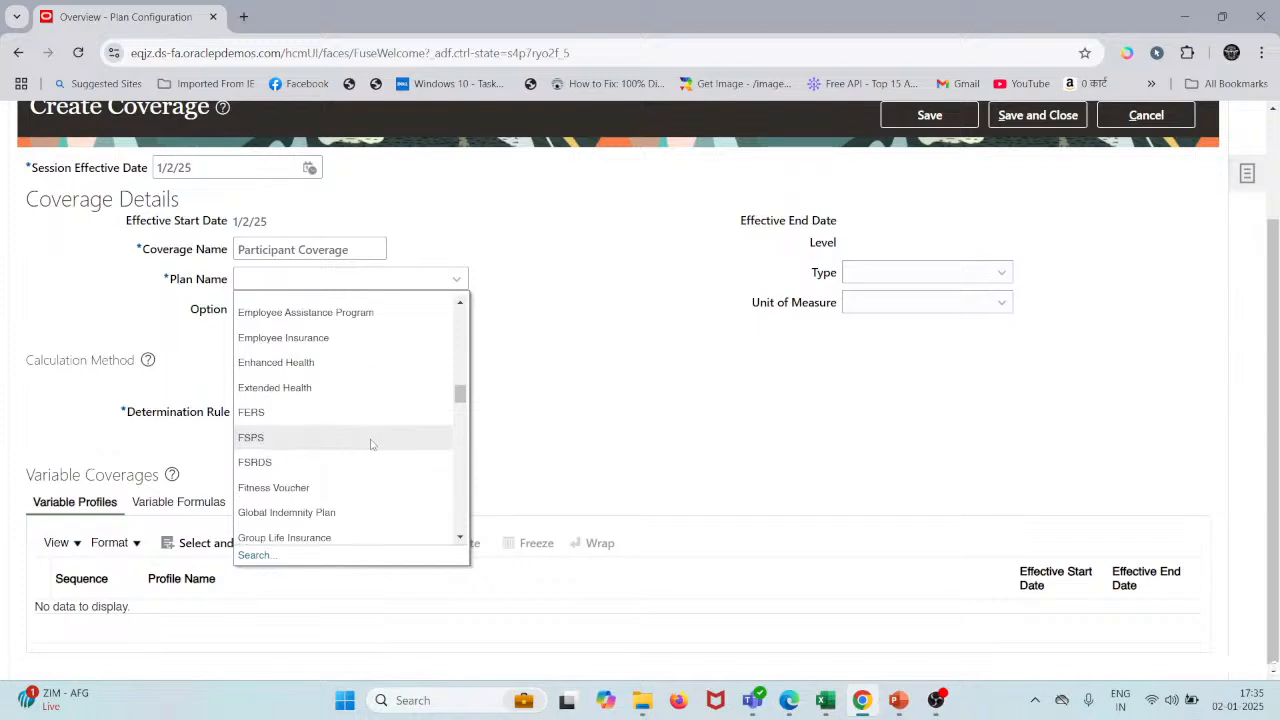
{"action": "scroll", "coordinate": [371, 442], "scroll_direction": "down", "scroll_amount": 3}
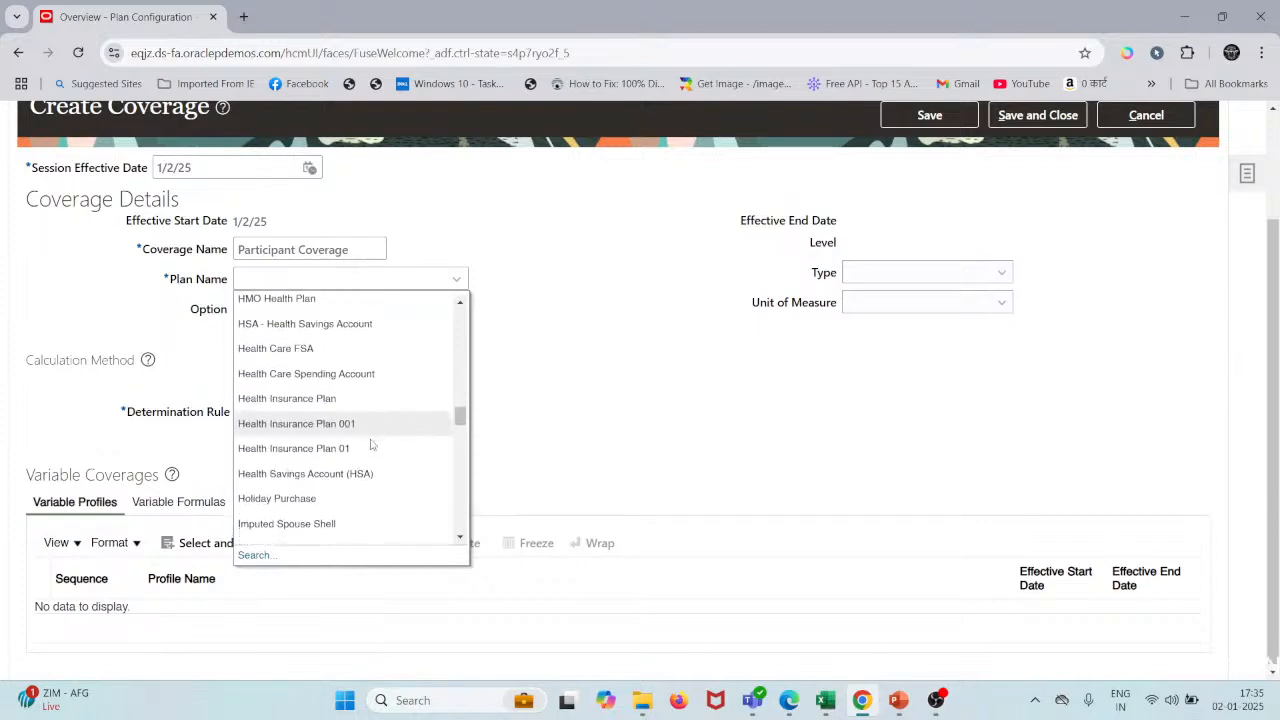
{"action": "left_click", "coordinate": [371, 451]}
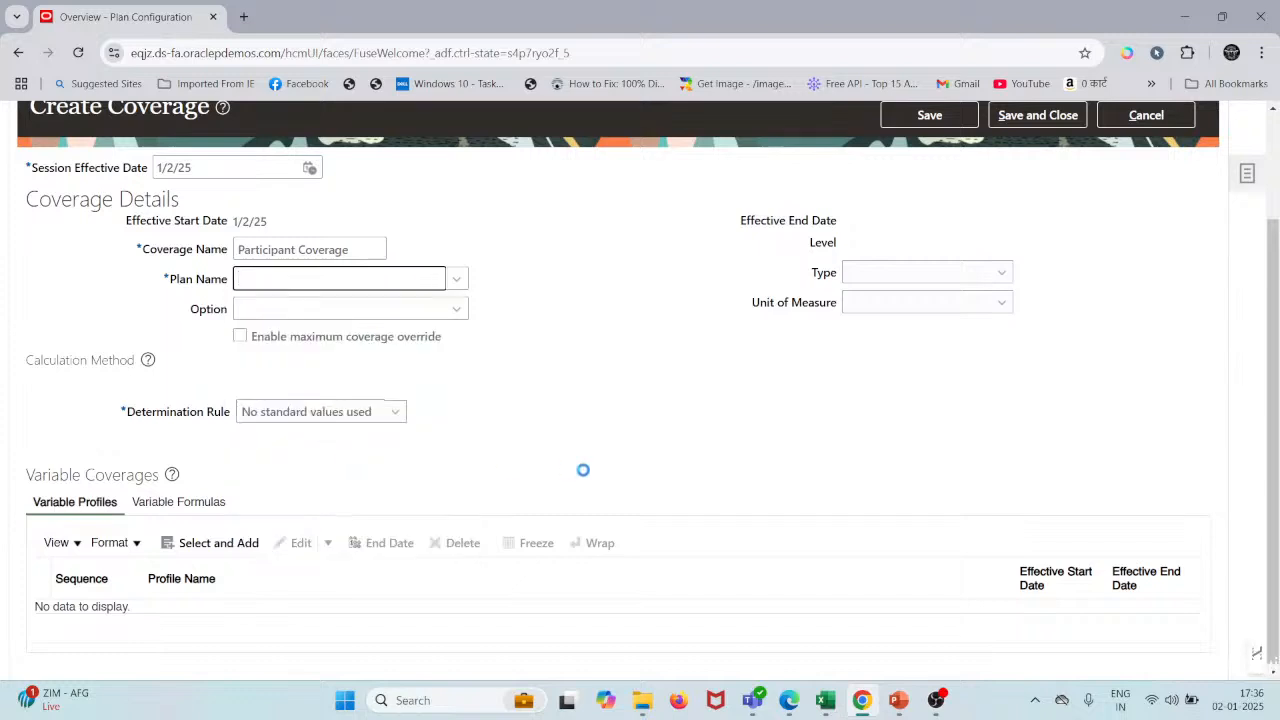
{"action": "left_click", "coordinate": [452, 310]}
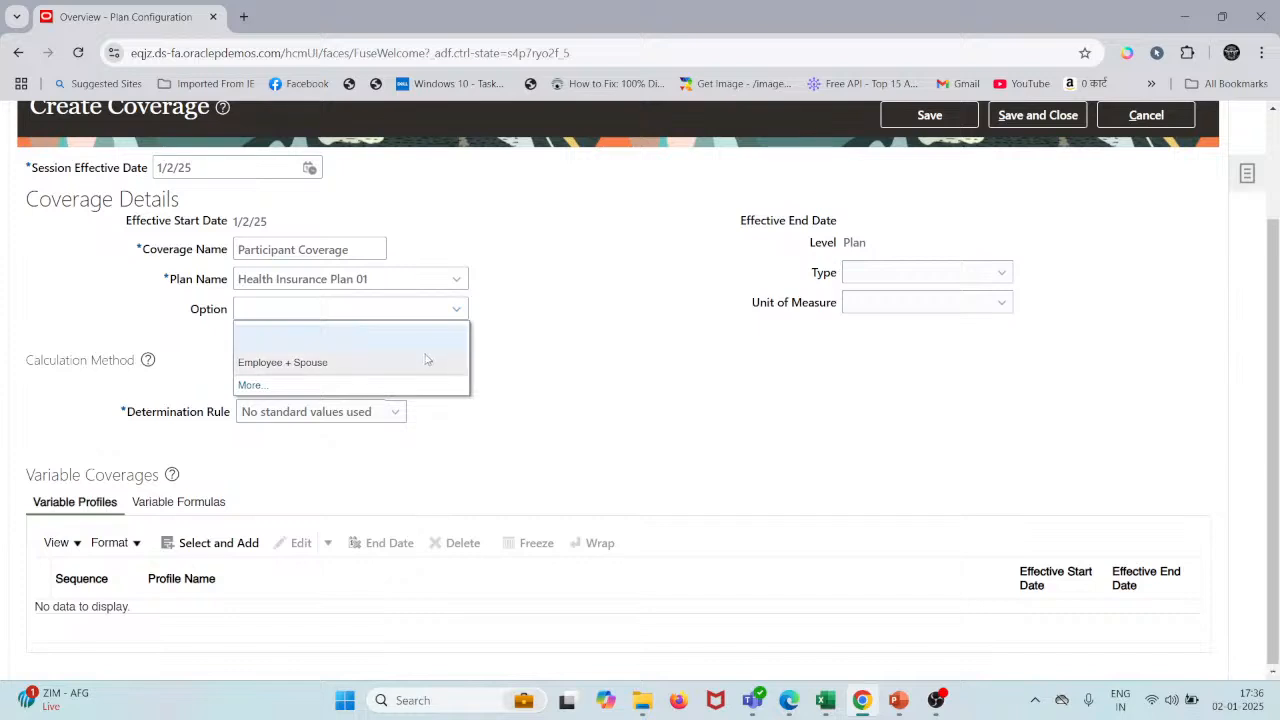
{"action": "left_click", "coordinate": [418, 362]}
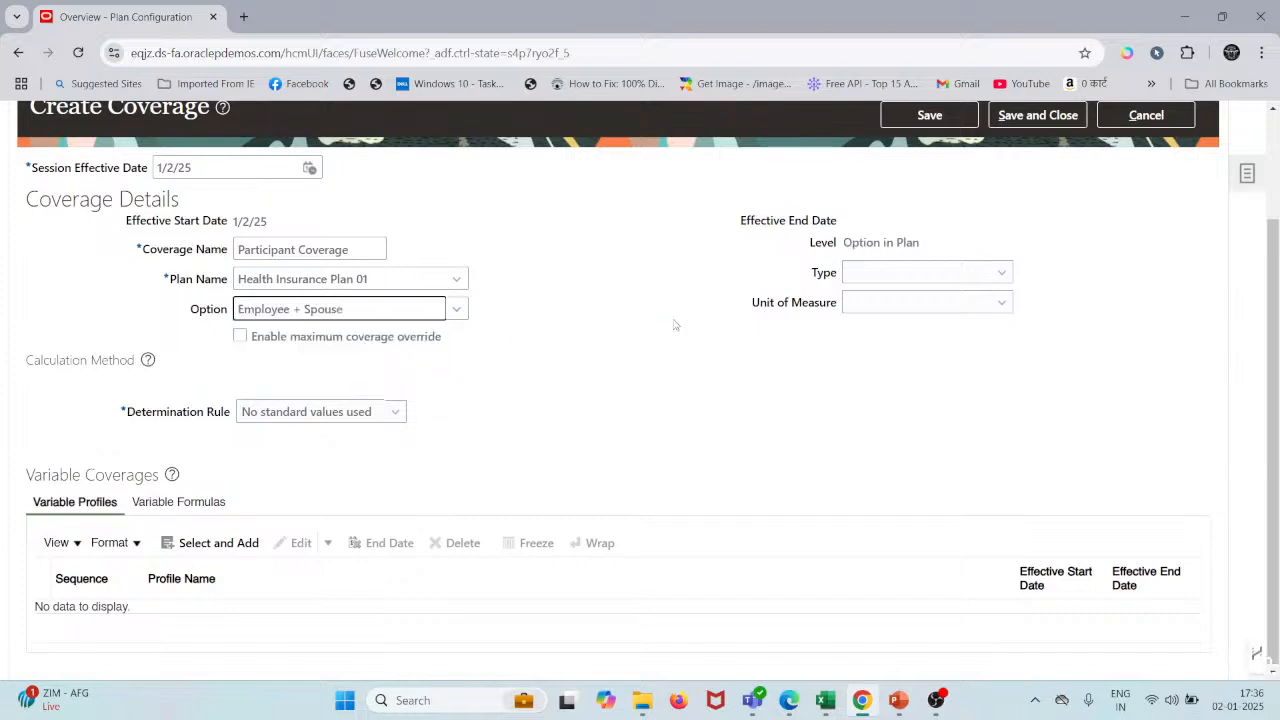
- Extend the coverage name to Participant and Spouse Coverage
{"action": "left_click", "coordinate": [300, 251]}
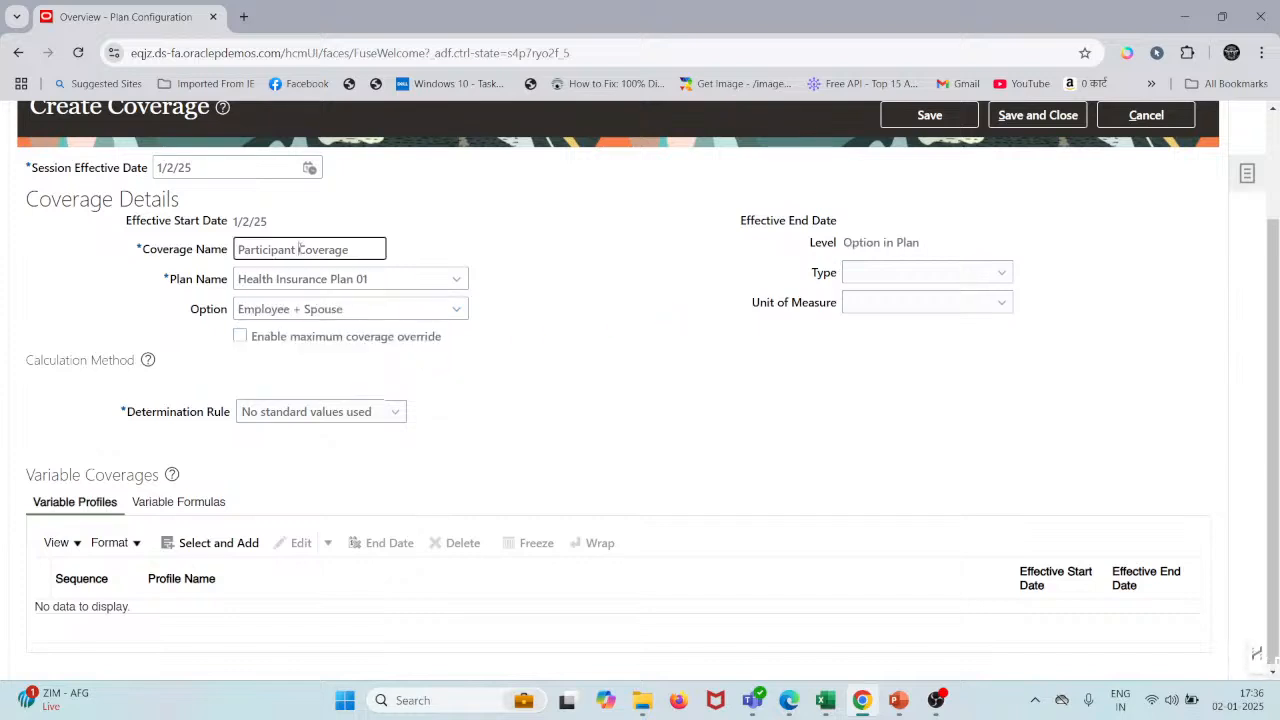
{"action": "type", "text": "anf"}
{"action": "key", "text": "BackSpace"}
{"action": "type", "text": "d Spouce"}
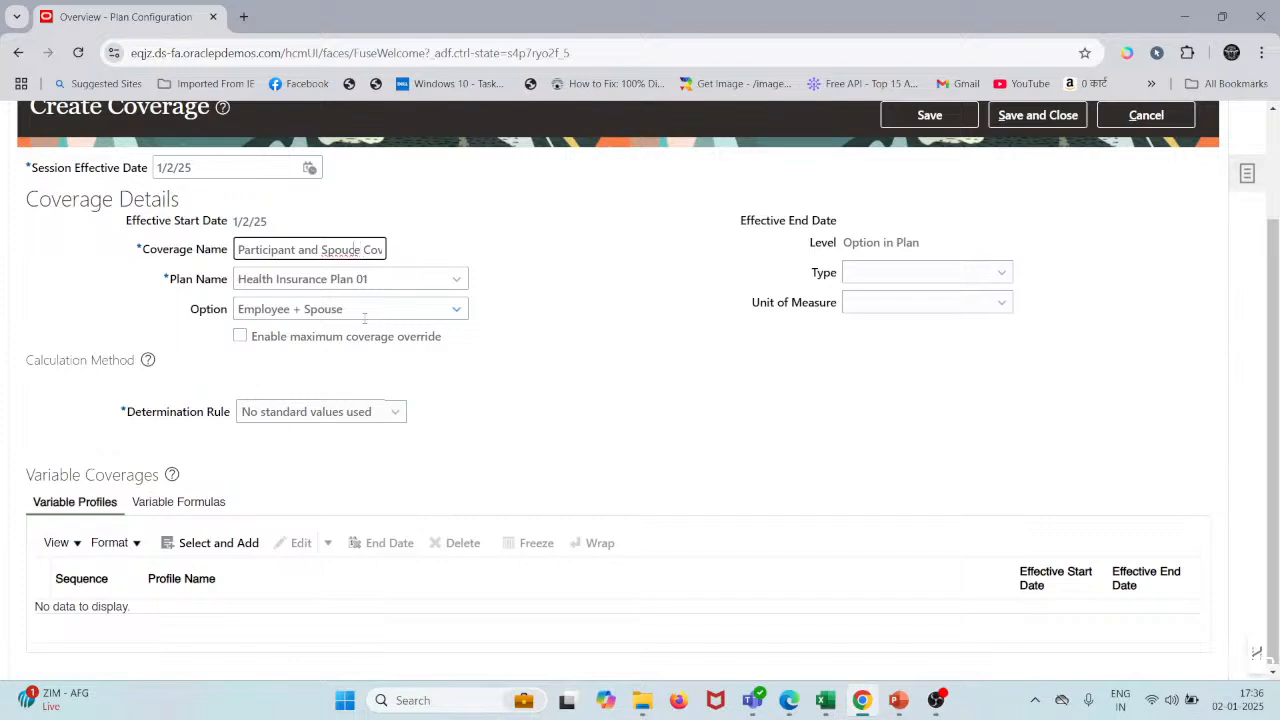
{"action": "key", "text": "Left"}
{"action": "key", "text": "Left"}
{"action": "key", "text": "BackSpace"}
{"action": "type", "text": "s"}
- Set the coverage's type to Coverage
{"action": "left_click", "coordinate": [890, 275]}
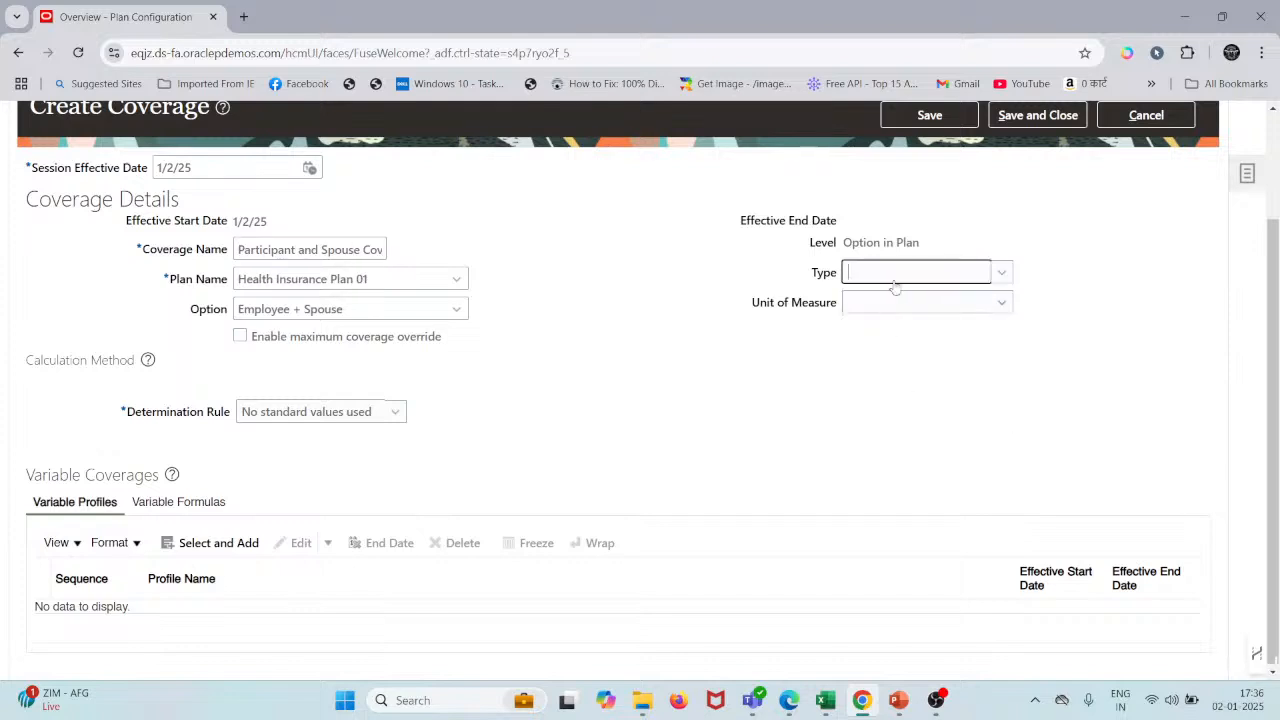
{"action": "left_click", "coordinate": [893, 292]}
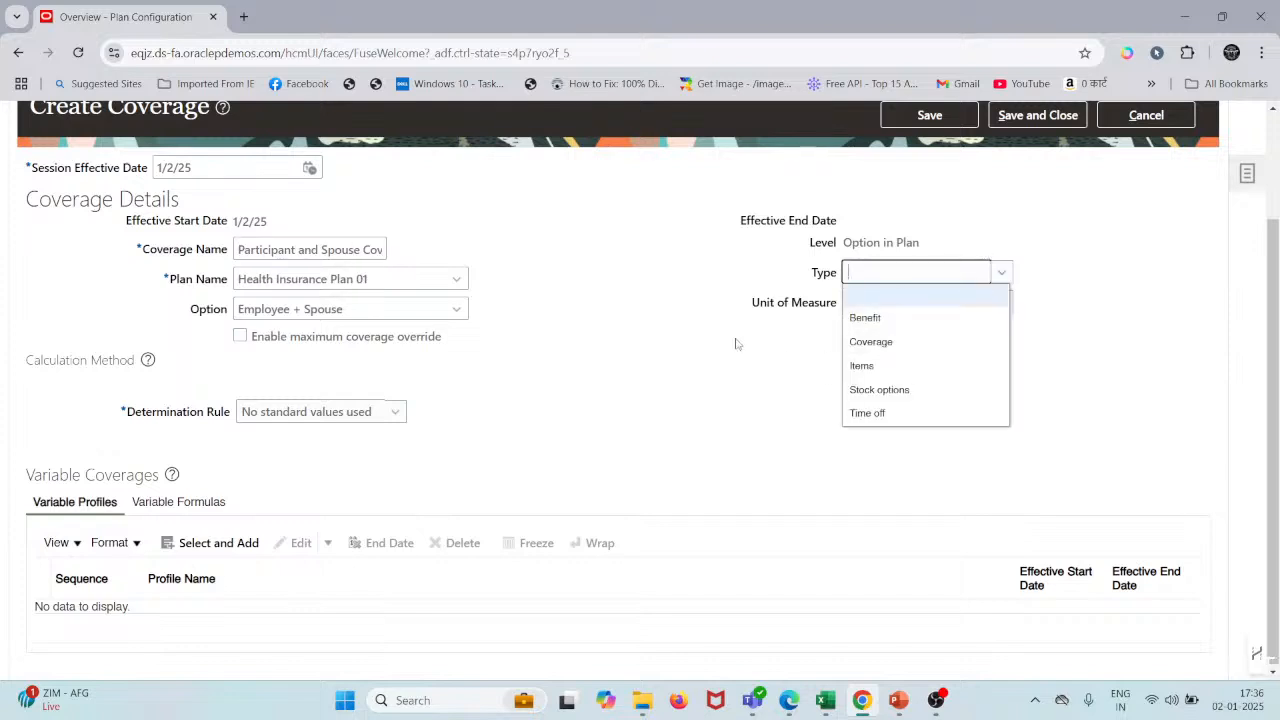
{"action": "left_click", "coordinate": [894, 343]}
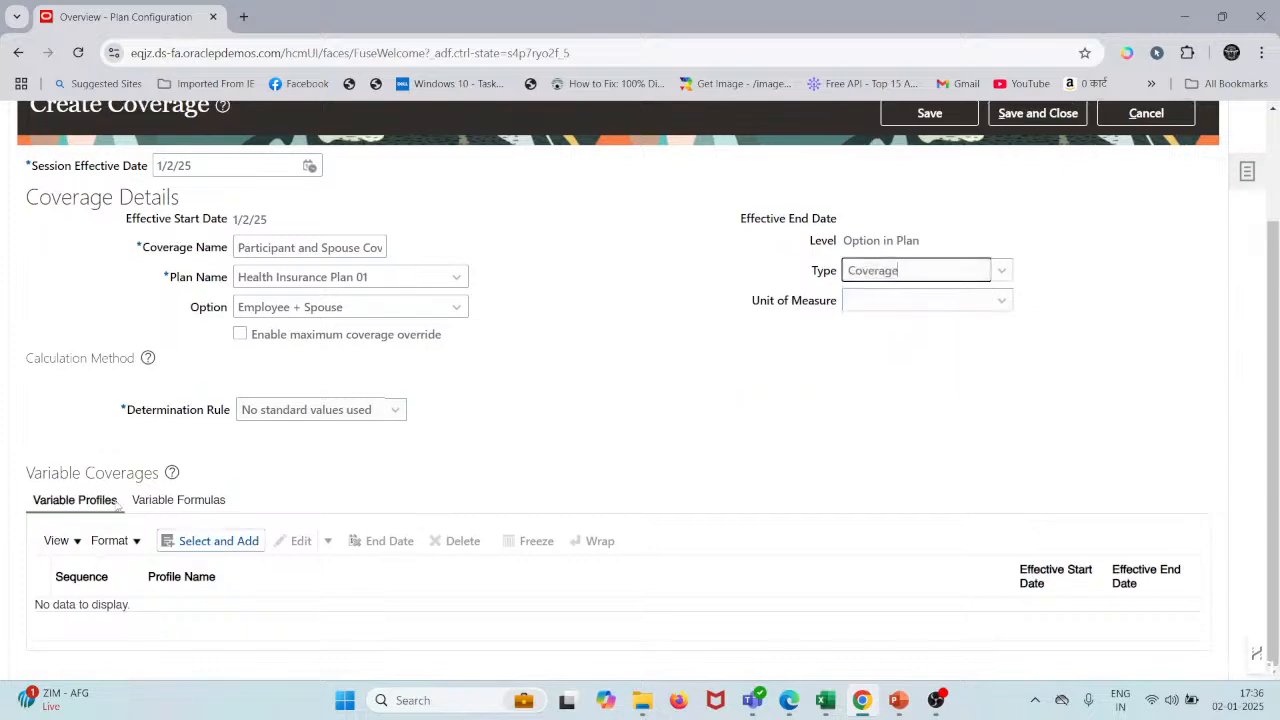
- Set the calculation method's determination rule to Flat amount with a flat amount of 10000
{"action": "left_click", "coordinate": [333, 410]}
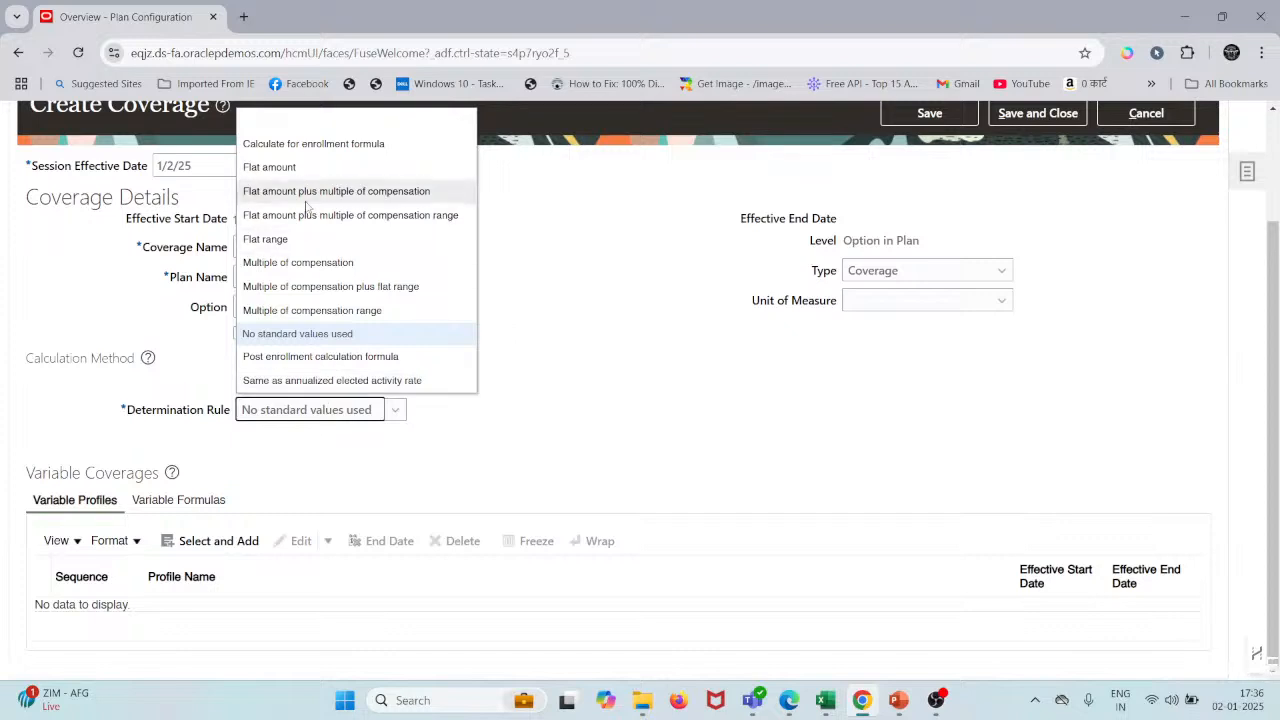
{"action": "left_click", "coordinate": [295, 168]}
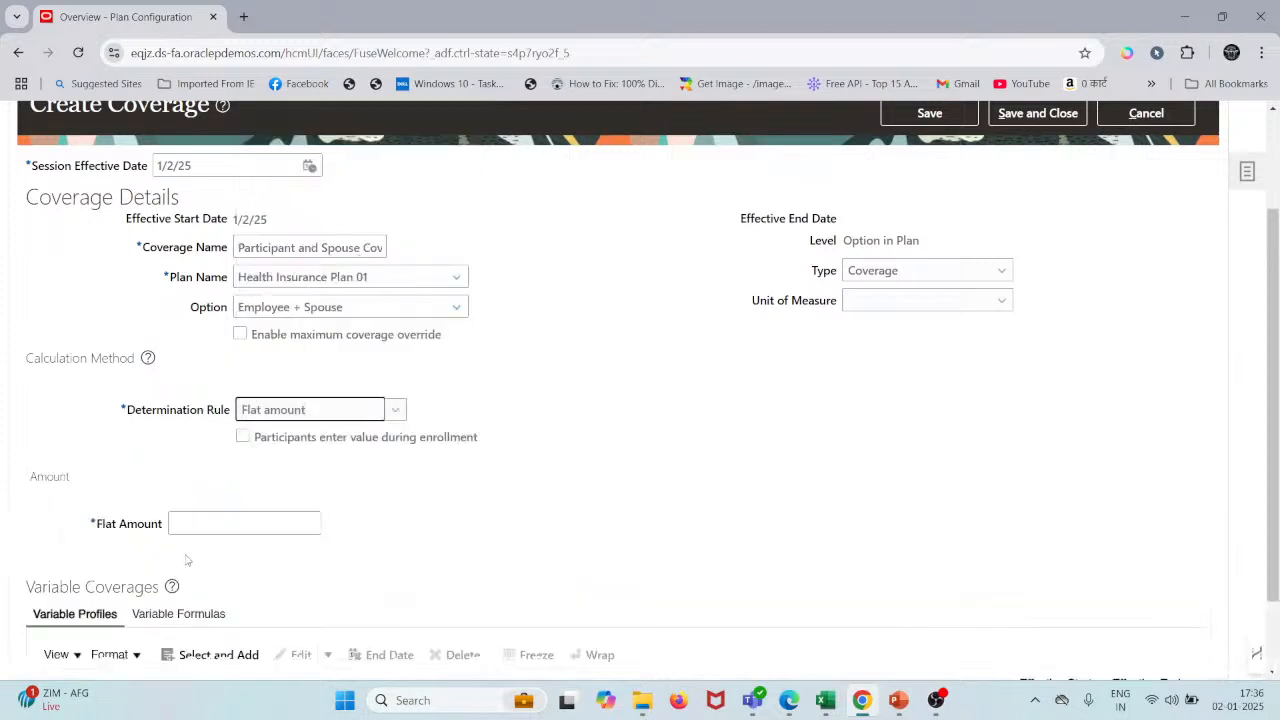
{"action": "left_click", "coordinate": [210, 518]}
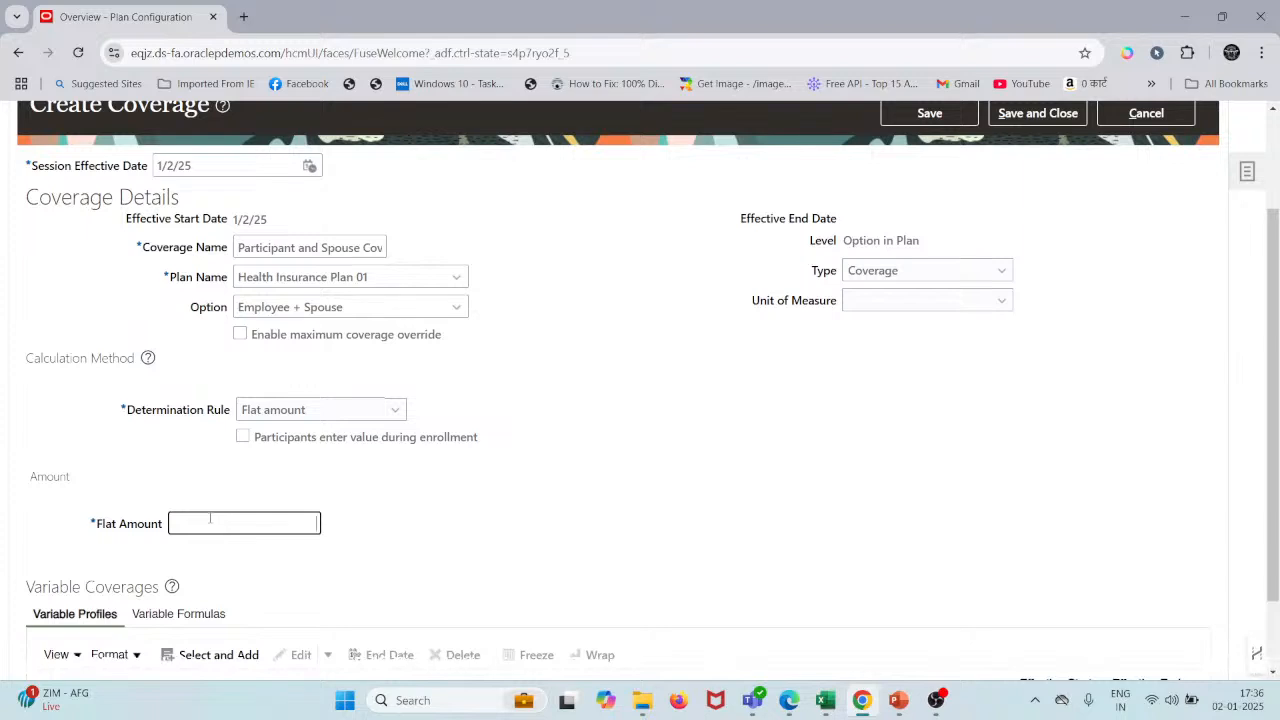
{"action": "type", "text": "5000"}
{"action": "type", "text": "0"}
{"action": "key", "text": "BackSpace"}
{"action": "key", "text": "BackSpace"}
{"action": "key", "text": "BackSpace"}
{"action": "key", "text": "BackSpace"}
{"action": "key", "text": "BackSpace"}
{"action": "type", "text": "100"}
{"action": "scroll", "coordinate": [537, 572], "scroll_direction": "down", "scroll_amount": 1}
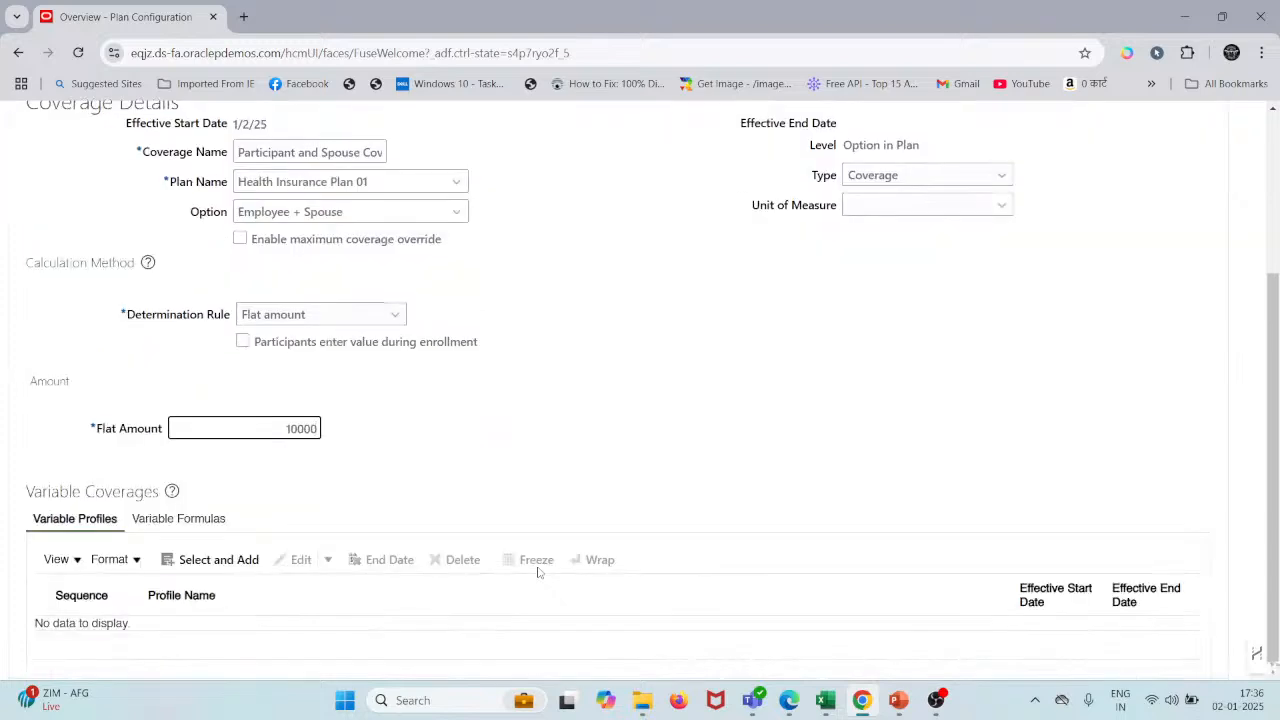
{"action": "left_click", "coordinate": [209, 561]}
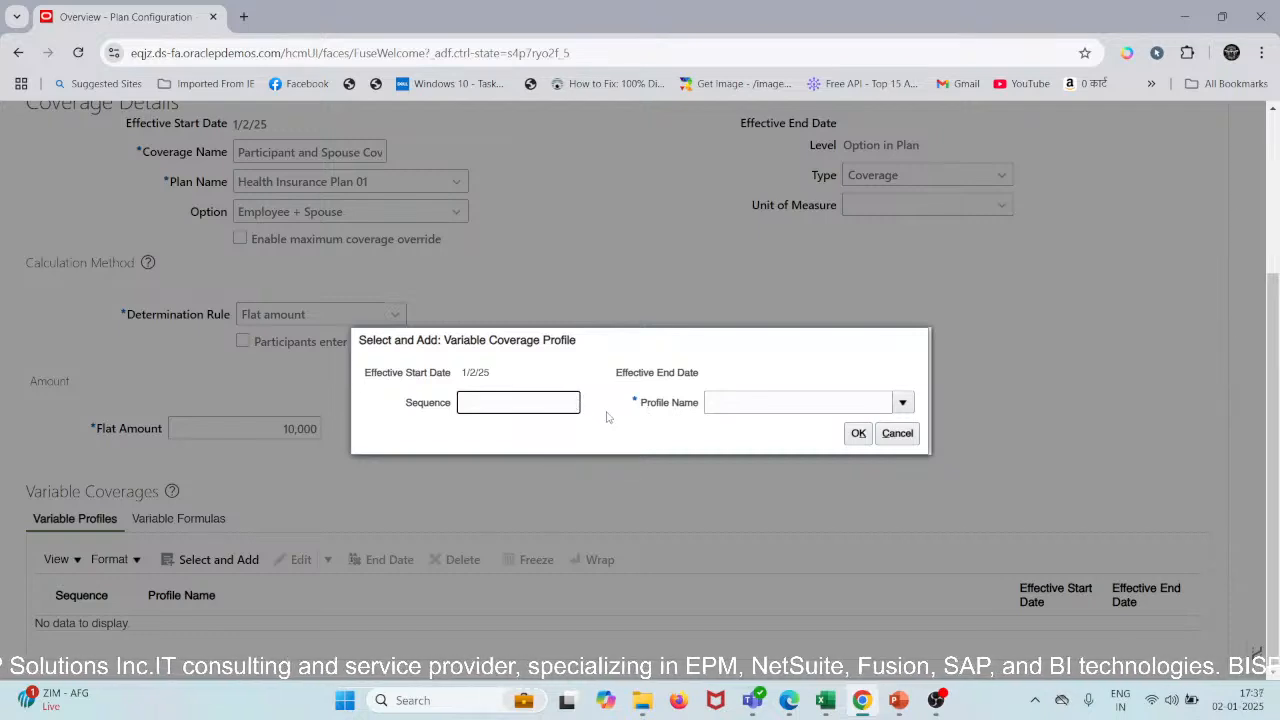
{"action": "key", "text": "Tab"}
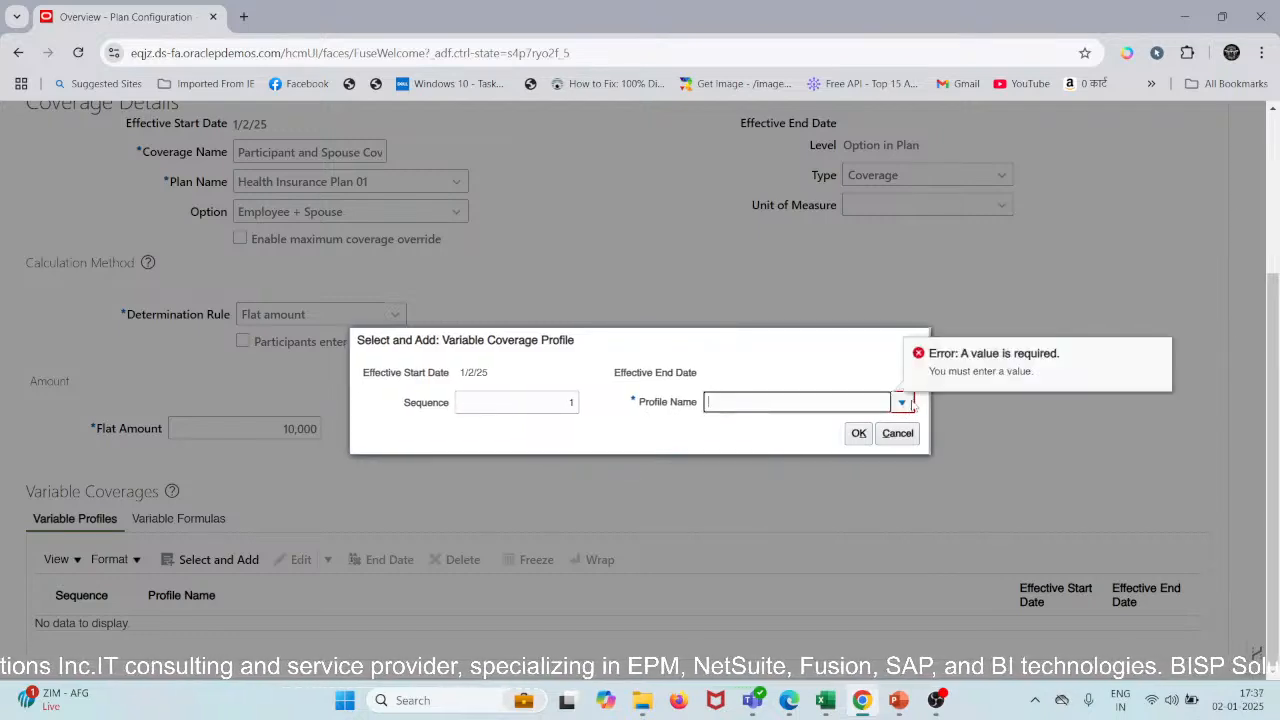
{"action": "left_click", "coordinate": [901, 402]}
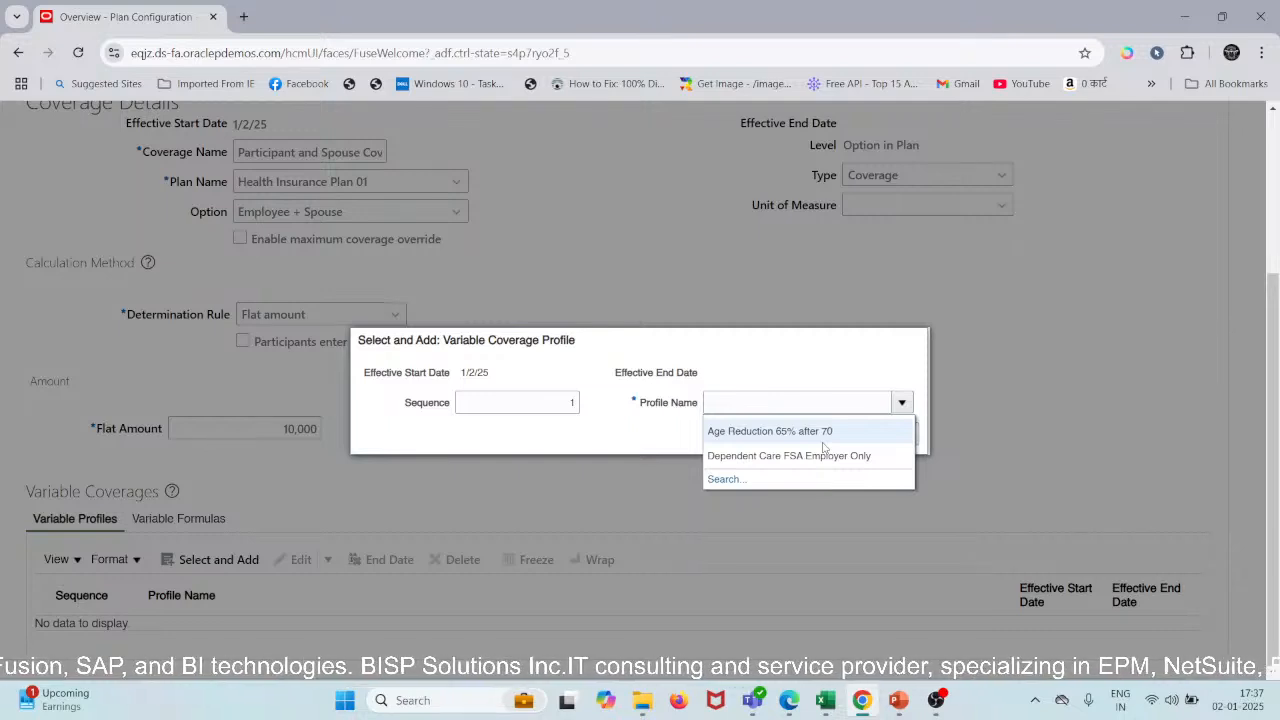
{"action": "left_click", "coordinate": [800, 360]}
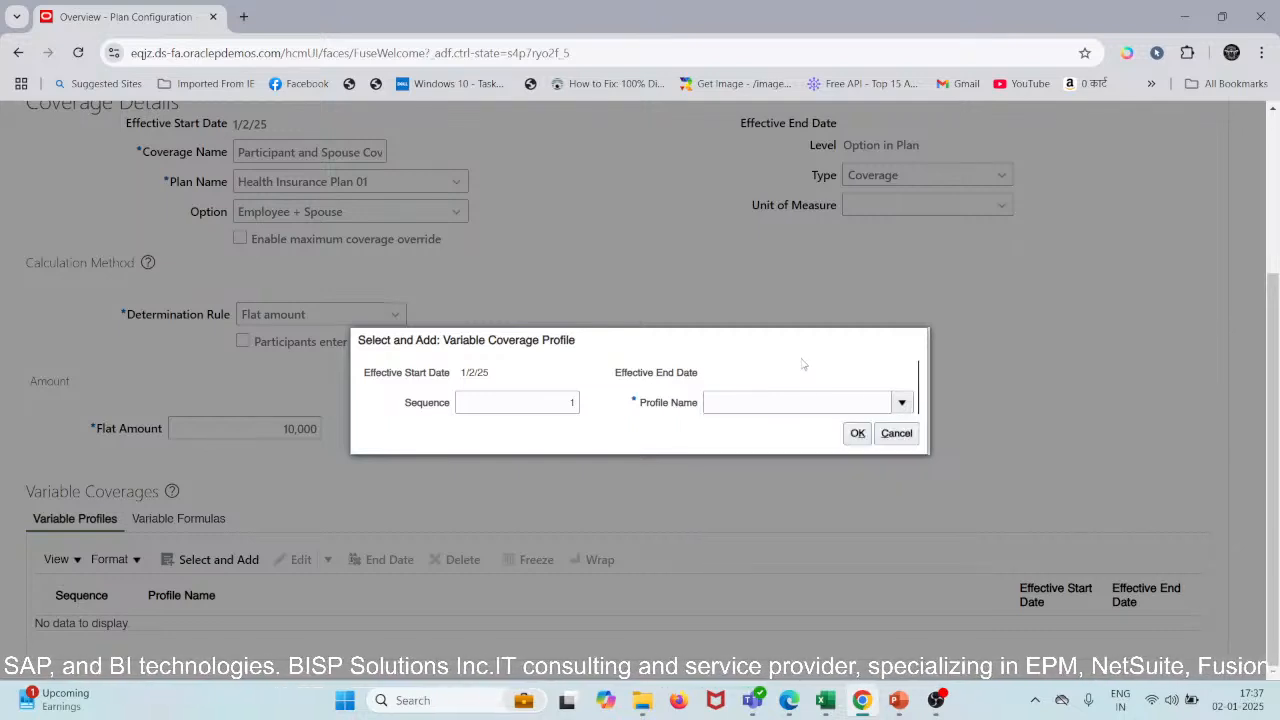
{"action": "left_click", "coordinate": [901, 403]}
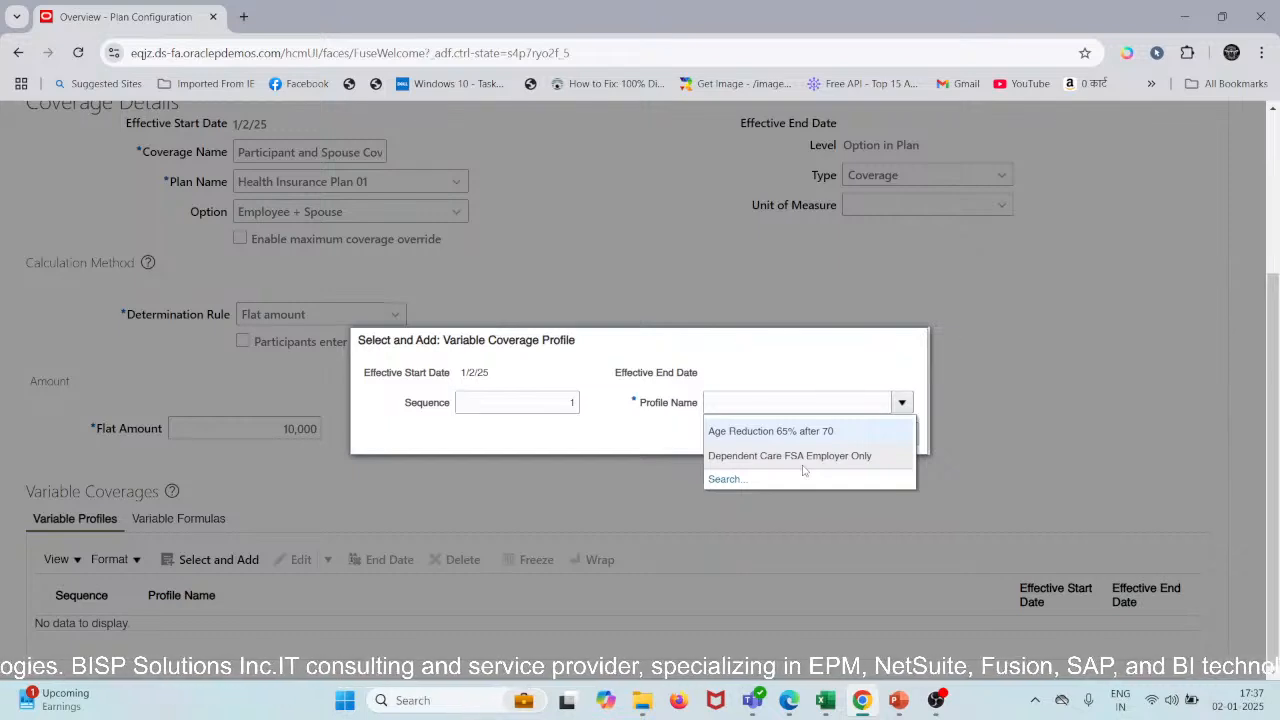
{"action": "left_click", "coordinate": [782, 456]}
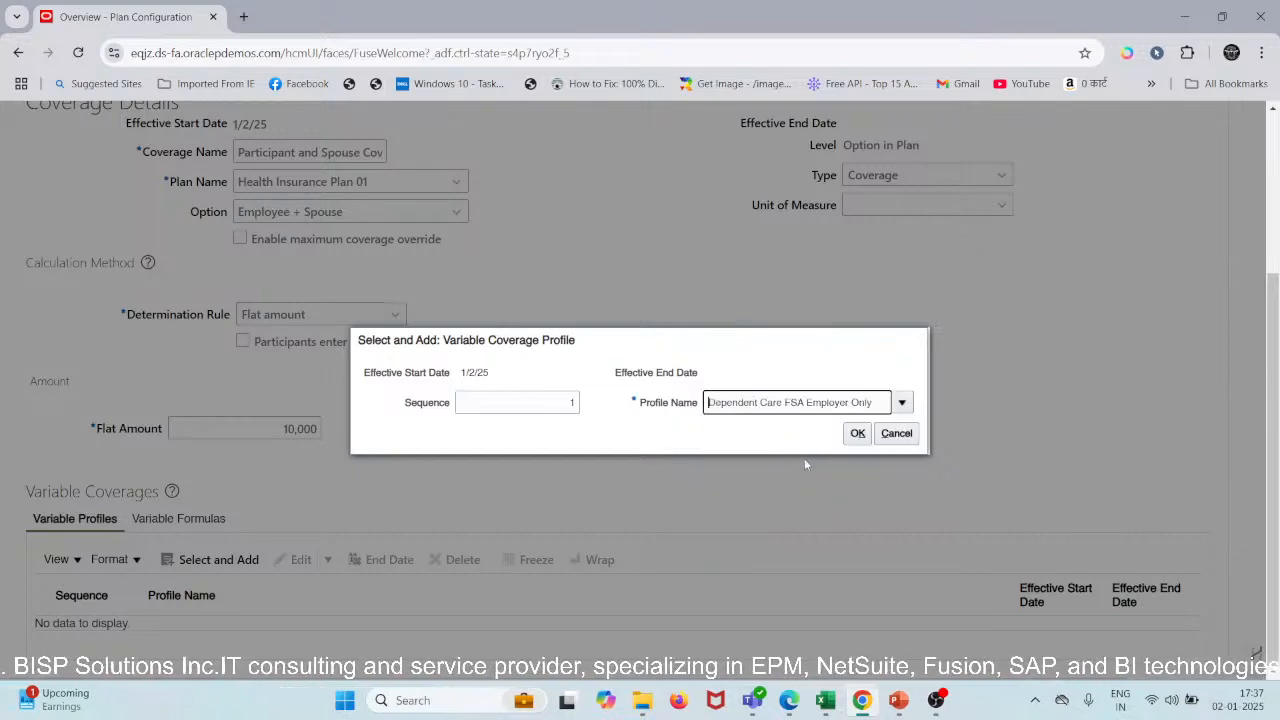
{"action": "left_click", "coordinate": [901, 437]}
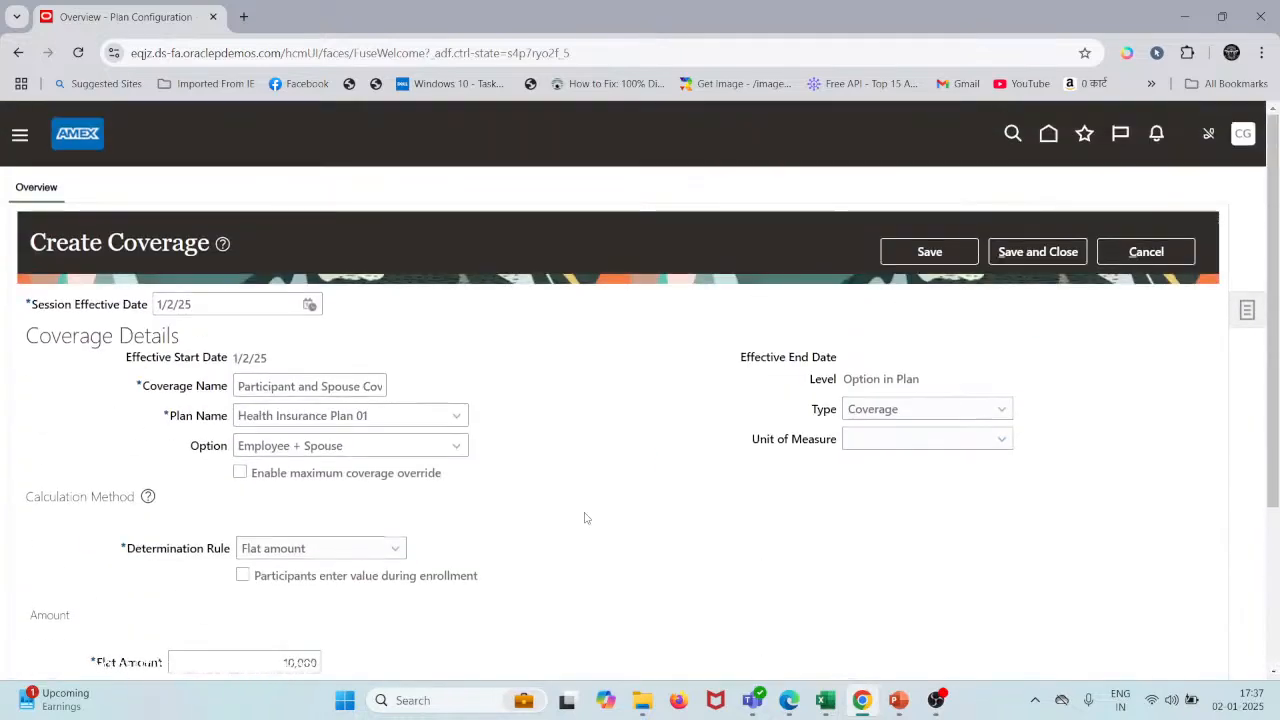
- Save the new Participant and Spouse Coverage with the session effective date 1/2/25
{"action": "scroll", "coordinate": [585, 517], "scroll_direction": "down", "scroll_amount": 2}
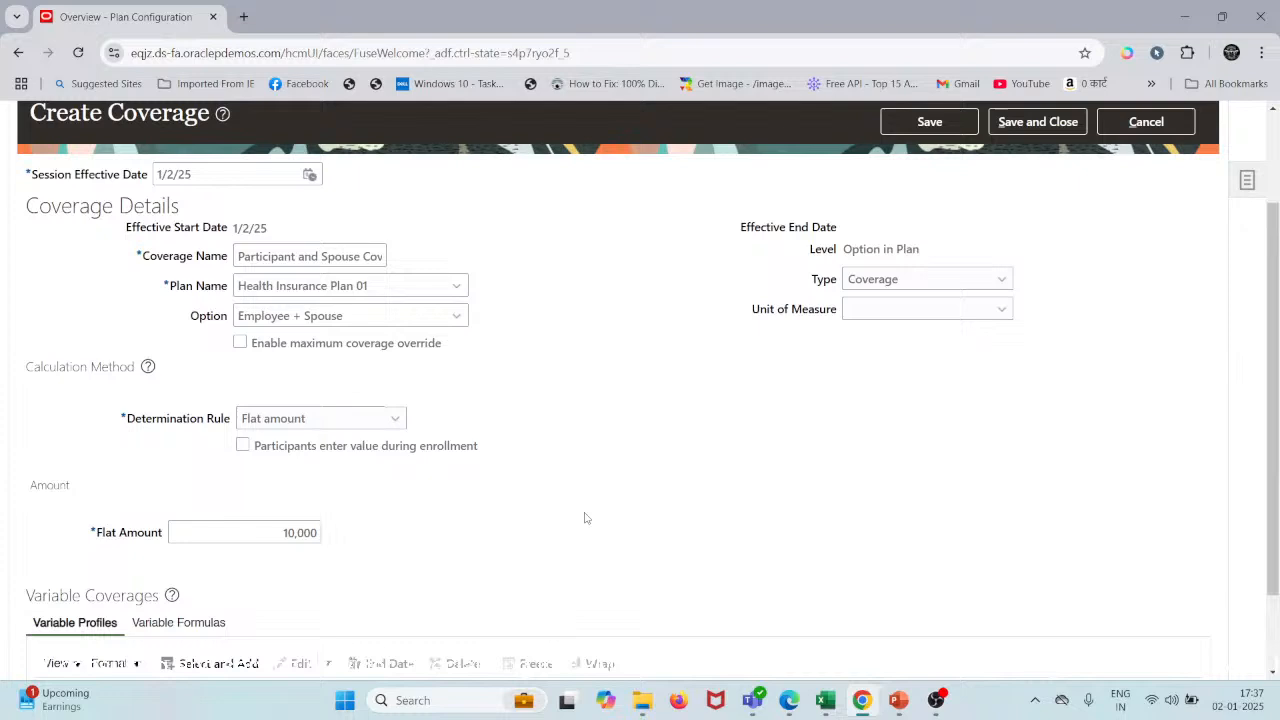
{"action": "left_click", "coordinate": [256, 258]}
{"action": "triple_click", "coordinate": [256, 258]}
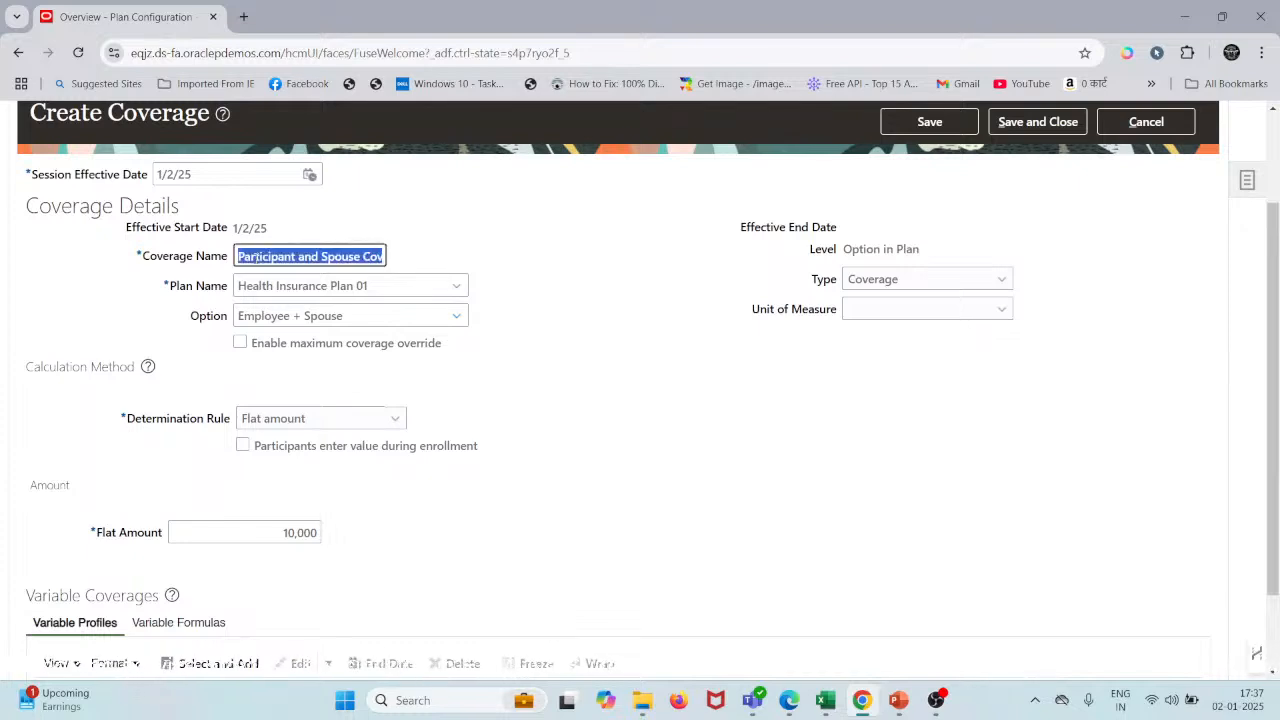
{"action": "left_click", "coordinate": [923, 128]}
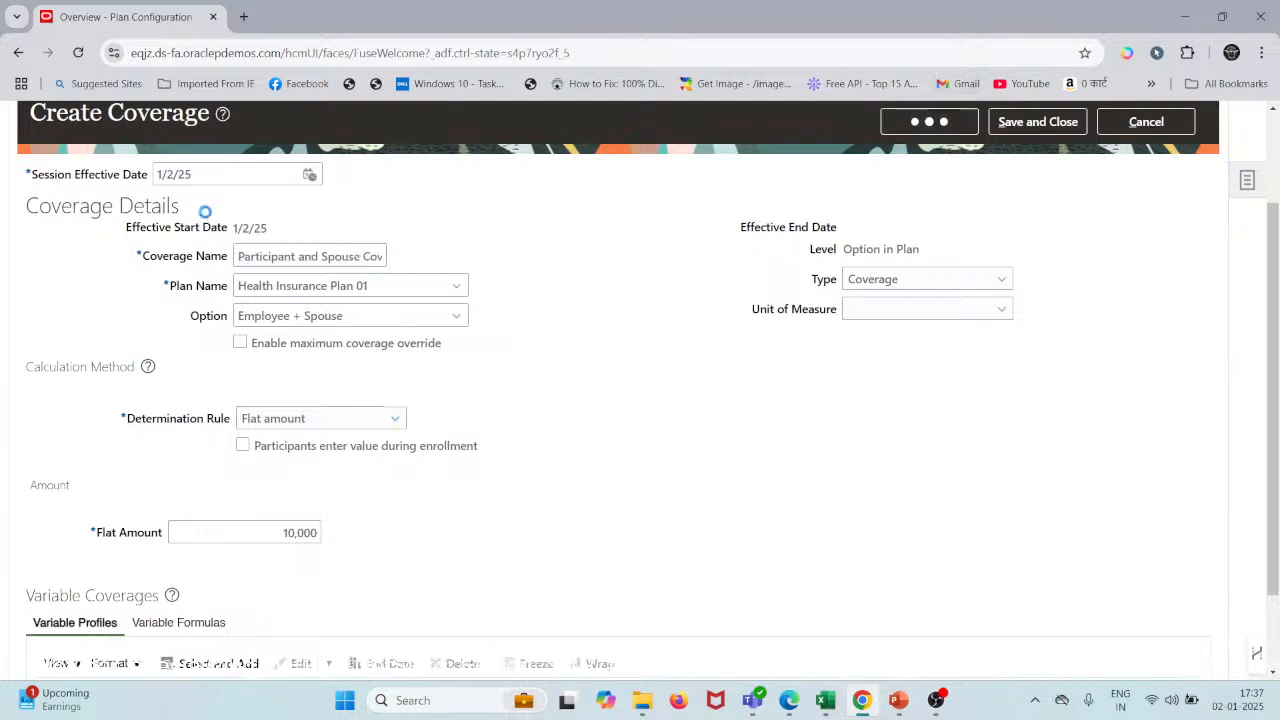
{"action": "left_click_drag", "start_coordinate": [203, 175], "coordinate": [84, 180]}
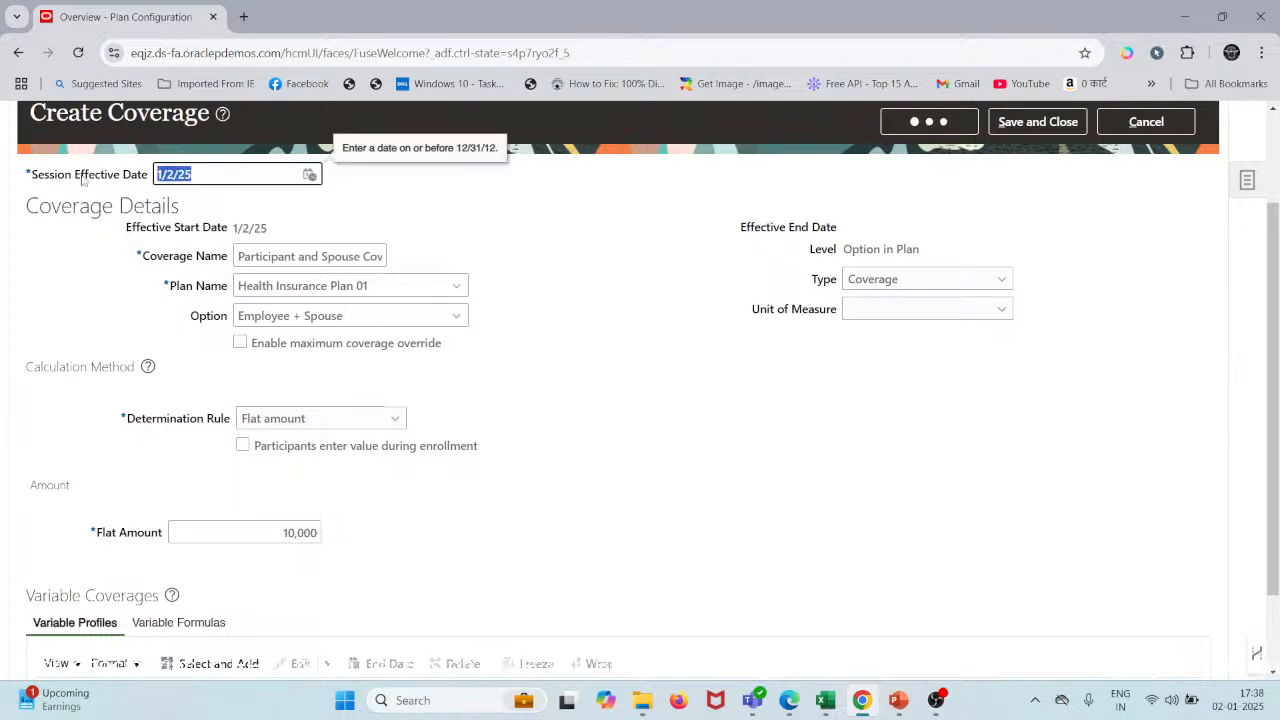
{"action": "left_click", "coordinate": [520, 223]}
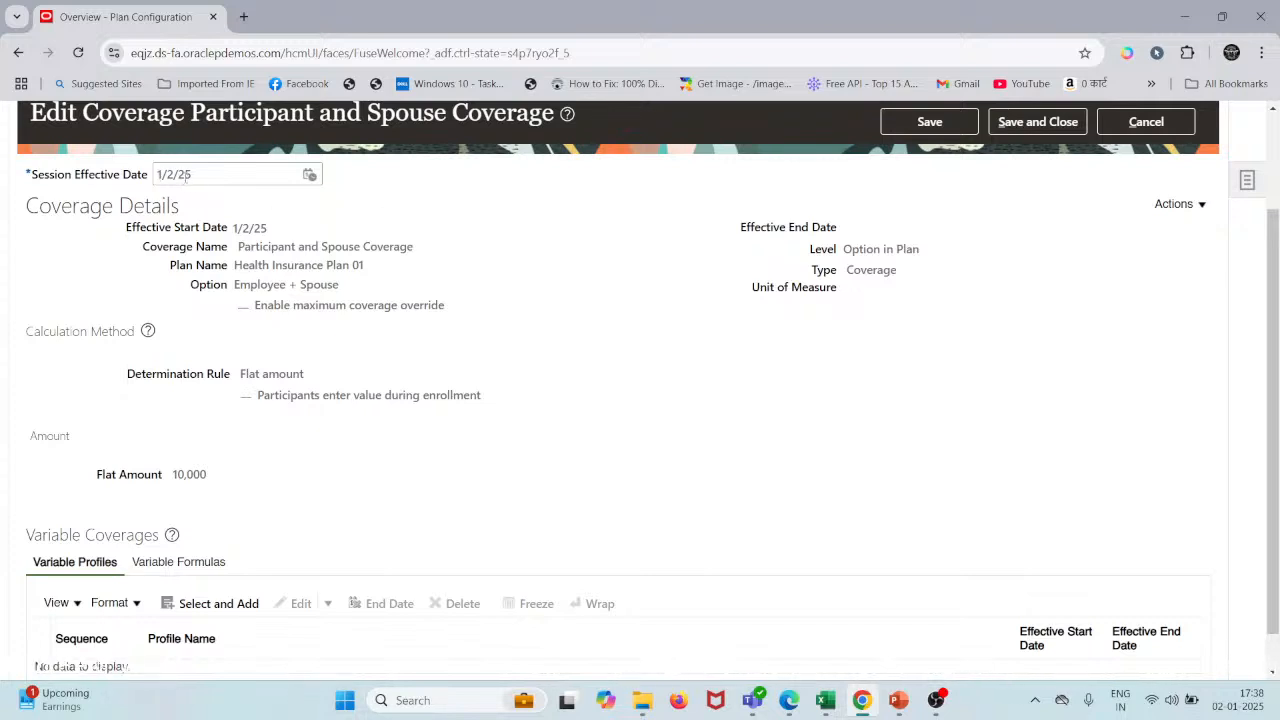
- Try to set the saved coverage's session effective date to 1/1/20, and return it to 1/2/25
{"action": "left_click_drag", "start_coordinate": [185, 177], "coordinate": [90, 182]}
{"action": "type", "text": "1/"}
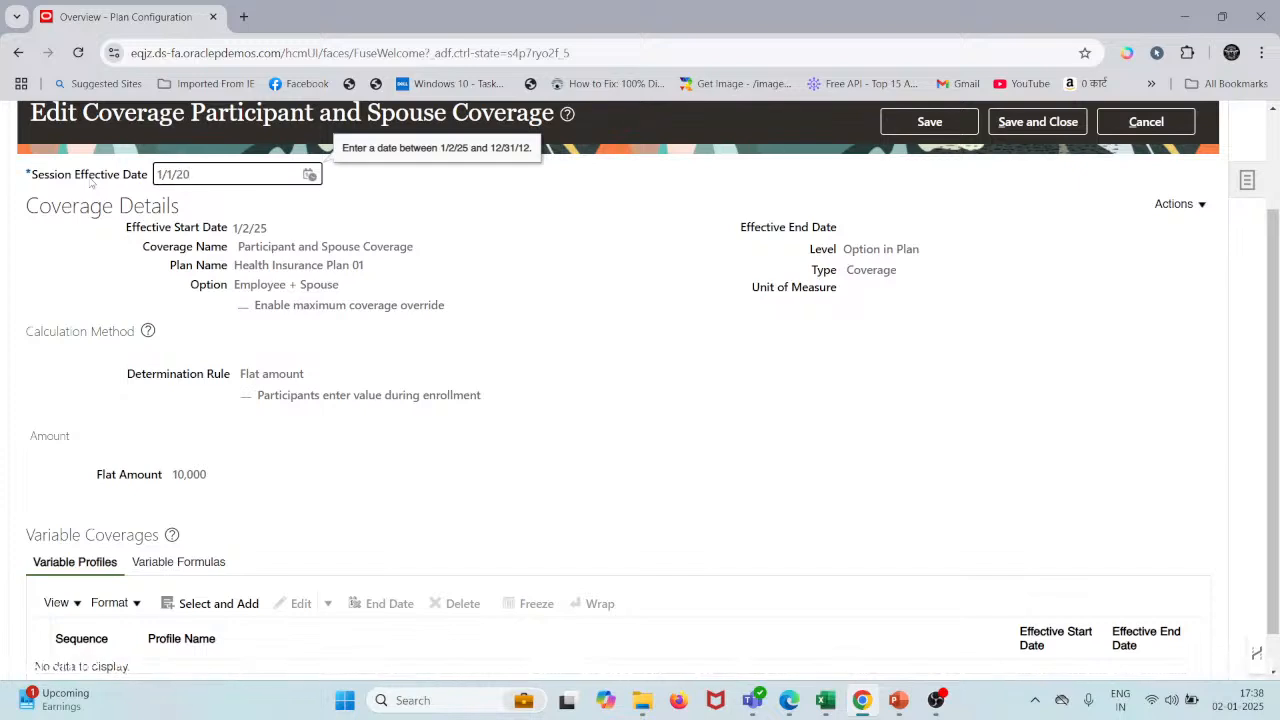
{"action": "key", "text": "Tab"}
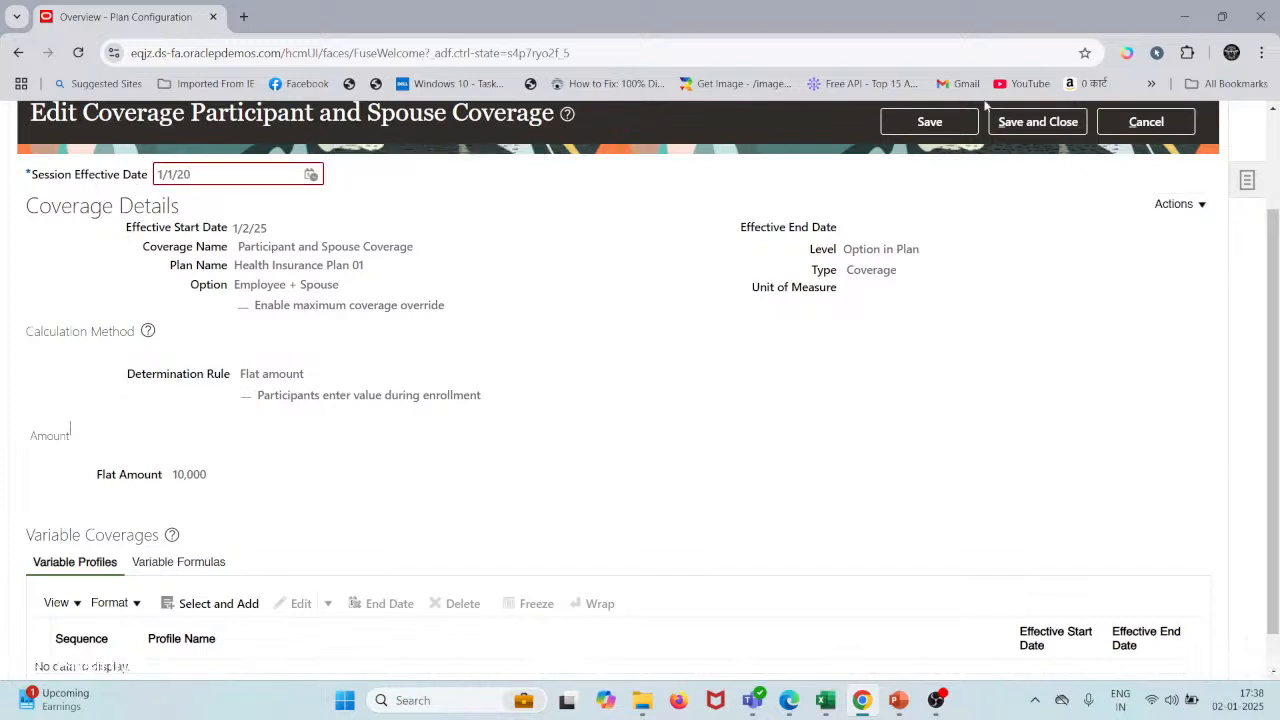
{"action": "left_click", "coordinate": [929, 127]}
{"action": "left_click", "coordinate": [1176, 204]}
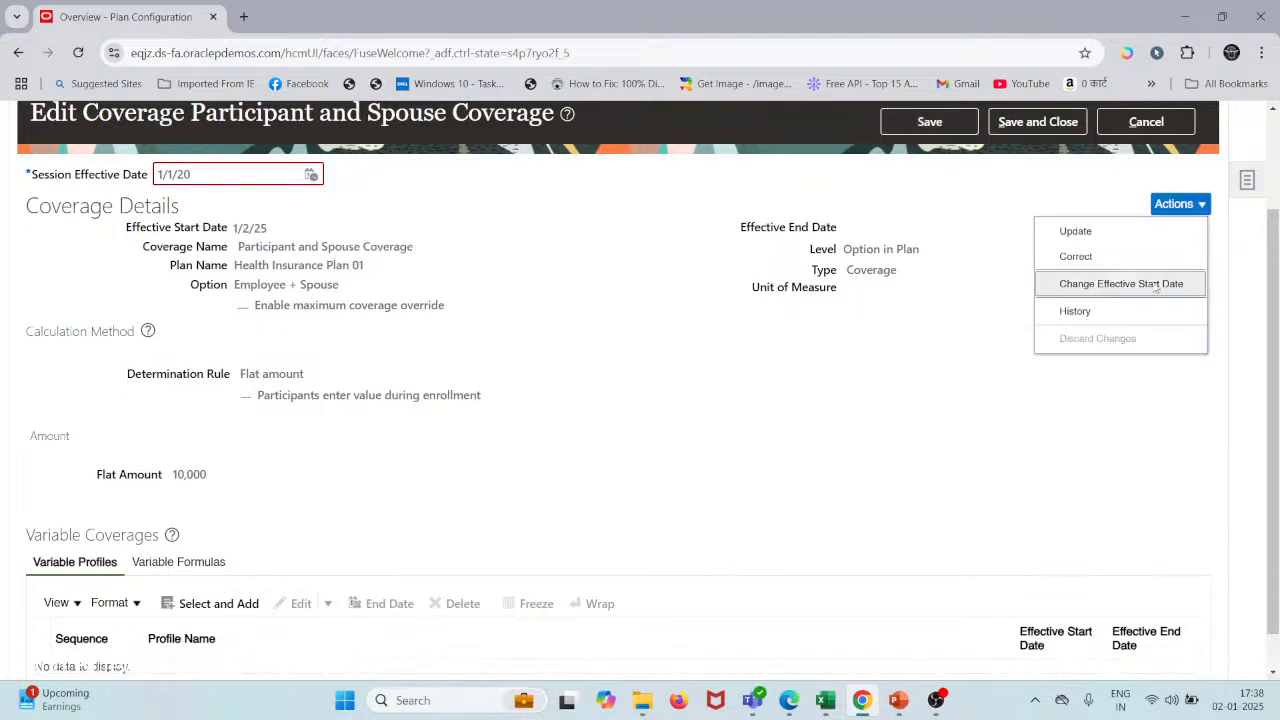
{"action": "left_click", "coordinate": [1107, 258]}
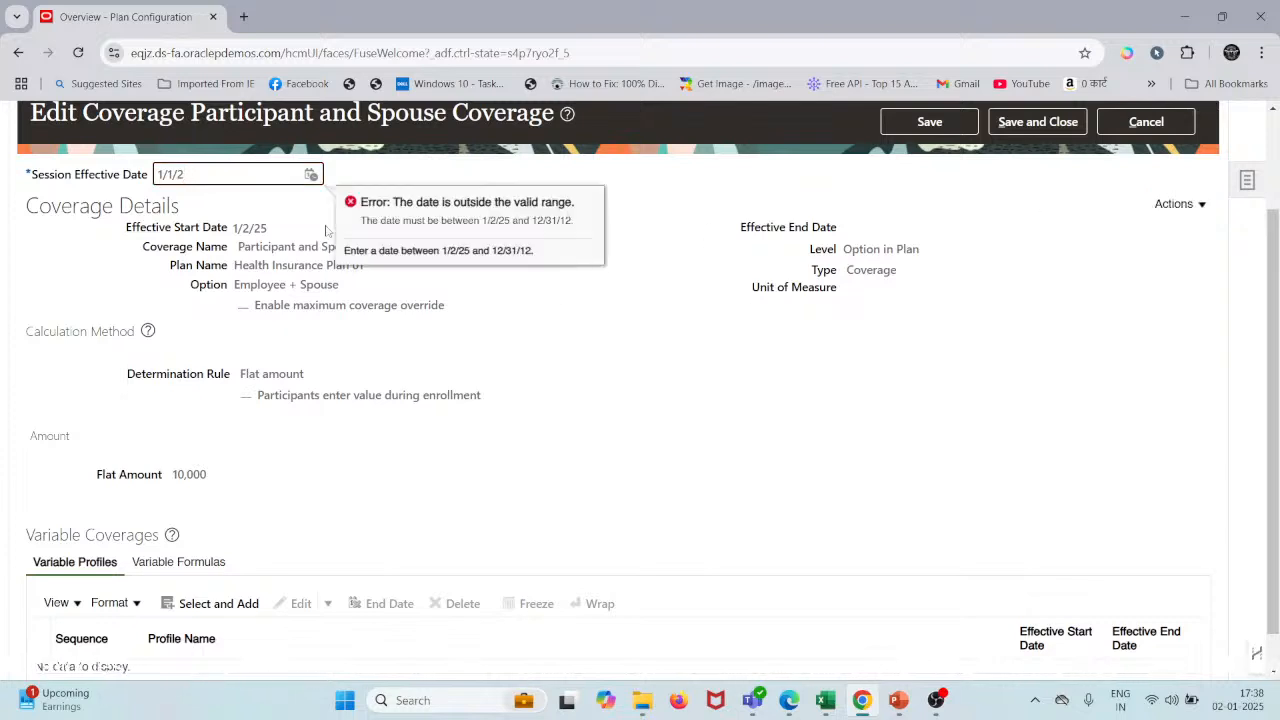
{"action": "type", "text": "2/25"}
{"action": "key", "text": "Tab"}
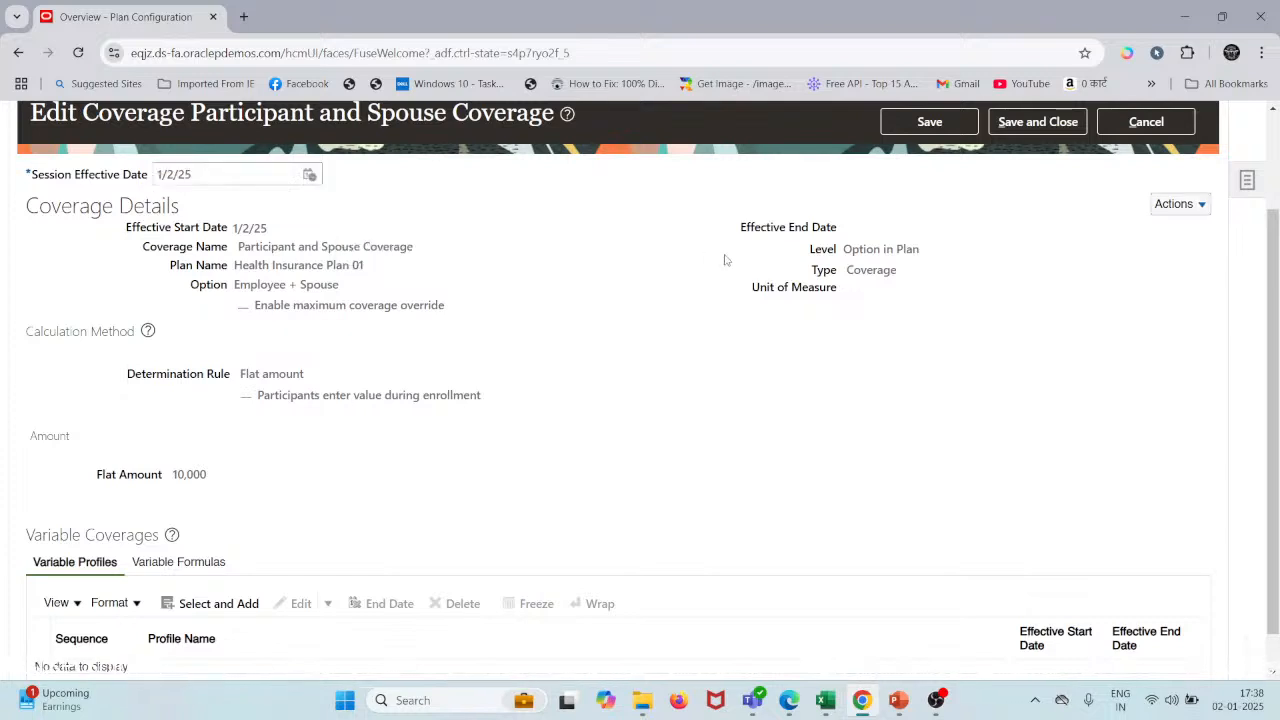
- Open the coverage in update mode, copy its name and leave without saving changes
{"action": "left_click", "coordinate": [1166, 210]}
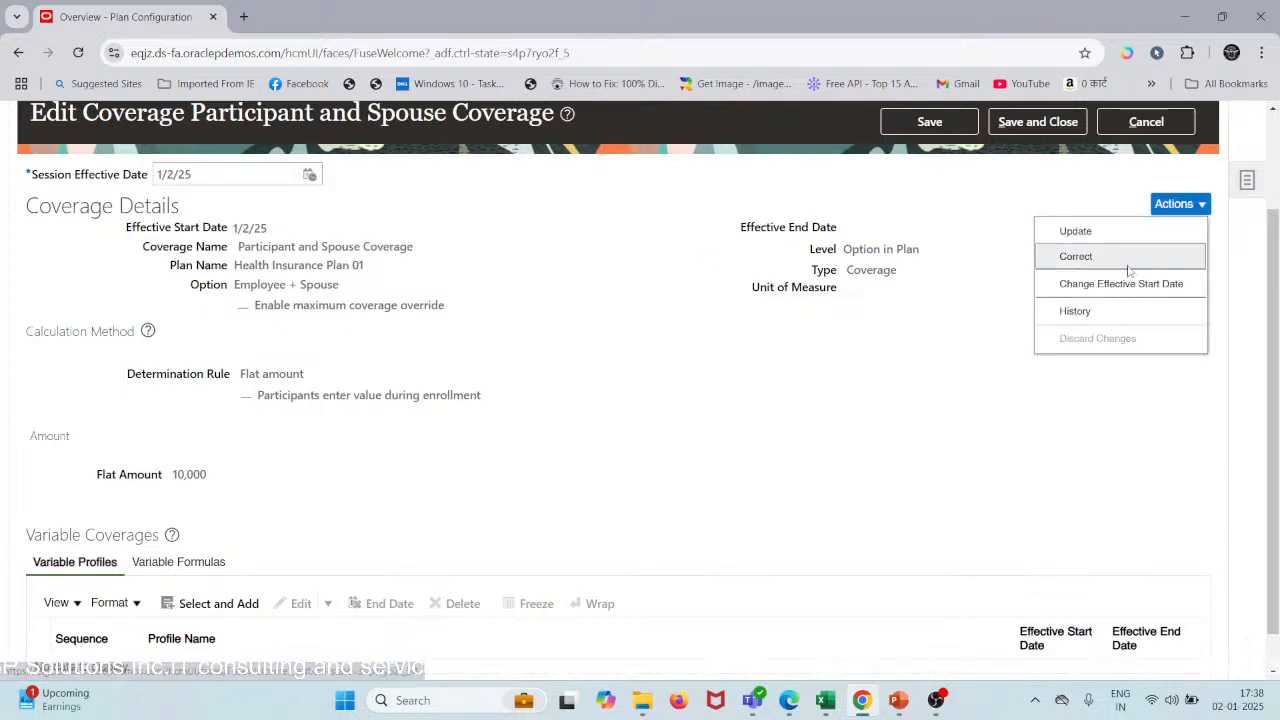
{"action": "left_click", "coordinate": [1080, 236]}
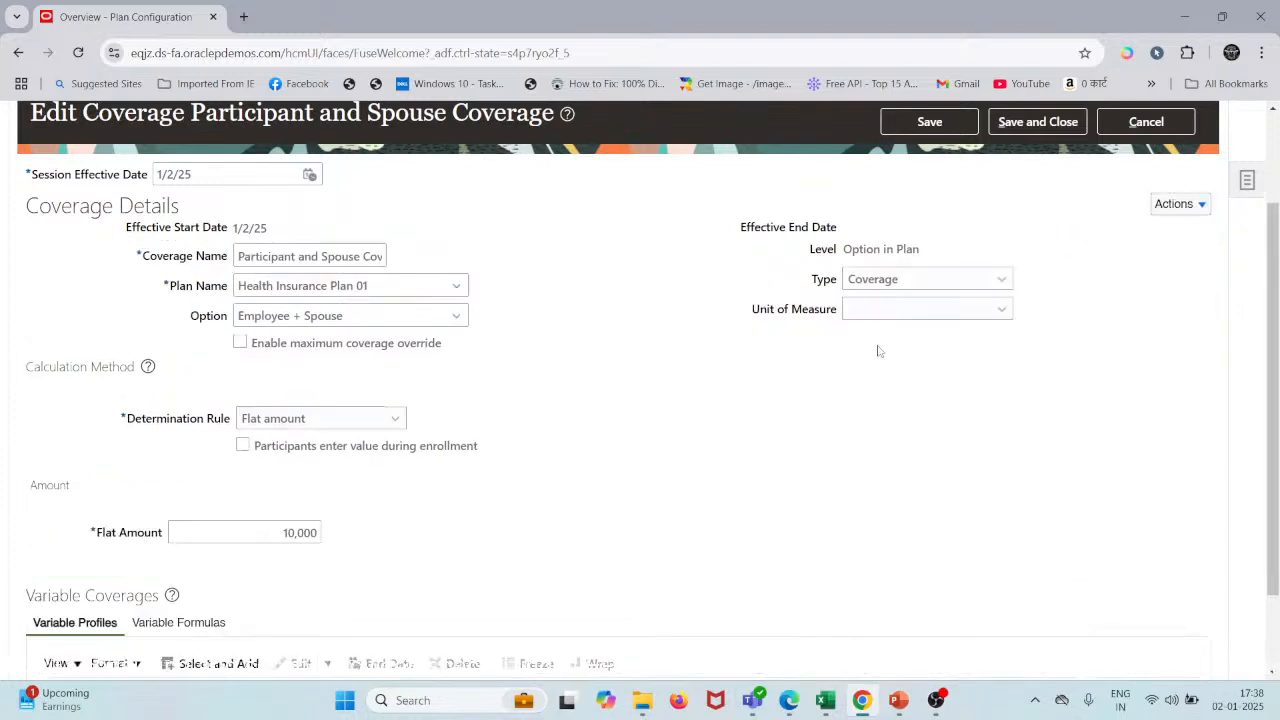
{"action": "scroll", "coordinate": [878, 351], "scroll_direction": "down", "scroll_amount": 2}
{"action": "scroll", "coordinate": [878, 351], "scroll_direction": "up", "scroll_amount": 2}
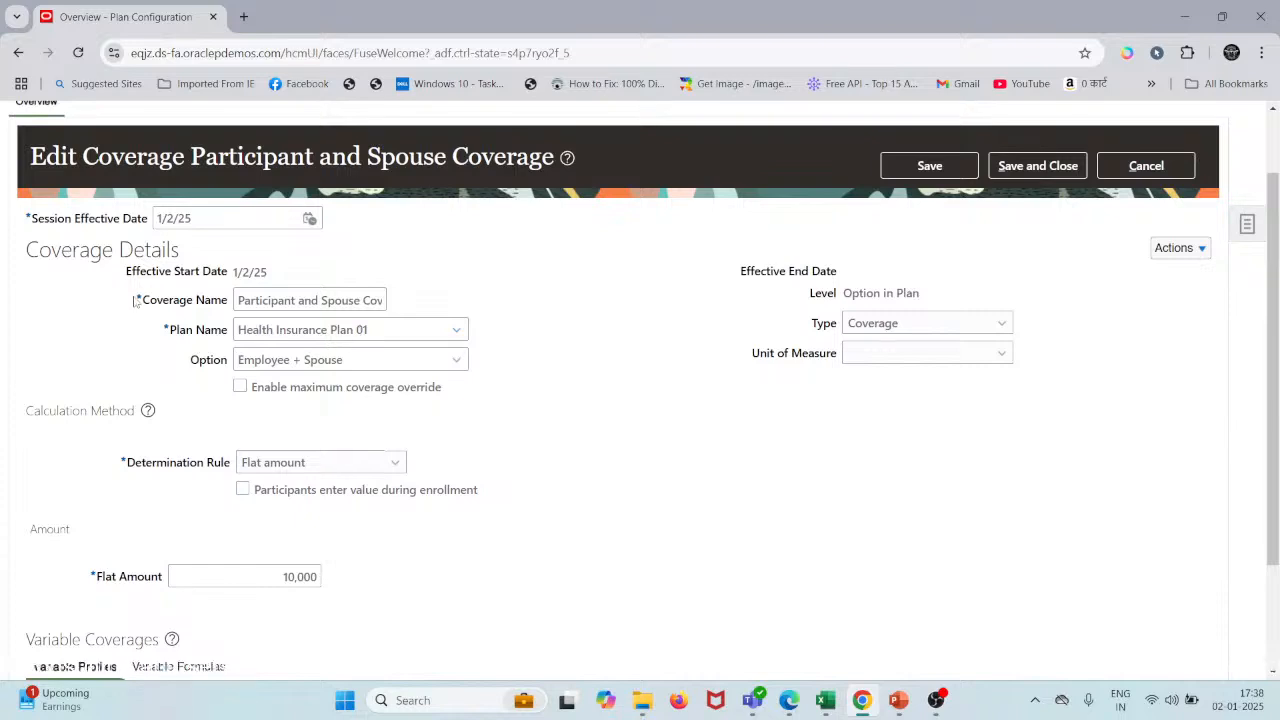
{"action": "left_click", "coordinate": [278, 300]}
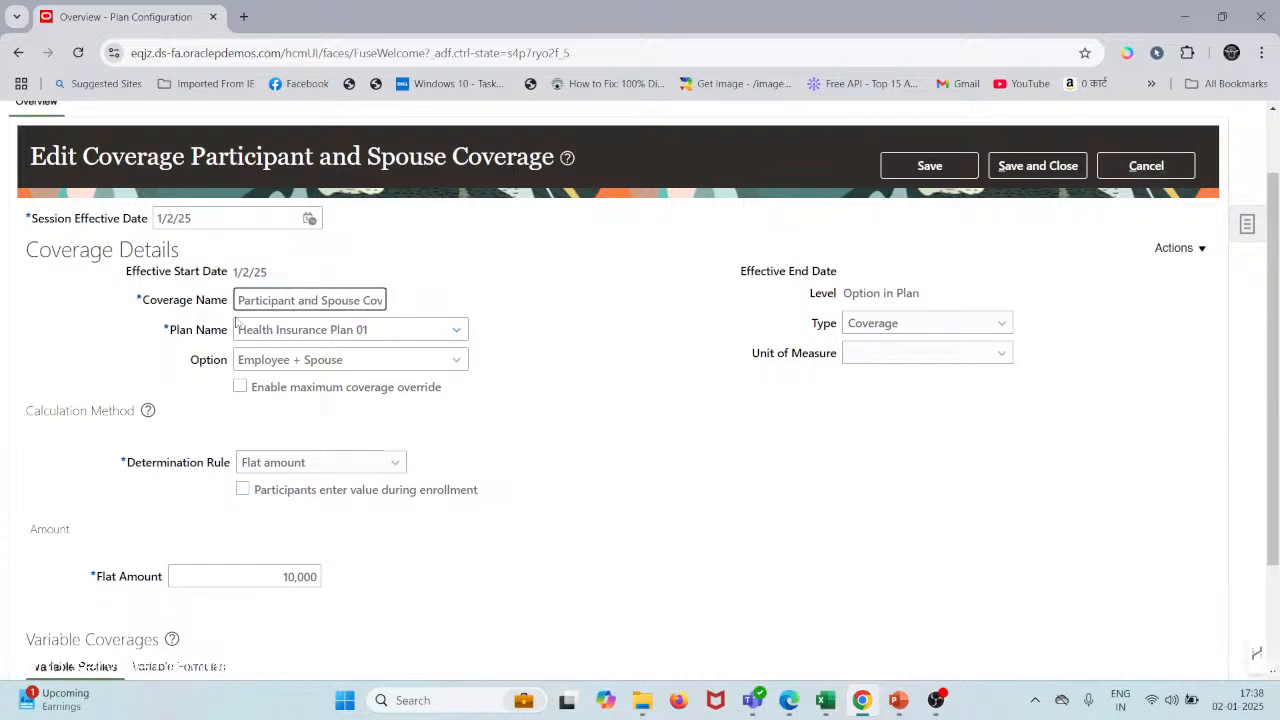
{"action": "key", "text": "ctrl+a"}
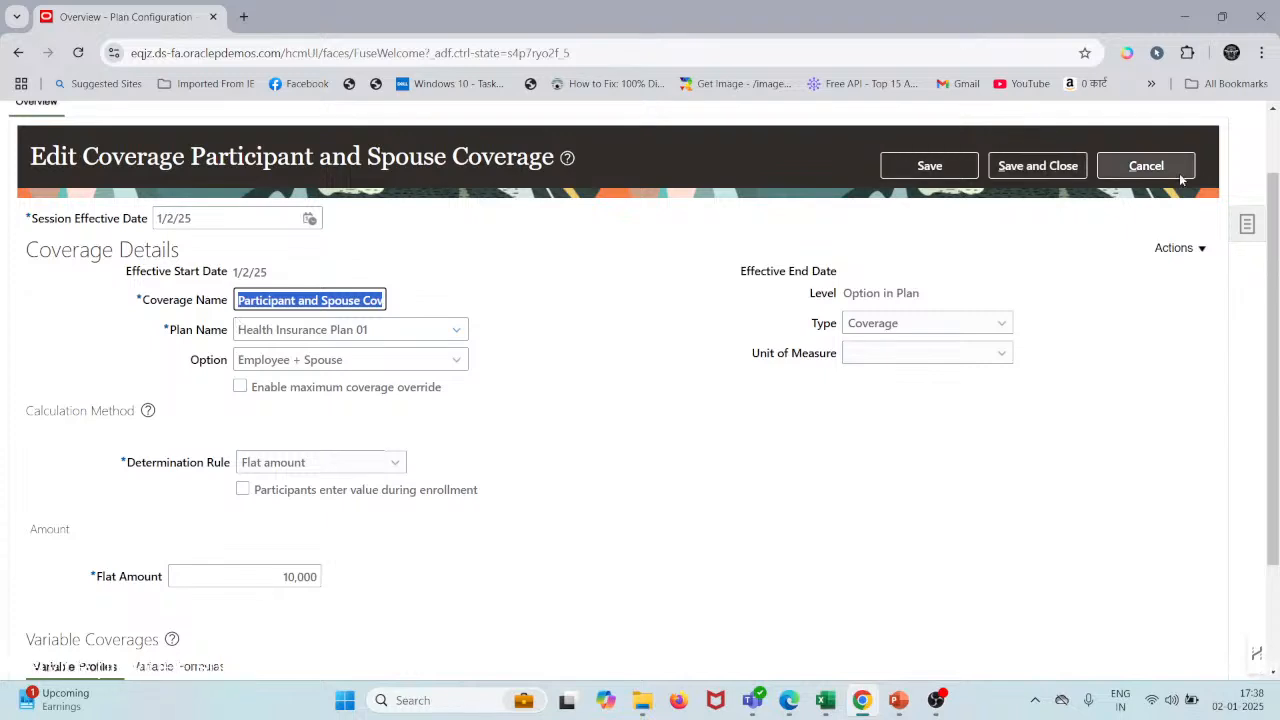
{"action": "left_click", "coordinate": [1150, 167]}
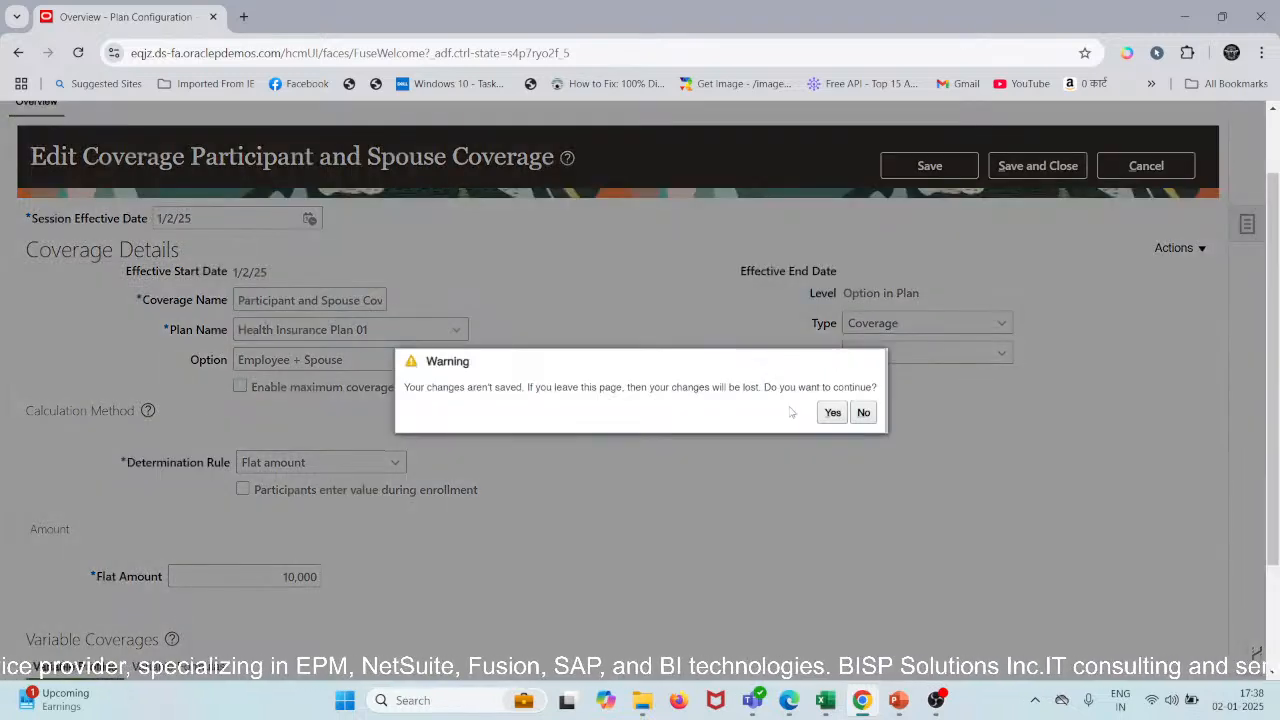
{"action": "left_click", "coordinate": [832, 412]}
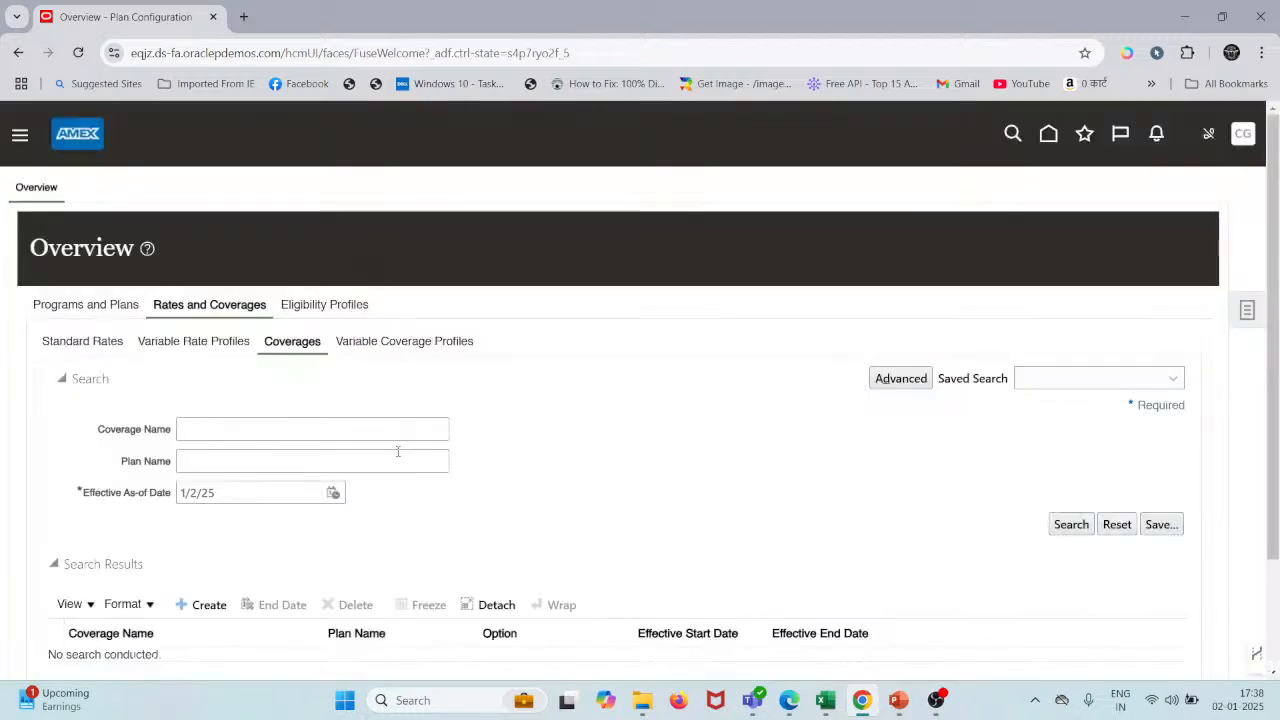
- Search the coverages for Participant and Spouse Coverage and delete that record
{"action": "left_click", "coordinate": [222, 426]}
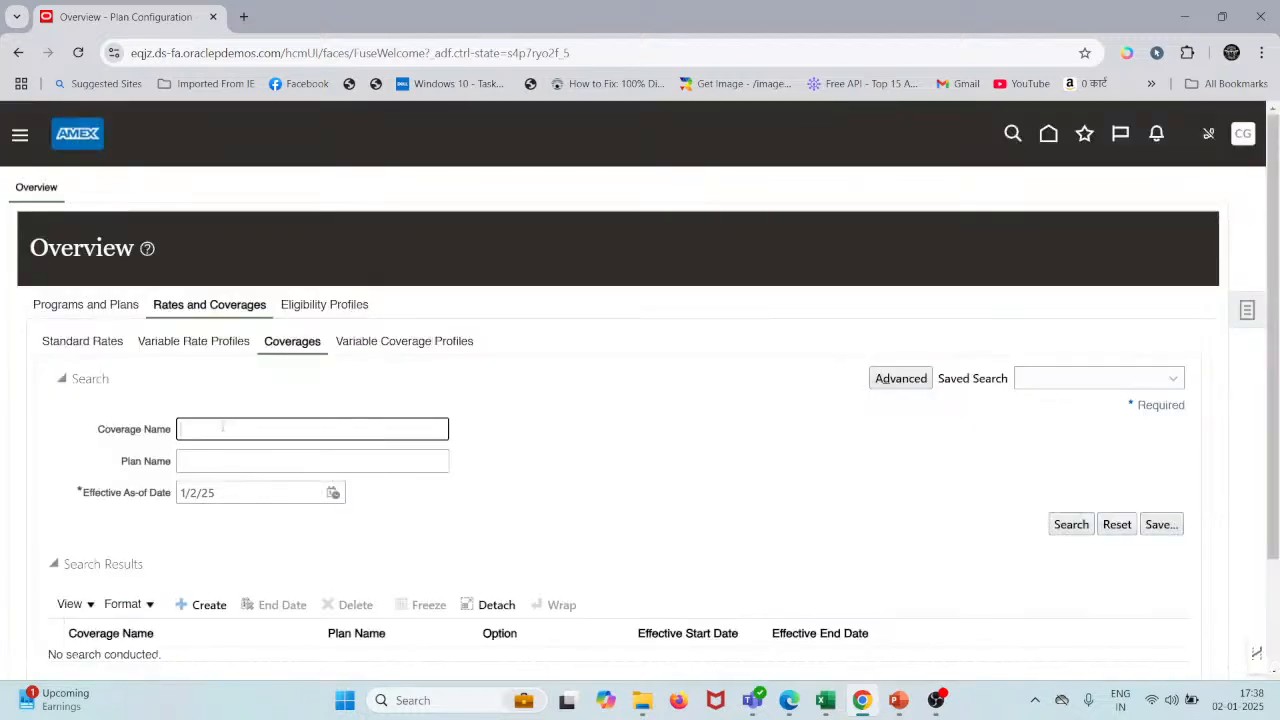
{"action": "type", "text": "Participant and Spouse Coverage"}
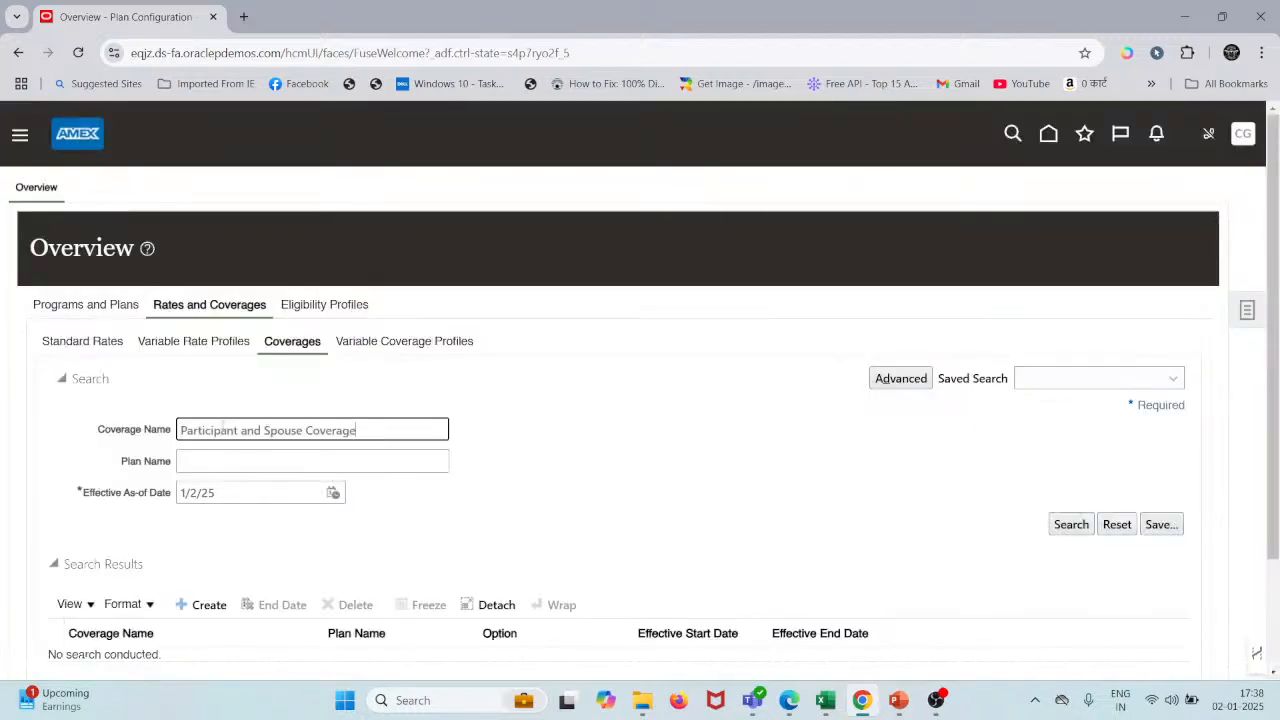
{"action": "left_click", "coordinate": [1068, 525]}
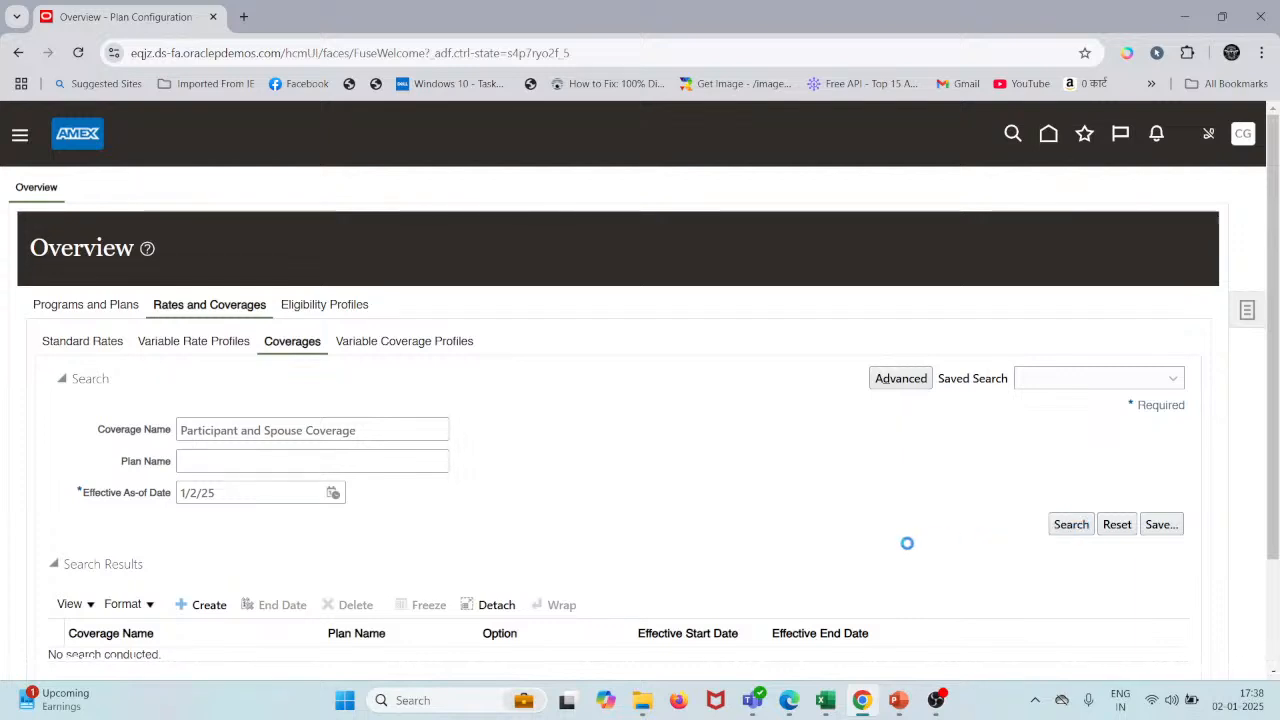
{"action": "scroll", "coordinate": [908, 546], "scroll_direction": "down", "scroll_amount": 2}
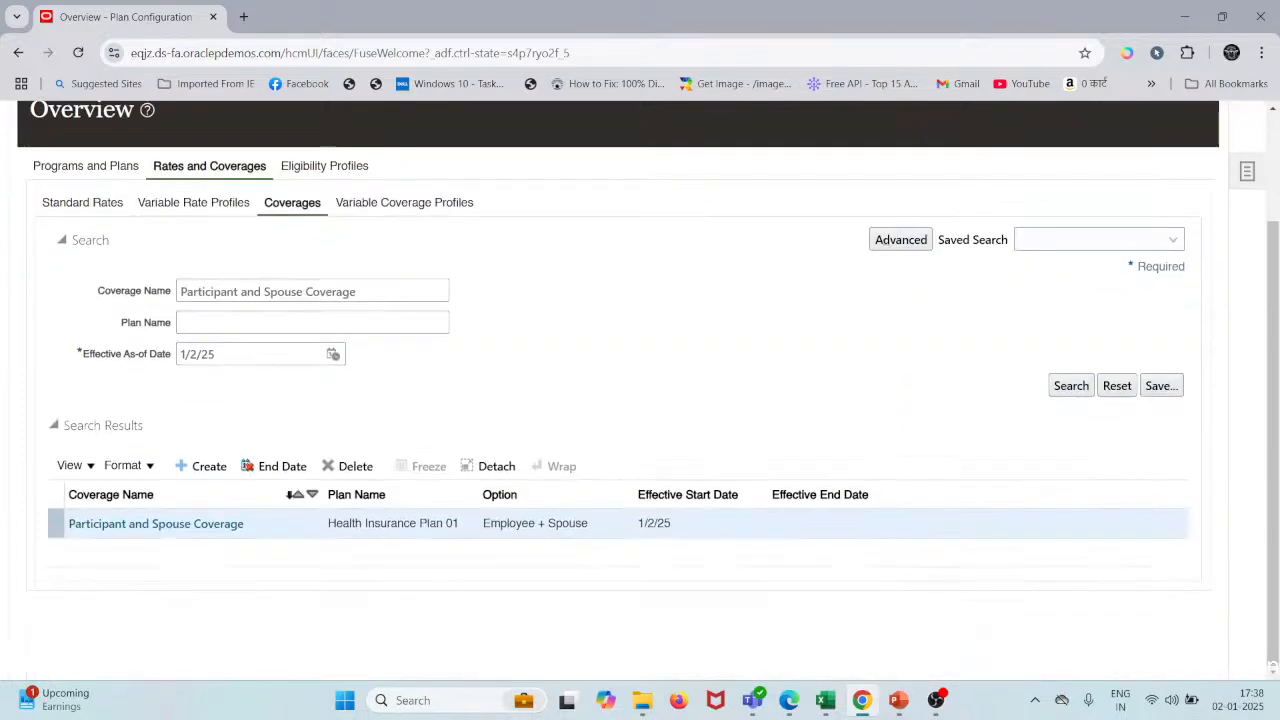
{"action": "left_click", "coordinate": [355, 467]}
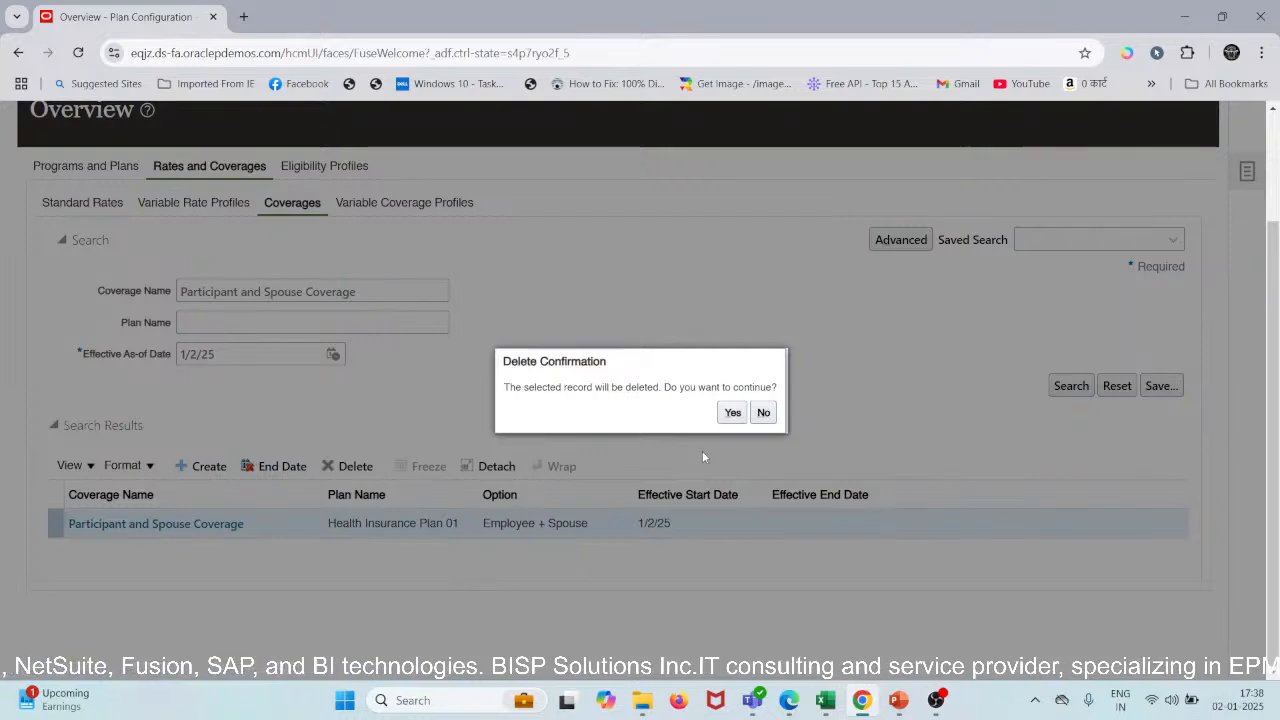
{"action": "left_click", "coordinate": [732, 412]}
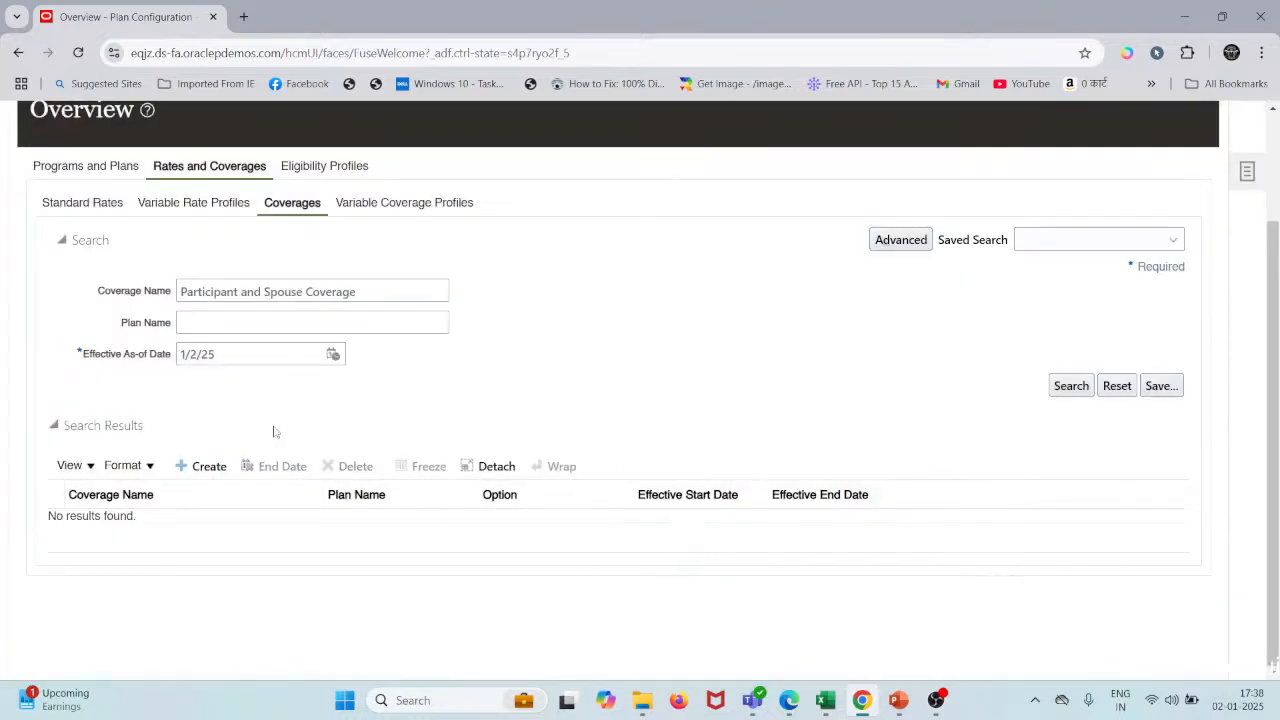
- Start creating a new coverage with the session effective date 1/1/20, accepting the loss of unsaved changes
{"action": "left_click", "coordinate": [200, 466]}
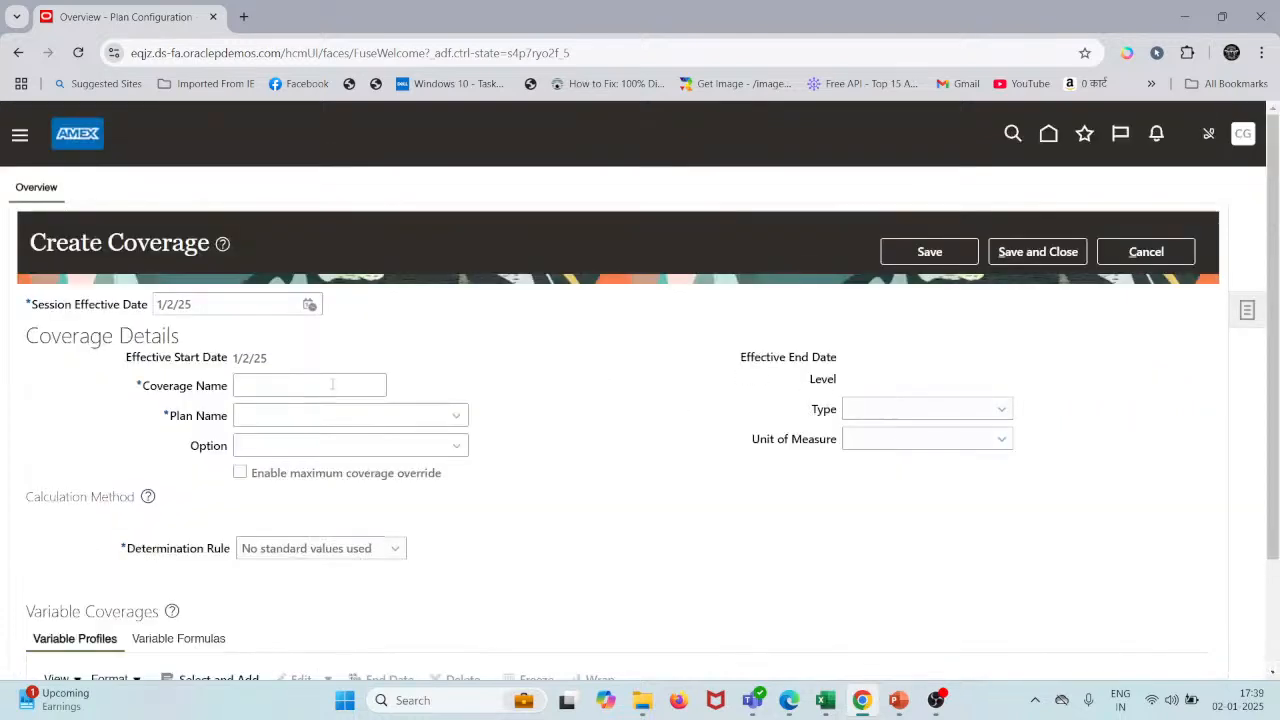
{"action": "left_click", "coordinate": [322, 385]}
{"action": "left_click", "coordinate": [230, 304]}
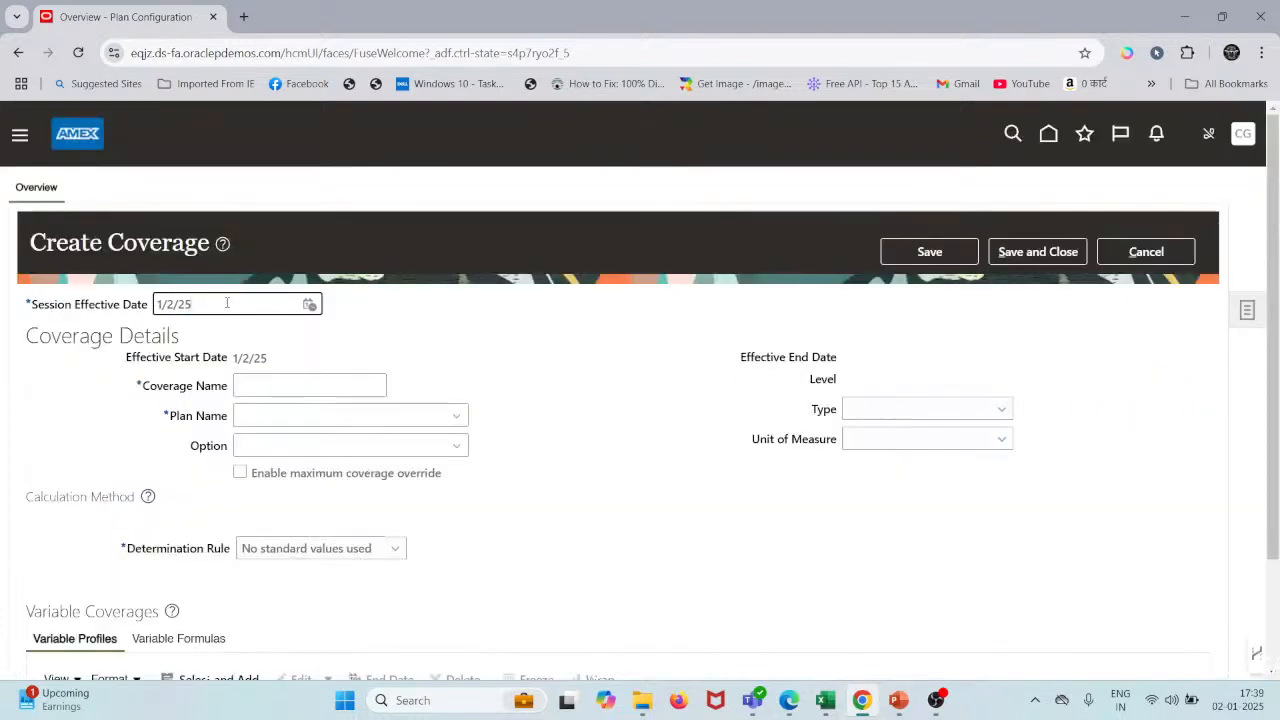
{"action": "type", "text": "1/1/20"}
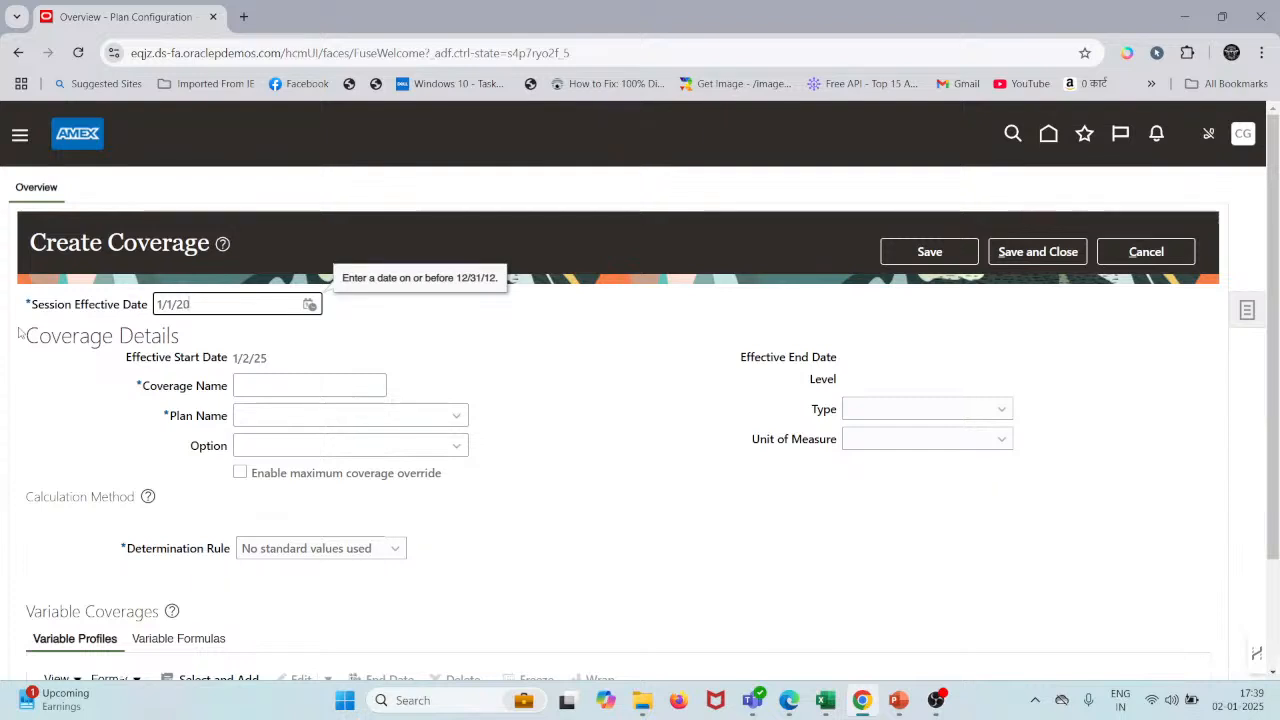
{"action": "key", "text": "Tab"}
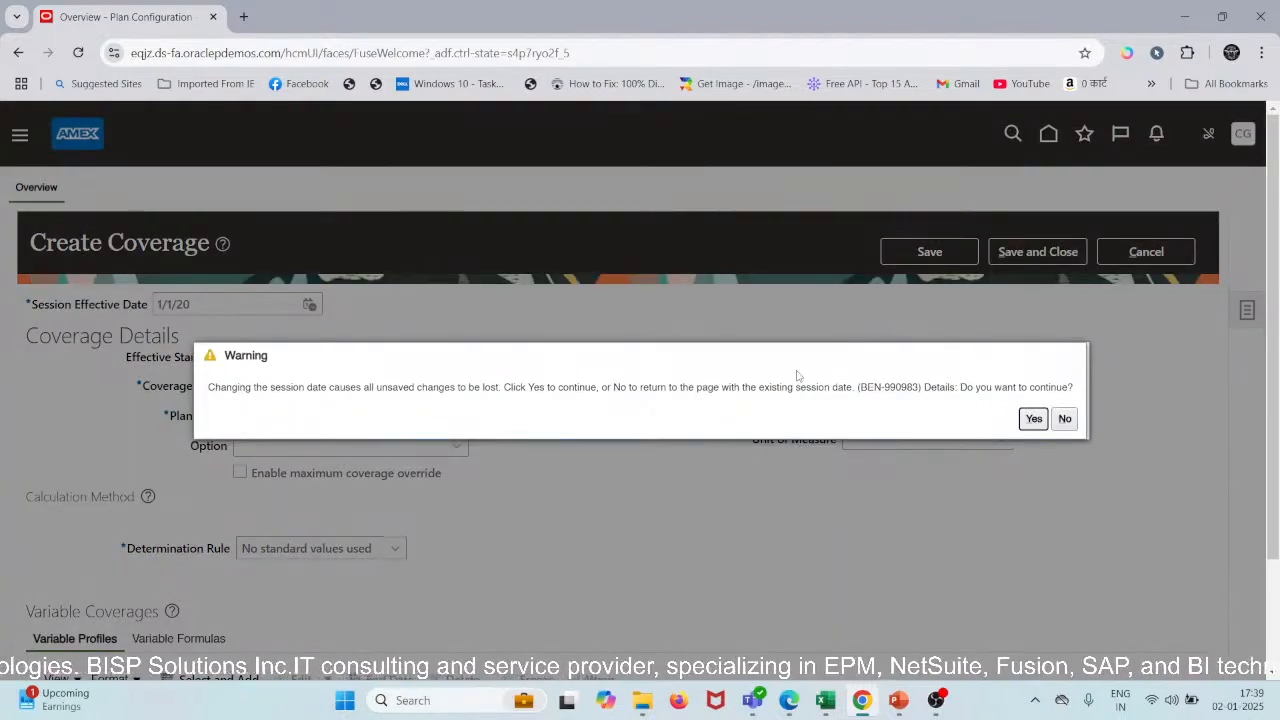
{"action": "left_click", "coordinate": [1033, 418]}
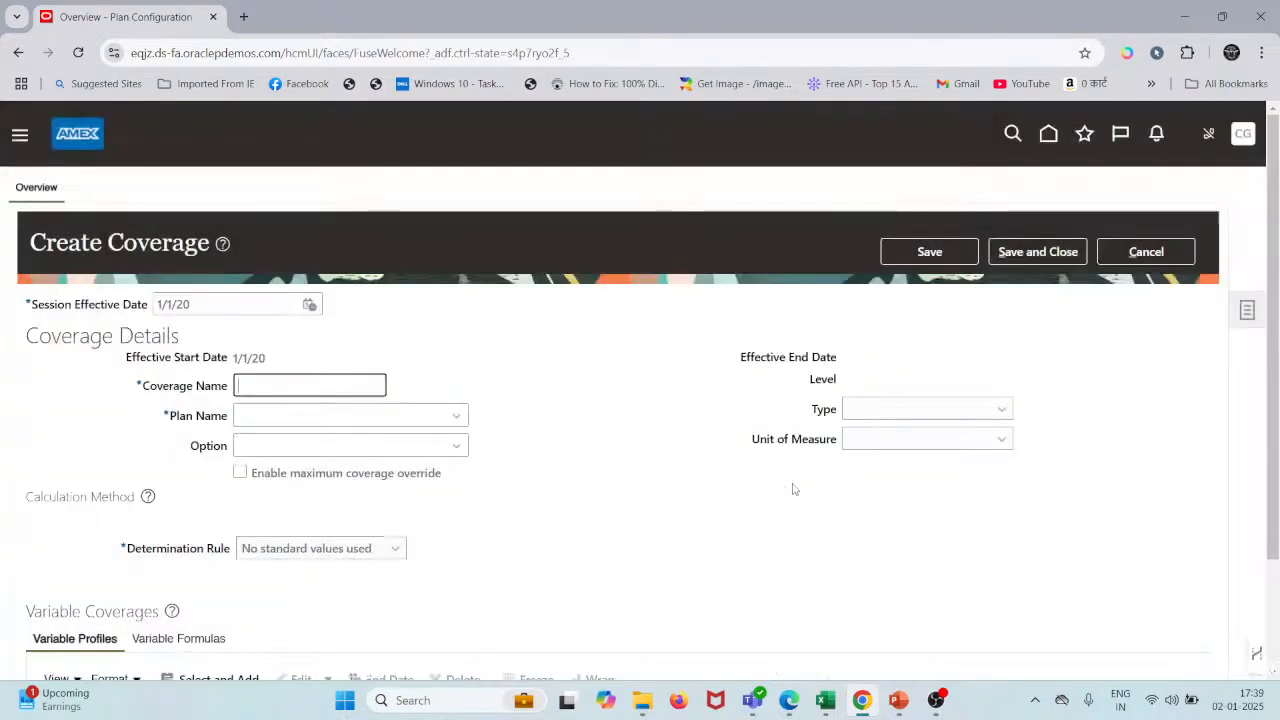
- Name the coverage Participant and Spouse Coverage and assign it to Health Insurance Plan 01, searching the plans for "health"
{"action": "type", "text": "Participant and Spouse Coverage"}
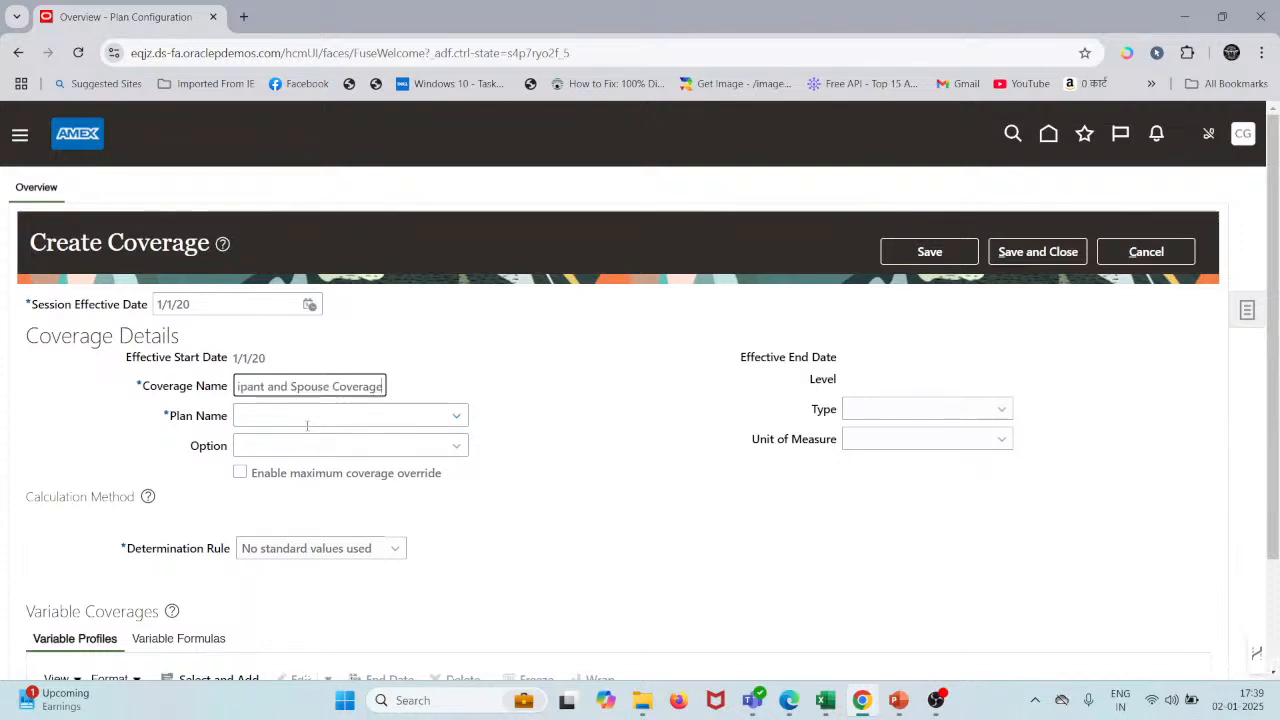
{"action": "left_click", "coordinate": [341, 419]}
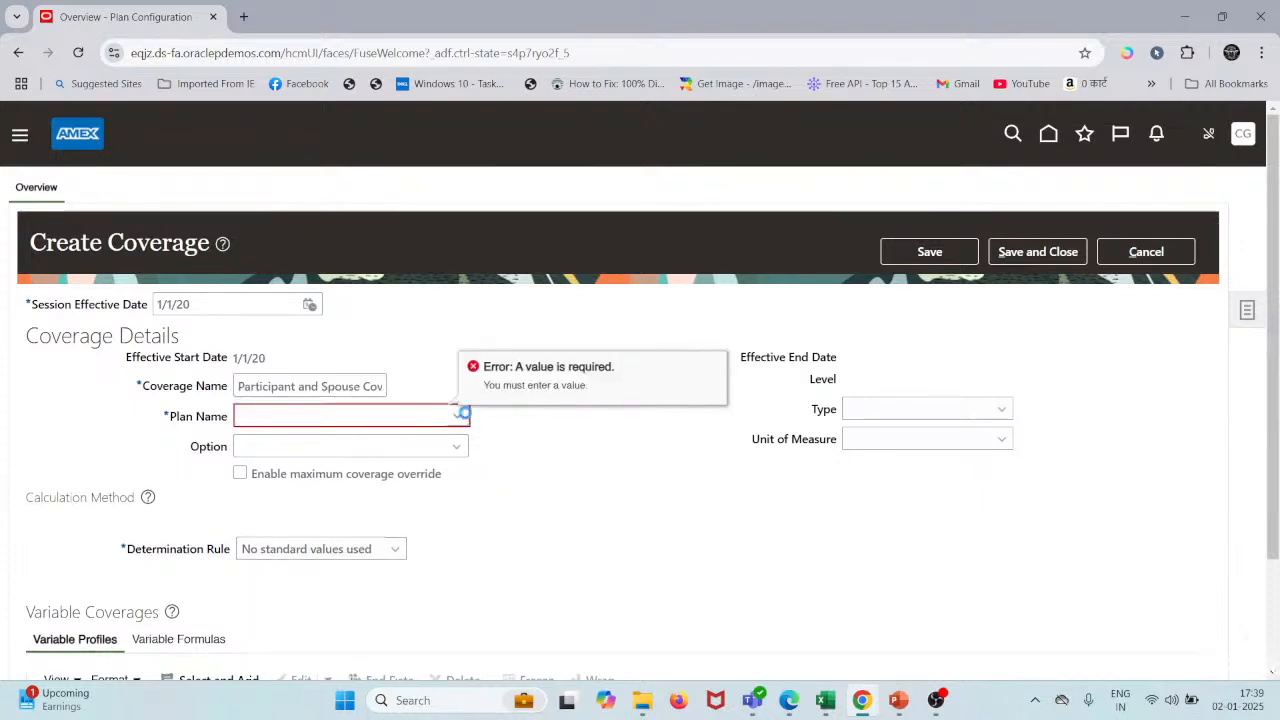
{"action": "left_click", "coordinate": [322, 418]}
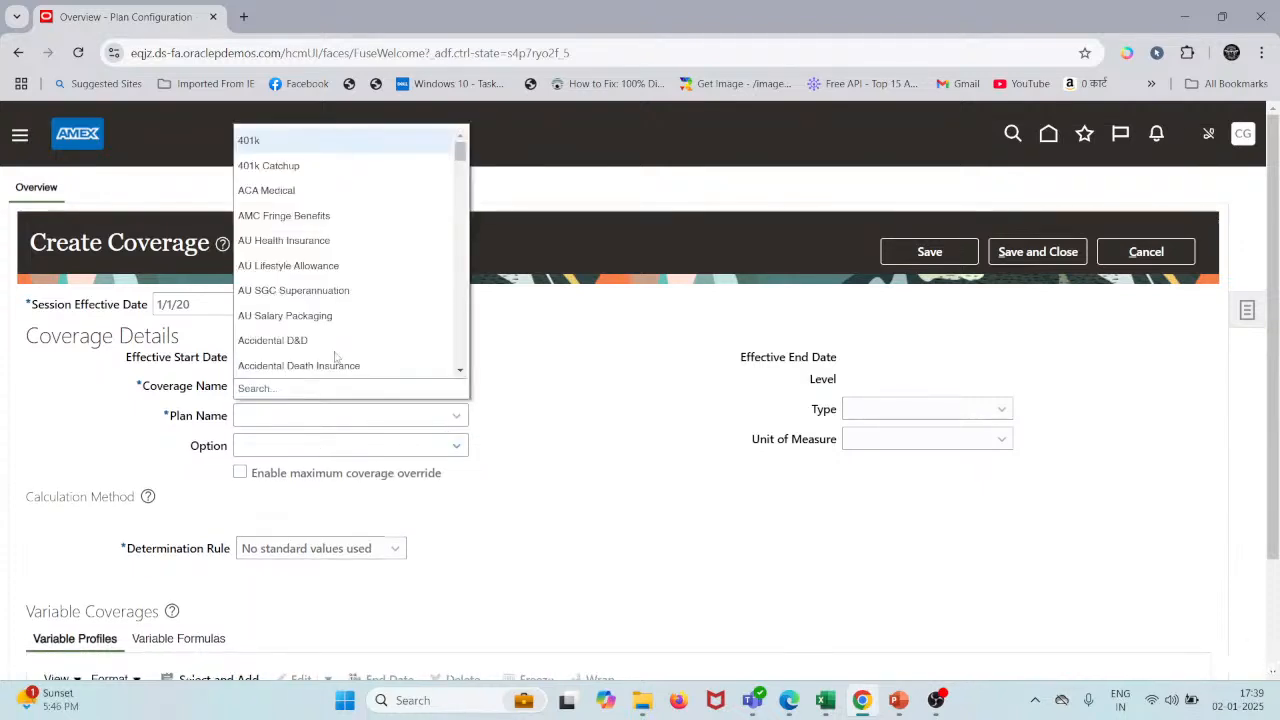
{"action": "left_click", "coordinate": [245, 389]}
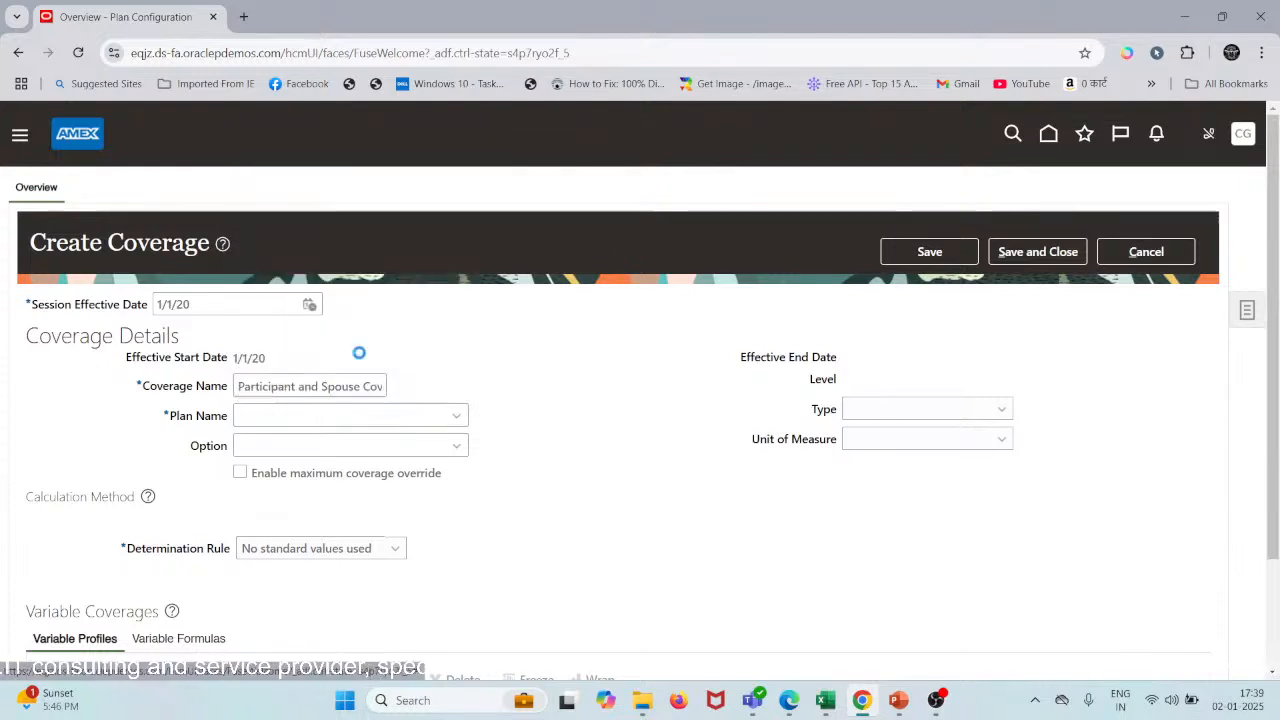
{"action": "left_click", "coordinate": [602, 370]}
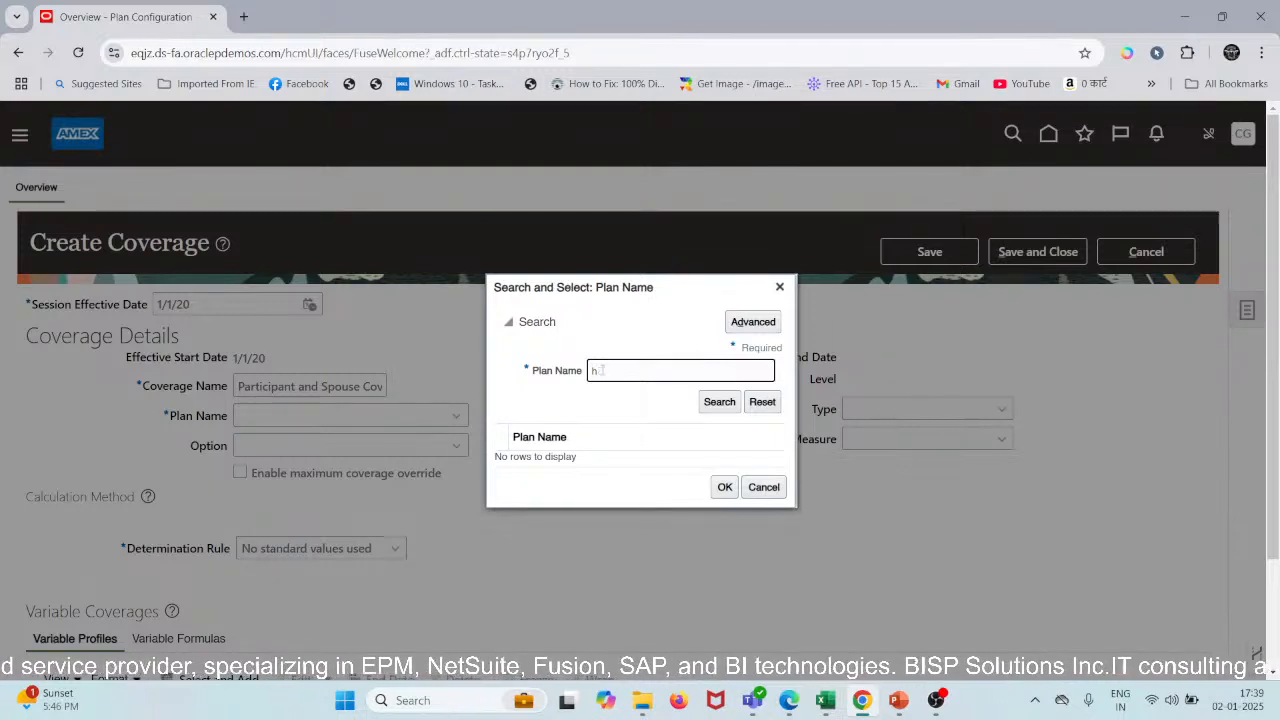
{"action": "type", "text": "health"}
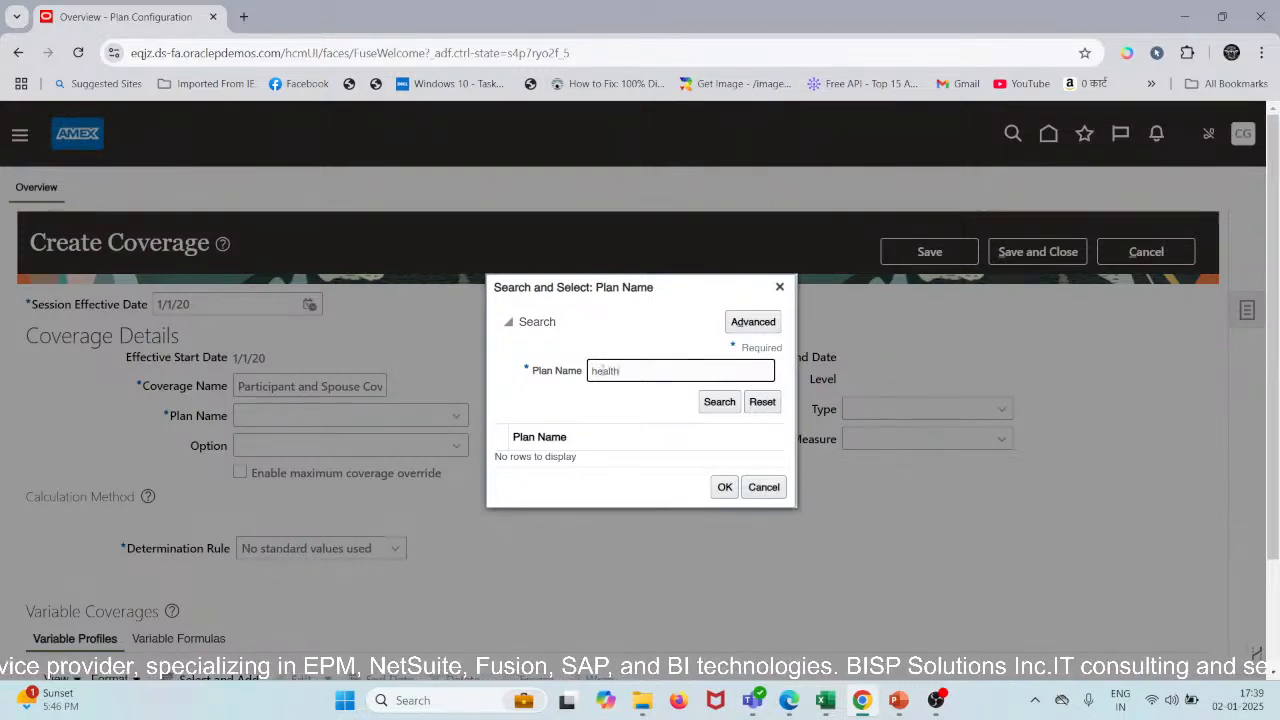
{"action": "key", "text": "Return"}
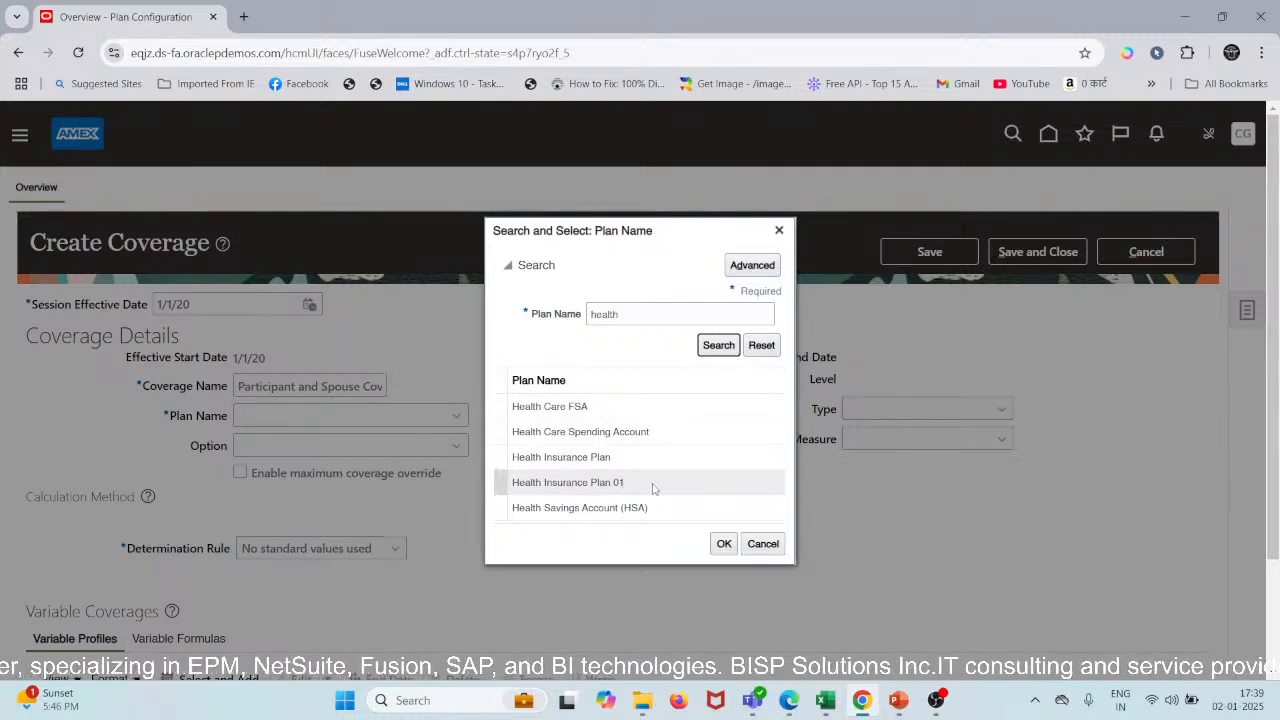
{"action": "left_click", "coordinate": [653, 489]}
{"action": "left_click", "coordinate": [724, 543]}
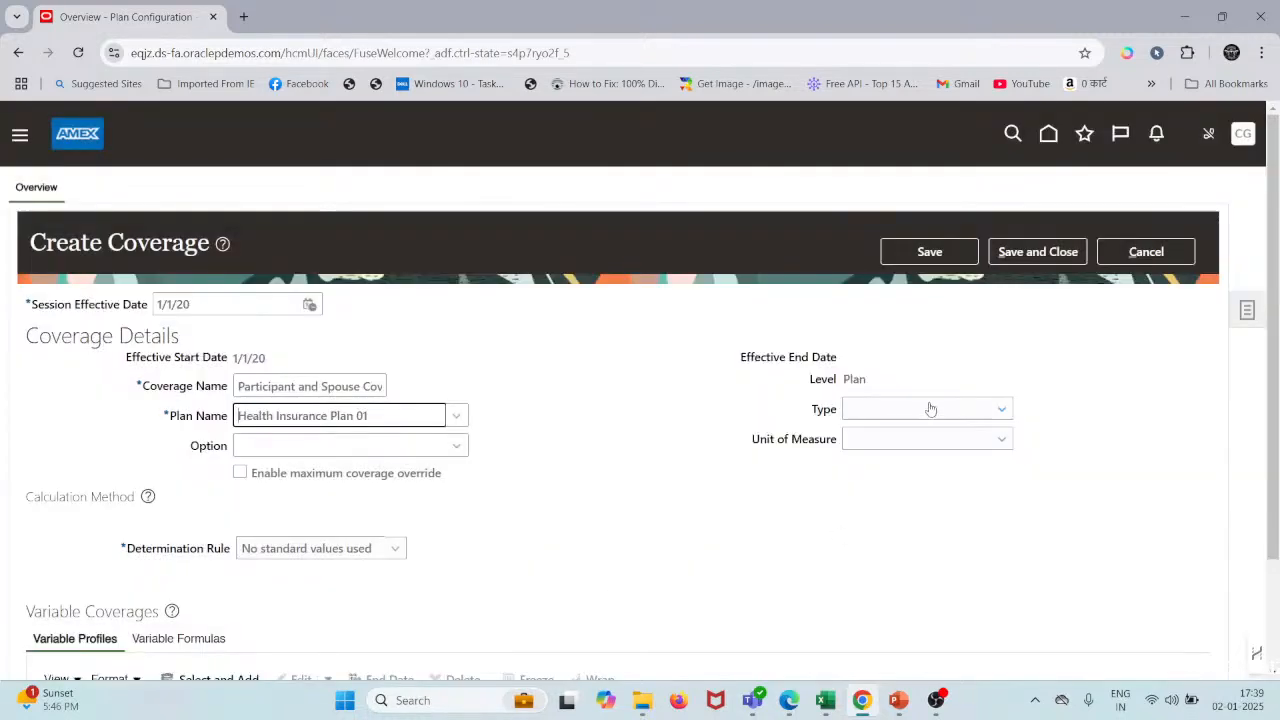
- Set the coverage type to Coverage and the determination rule to Flat amount with a flat amount of 10,000
{"action": "left_click", "coordinate": [929, 410]}
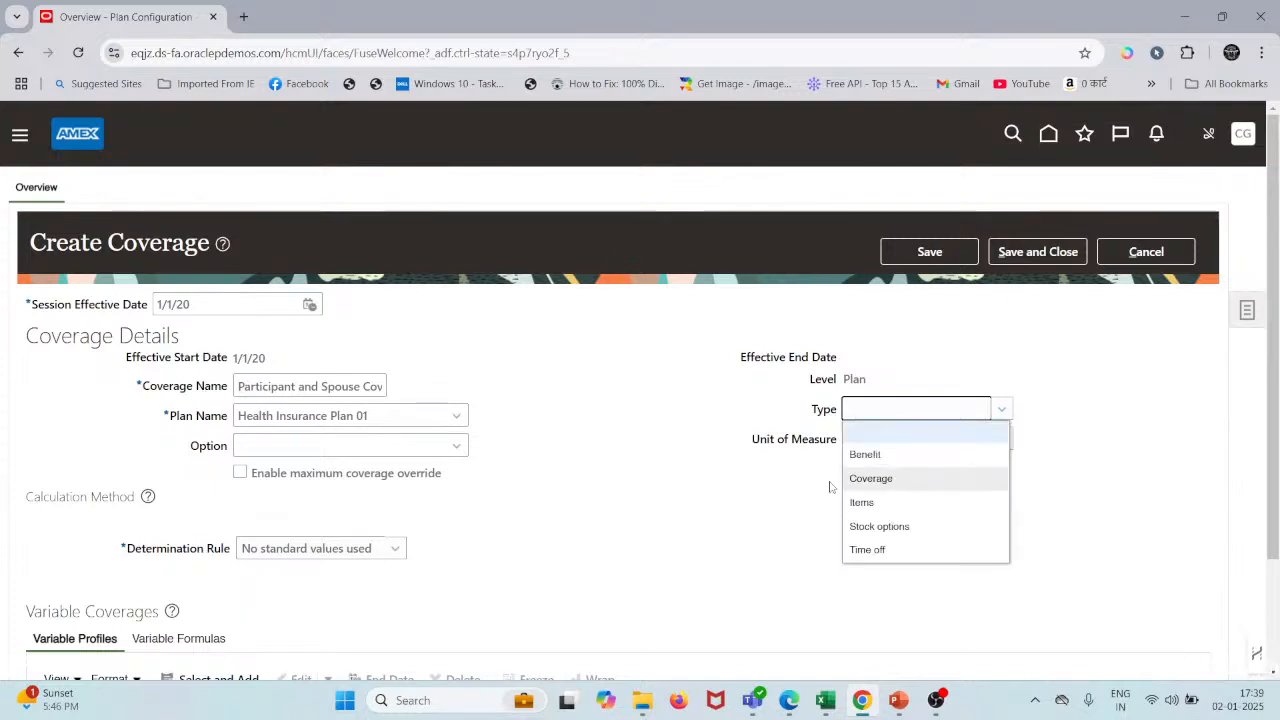
{"action": "left_click", "coordinate": [870, 478]}
{"action": "scroll", "coordinate": [717, 465], "scroll_direction": "down", "scroll_amount": 2}
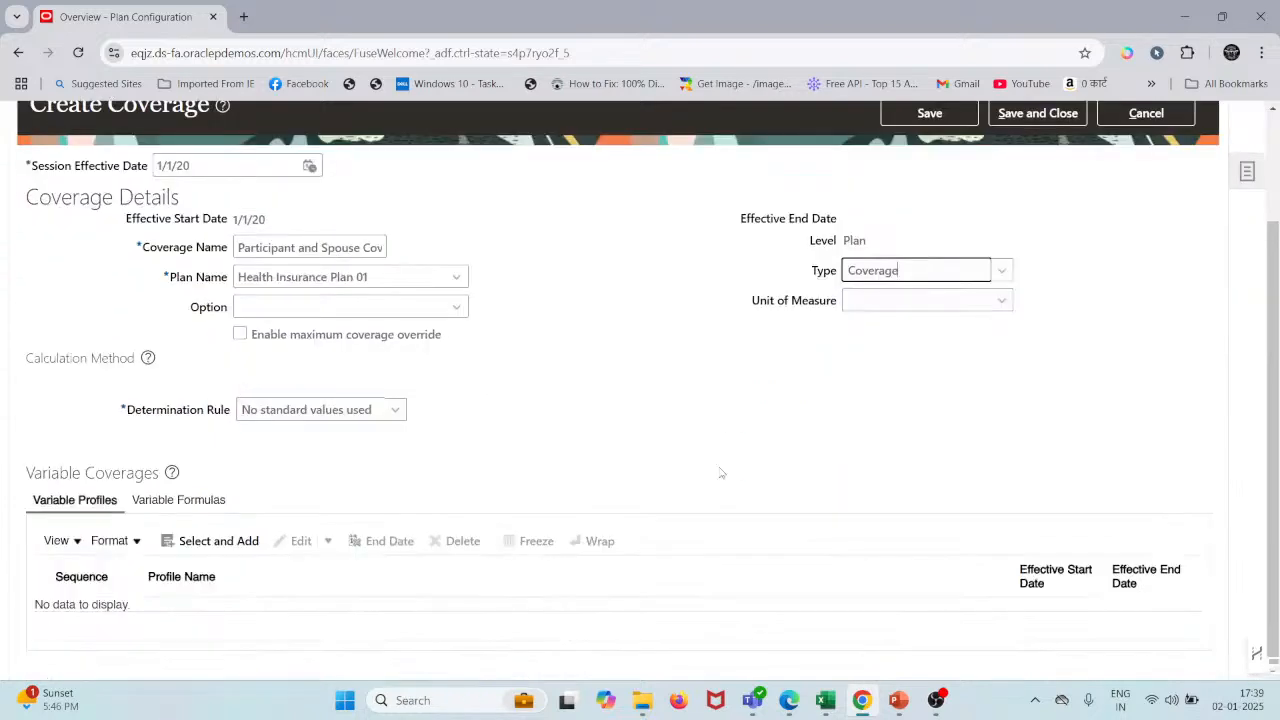
{"action": "left_click", "coordinate": [300, 409]}
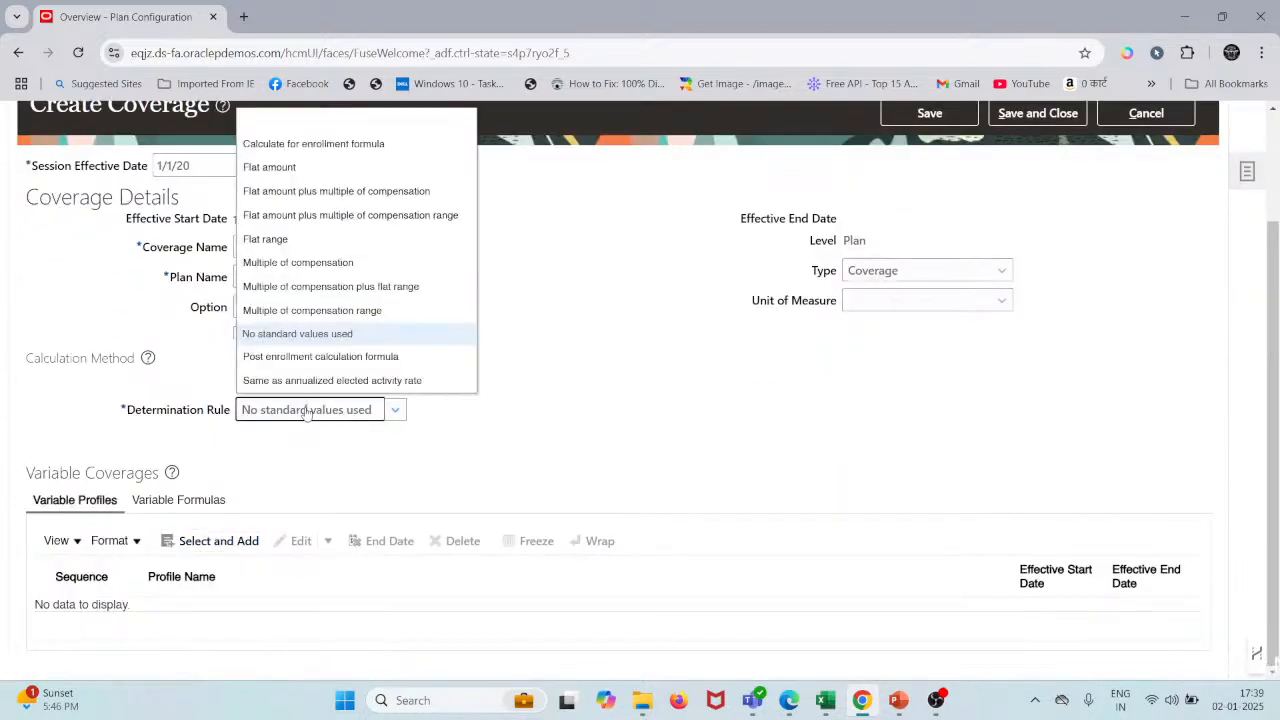
{"action": "left_click", "coordinate": [334, 170]}
{"action": "left_click", "coordinate": [213, 532]}
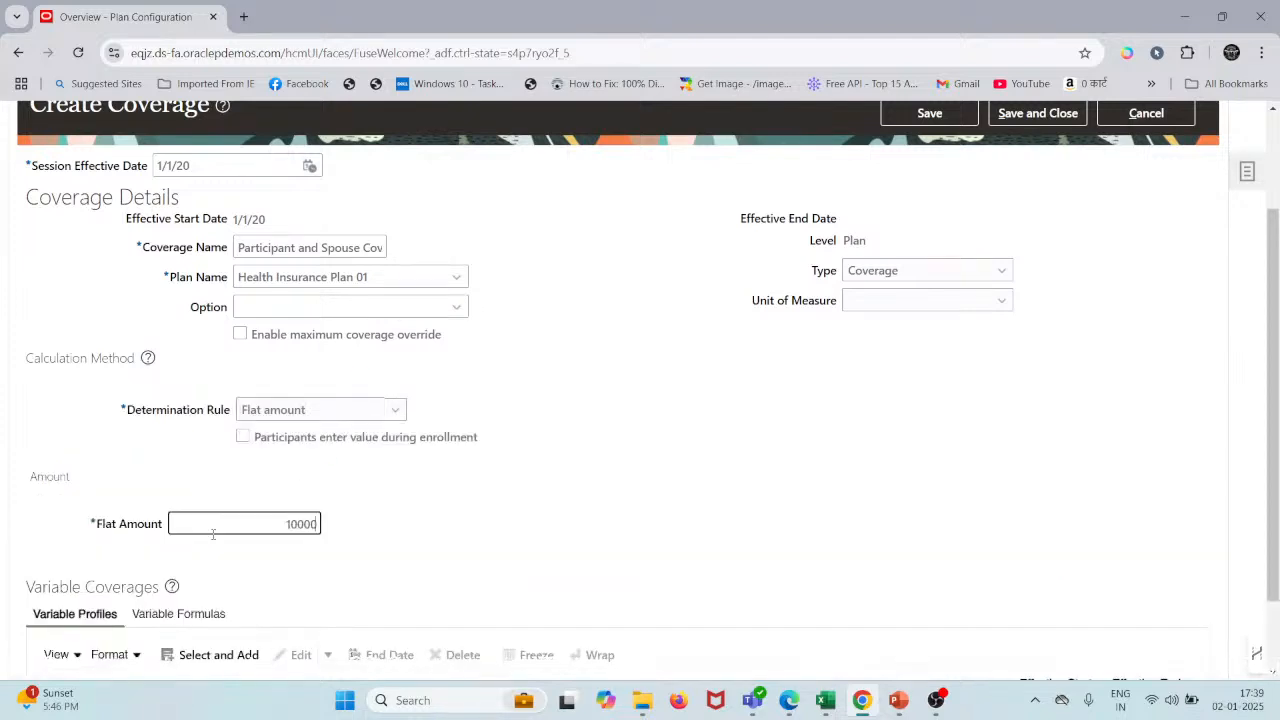
{"action": "left_click", "coordinate": [925, 385]}
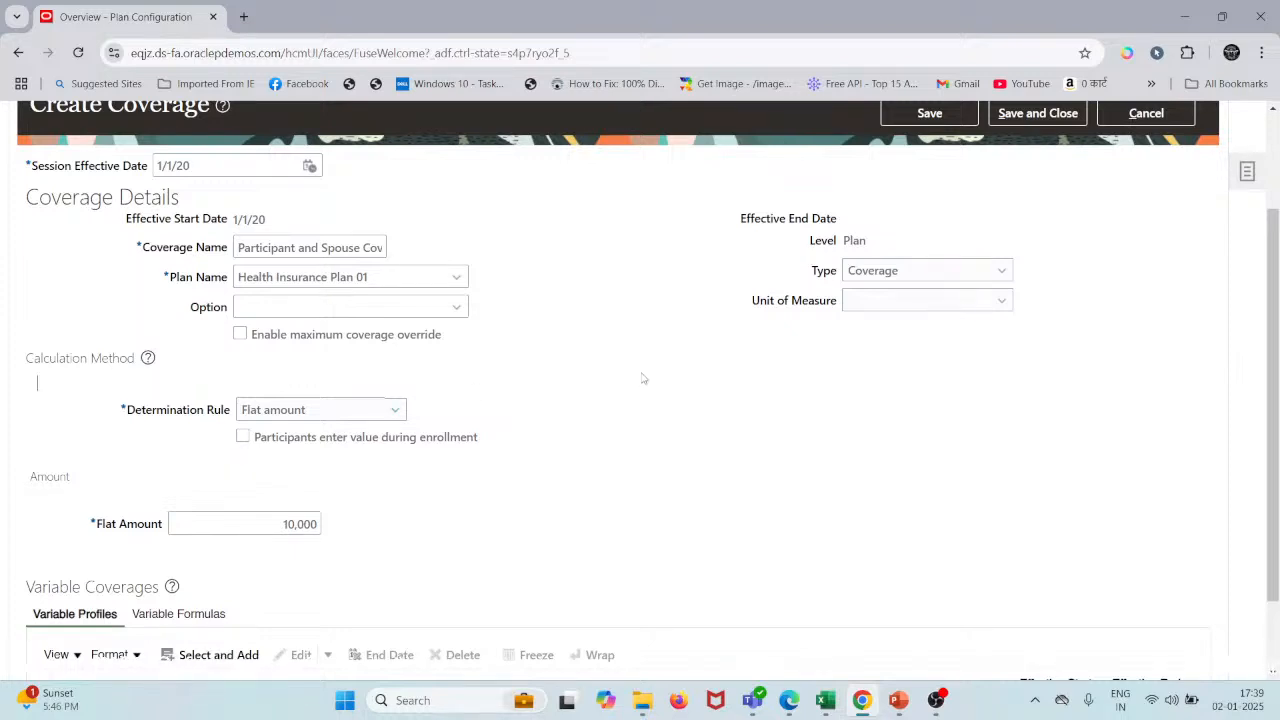
- Set the unit of measure to Money and choose Employee + Spouse as the coverage's option
{"action": "scroll", "coordinate": [643, 378], "scroll_direction": "up", "scroll_amount": 1}
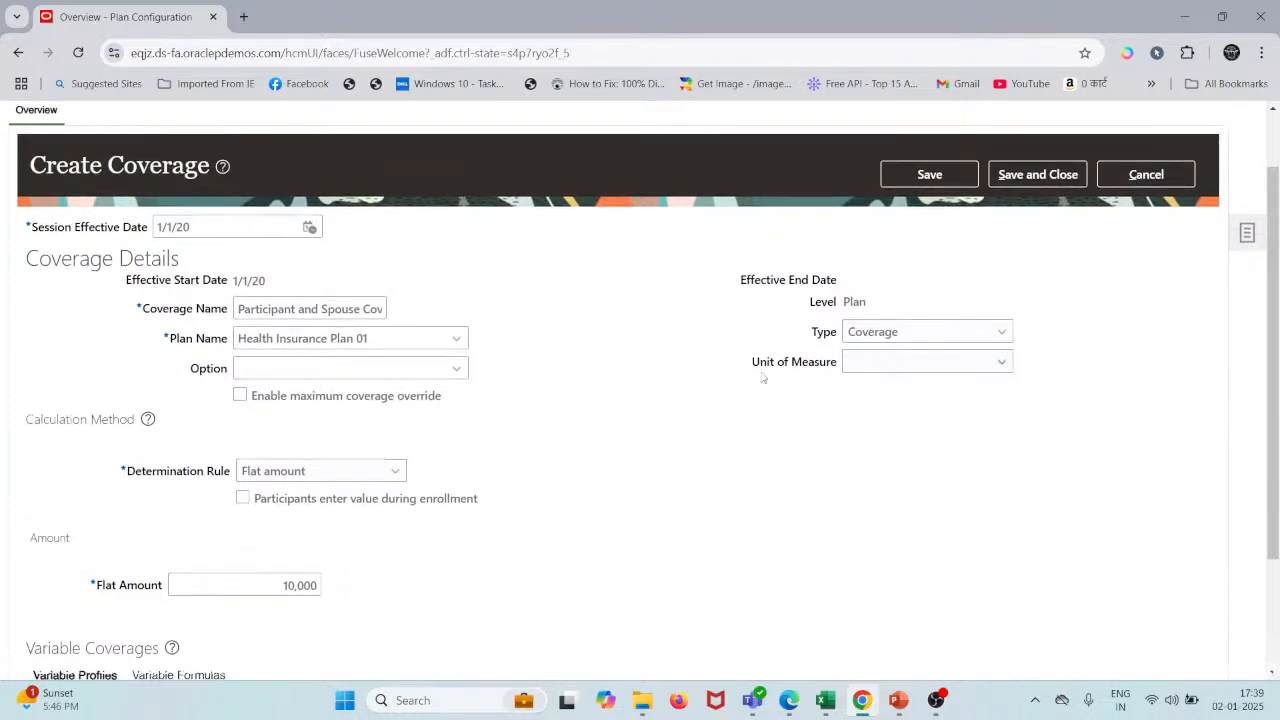
{"action": "left_click", "coordinate": [905, 366]}
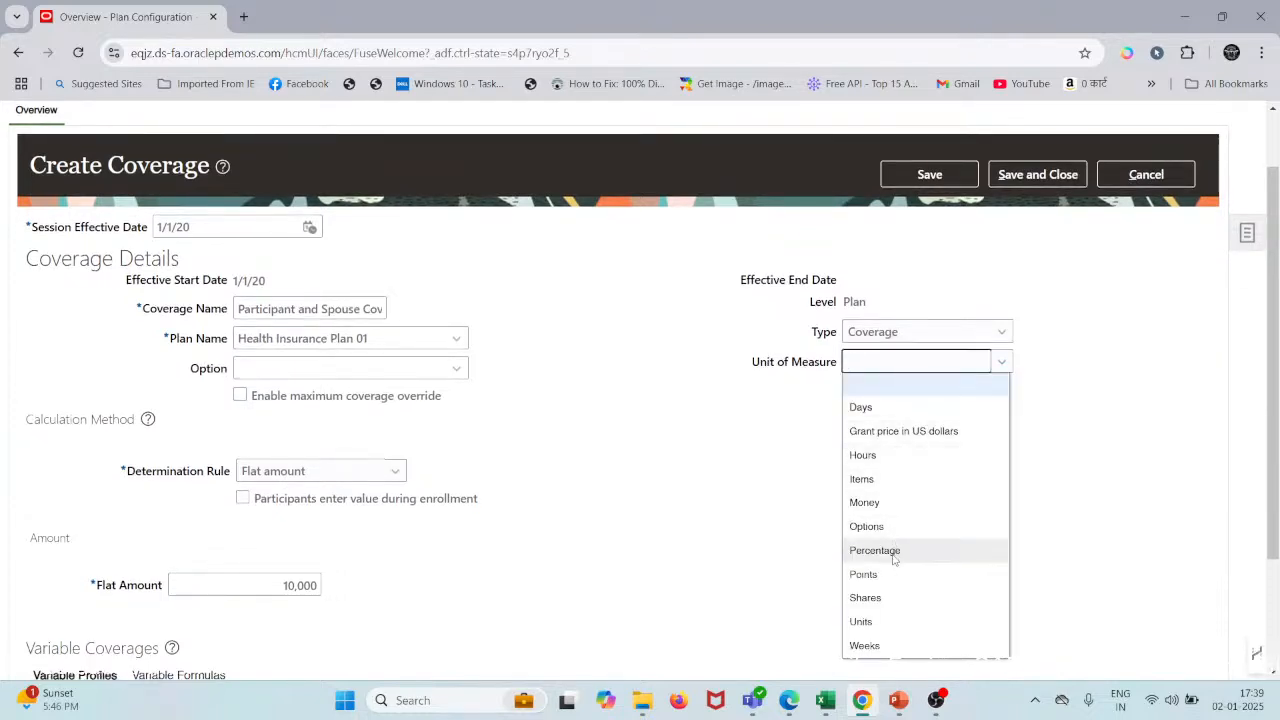
{"action": "left_click", "coordinate": [865, 502]}
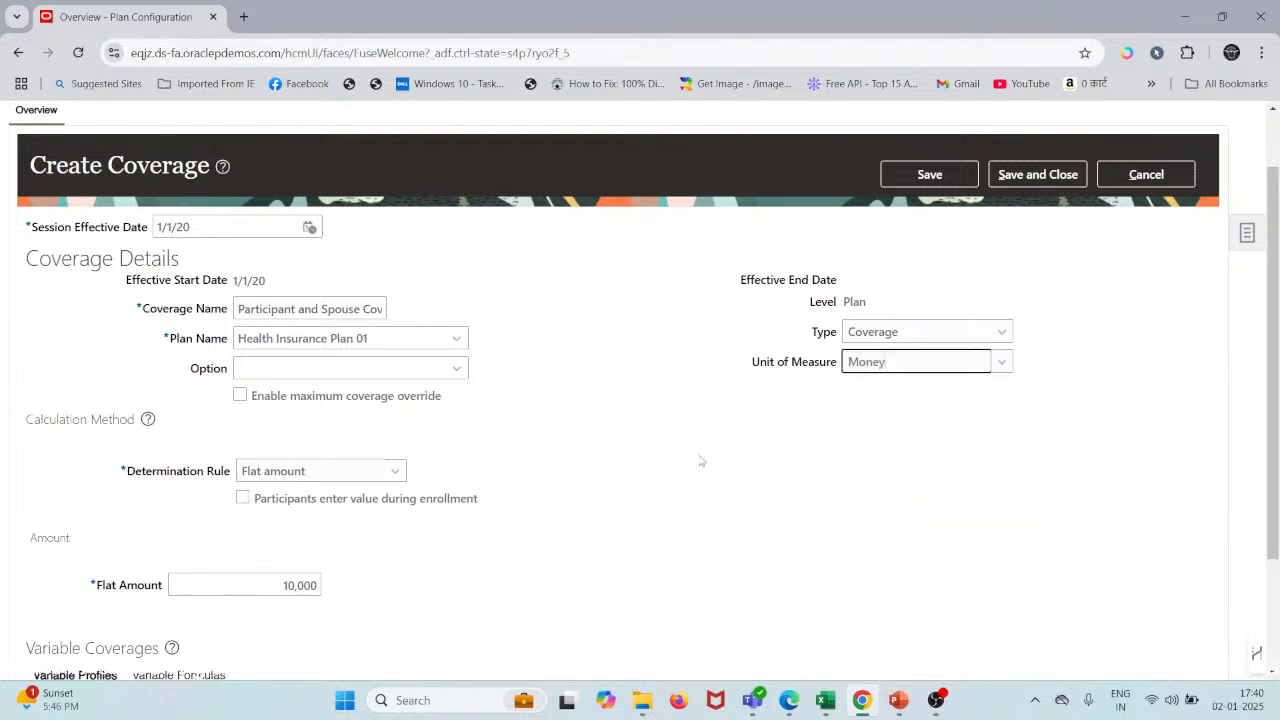
{"action": "left_click", "coordinate": [436, 368]}
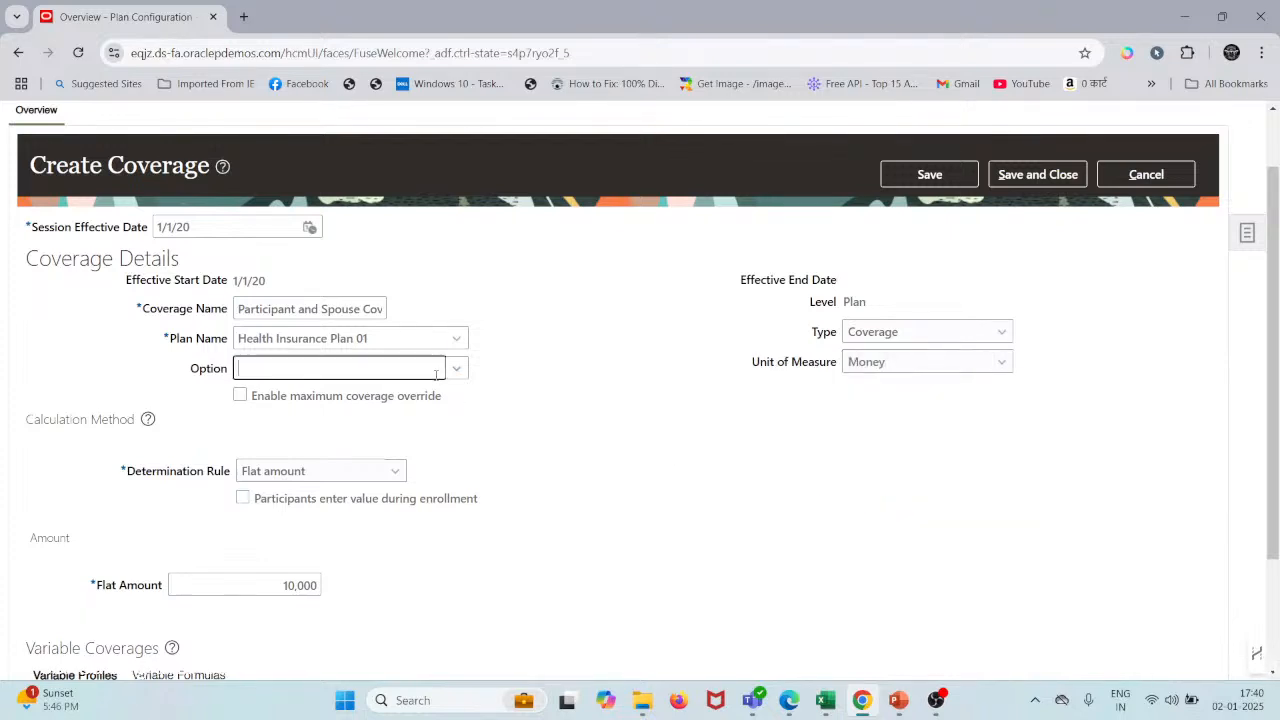
{"action": "left_click", "coordinate": [455, 369]}
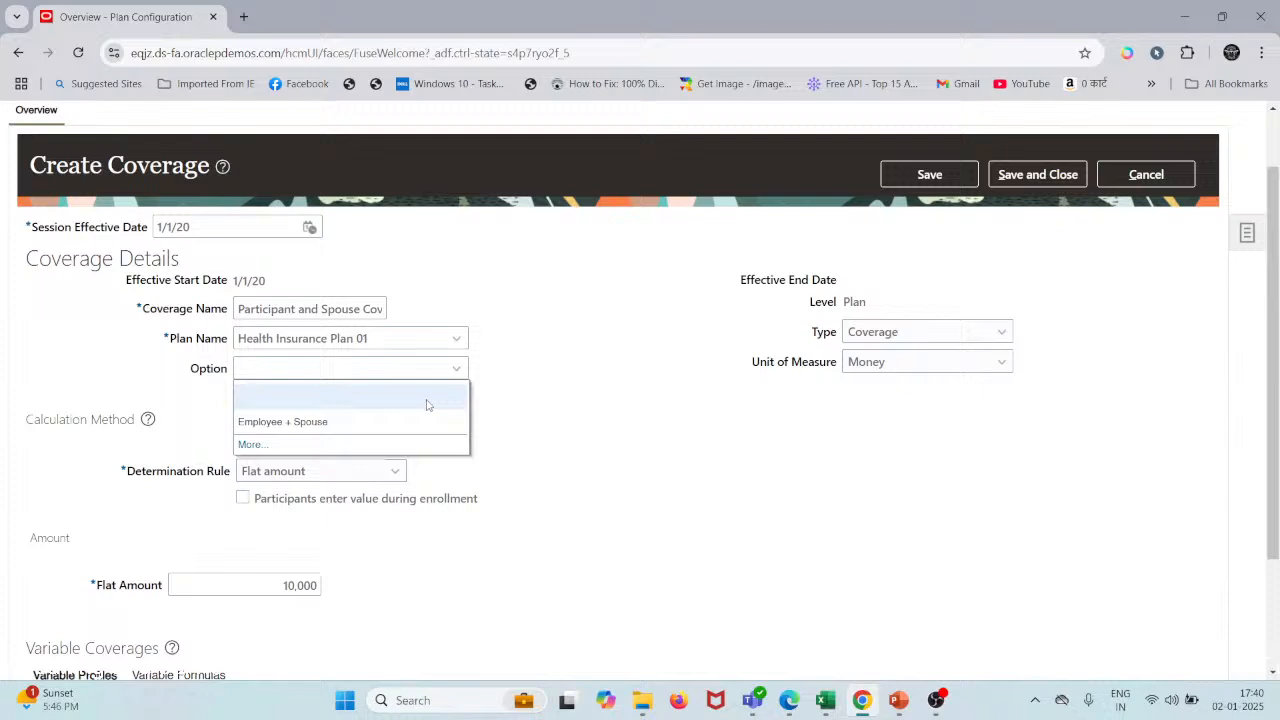
{"action": "left_click", "coordinate": [343, 423]}
- Check the variable formulas of the coverage and save the new coverage
{"action": "scroll", "coordinate": [597, 443], "scroll_direction": "down", "scroll_amount": 1}
{"action": "scroll", "coordinate": [597, 443], "scroll_direction": "down", "scroll_amount": 2}
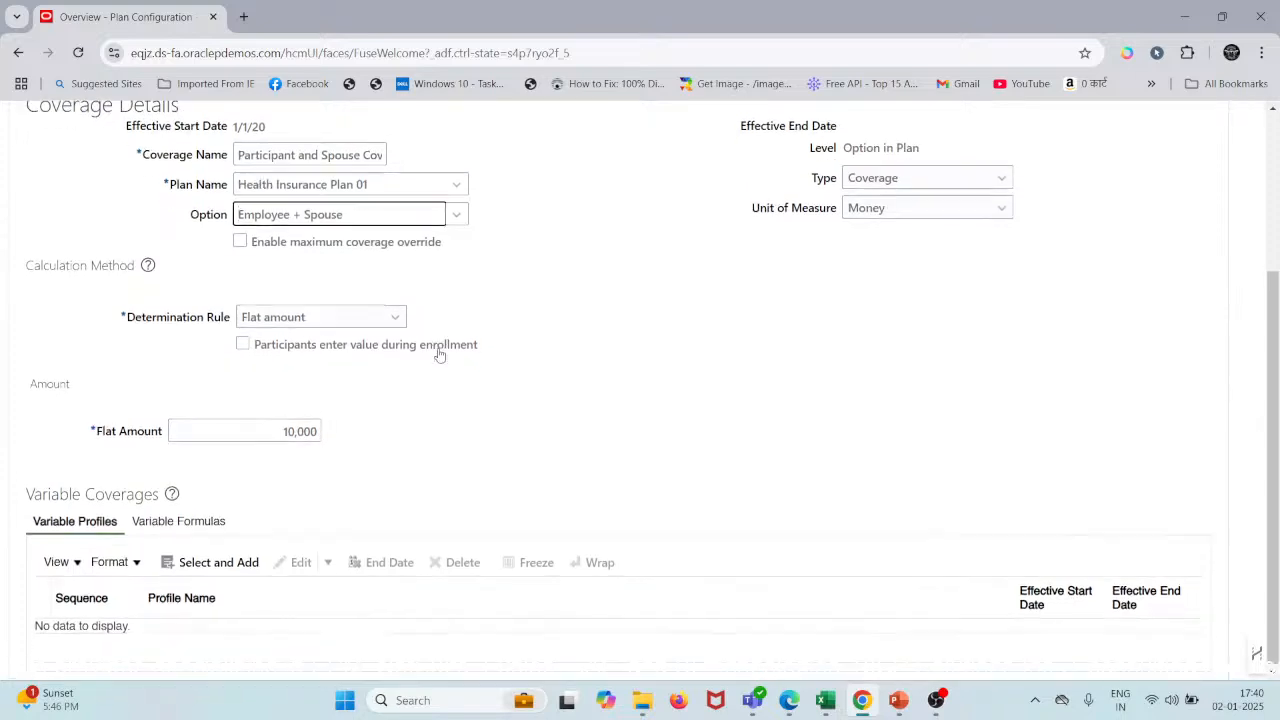
{"action": "left_click", "coordinate": [182, 520]}
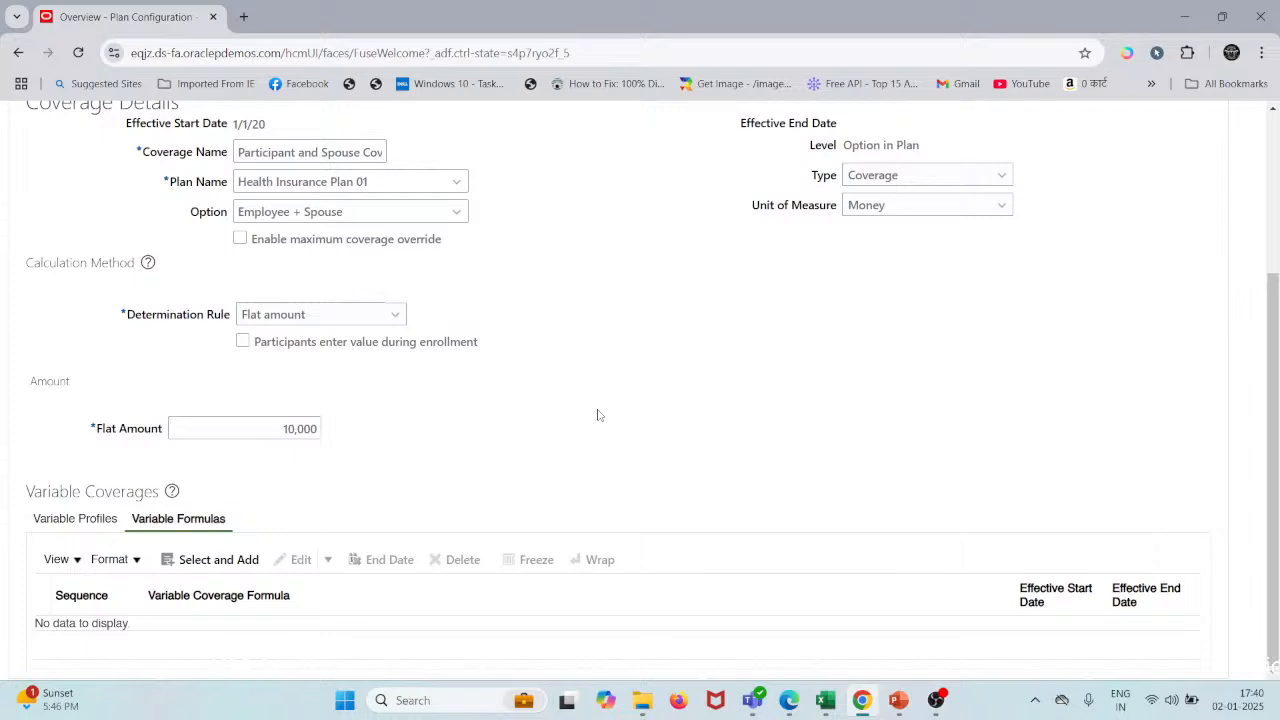
{"action": "scroll", "coordinate": [598, 415], "scroll_direction": "up", "scroll_amount": 3}
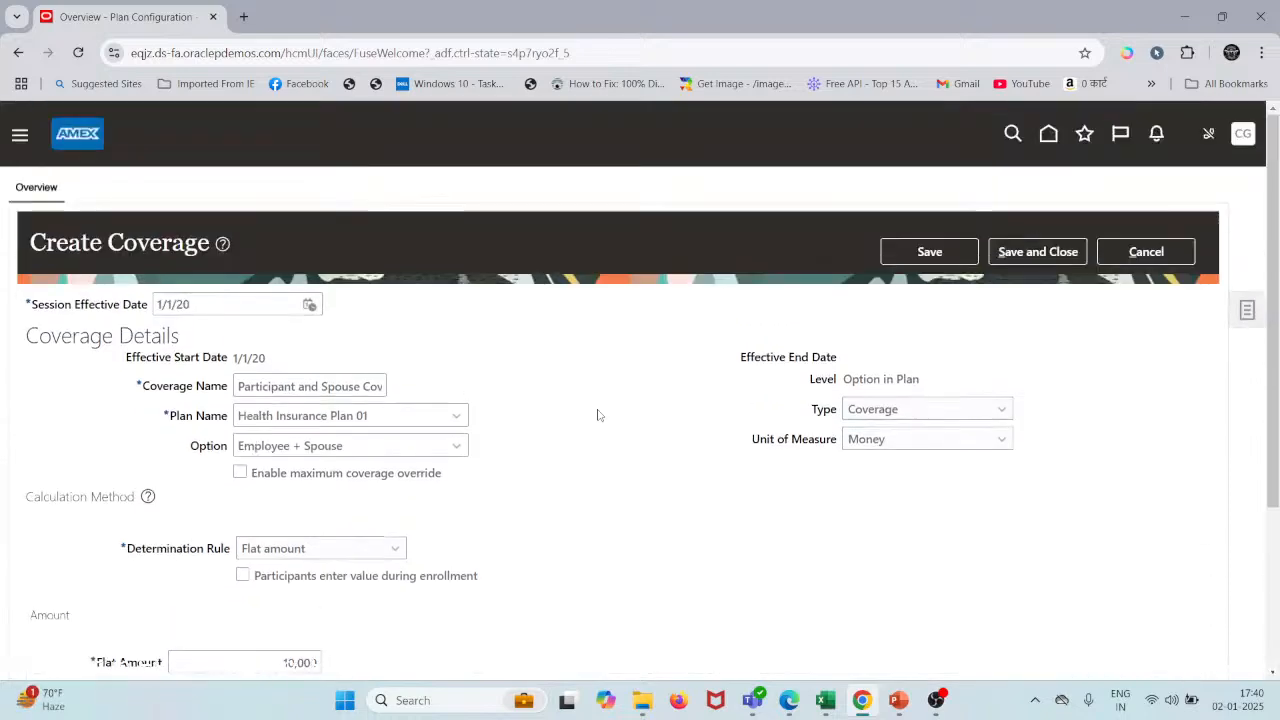
{"action": "left_click", "coordinate": [945, 251]}
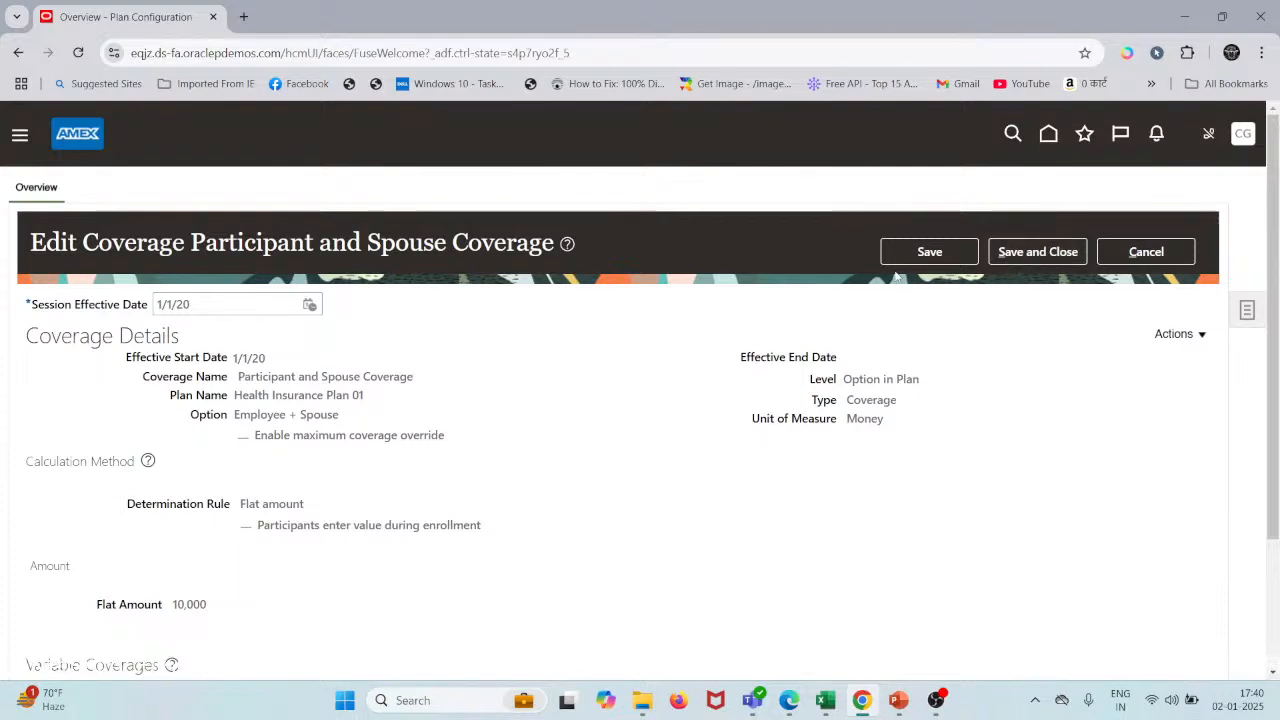
- Switch to the Scenario workbook in Excel and fill row 13 with Coverage, Name and Participant and Spouse Coverage
{"action": "left_click", "coordinate": [825, 700]}
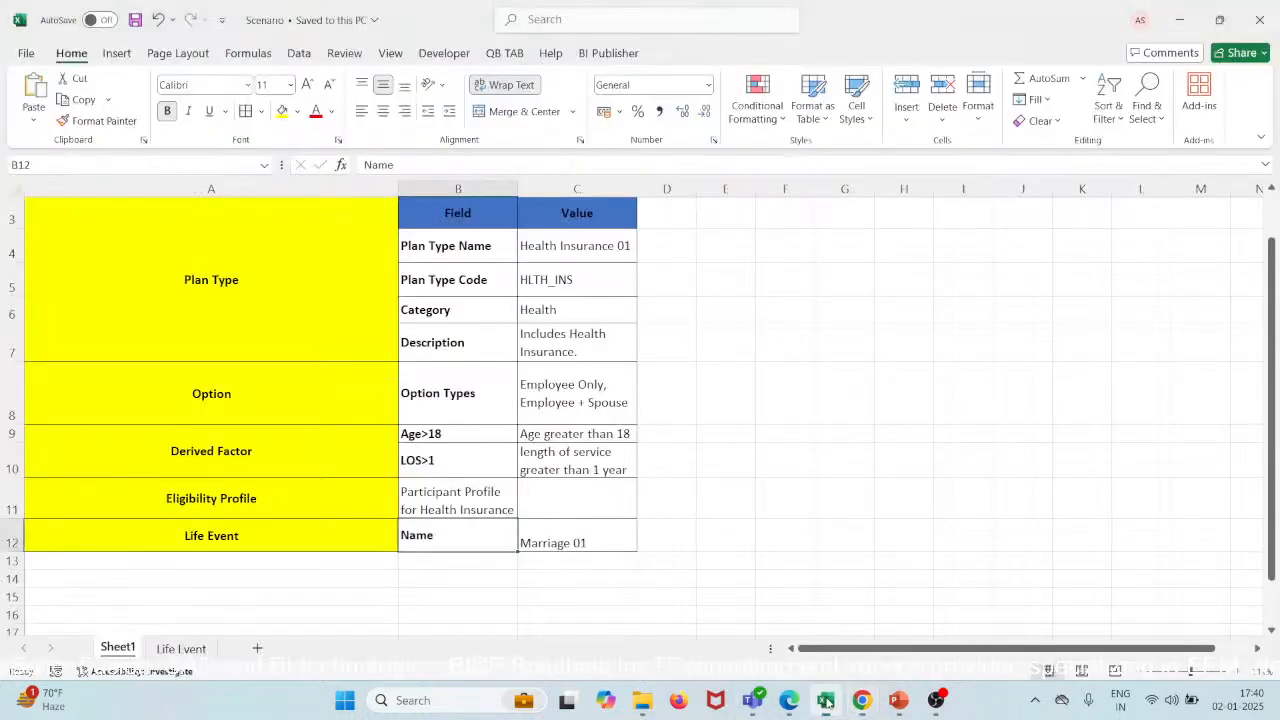
{"action": "left_click", "coordinate": [291, 565]}
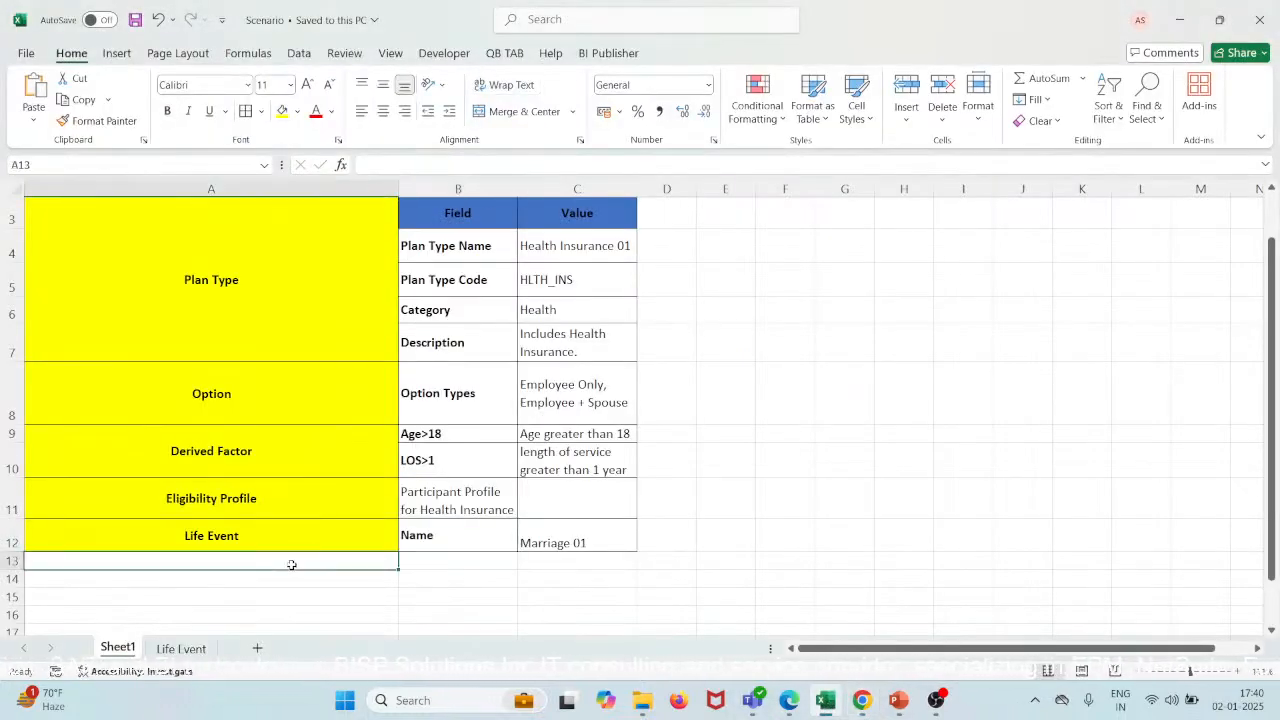
{"action": "type", "text": "Covera"}
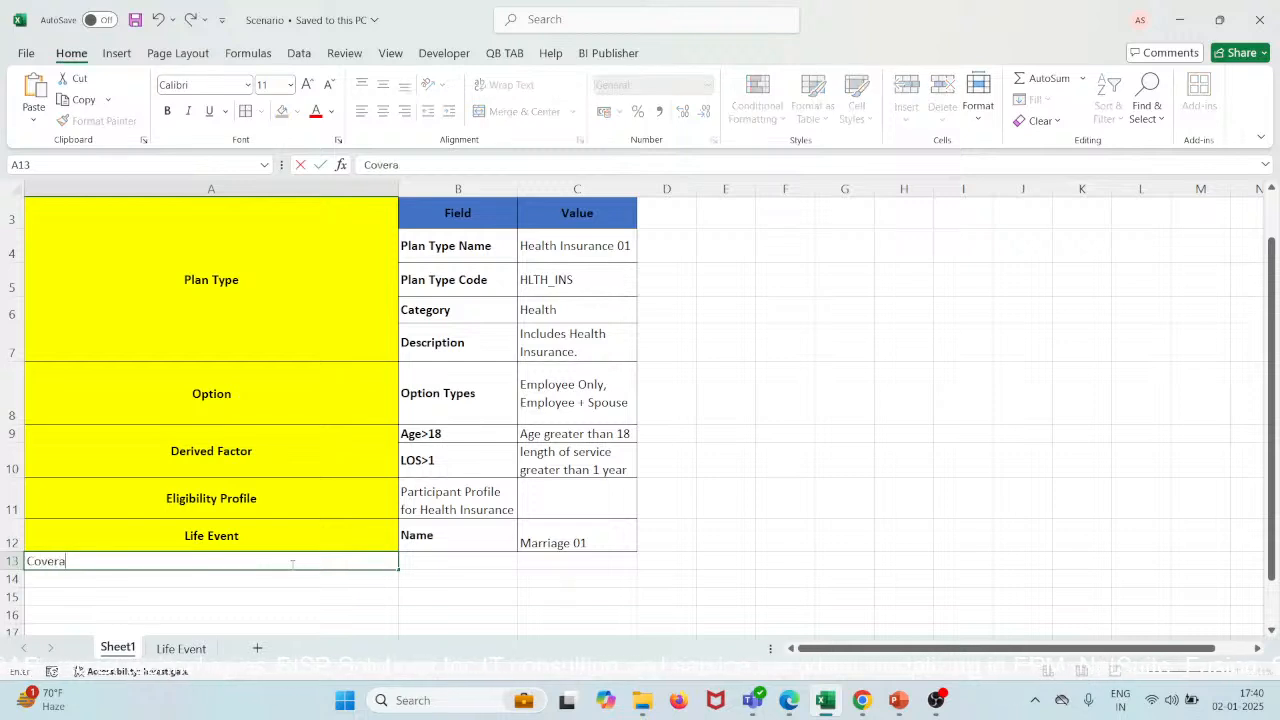
{"action": "type", "text": "ge"}
{"action": "key", "text": "Tab"}
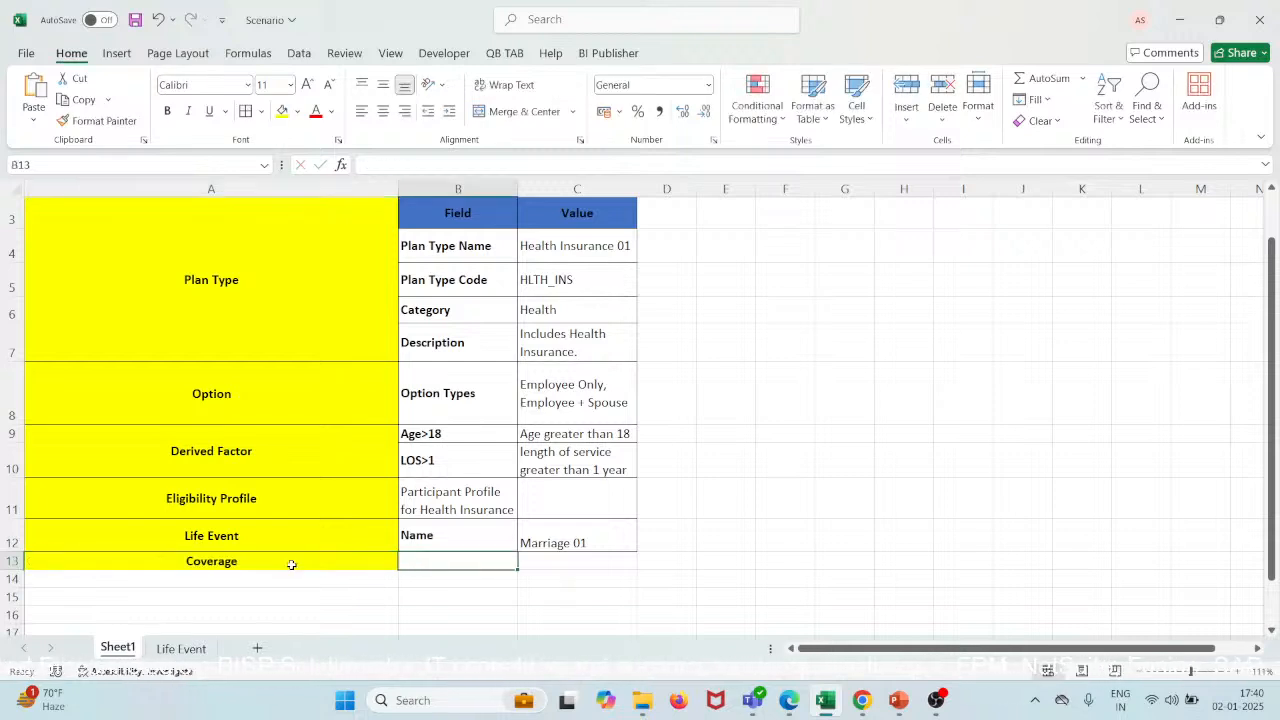
{"action": "type", "text": "N"}
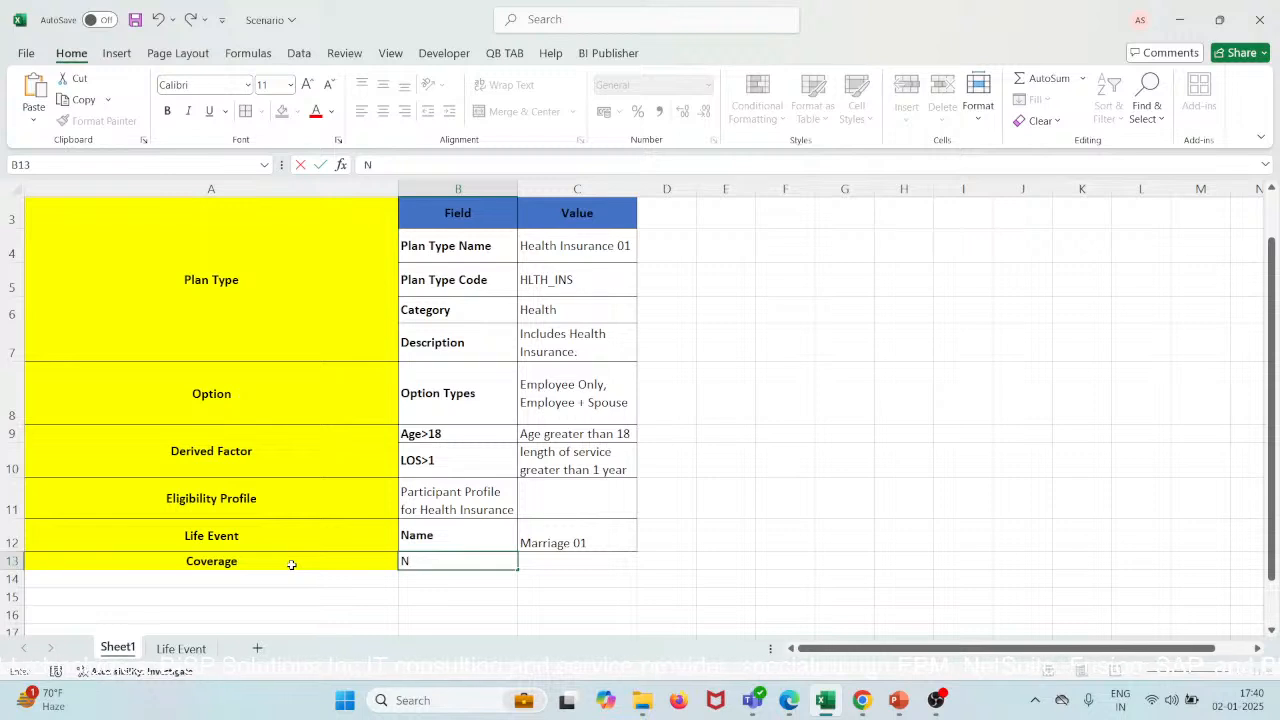
{"action": "type", "text": "mane"}
{"action": "type", "text": "me"}
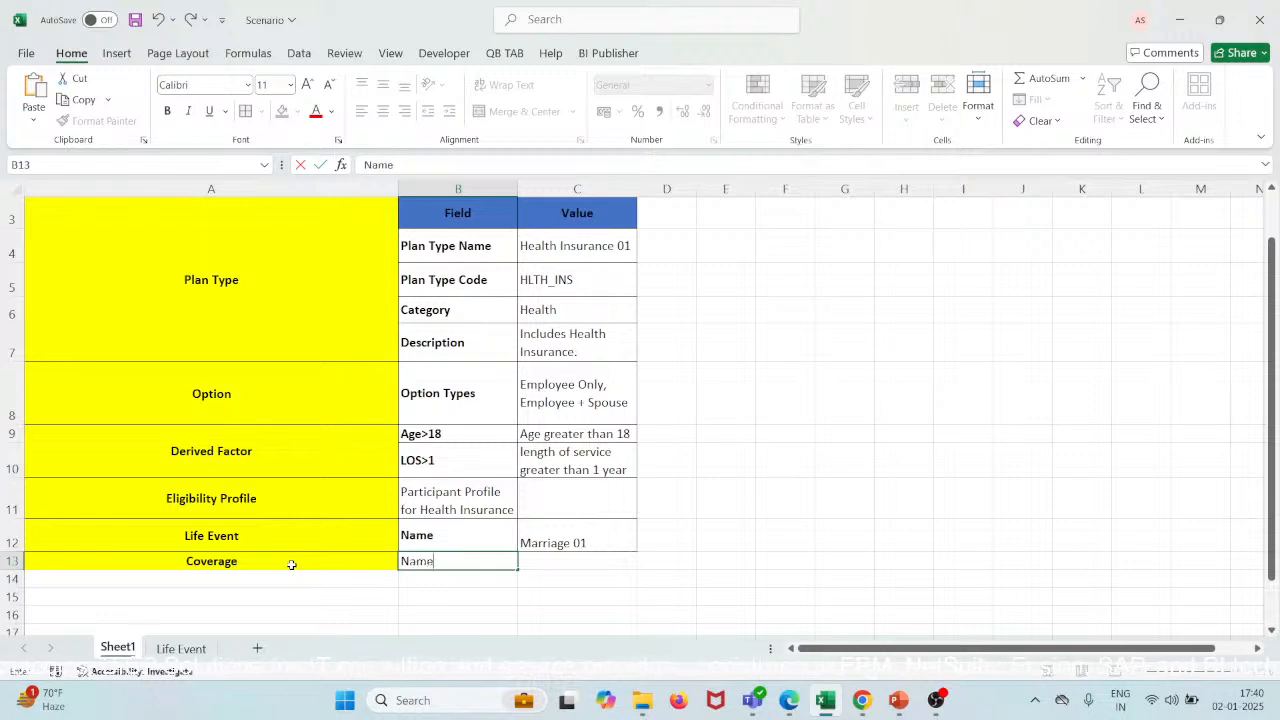
{"action": "key", "text": "Tab"}
{"action": "type", "text": "Participant and Spouse Coverage"}
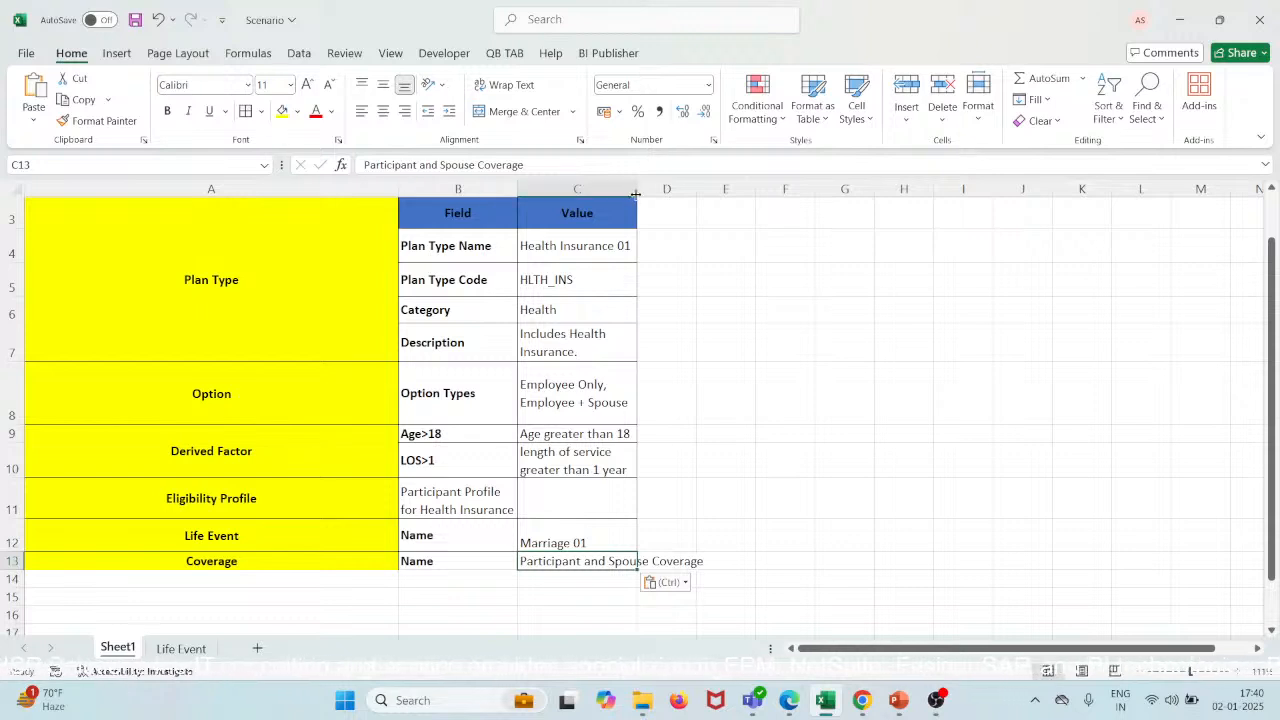
- Format the new Coverage row by widening column C, adding borders to A13:C13 and increasing the height of row 13
{"action": "left_click_drag", "start_coordinate": [636, 188], "coordinate": [712, 185]}
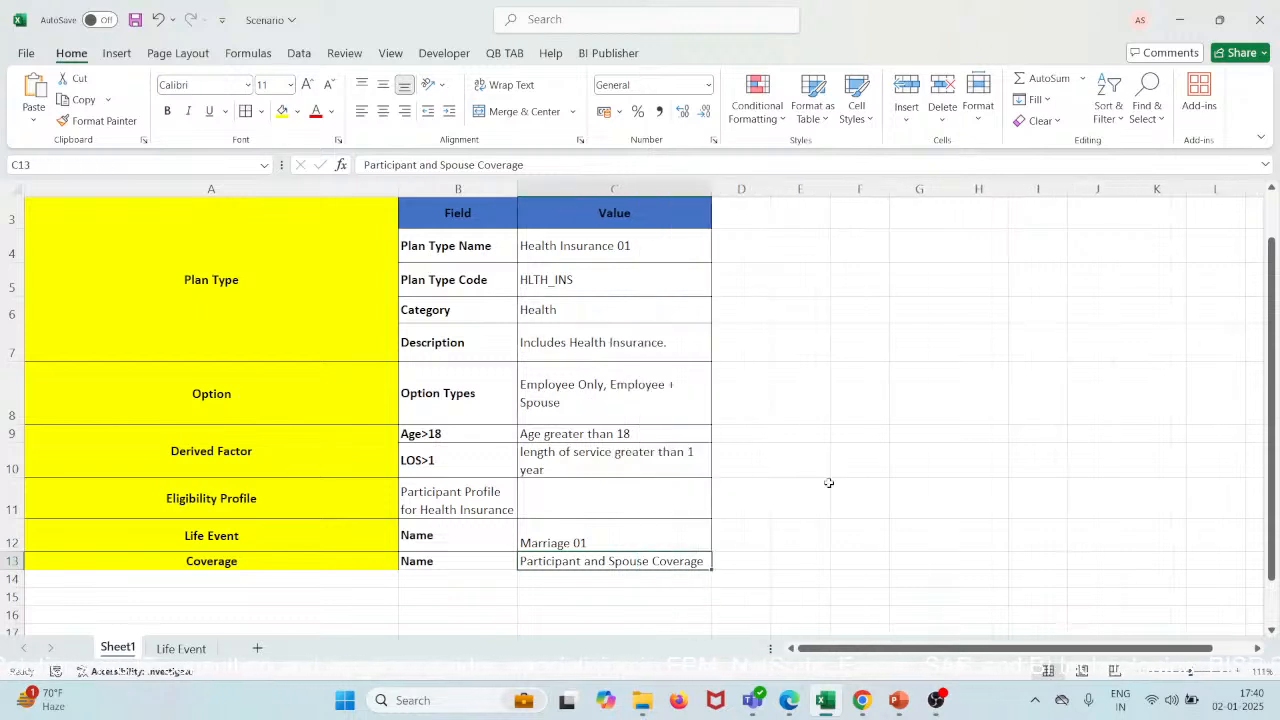
{"action": "left_click", "coordinate": [831, 512]}
{"action": "left_click_drag", "start_coordinate": [180, 560], "coordinate": [523, 560]}
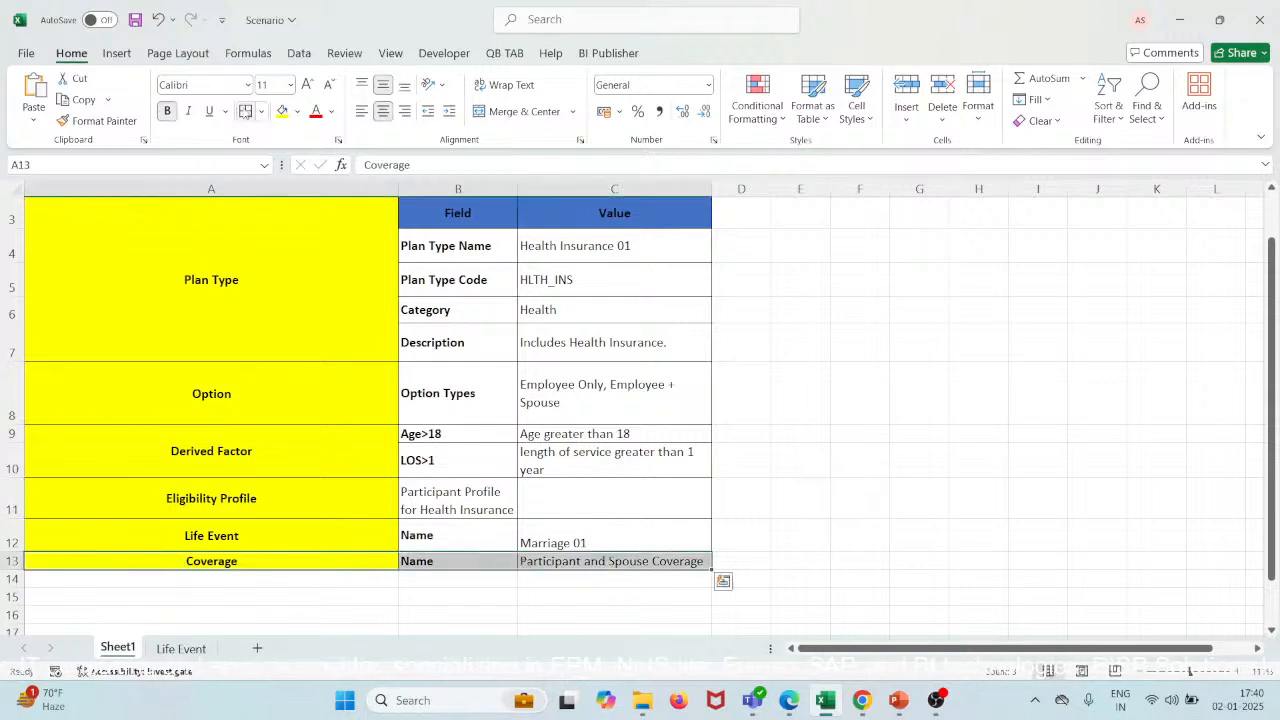
{"action": "left_click_drag", "start_coordinate": [18, 573], "coordinate": [18, 587]}
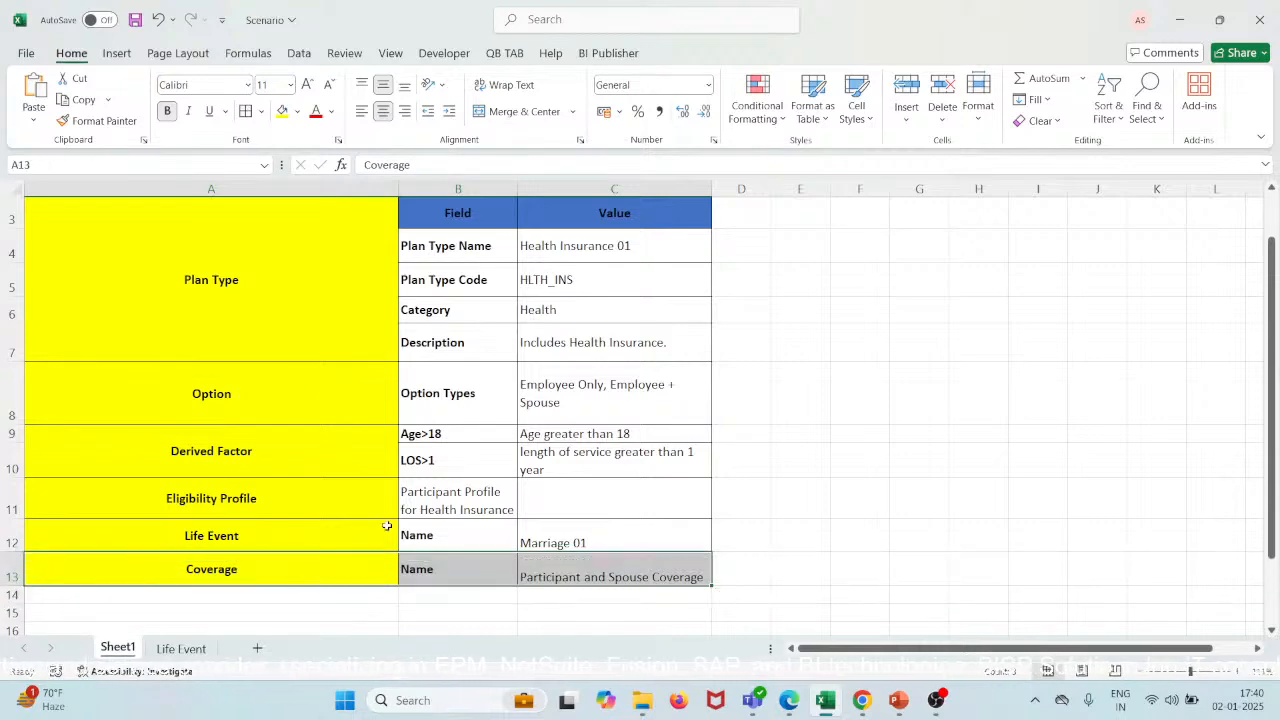
- Return to the saved Participant and Spouse Coverage page in Chrome
{"action": "scroll", "coordinate": [386, 527], "scroll_direction": "down", "scroll_amount": 1}
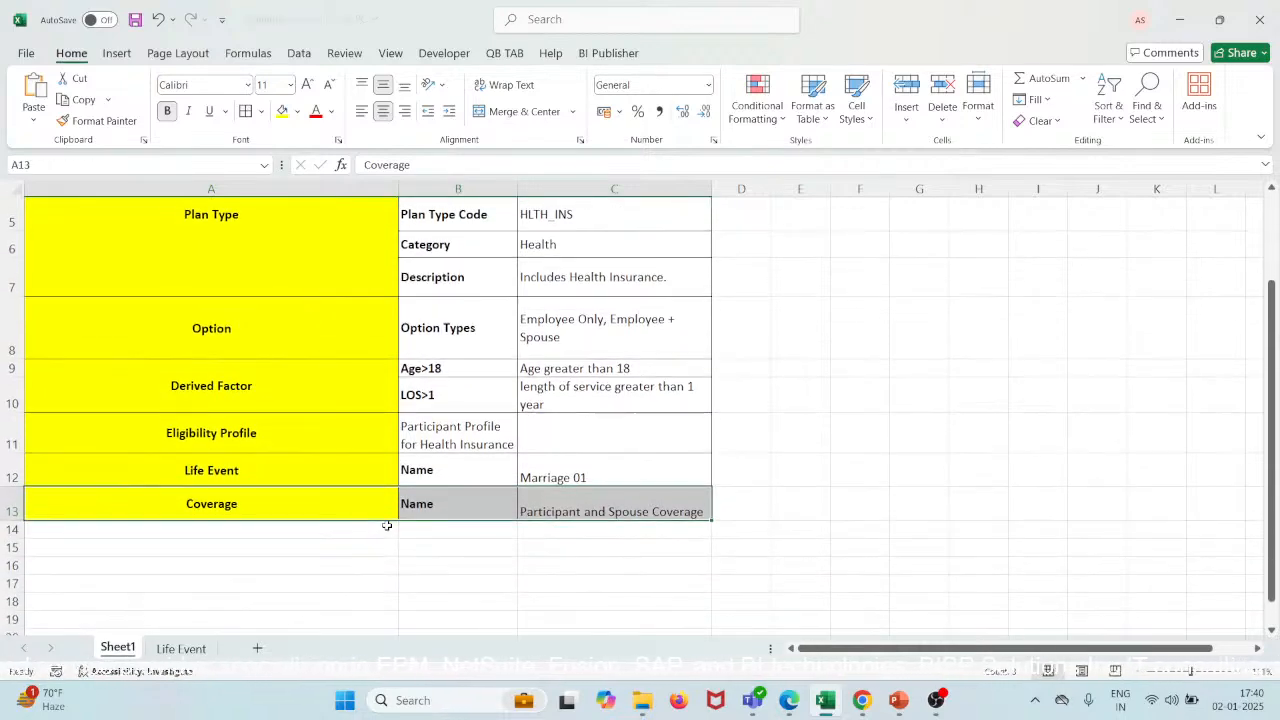
{"action": "mouse_move", "coordinate": [789, 700]}
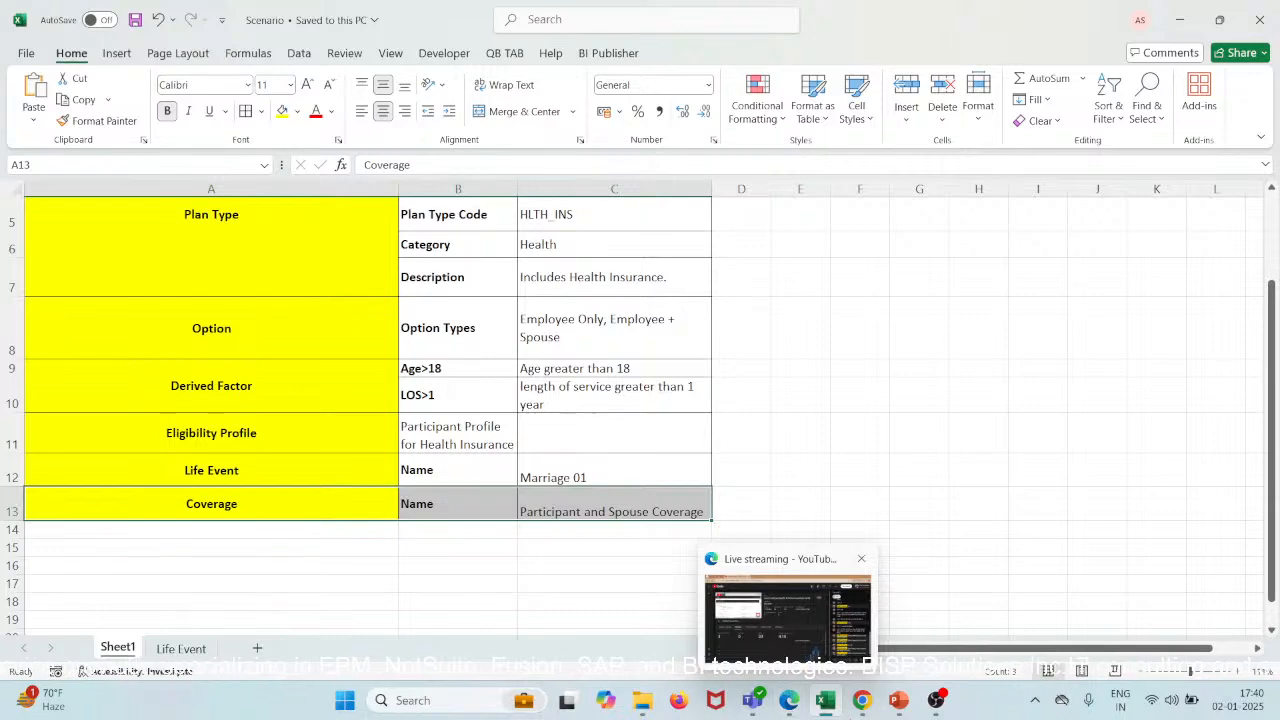
{"action": "left_click", "coordinate": [866, 701]}
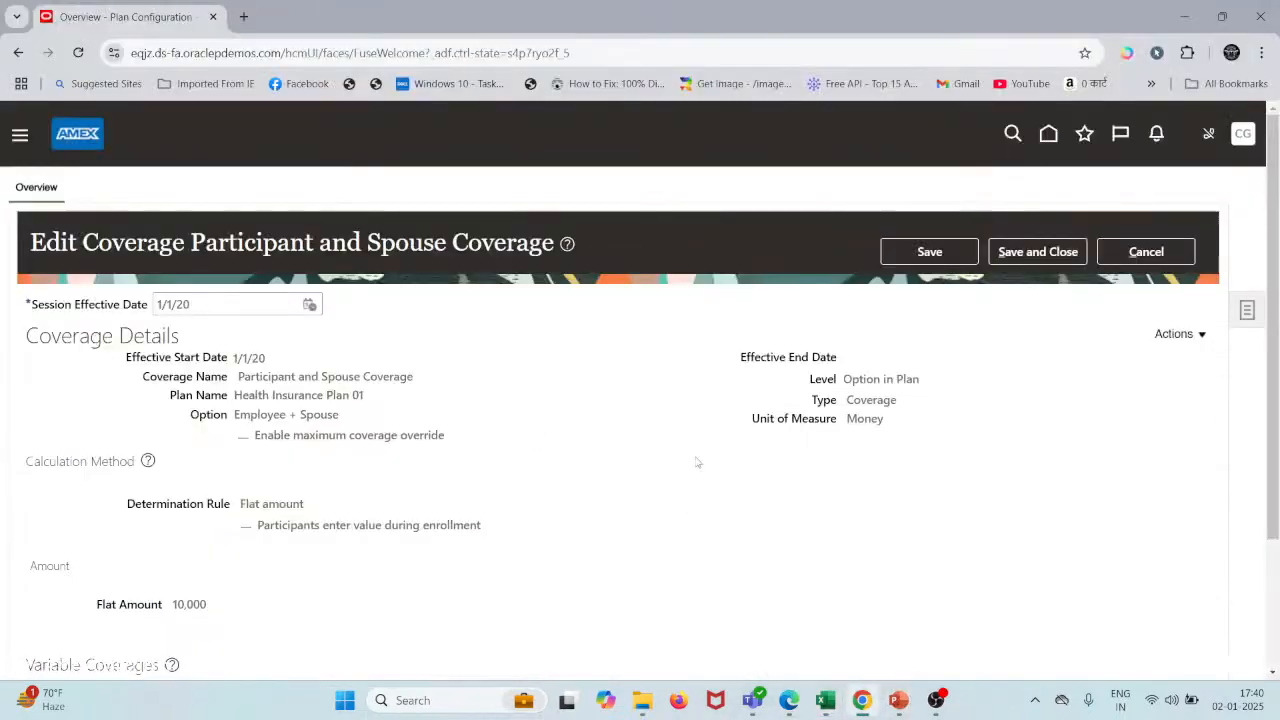
- Review the saved Participant and Spouse Coverage, then save and close it
{"action": "scroll", "coordinate": [697, 462], "scroll_direction": "down", "scroll_amount": 2}
{"action": "scroll", "coordinate": [697, 462], "scroll_direction": "up", "scroll_amount": 2}
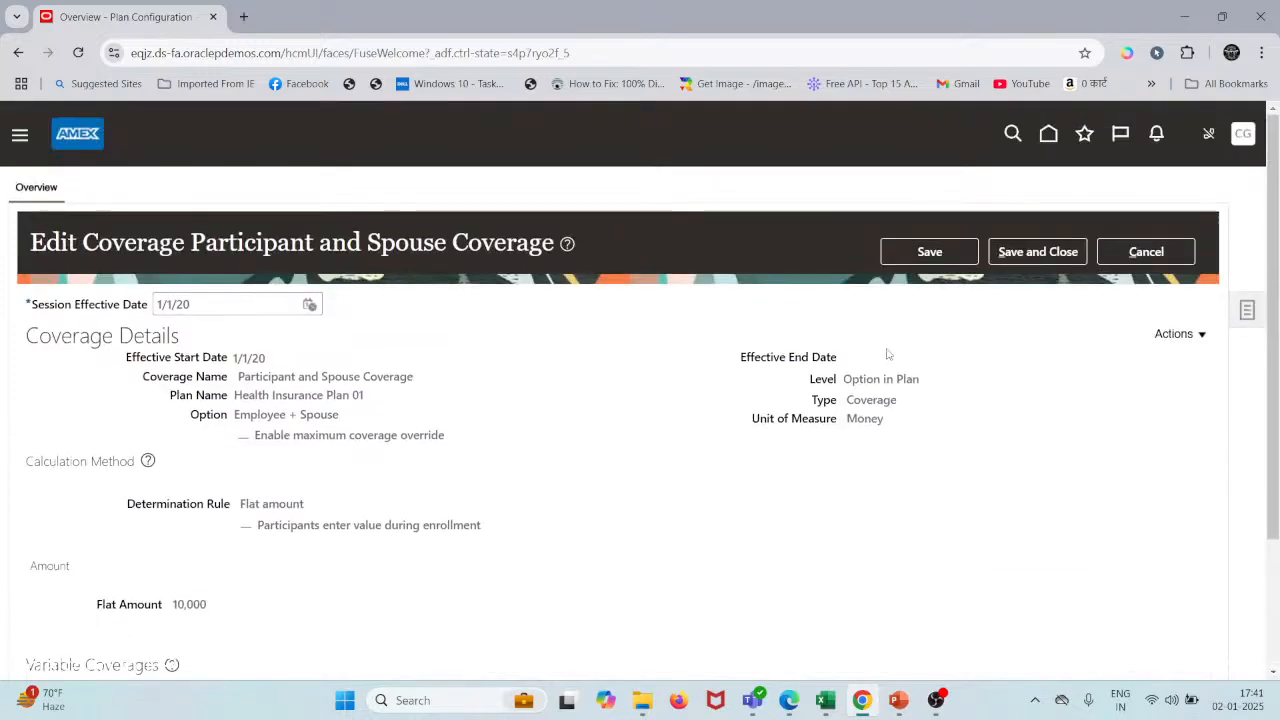
{"action": "left_click", "coordinate": [1044, 258]}
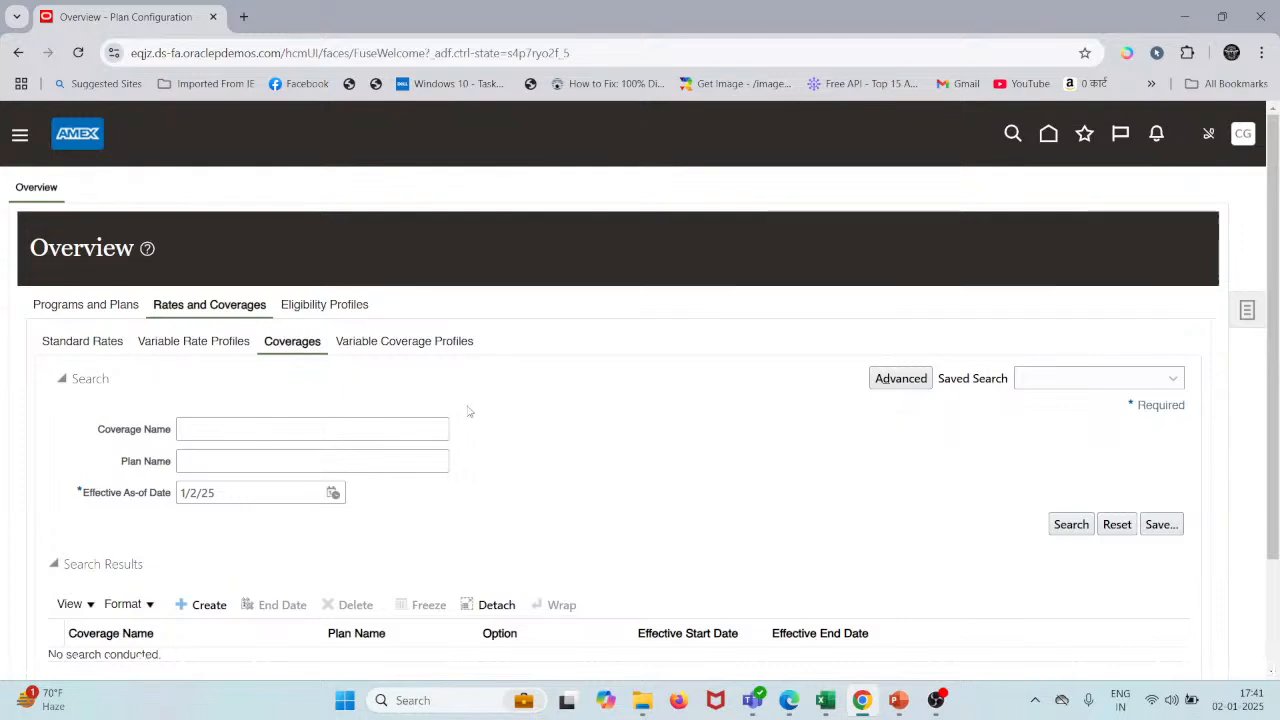
- Go to the standard rates and start creating a new standard rate
{"action": "left_click", "coordinate": [96, 345]}
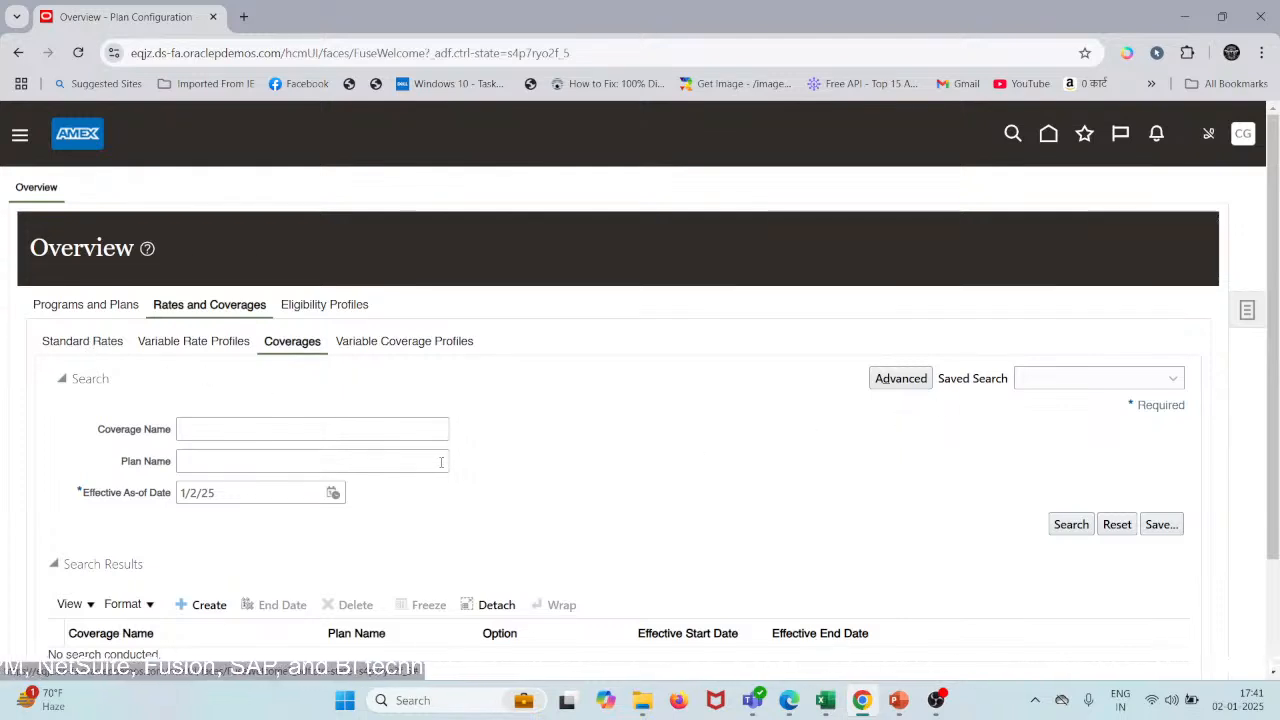
{"action": "scroll", "coordinate": [441, 467], "scroll_direction": "down", "scroll_amount": 2}
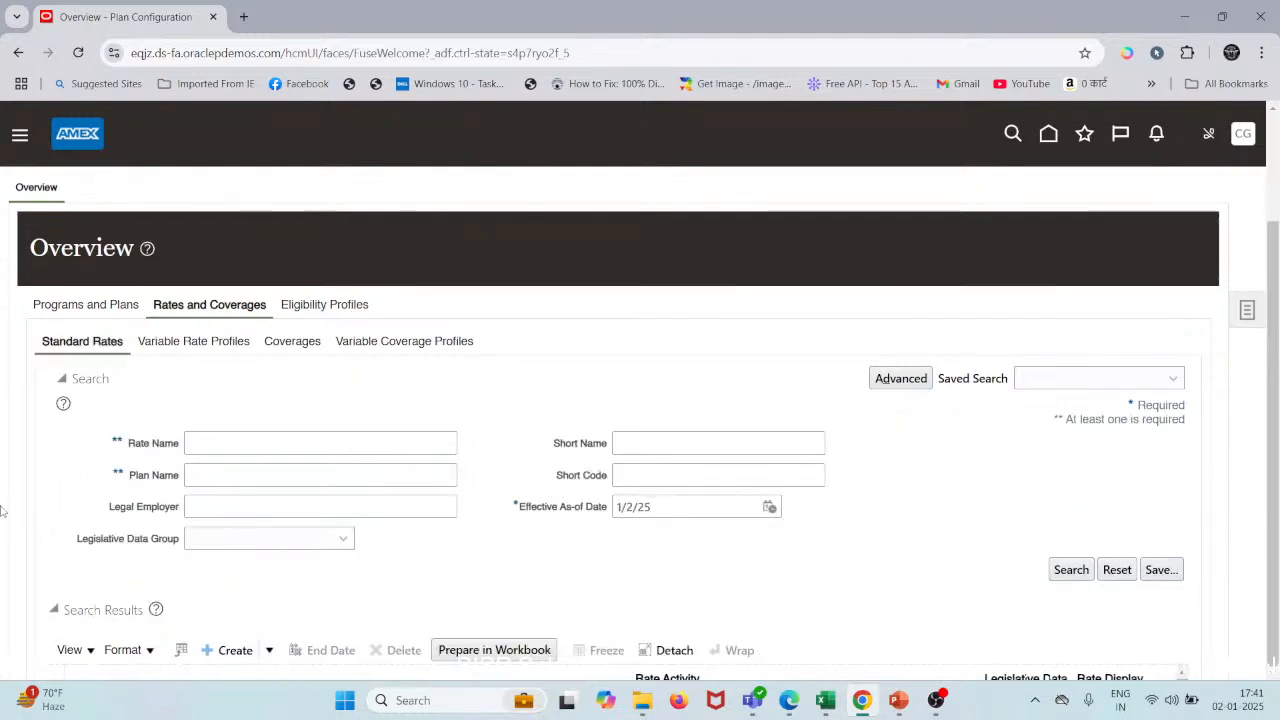
{"action": "left_click", "coordinate": [233, 511]}
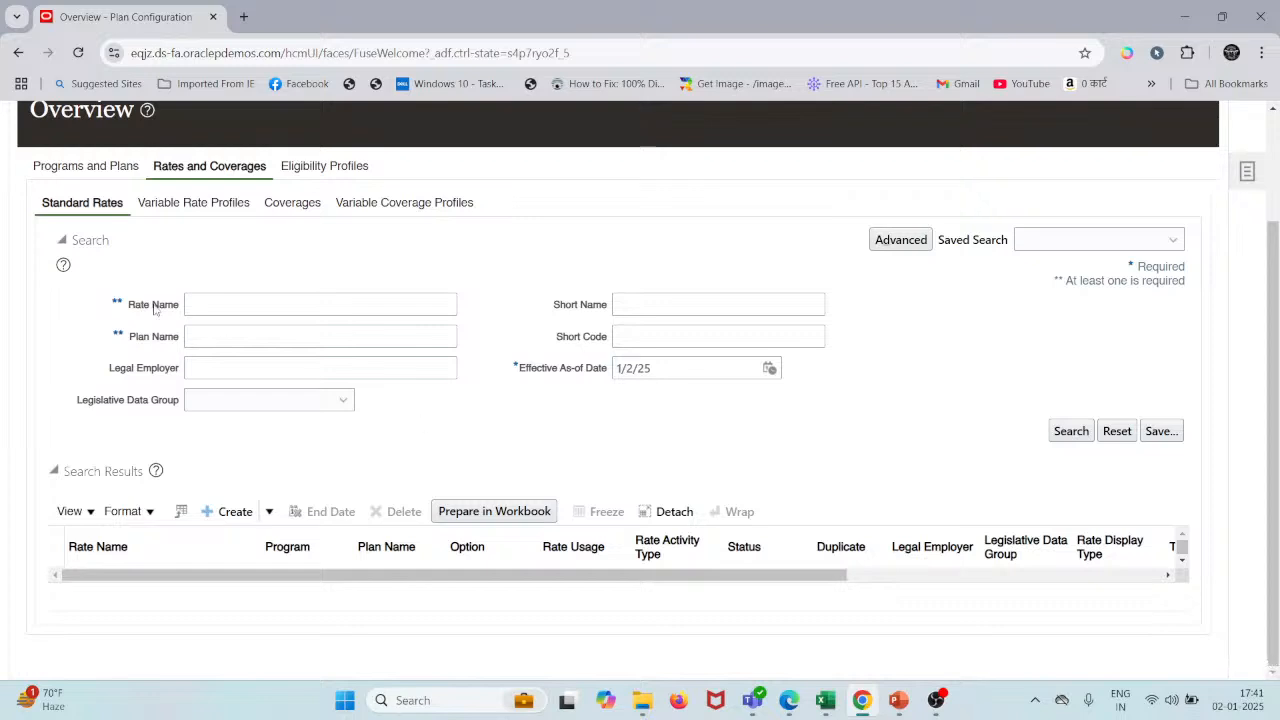
{"action": "left_click", "coordinate": [250, 515]}
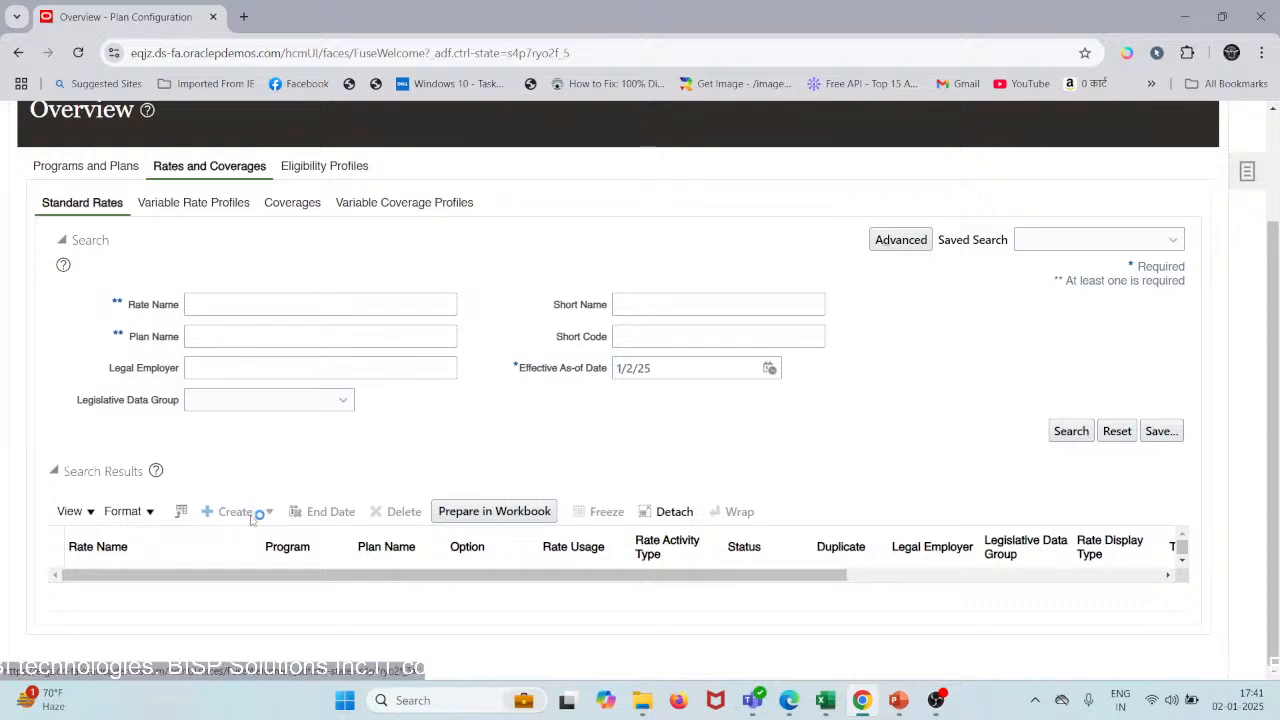
{"action": "left_click", "coordinate": [252, 518]}
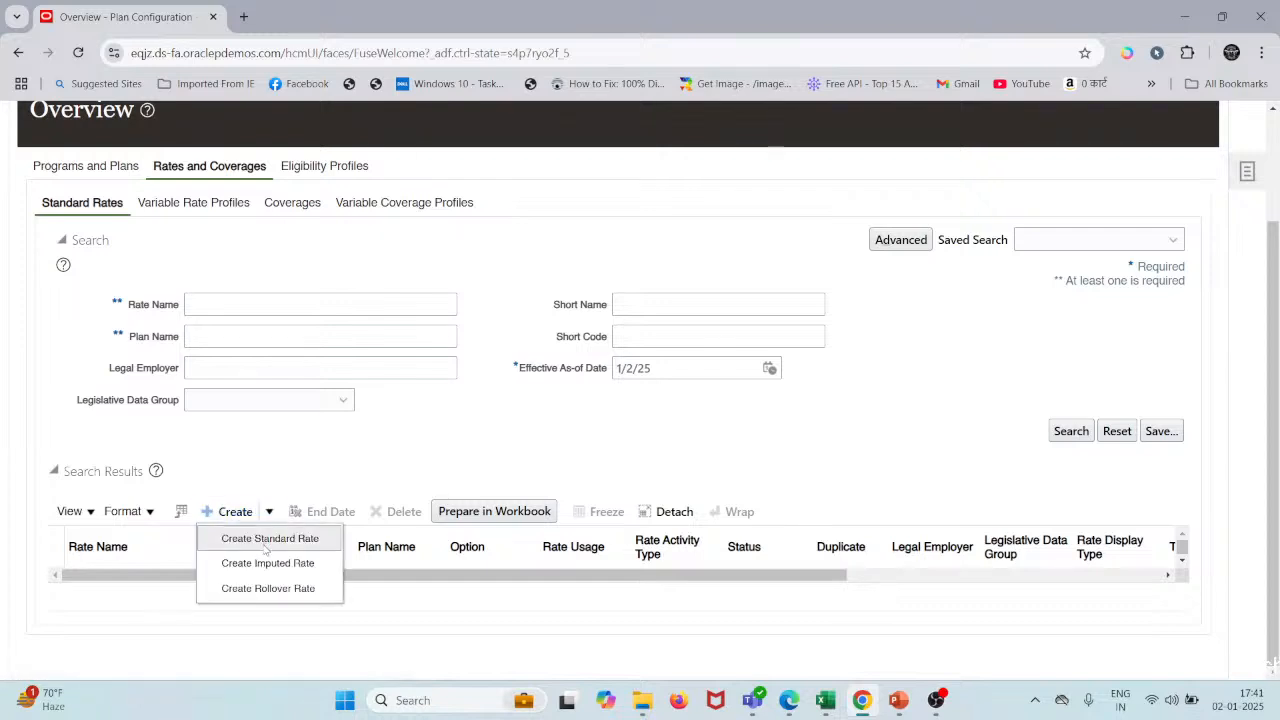
{"action": "left_click", "coordinate": [265, 546]}
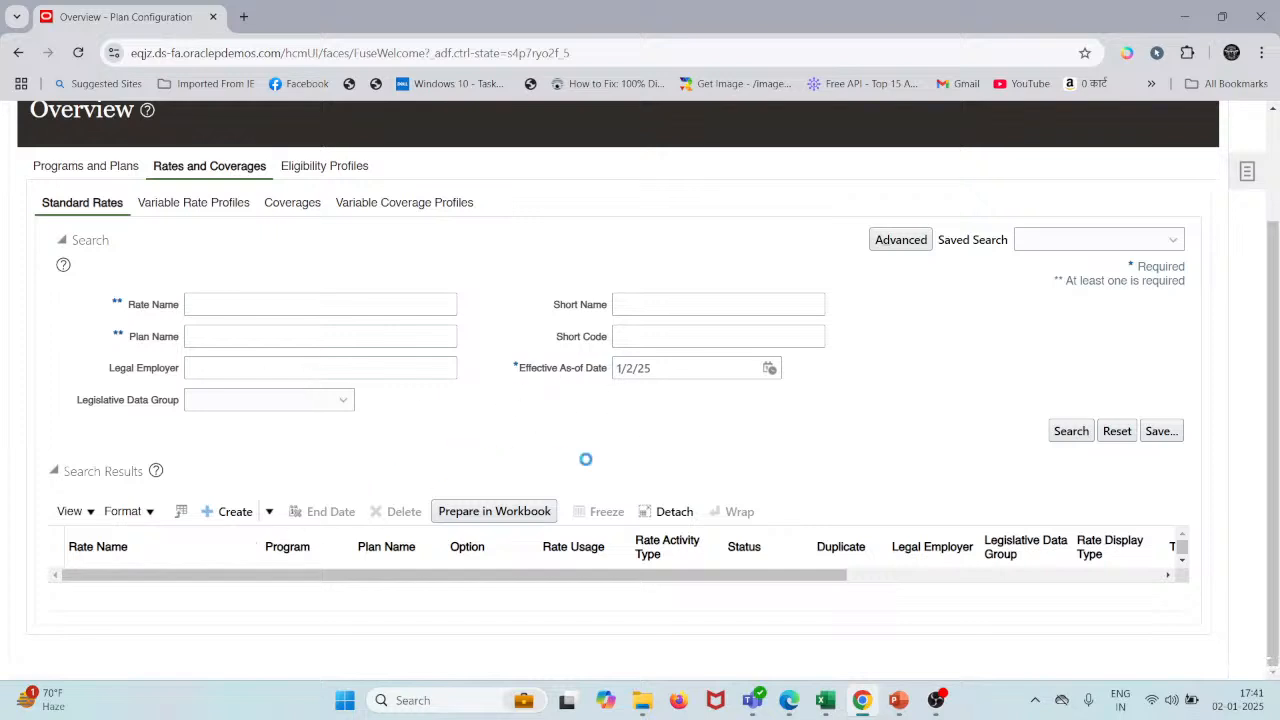
- Review the variable rates area of the new standard rate, including variable formulas and variable profiles
{"action": "scroll", "coordinate": [506, 478], "scroll_direction": "down", "scroll_amount": 5}
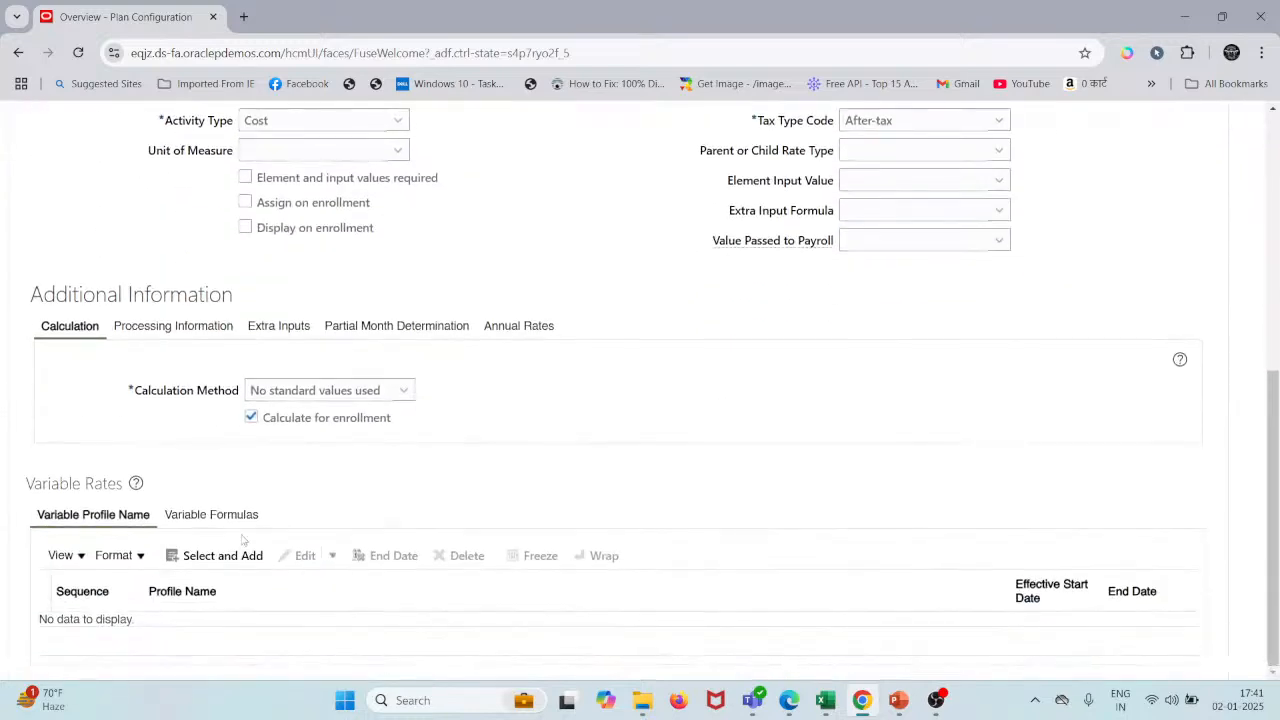
{"action": "left_click", "coordinate": [221, 517]}
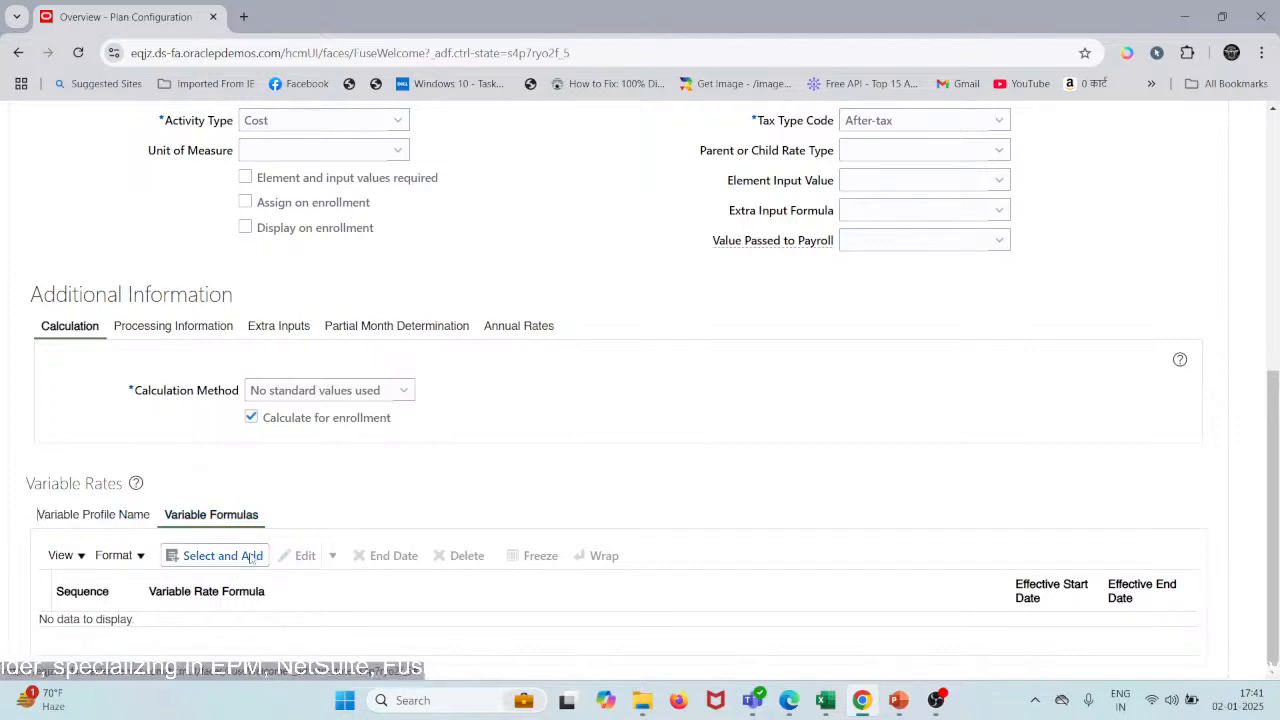
{"action": "left_click", "coordinate": [94, 515]}
{"action": "scroll", "coordinate": [397, 486], "scroll_direction": "up", "scroll_amount": 1}
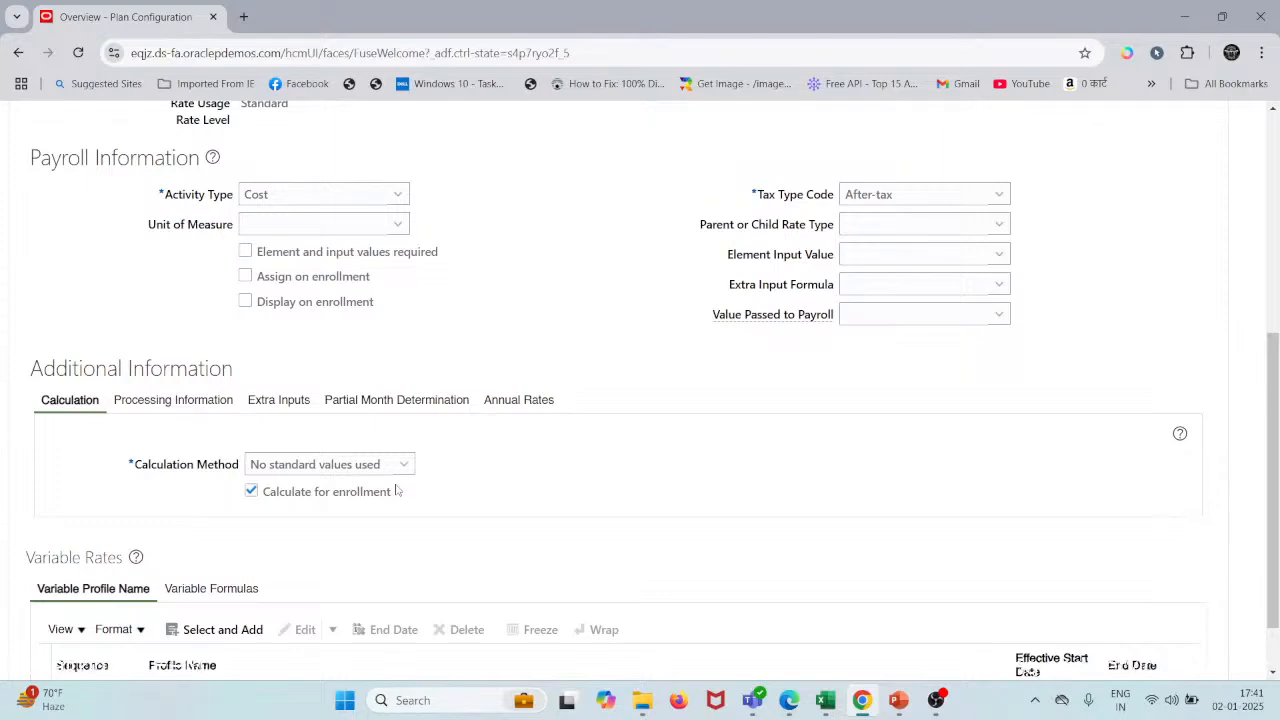
{"action": "scroll", "coordinate": [397, 488], "scroll_direction": "up", "scroll_amount": 1}
{"action": "scroll", "coordinate": [378, 531], "scroll_direction": "up", "scroll_amount": 5}
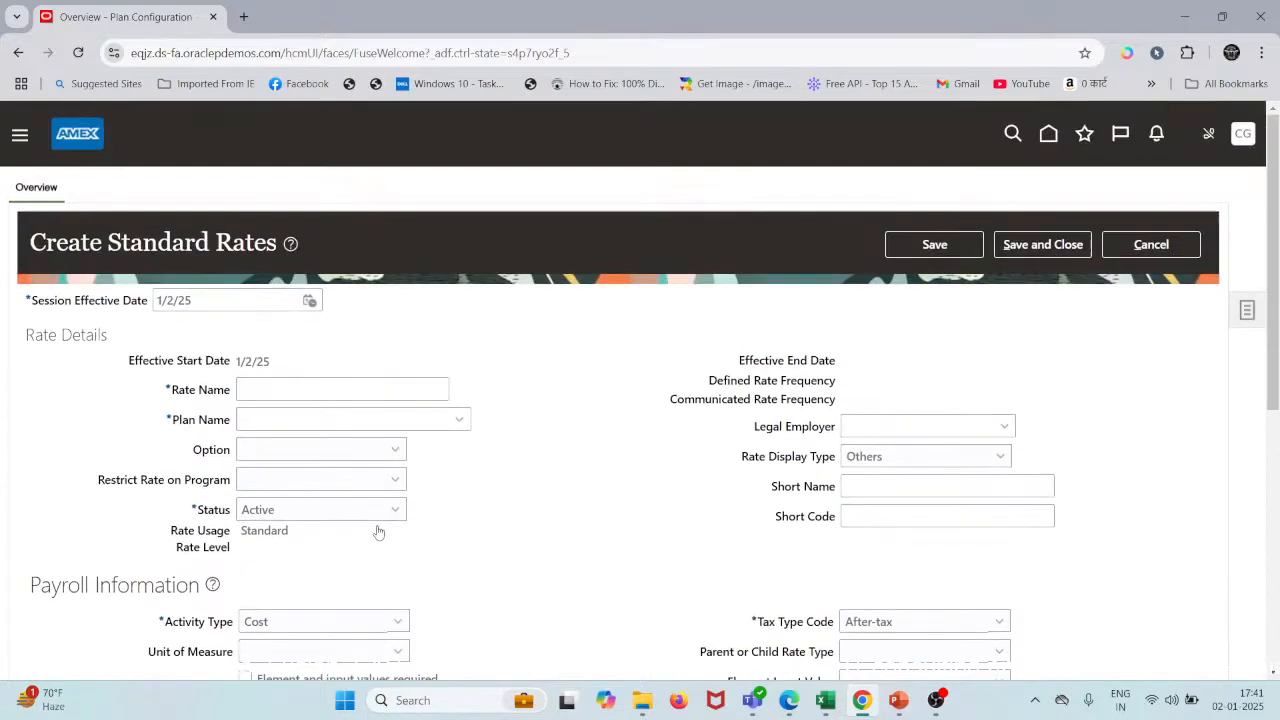
- Go through the rate details of the new standard rate, including Rate Name, Plan Name and Option
{"action": "left_click", "coordinate": [338, 389]}
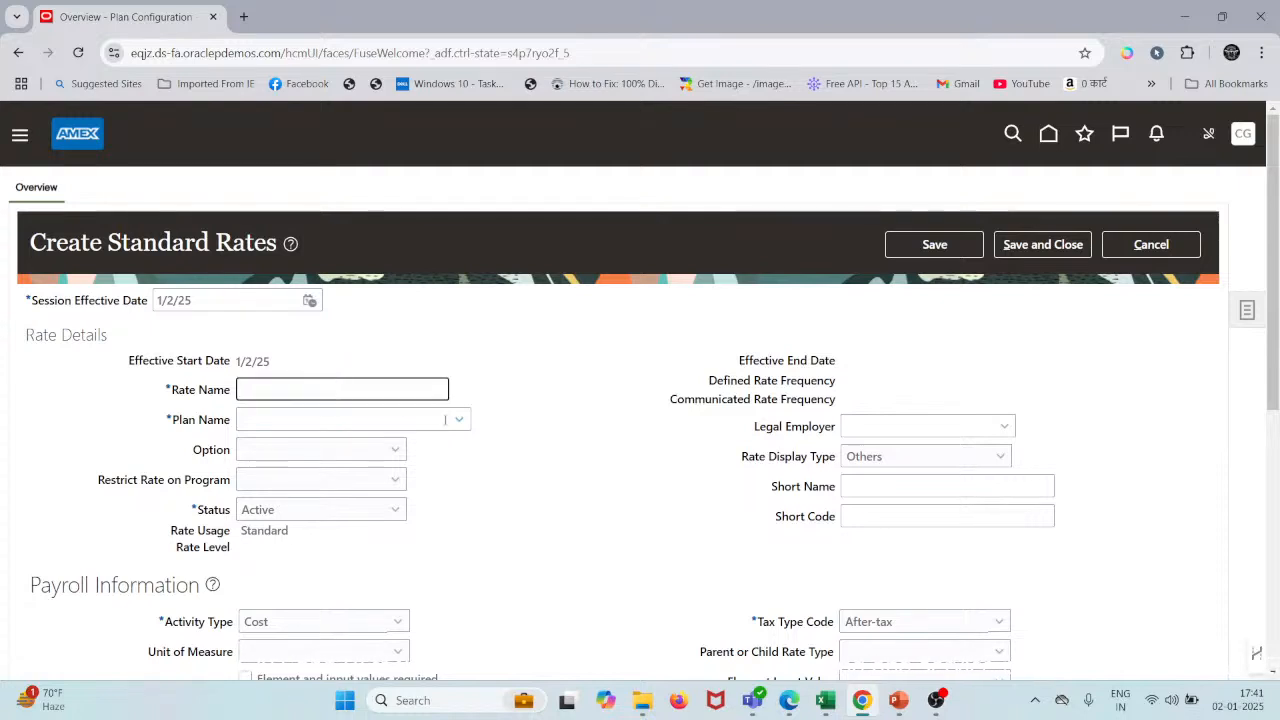
{"action": "left_click", "coordinate": [446, 420]}
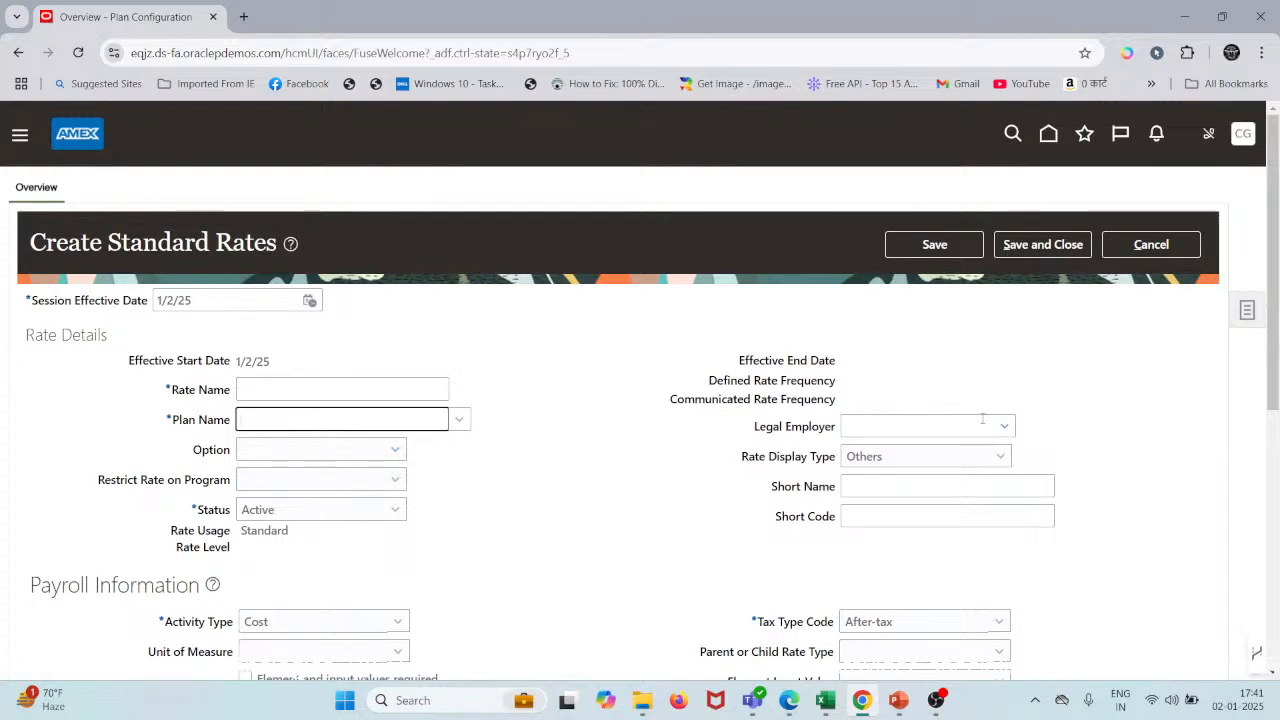
{"action": "scroll", "coordinate": [618, 514], "scroll_direction": "down", "scroll_amount": 1}
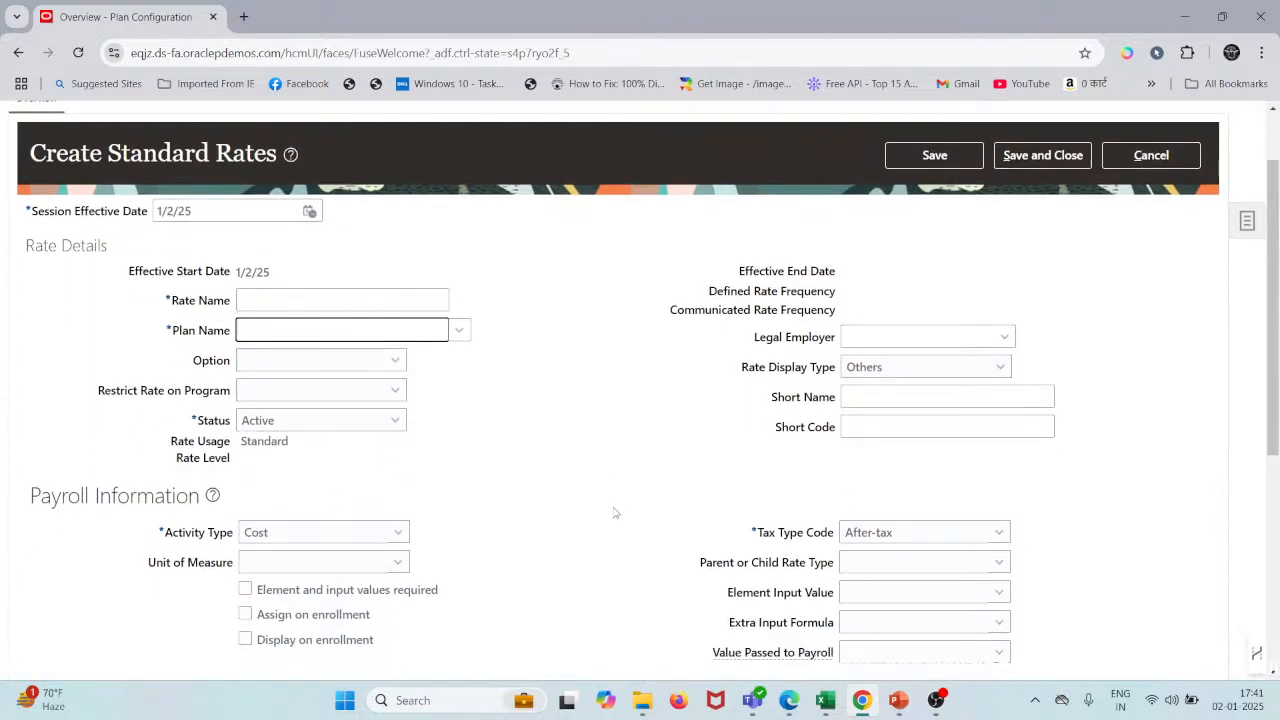
{"action": "left_click", "coordinate": [394, 361]}
{"action": "left_click", "coordinate": [575, 386]}
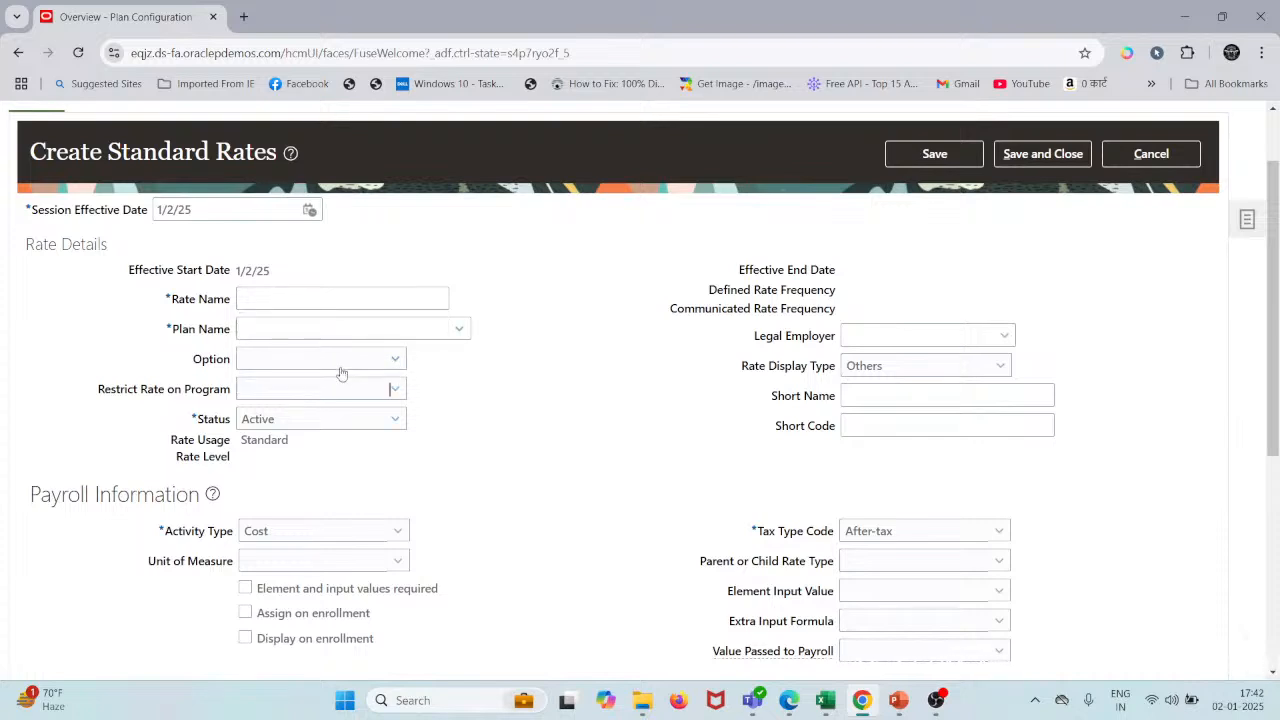
{"action": "scroll", "coordinate": [500, 480], "scroll_direction": "down", "scroll_amount": 1}
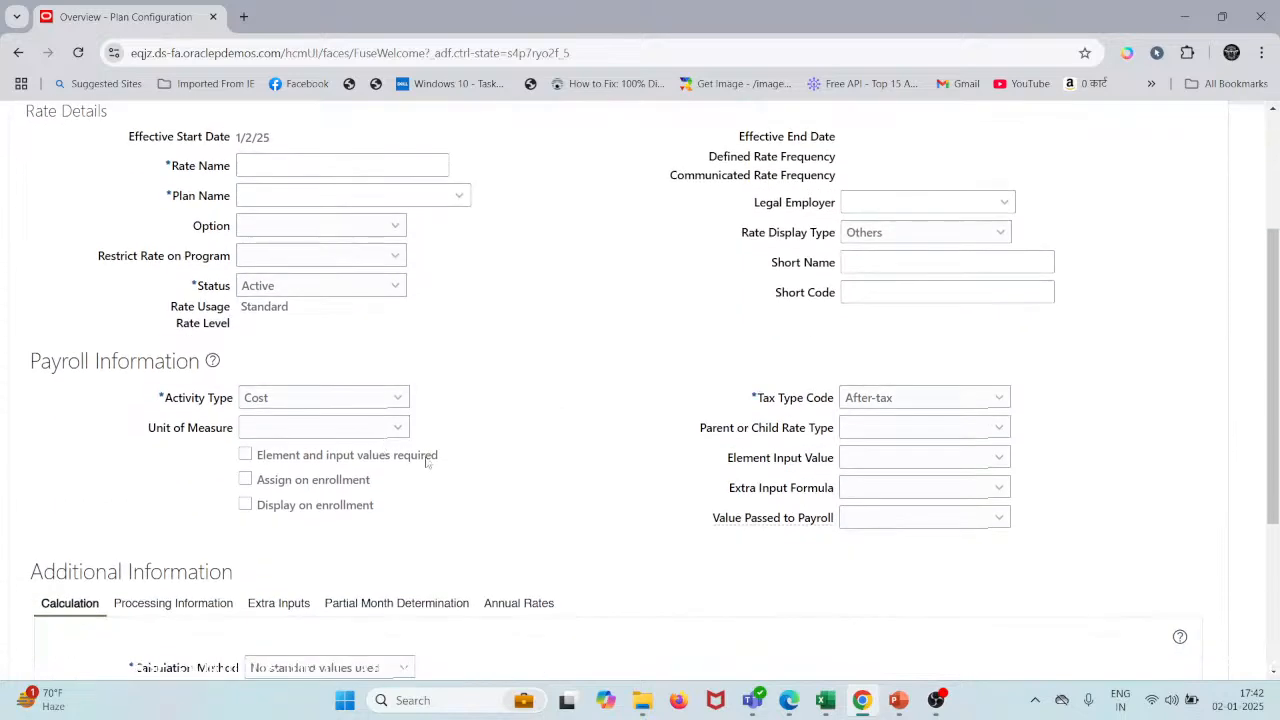
- Examine the available activity types and units of measure in the standard rate's payroll information
{"action": "left_click", "coordinate": [396, 400]}
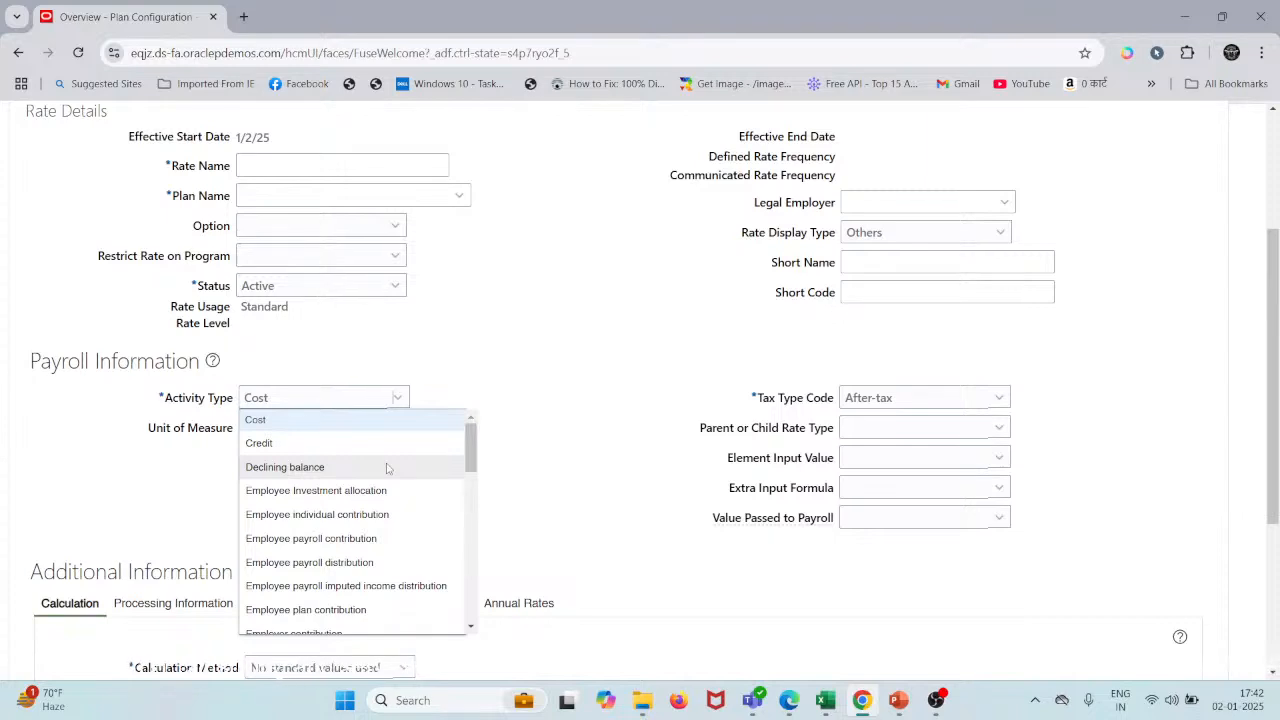
{"action": "scroll", "coordinate": [387, 468], "scroll_direction": "down", "scroll_amount": 5}
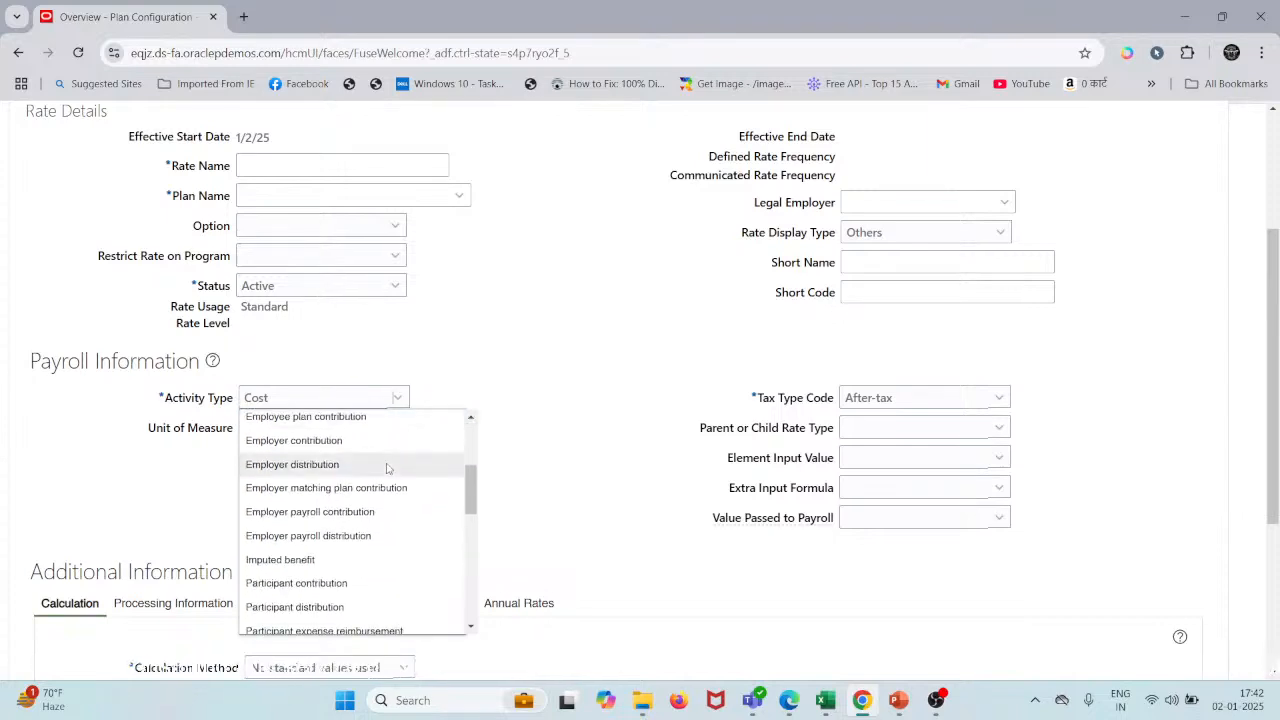
{"action": "scroll", "coordinate": [320, 448], "scroll_direction": "down", "scroll_amount": 8}
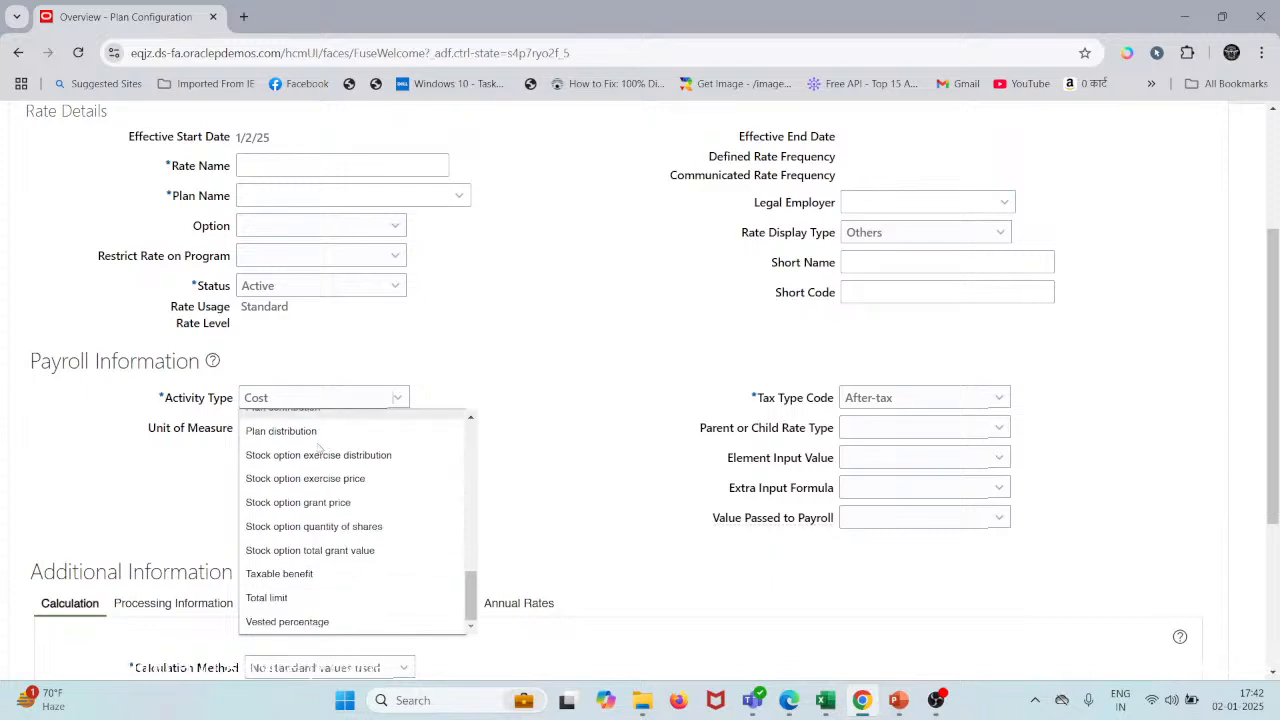
{"action": "left_click", "coordinate": [586, 363]}
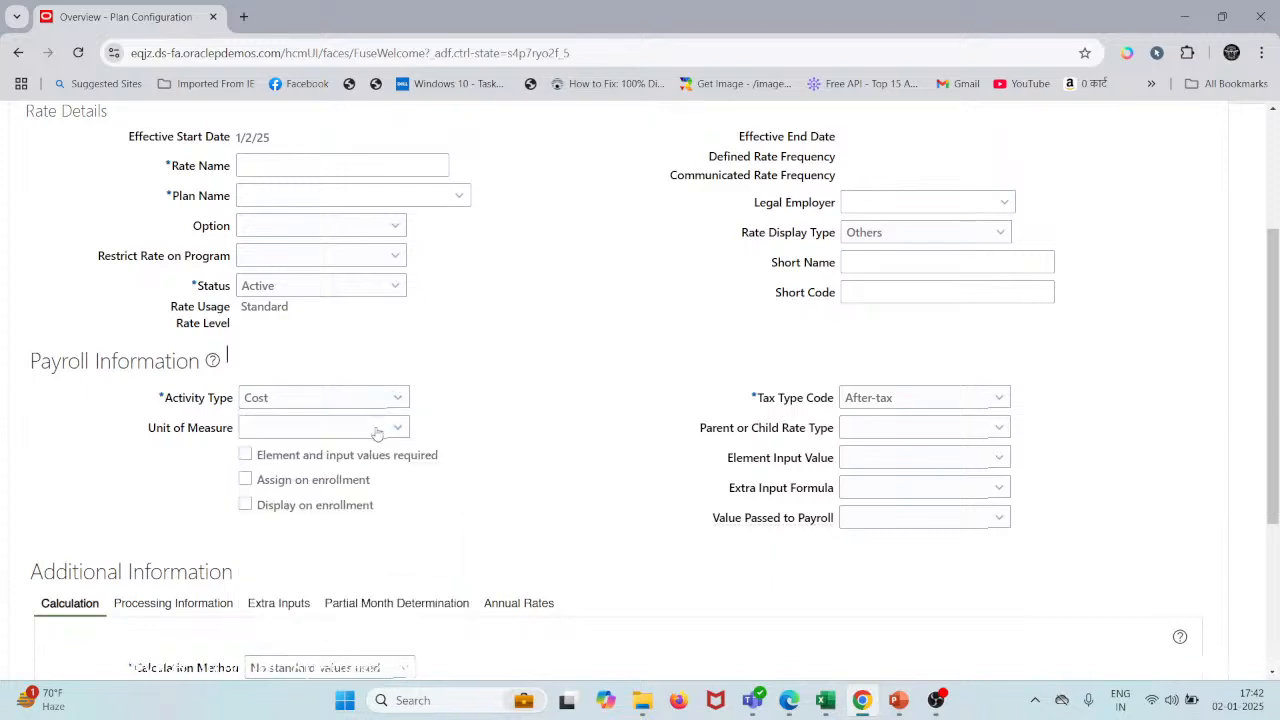
{"action": "left_click", "coordinate": [377, 432]}
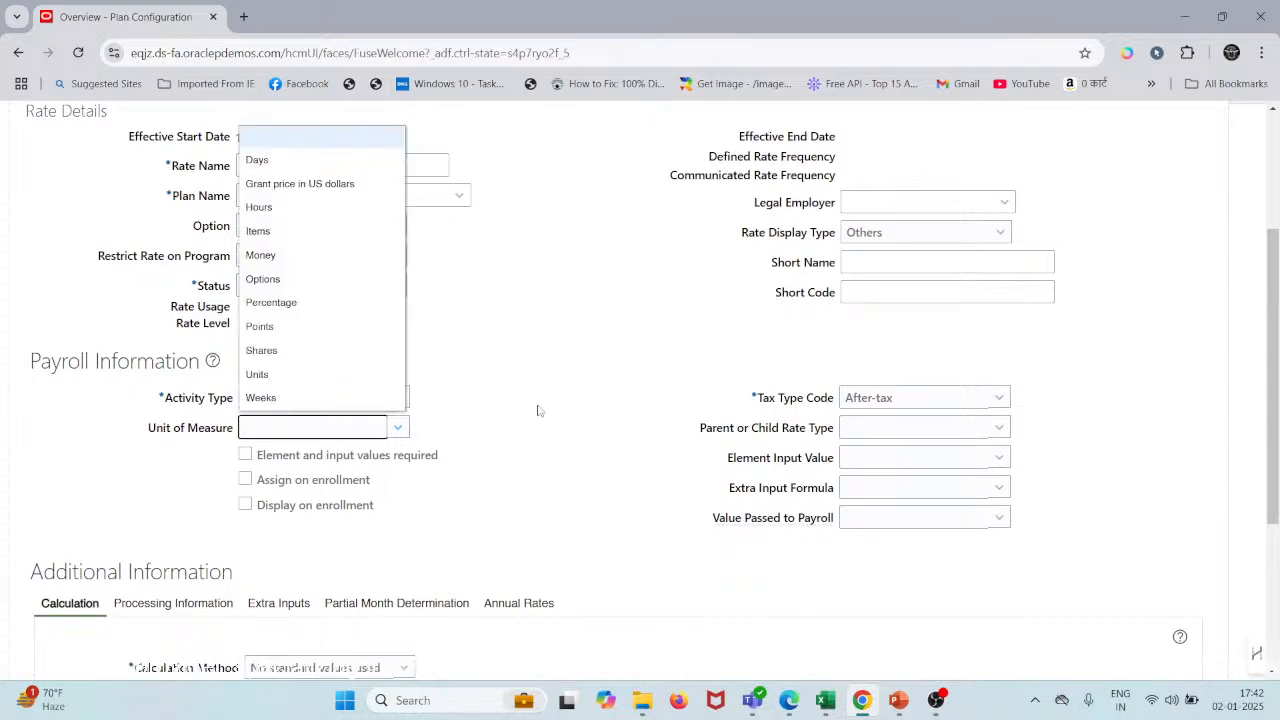
{"action": "left_click", "coordinate": [509, 419]}
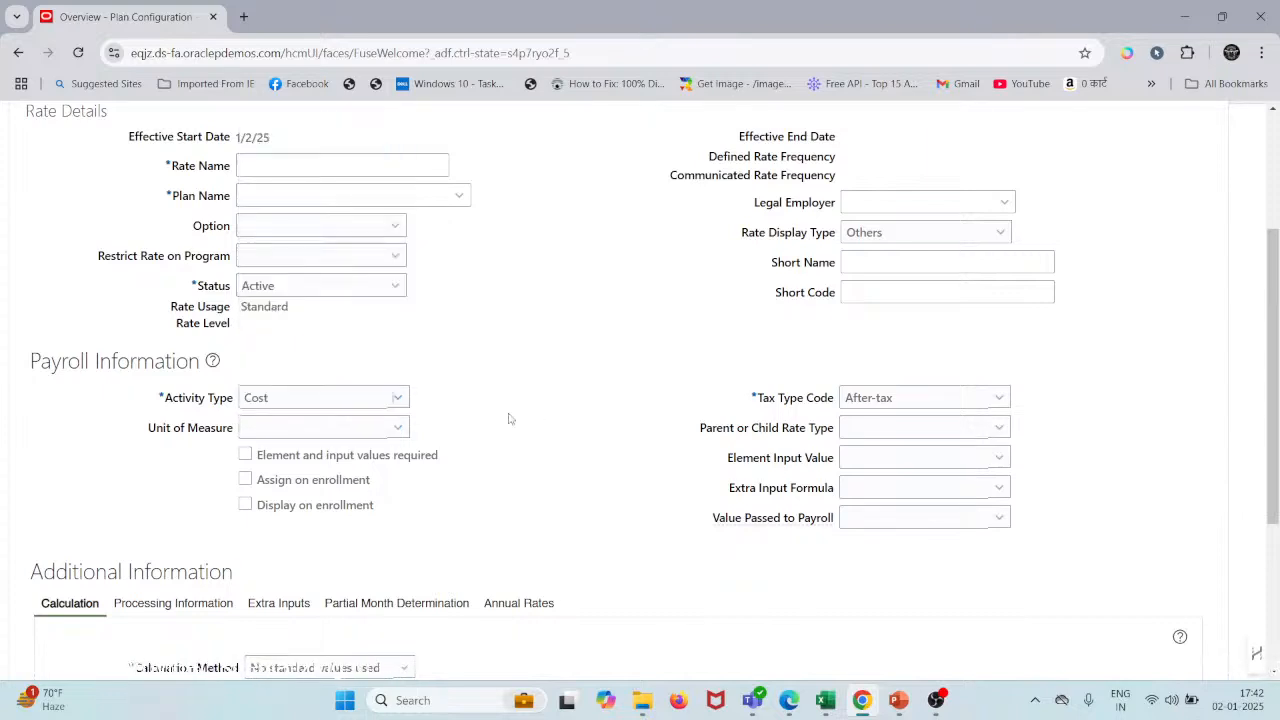
{"action": "left_click", "coordinate": [341, 436]}
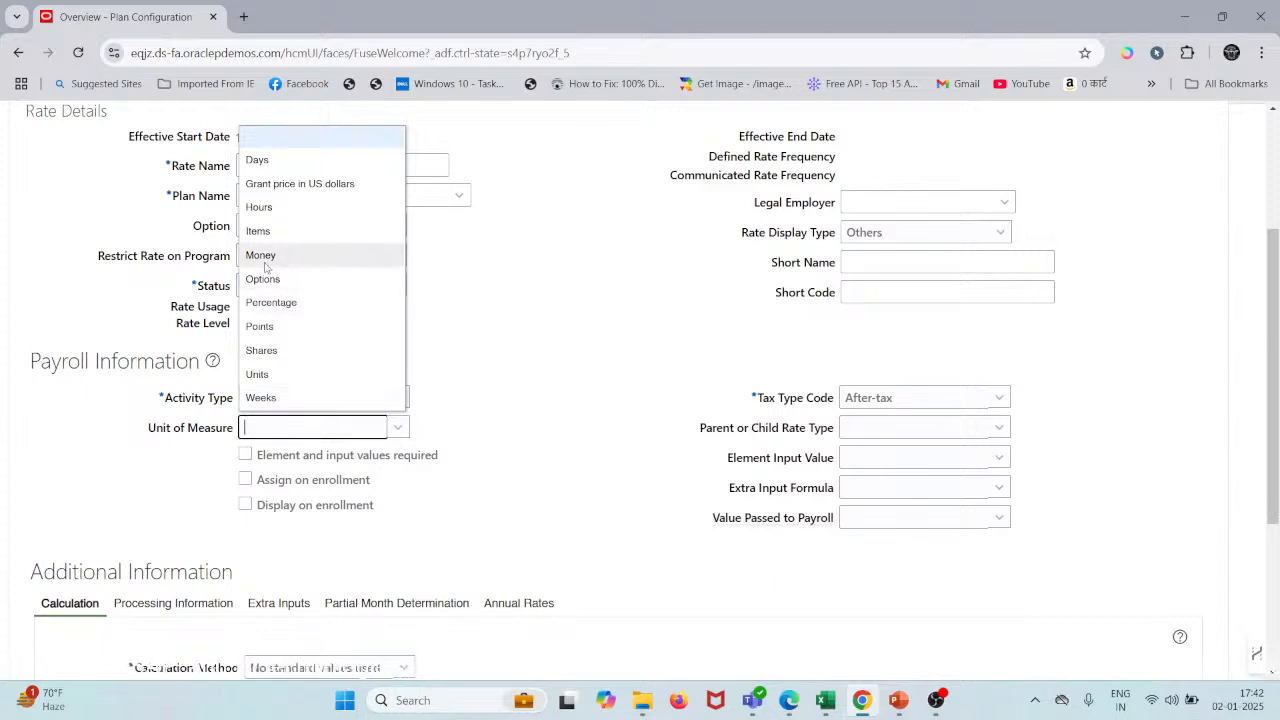
{"action": "left_click", "coordinate": [672, 330]}
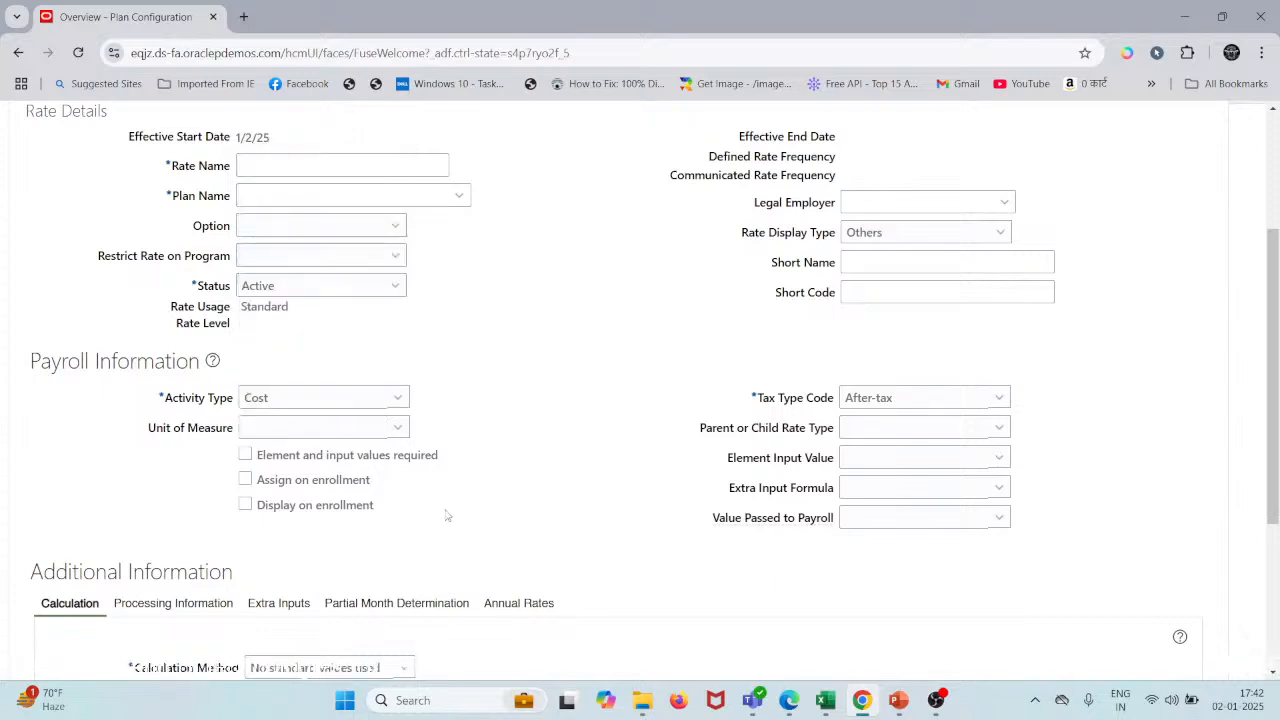
- Examine the partial month determination rules in the rate's additional information, then discard the unsaved standard rate
{"action": "scroll", "coordinate": [447, 515], "scroll_direction": "down", "scroll_amount": 2}
{"action": "scroll", "coordinate": [446, 517], "scroll_direction": "down", "scroll_amount": 1}
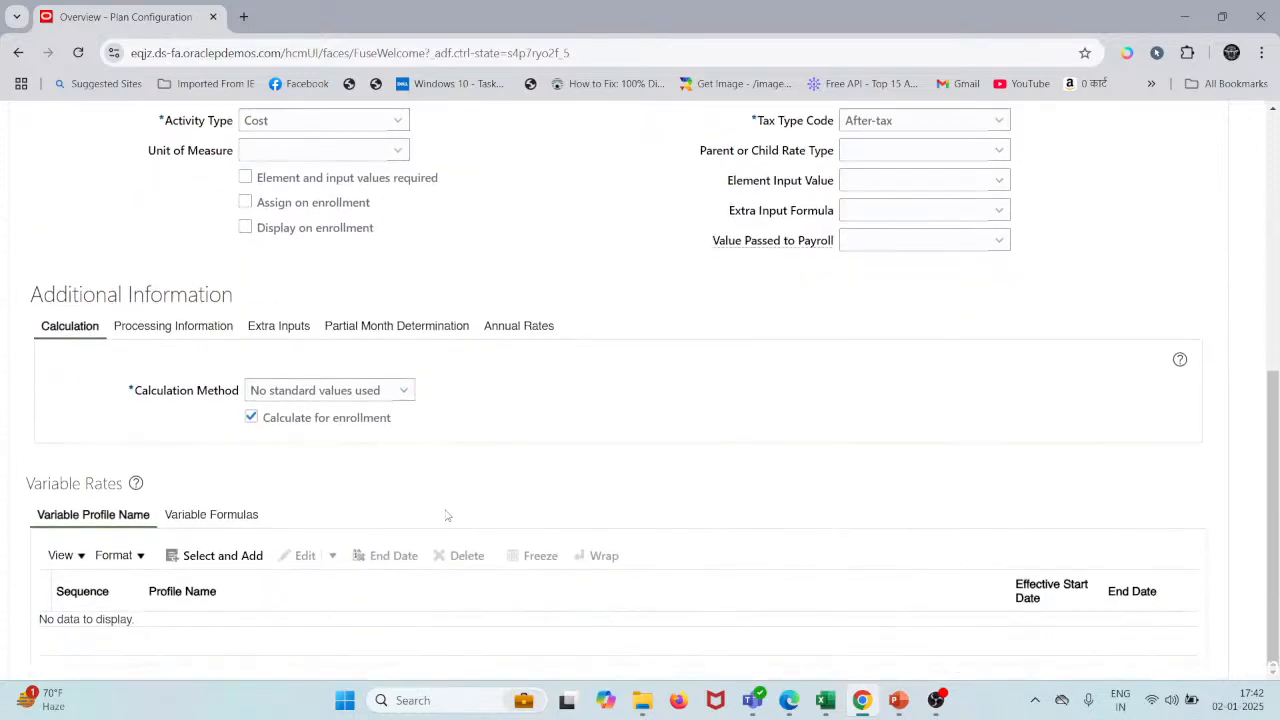
{"action": "left_click", "coordinate": [157, 330]}
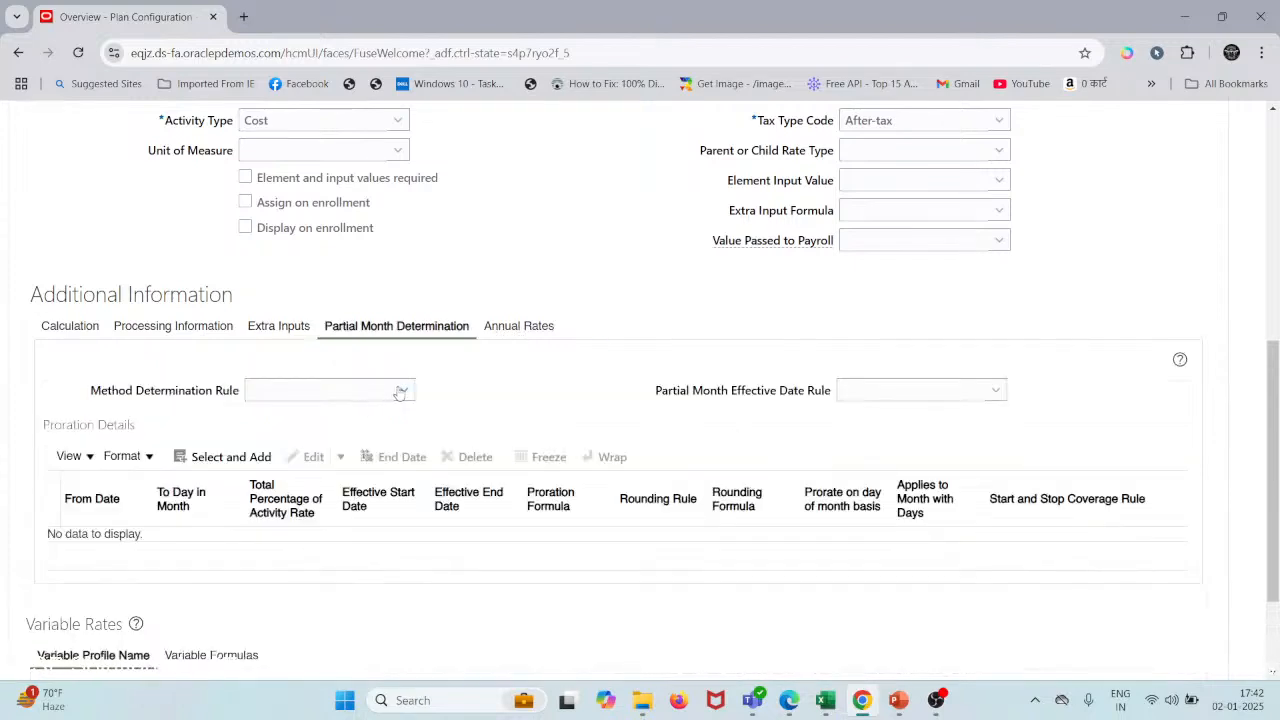
{"action": "left_click", "coordinate": [400, 391]}
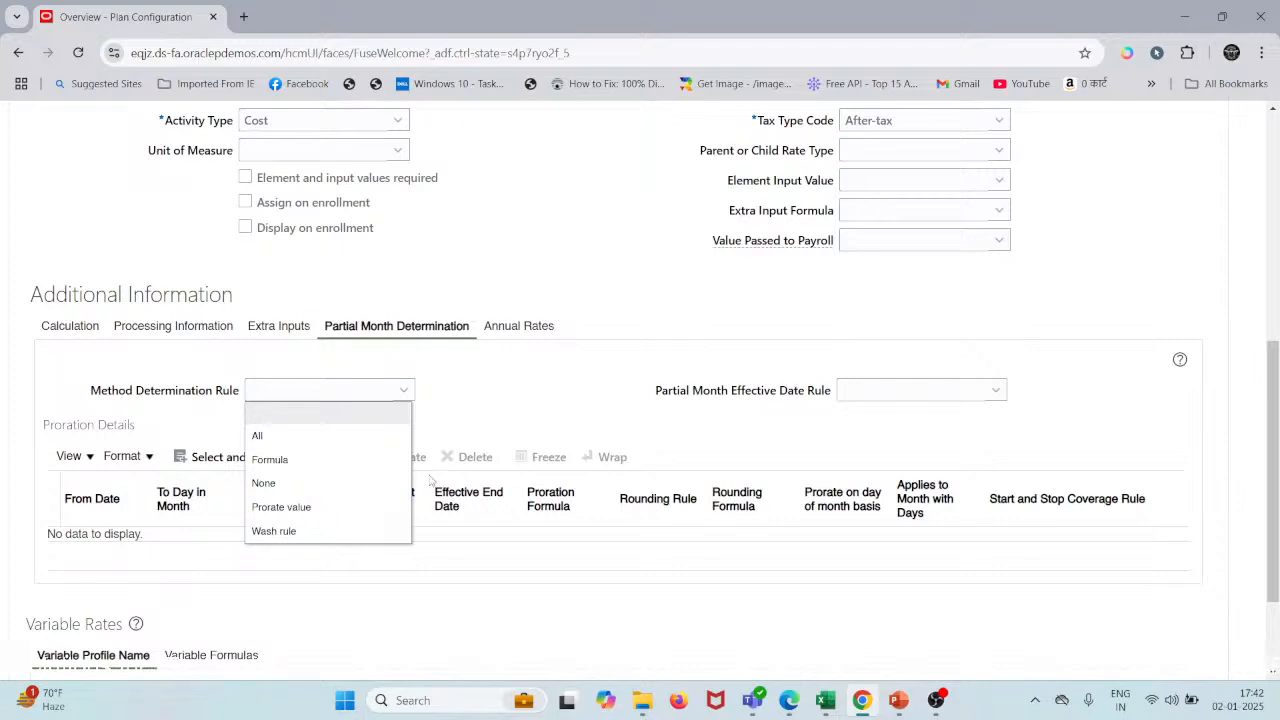
{"action": "left_click", "coordinate": [565, 425]}
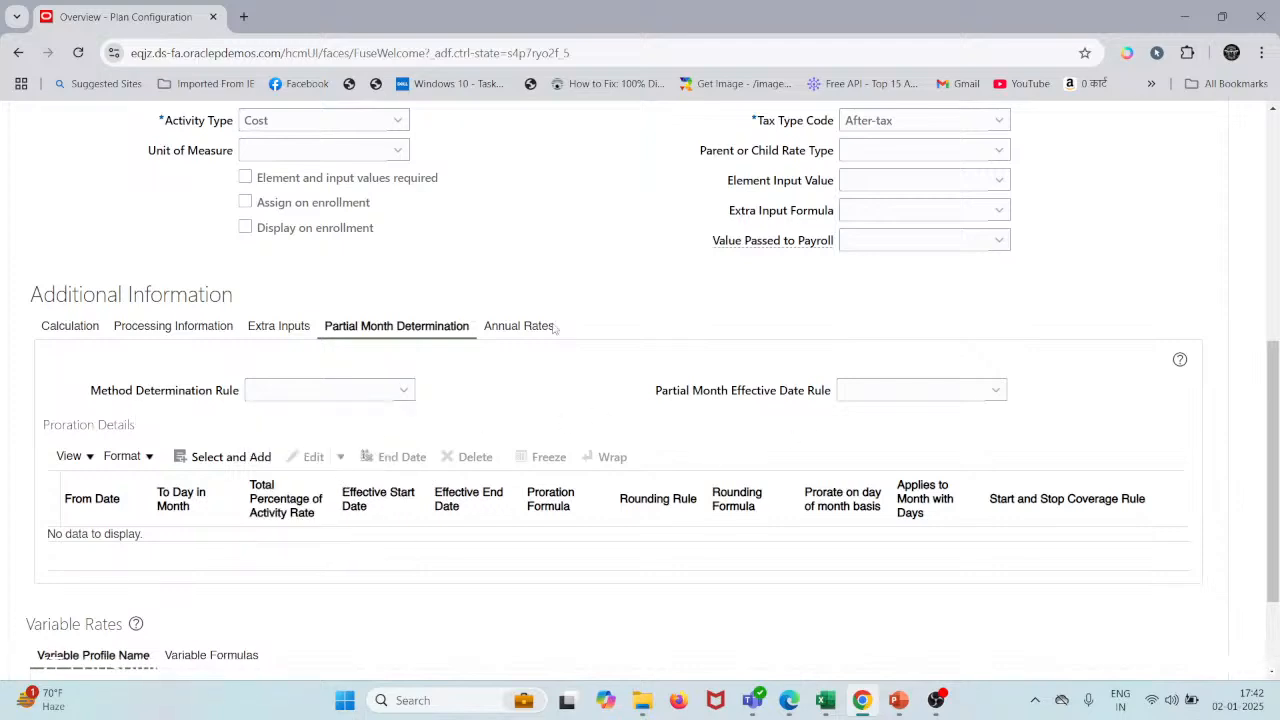
{"action": "scroll", "coordinate": [553, 330], "scroll_direction": "down", "scroll_amount": 2}
{"action": "scroll", "coordinate": [551, 326], "scroll_direction": "up", "scroll_amount": 6}
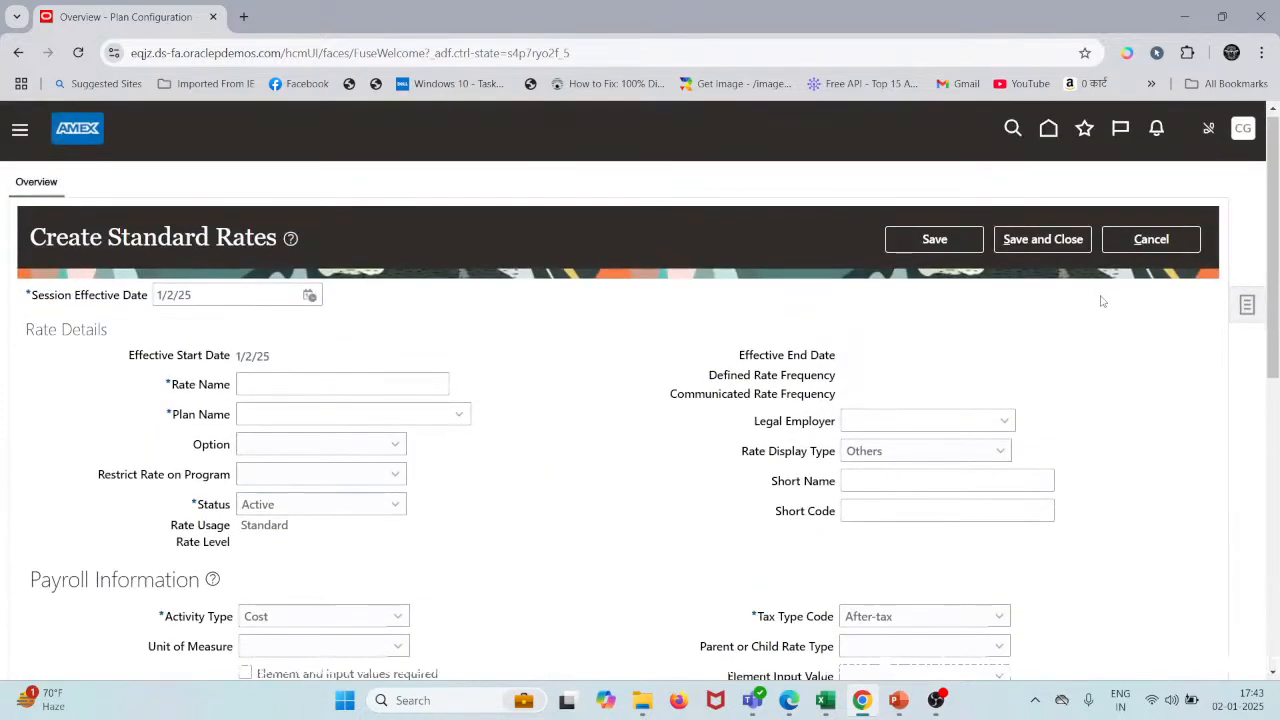
{"action": "left_click", "coordinate": [1150, 239]}
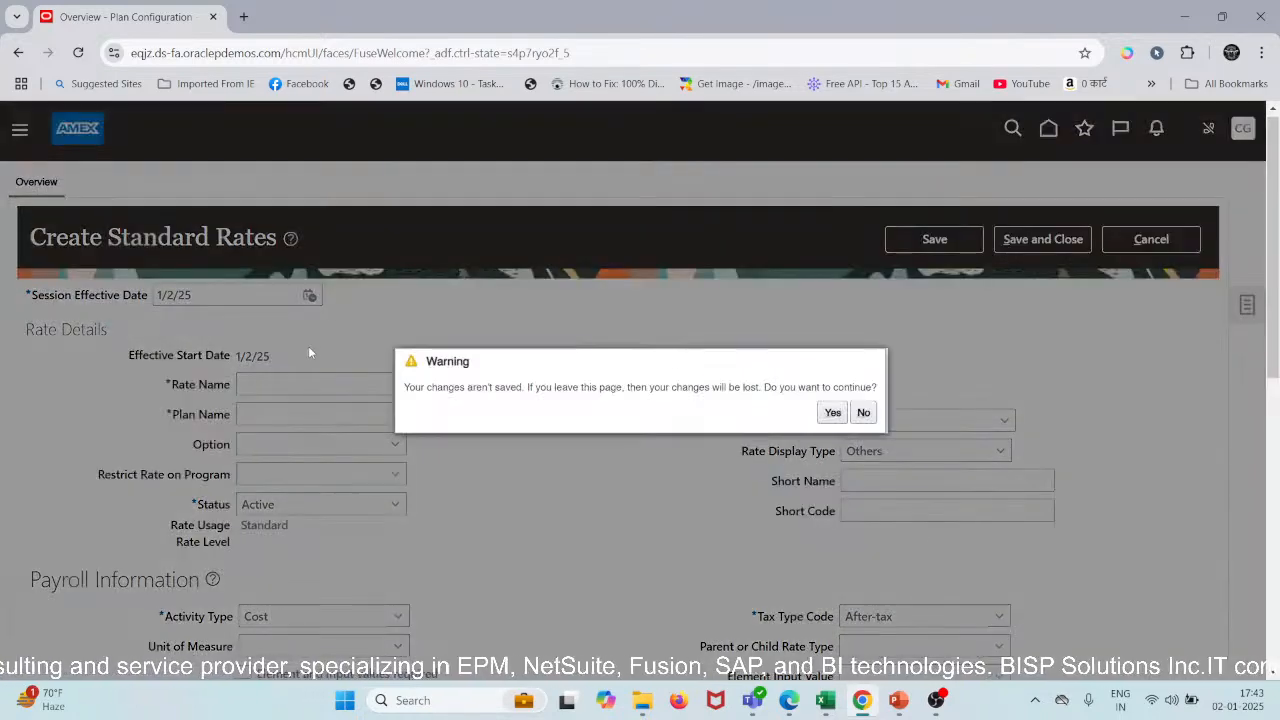
{"action": "left_click", "coordinate": [838, 419]}
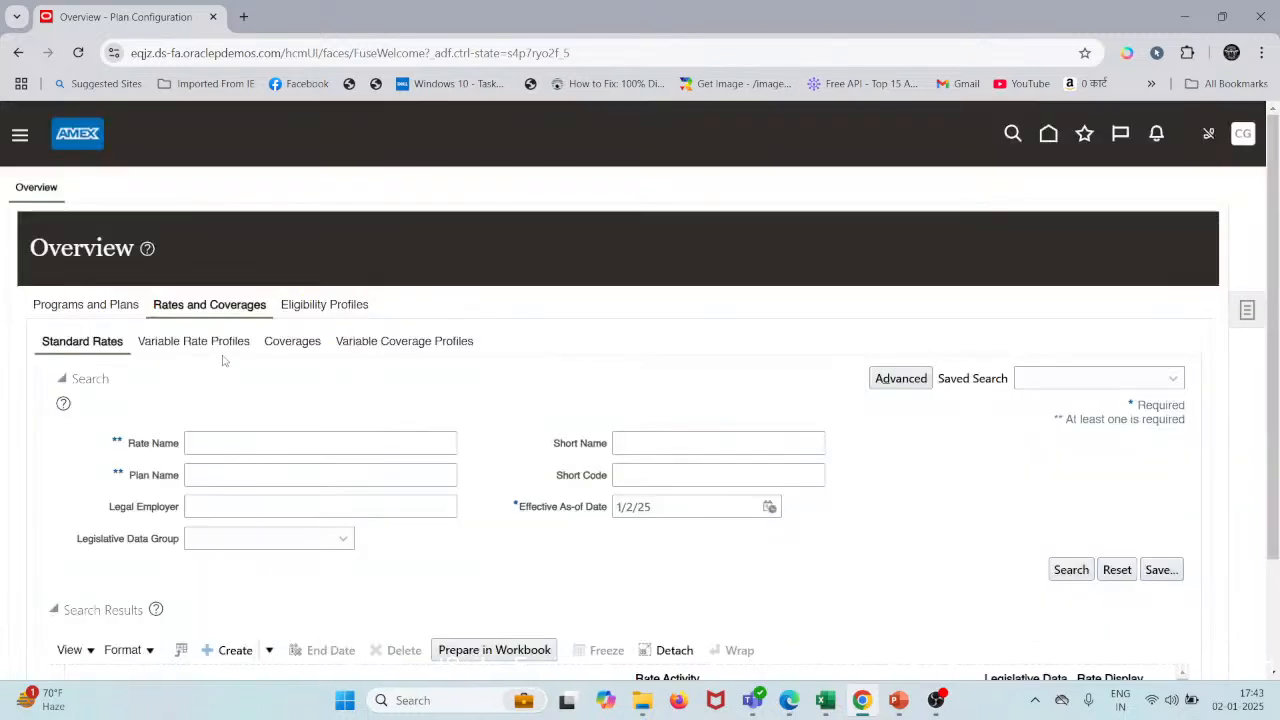
- Go to the variable rate profiles and start creating a new profile
{"action": "left_click", "coordinate": [183, 341]}
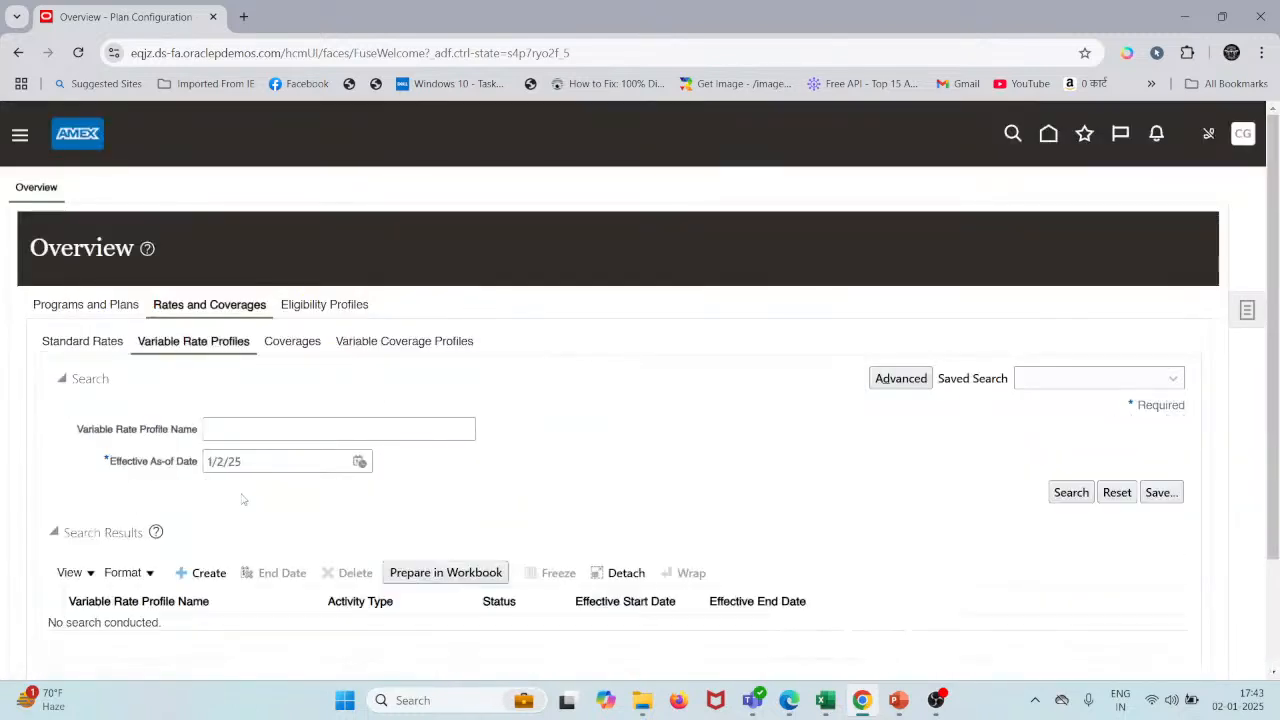
{"action": "scroll", "coordinate": [243, 500], "scroll_direction": "down", "scroll_amount": 2}
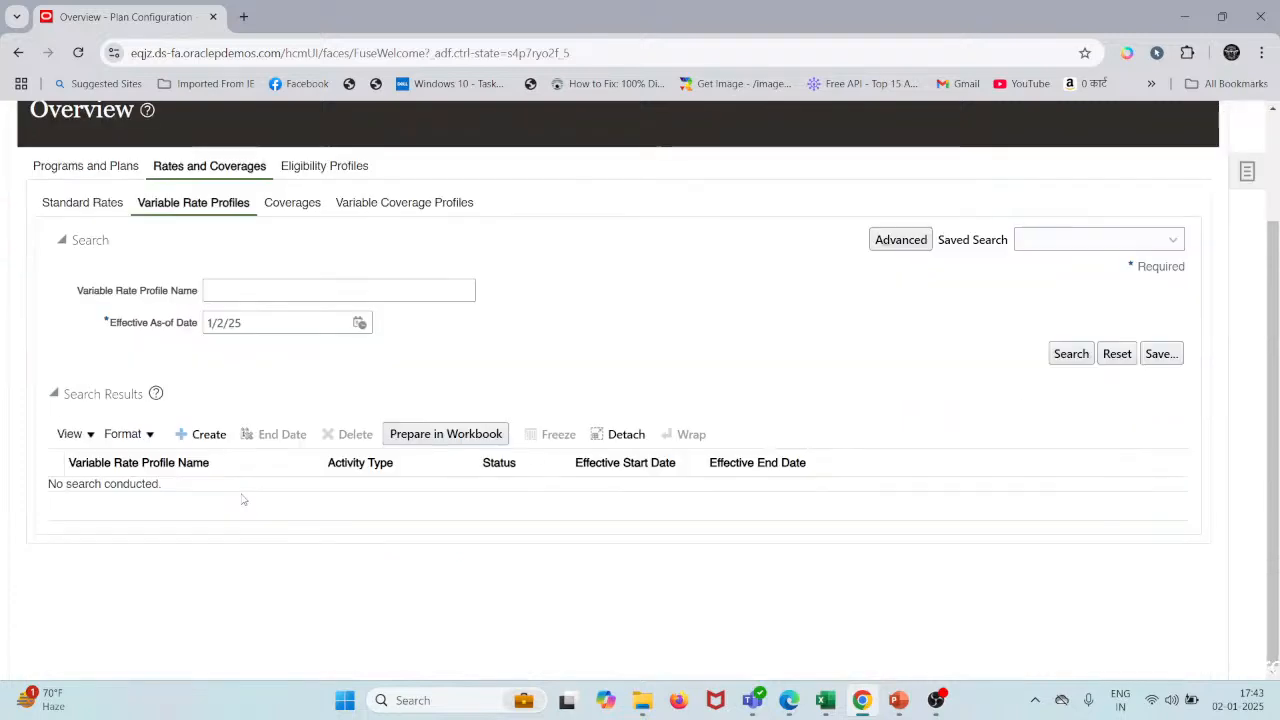
{"action": "left_click", "coordinate": [207, 434]}
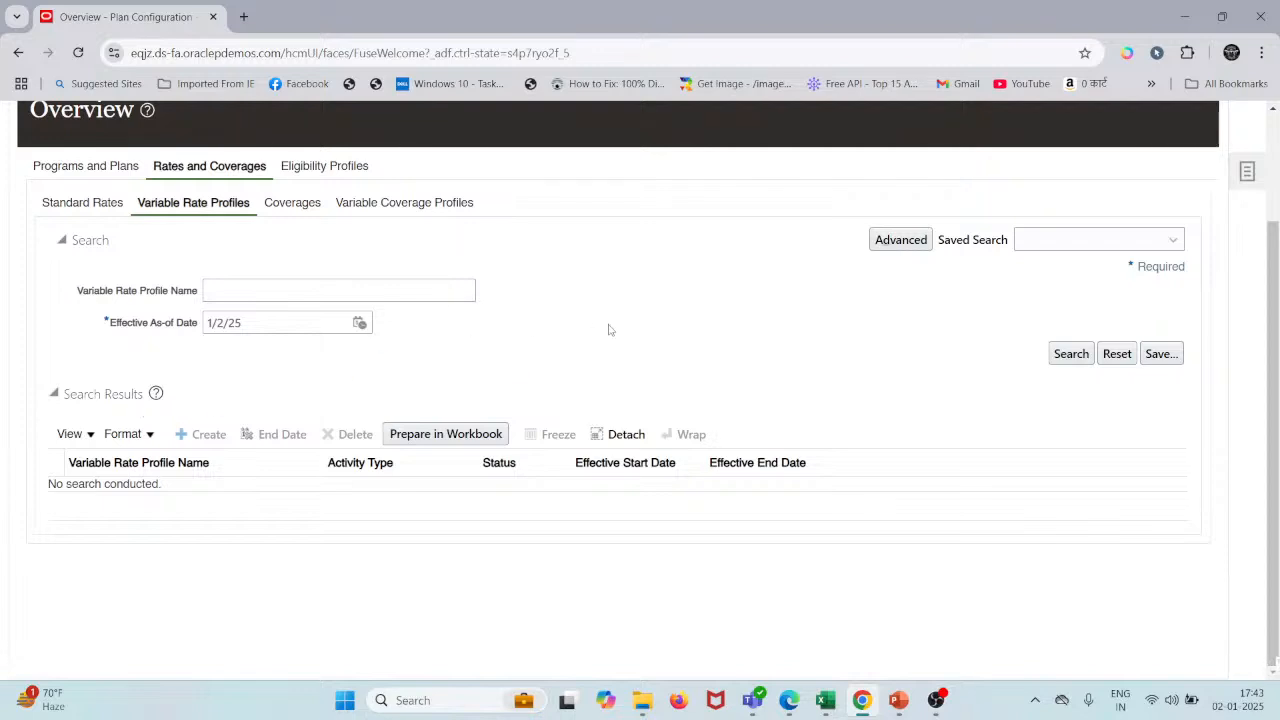
- Examine the available eligibility profiles for the new variable rate profile, including the age-based ones
{"action": "scroll", "coordinate": [648, 403], "scroll_direction": "down", "scroll_amount": 2}
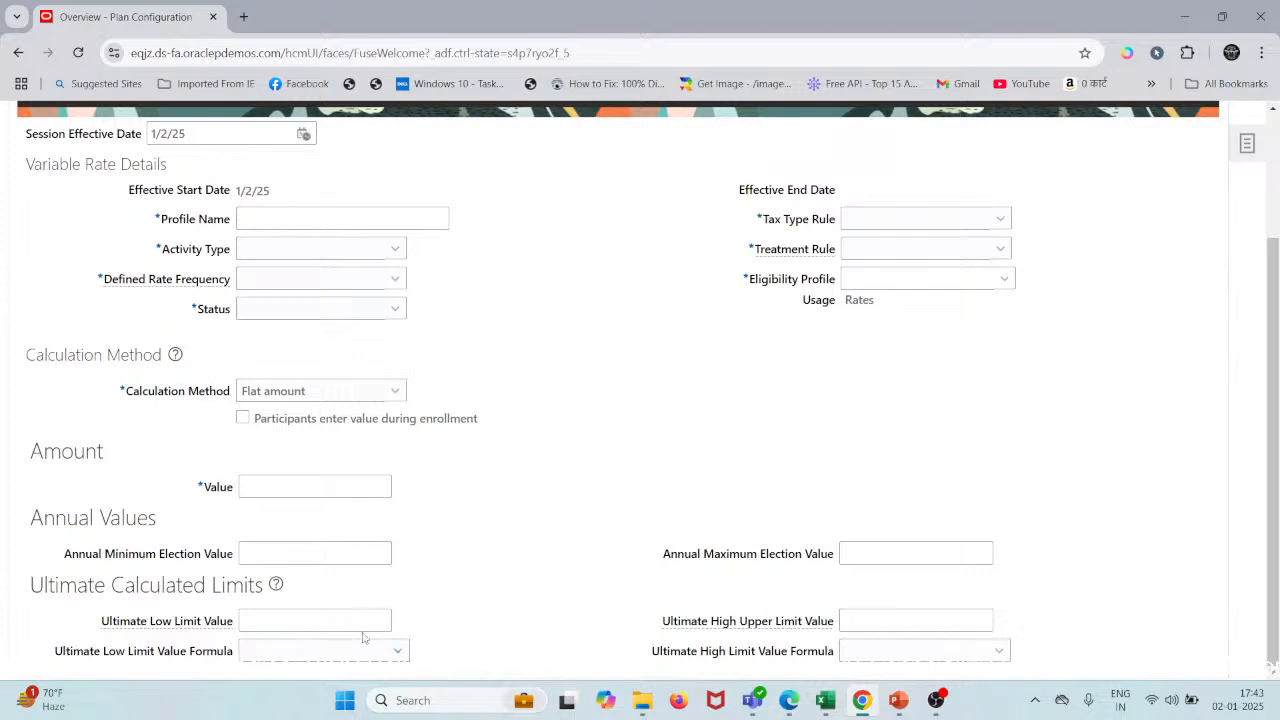
{"action": "scroll", "coordinate": [550, 544], "scroll_direction": "up", "scroll_amount": 1}
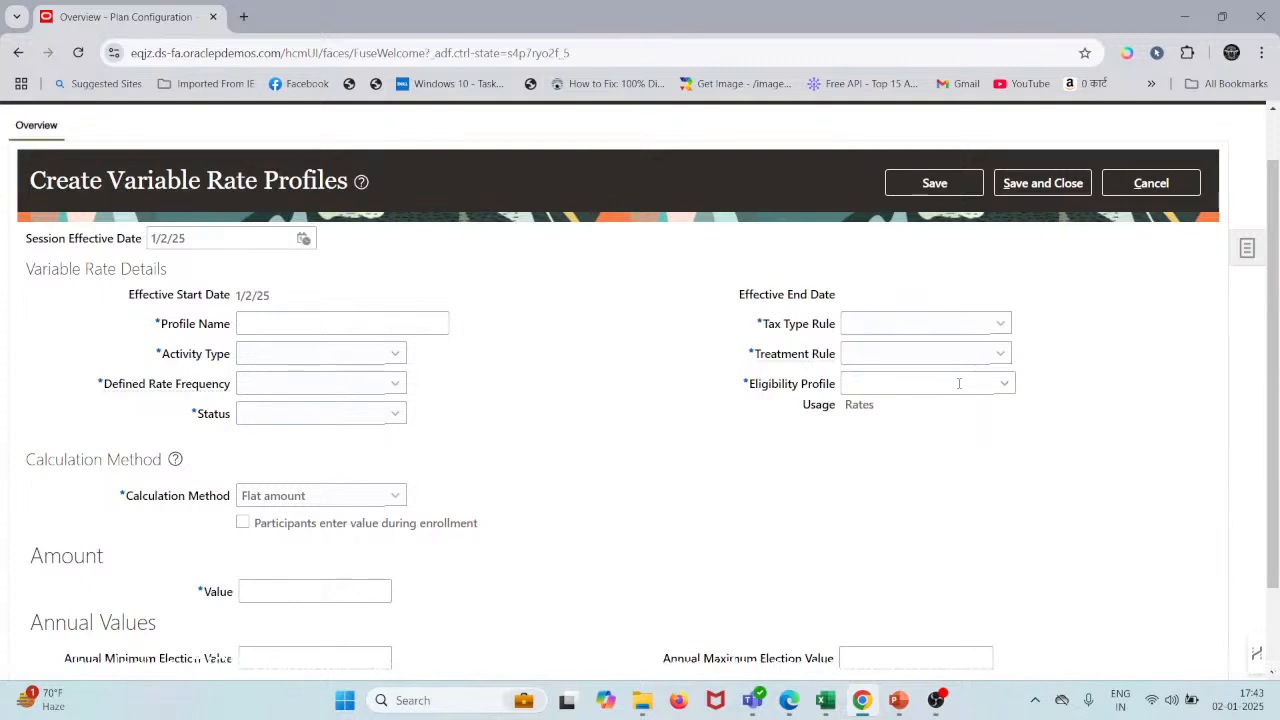
{"action": "left_click", "coordinate": [1002, 387]}
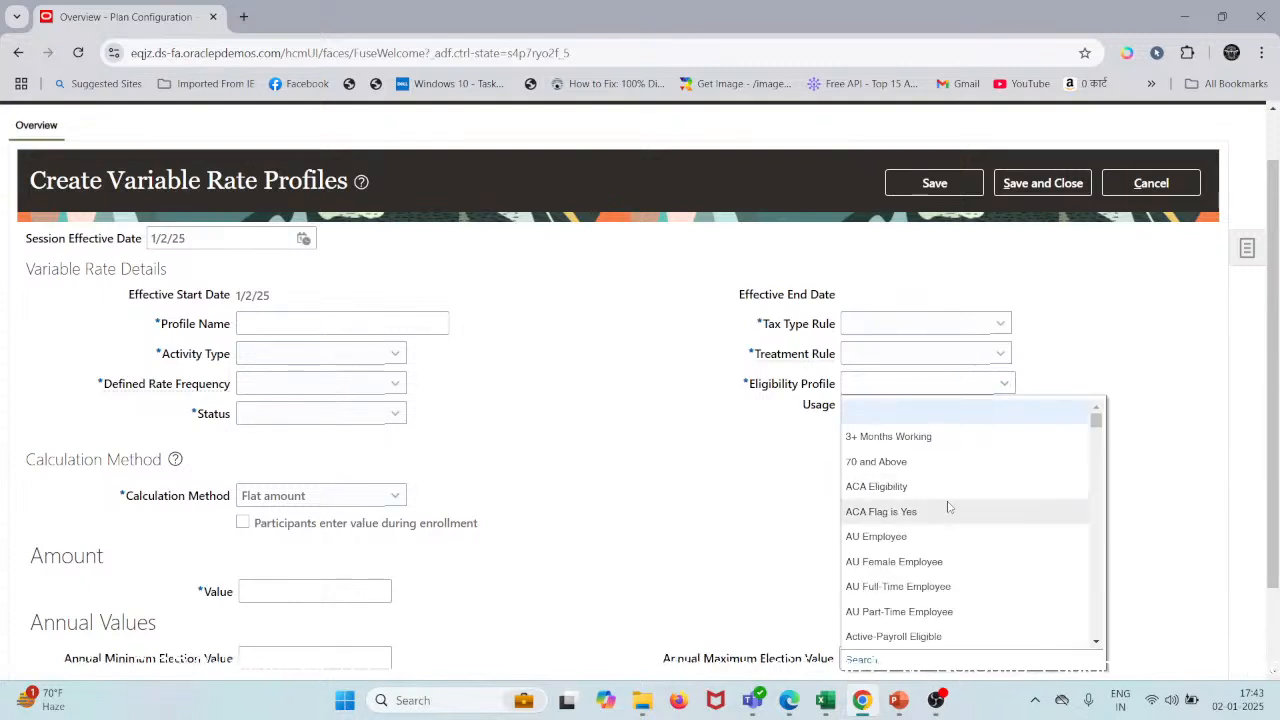
{"action": "scroll", "coordinate": [946, 505], "scroll_direction": "down", "scroll_amount": 2}
{"action": "scroll", "coordinate": [946, 502], "scroll_direction": "down", "scroll_amount": 3}
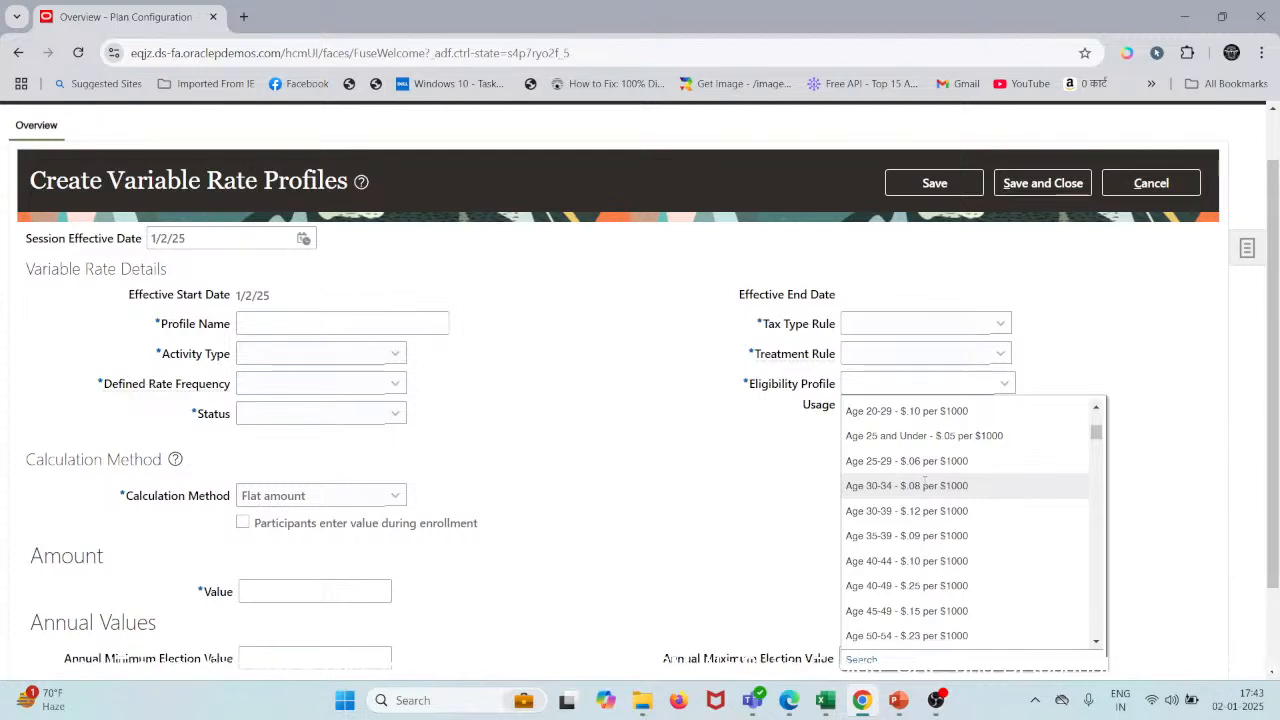
{"action": "left_click", "coordinate": [666, 543]}
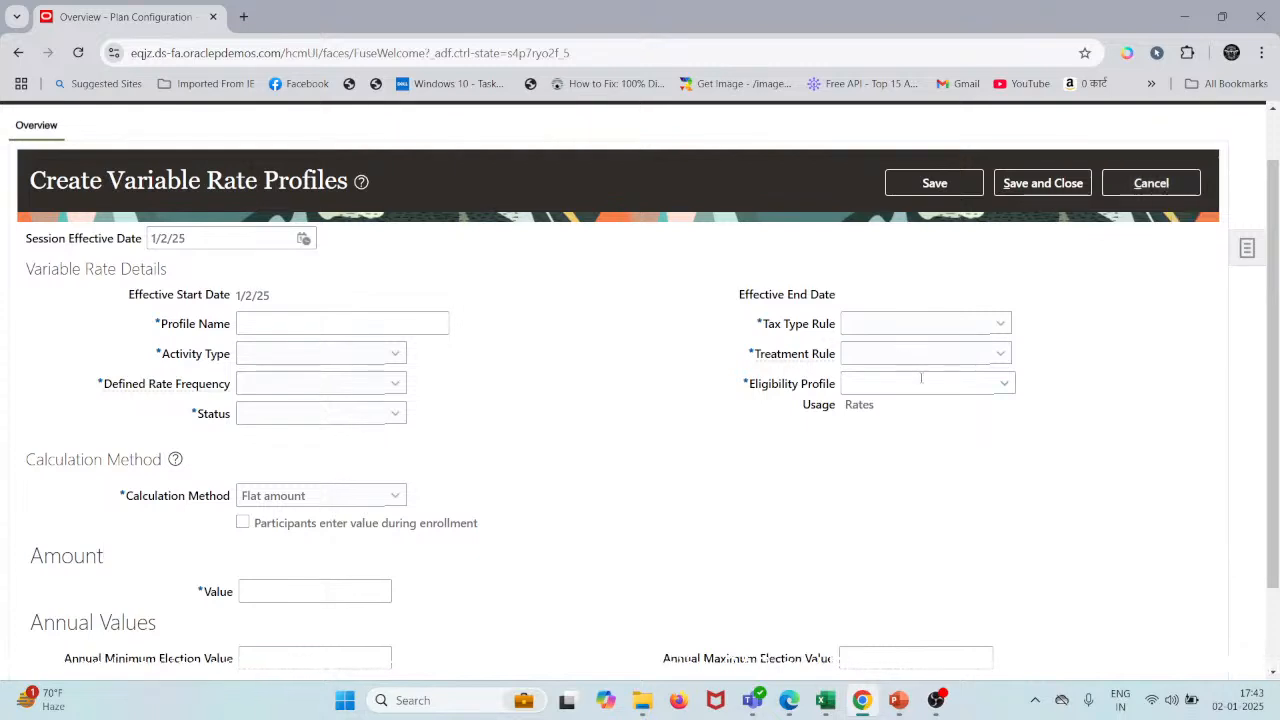
{"action": "left_click", "coordinate": [1005, 384]}
{"action": "scroll", "coordinate": [948, 555], "scroll_direction": "down", "scroll_amount": 3}
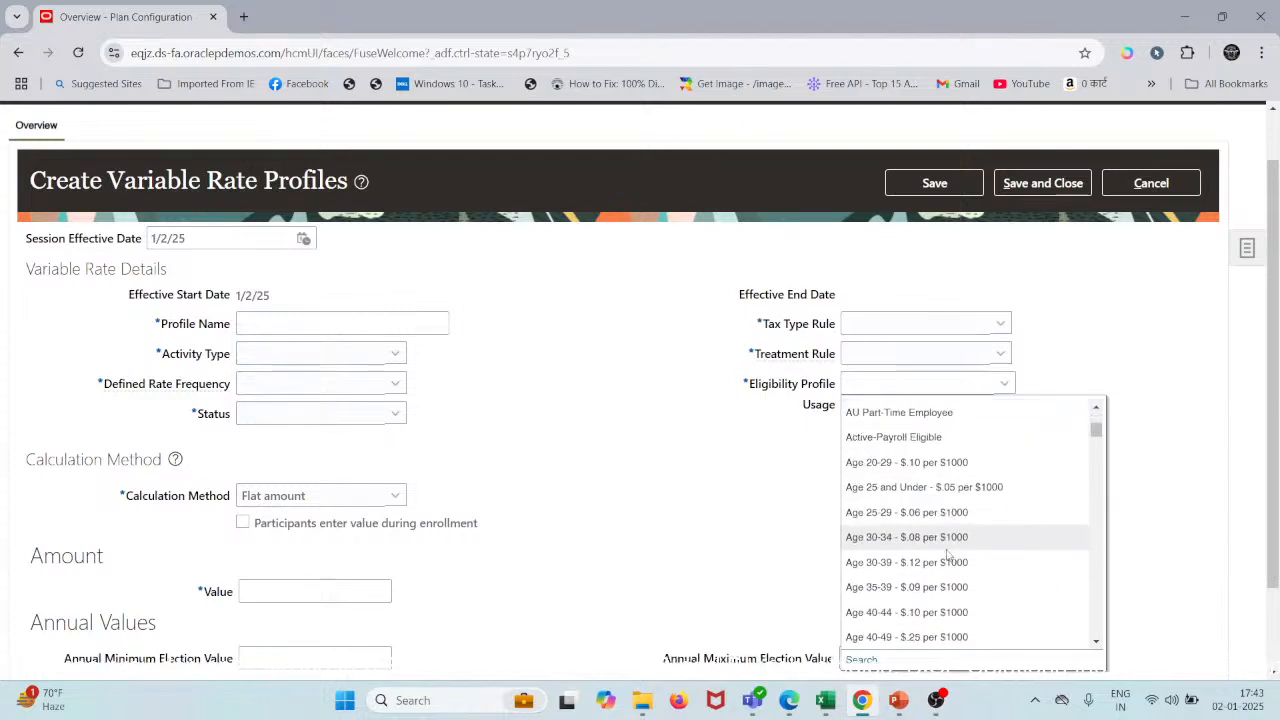
{"action": "left_click", "coordinate": [737, 517]}
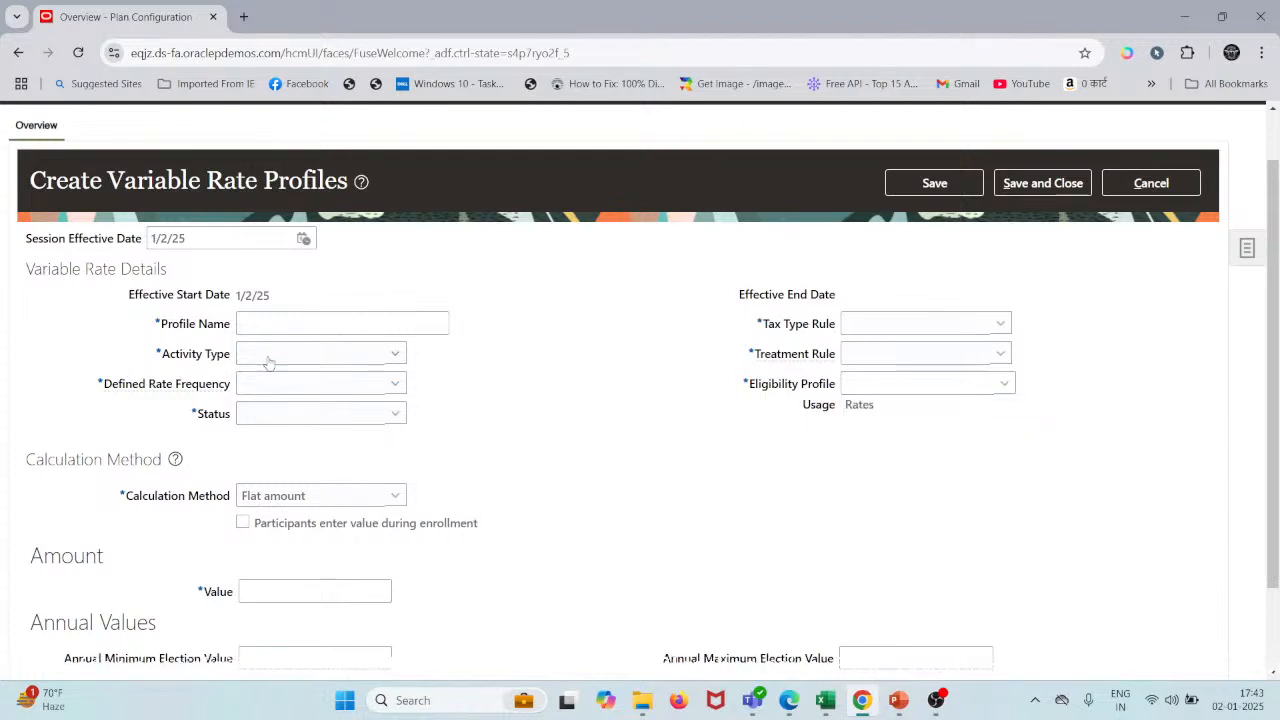
- Examine the Defined Rate Frequency, Status and Calculation Method choices, plus the annual value and ultimate limit fields
{"action": "left_click", "coordinate": [290, 386]}
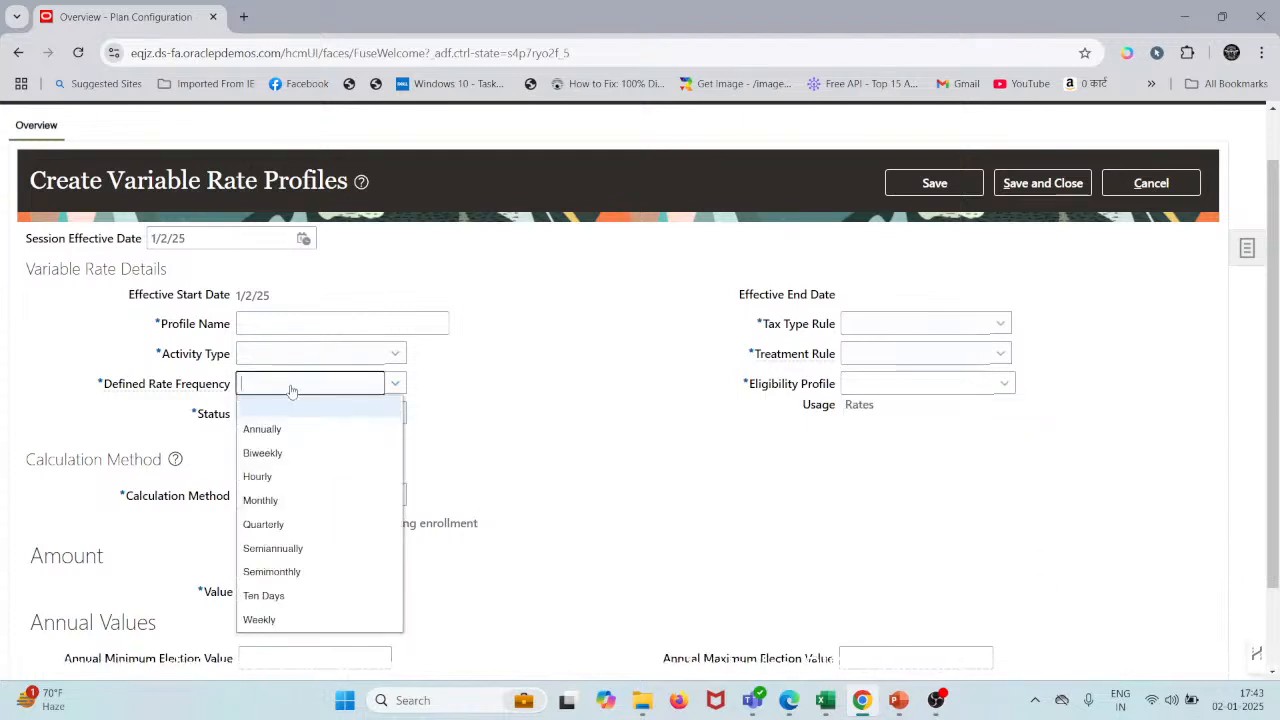
{"action": "right_click", "coordinate": [501, 462]}
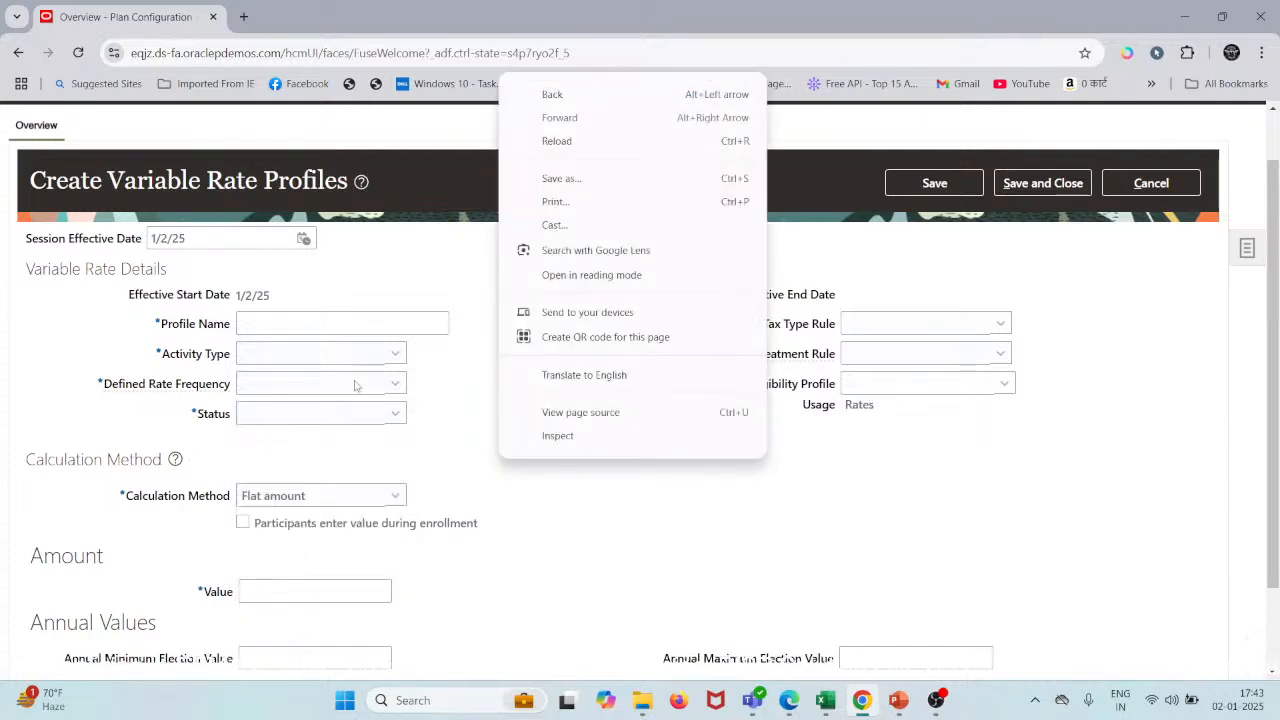
{"action": "left_click", "coordinate": [357, 406]}
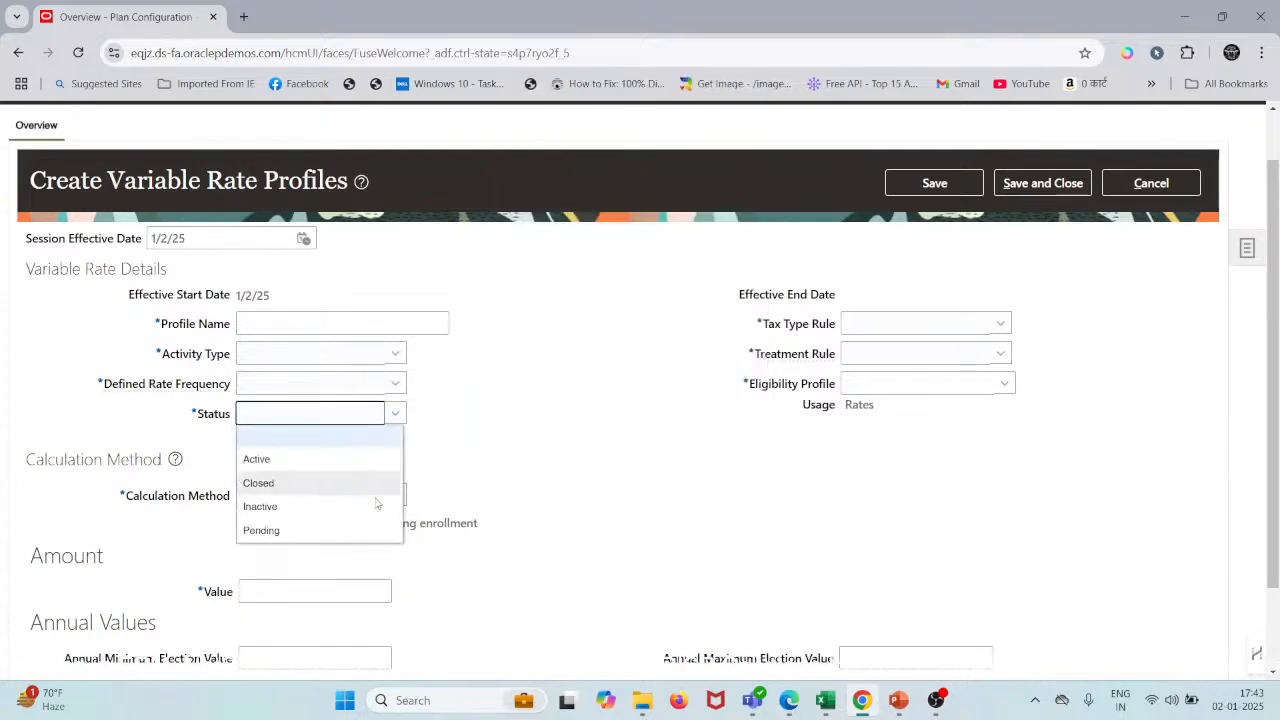
{"action": "left_click", "coordinate": [517, 478]}
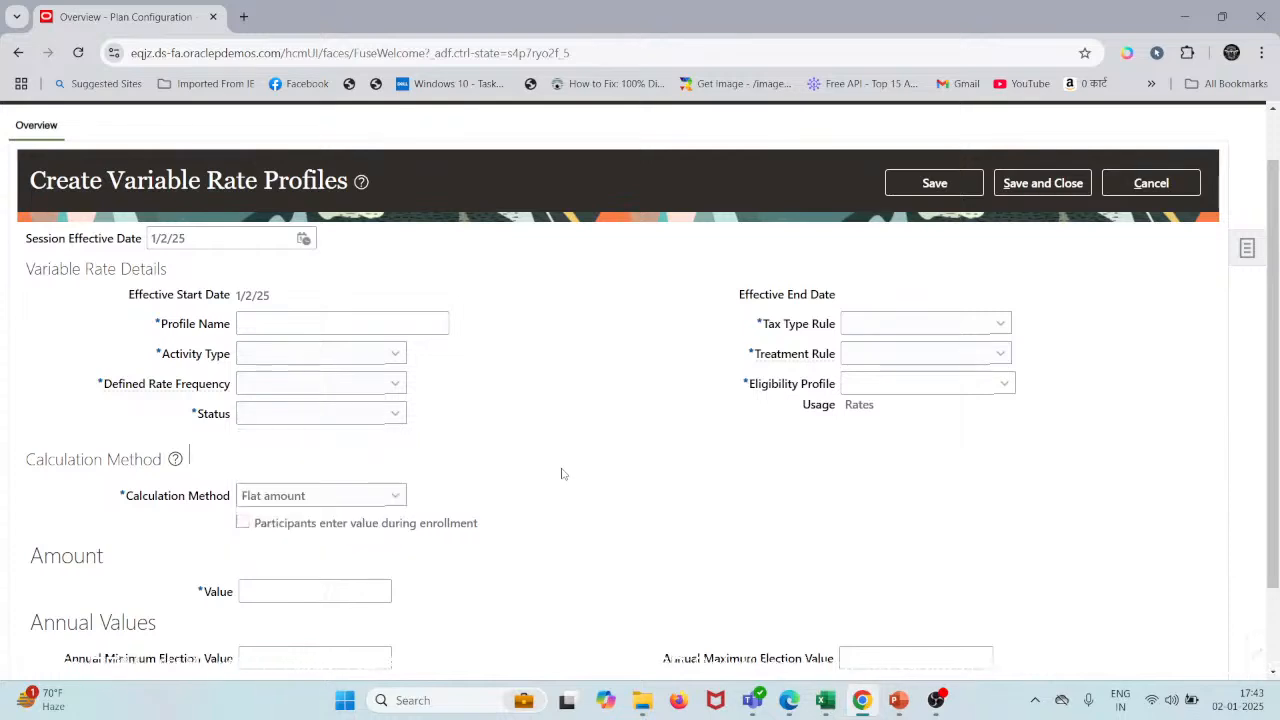
{"action": "left_click", "coordinate": [377, 498]}
{"action": "left_click", "coordinate": [559, 535]}
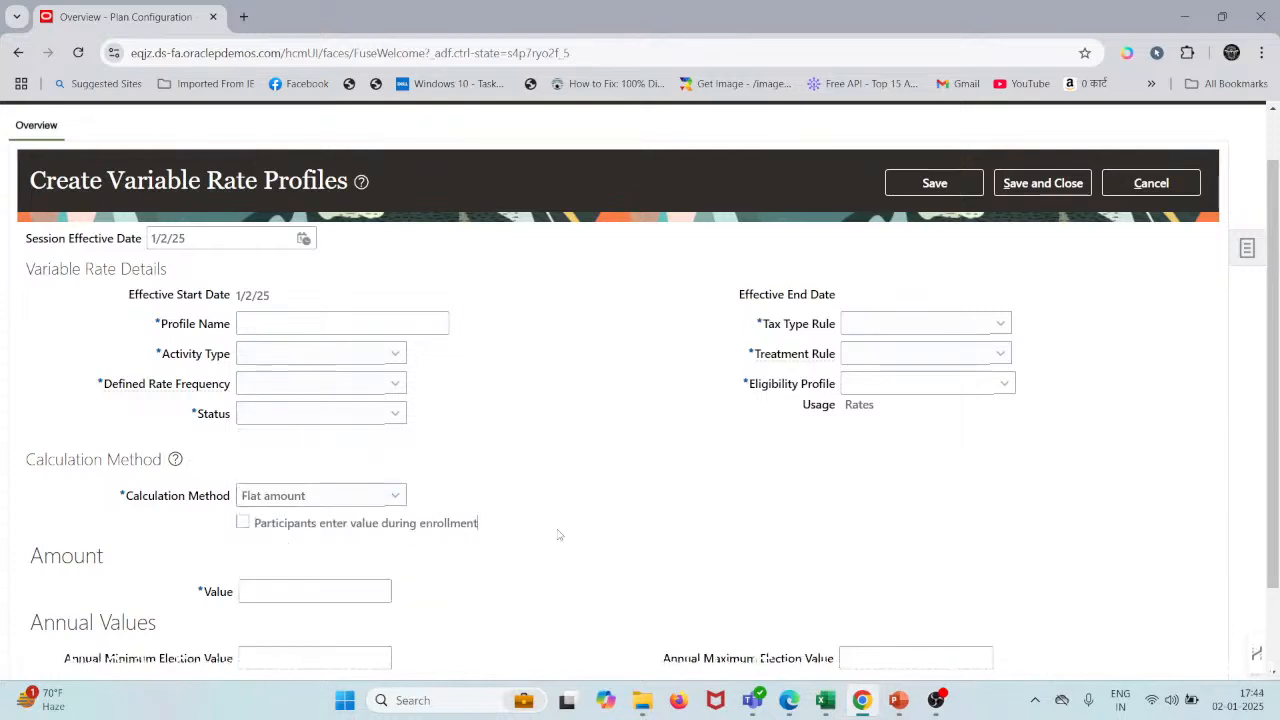
{"action": "scroll", "coordinate": [559, 535], "scroll_direction": "down", "scroll_amount": 1}
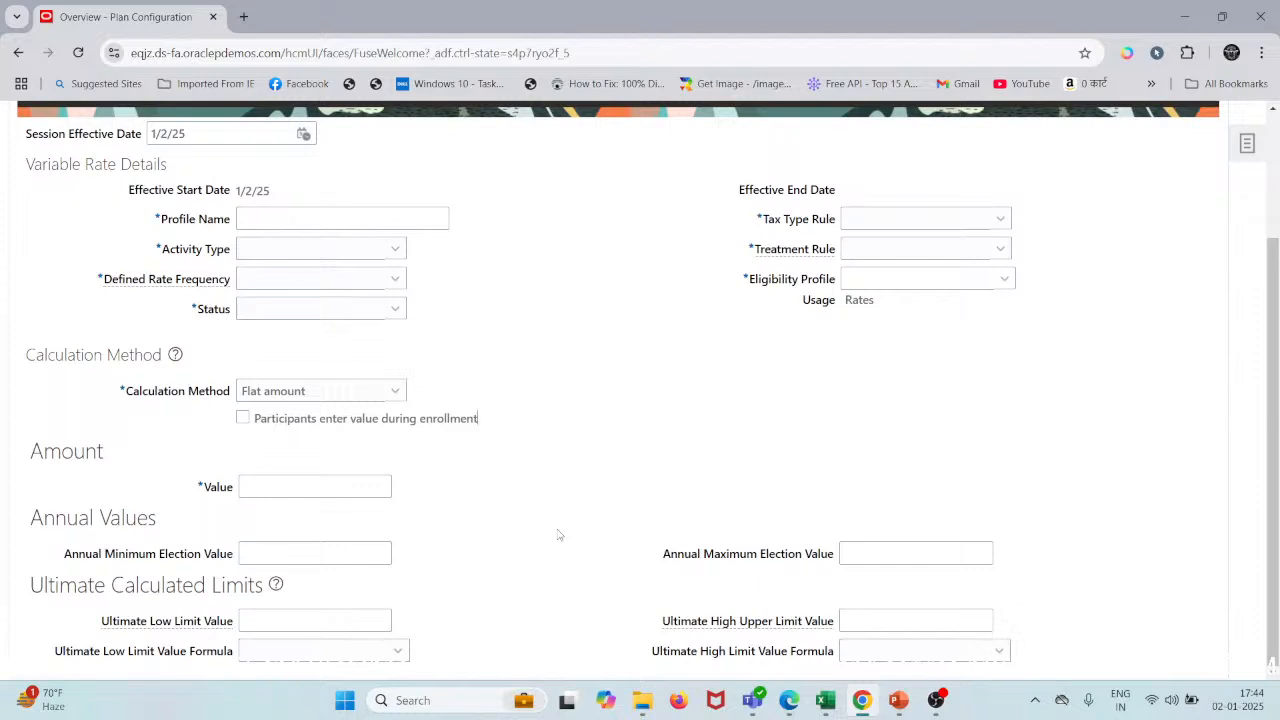
- Discard the unsaved variable rate profile and return to the plan configuration overview
{"action": "scroll", "coordinate": [559, 535], "scroll_direction": "up", "scroll_amount": 2}
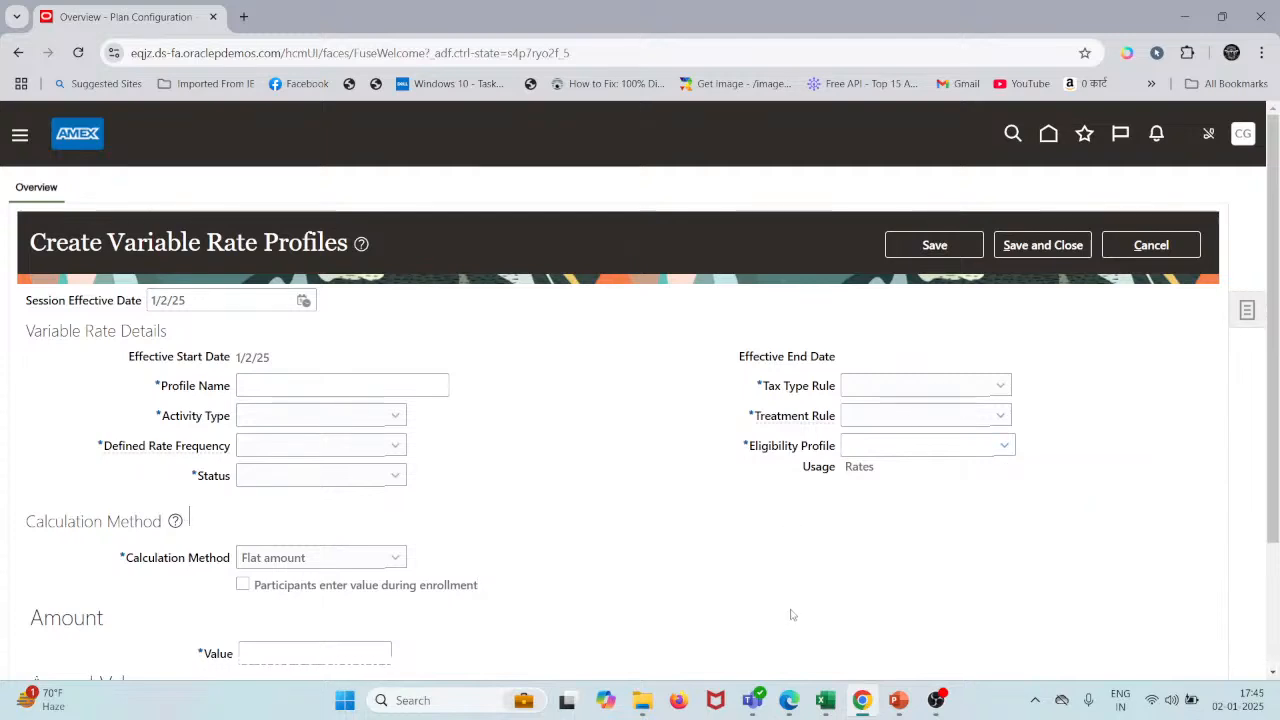
{"action": "scroll", "coordinate": [791, 612], "scroll_direction": "down", "scroll_amount": 2}
{"action": "scroll", "coordinate": [791, 612], "scroll_direction": "up", "scroll_amount": 2}
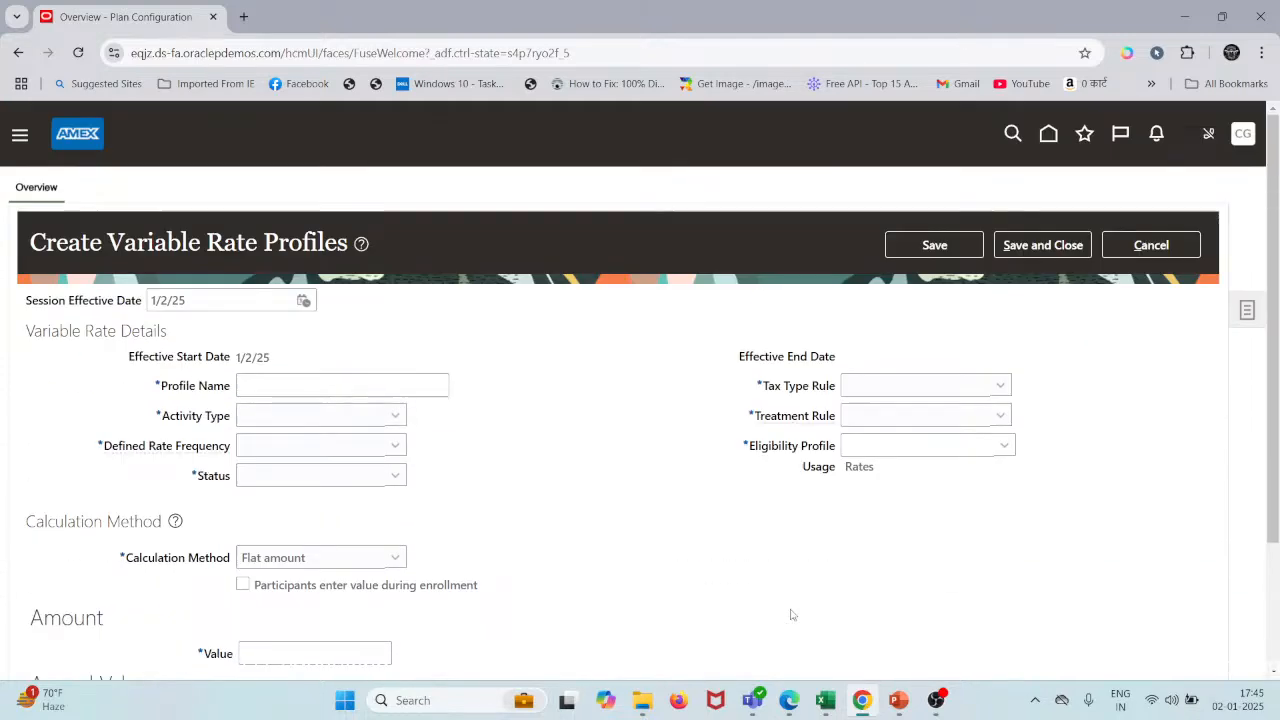
{"action": "left_click", "coordinate": [1148, 247]}
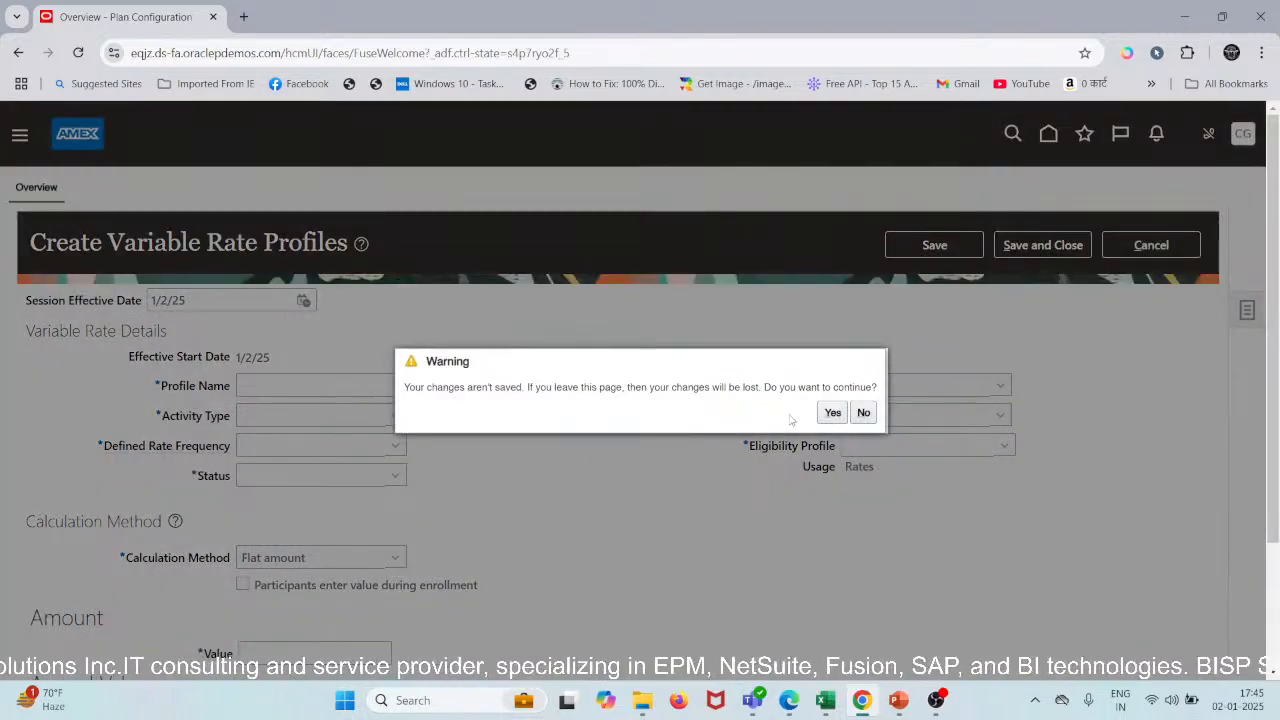
{"action": "left_click", "coordinate": [833, 418]}
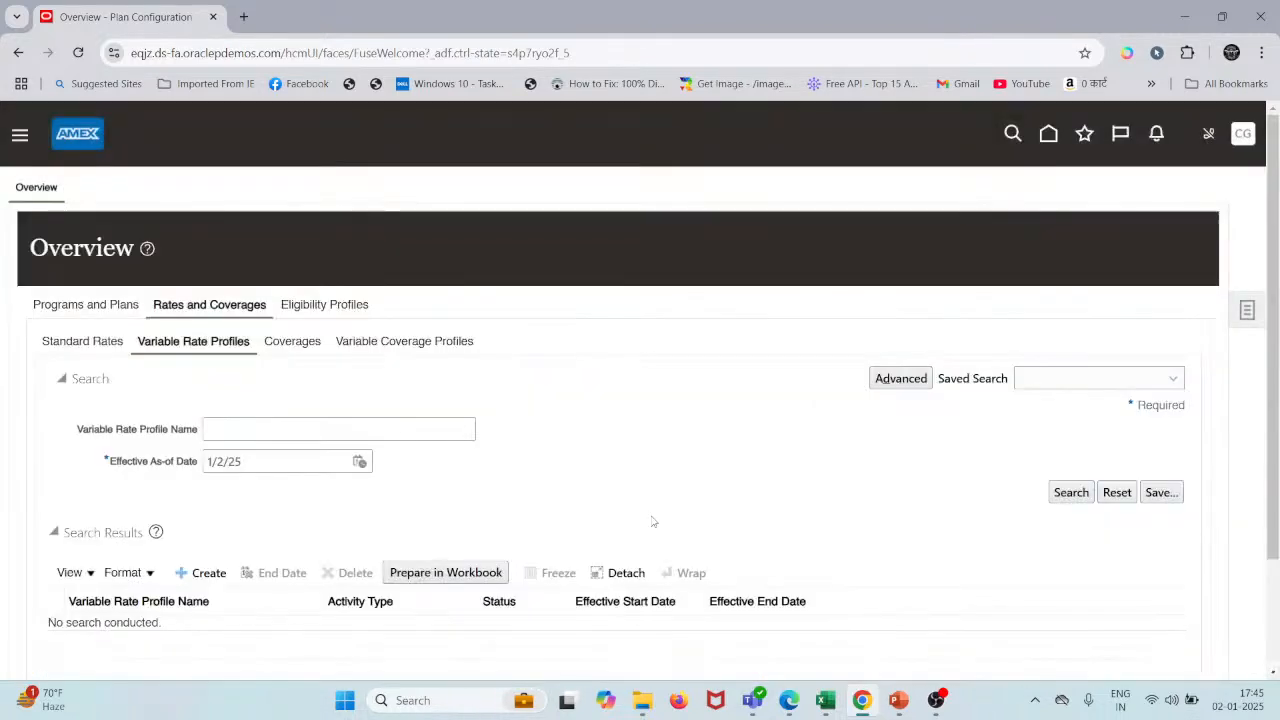
{"action": "scroll", "coordinate": [863, 537], "scroll_direction": "down", "scroll_amount": 1}
{"action": "scroll", "coordinate": [863, 537], "scroll_direction": "down", "scroll_amount": 1}
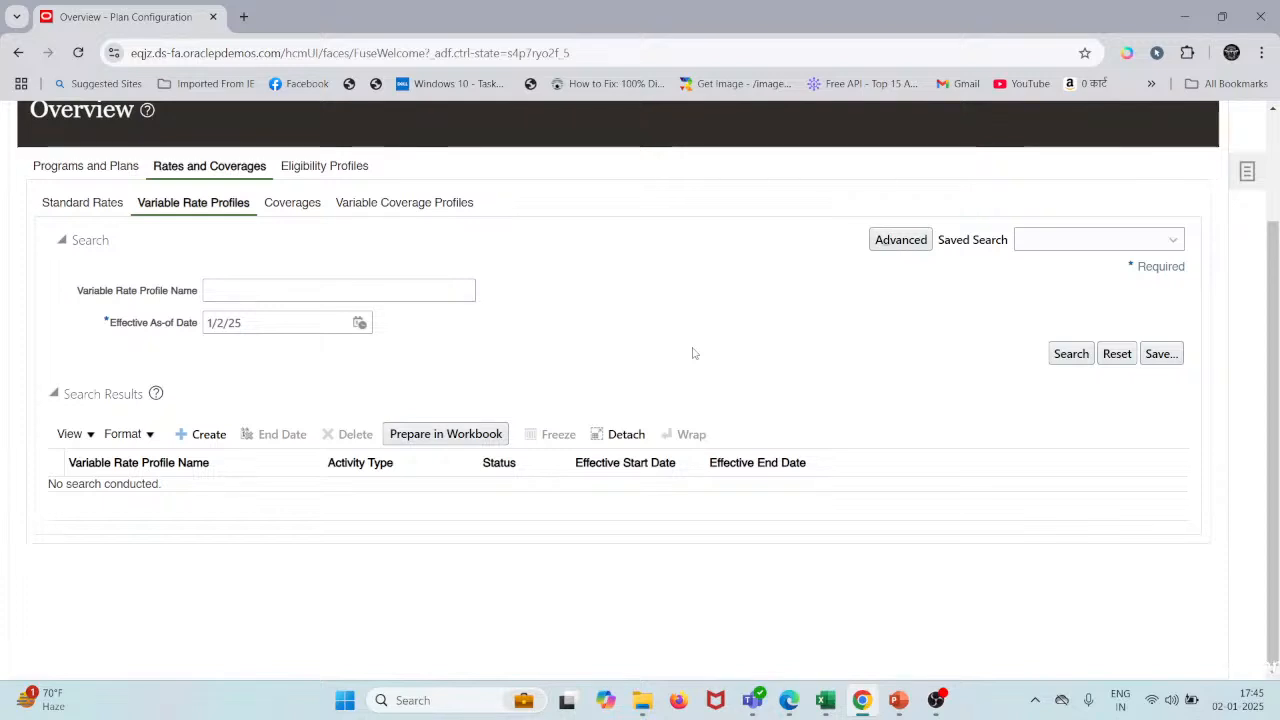
{"action": "scroll", "coordinate": [693, 353], "scroll_direction": "up", "scroll_amount": 2}
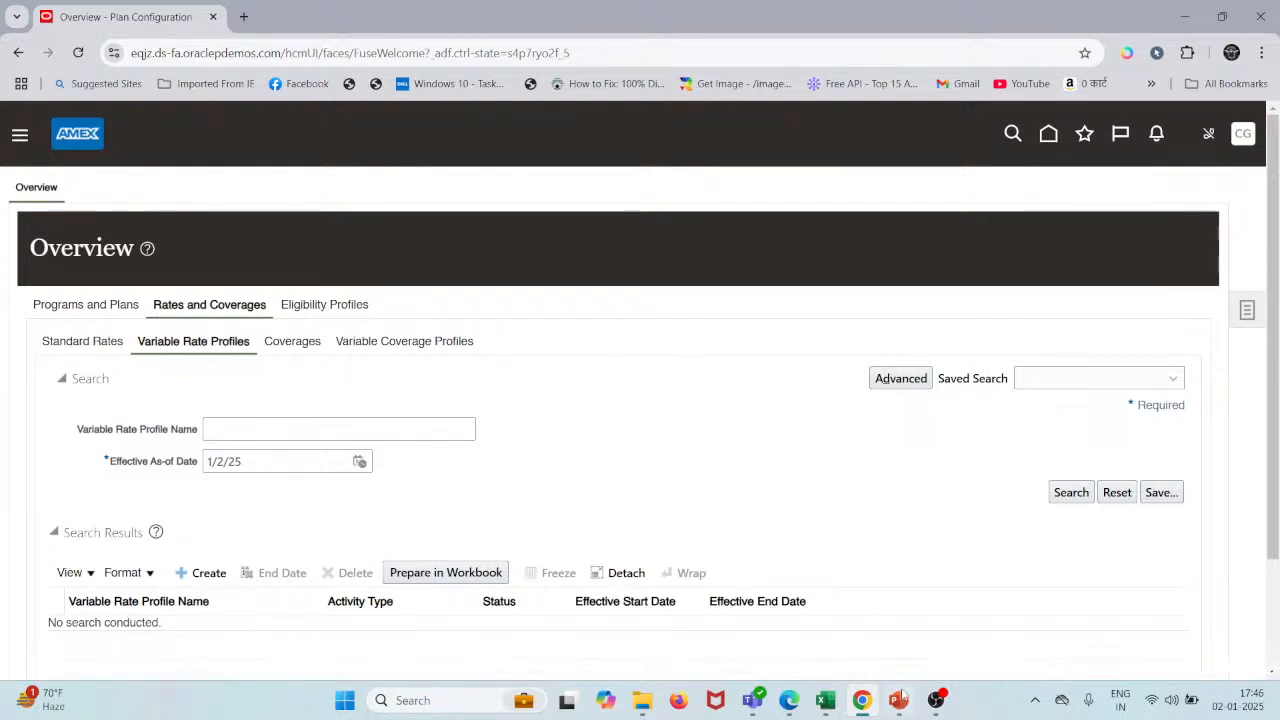
- Switch to YouTube Studio, end the live stream, and look back through the earlier chat messages
{"action": "left_click", "coordinate": [955, 655]}
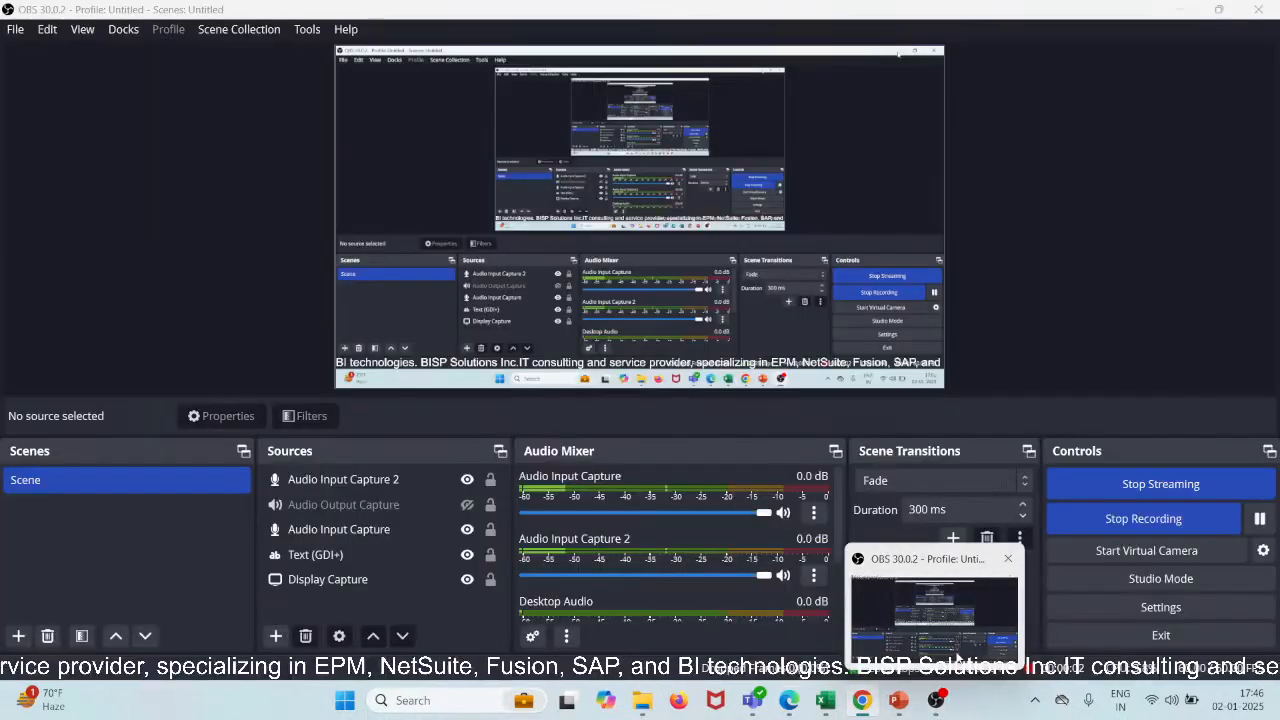
{"action": "left_click", "coordinate": [773, 635]}
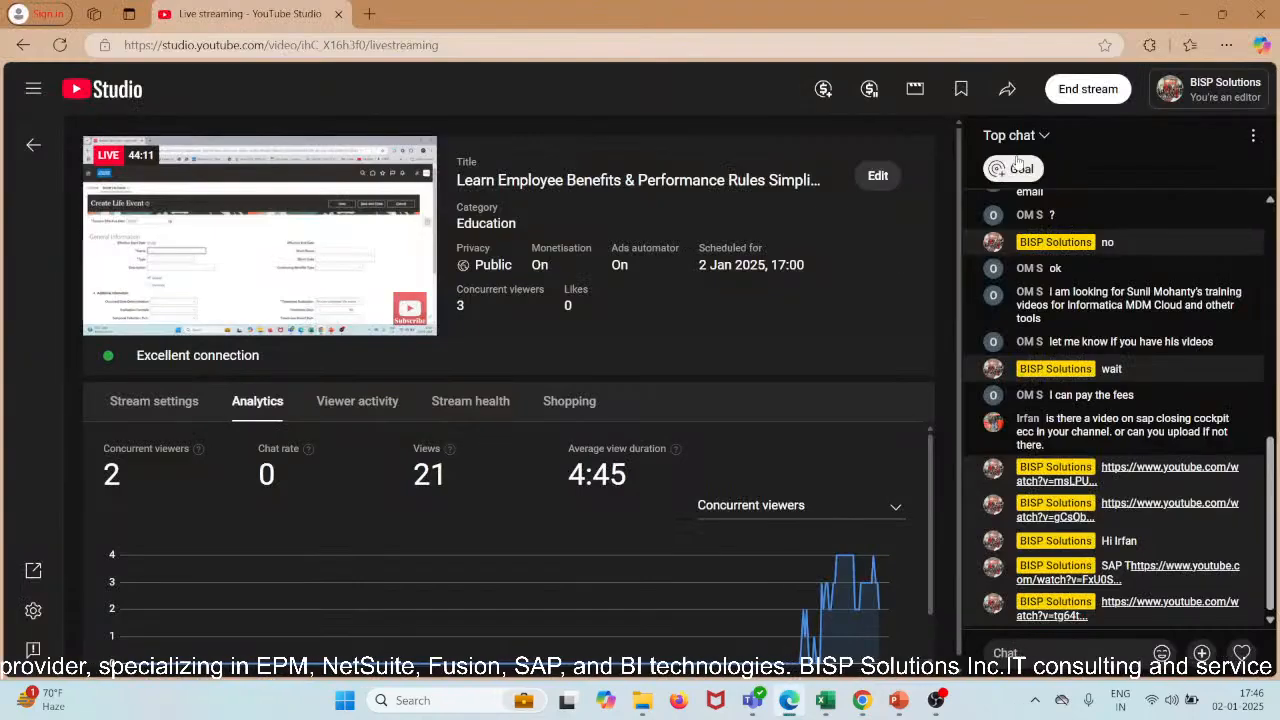
{"action": "left_click", "coordinate": [1088, 89]}
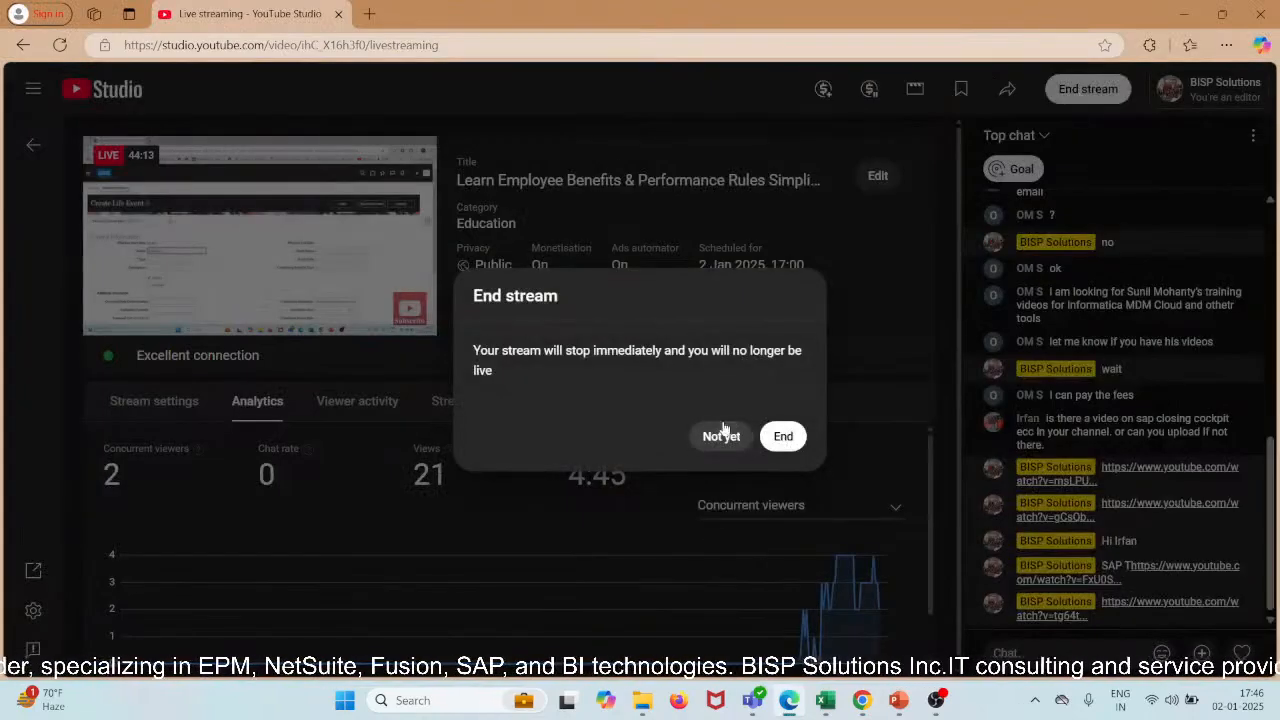
{"action": "left_click", "coordinate": [781, 436]}
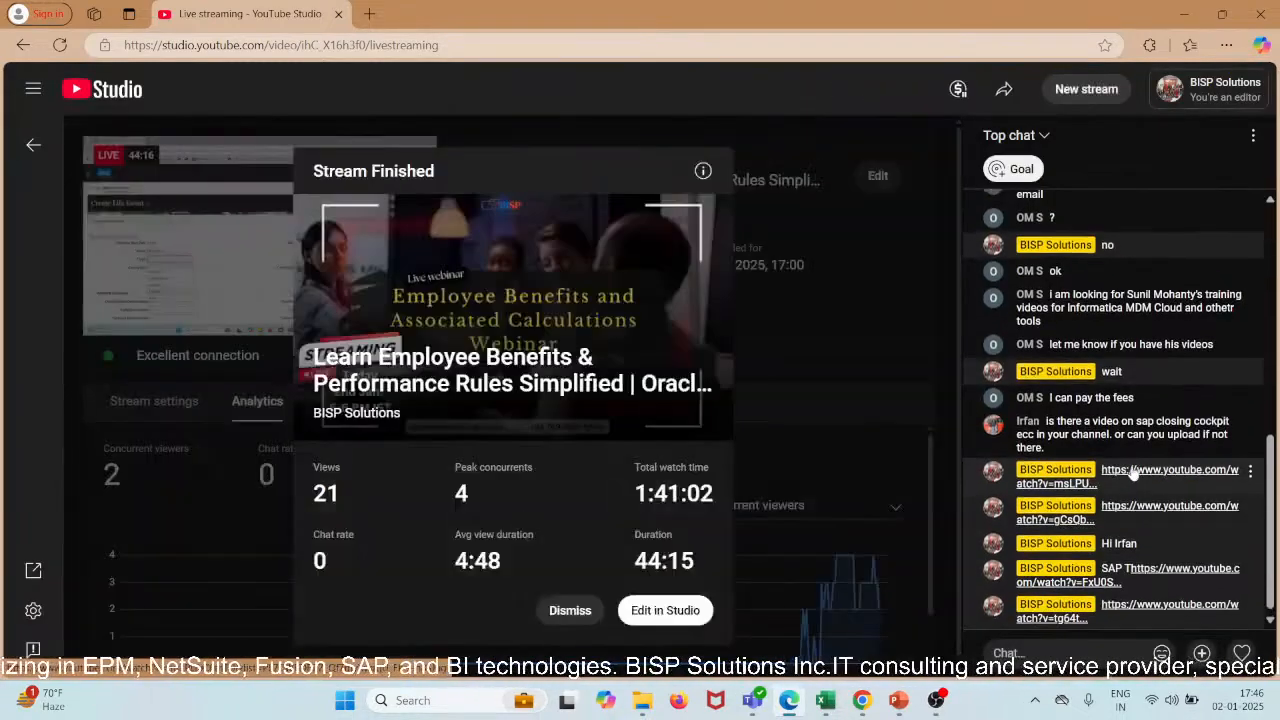
{"action": "scroll", "coordinate": [1100, 380], "scroll_direction": "up", "scroll_amount": 3}
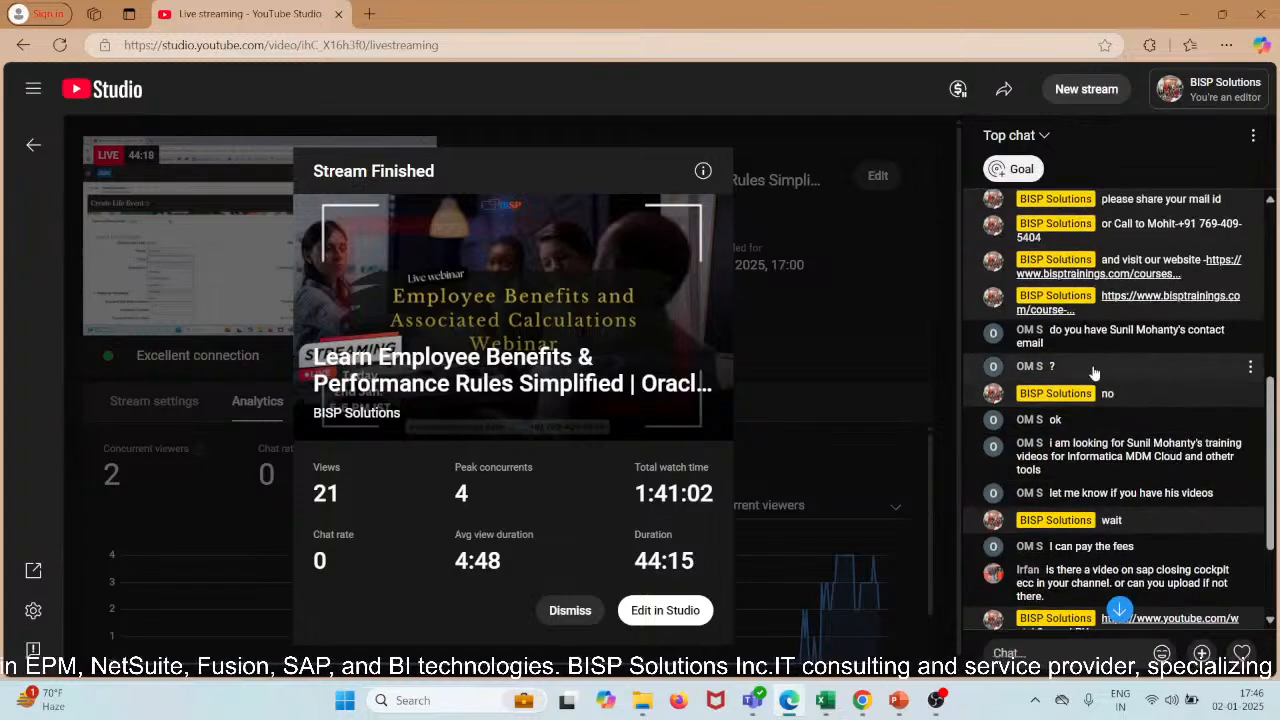
{"action": "scroll", "coordinate": [1094, 372], "scroll_direction": "up", "scroll_amount": 3}
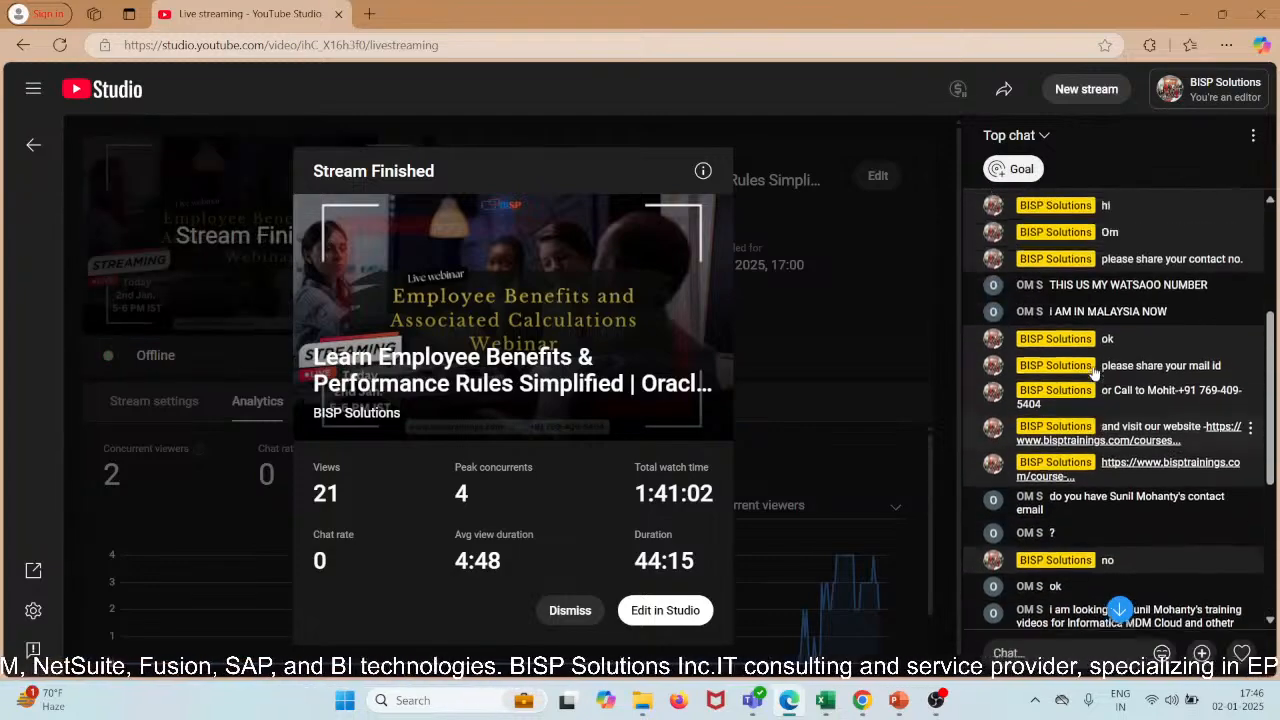